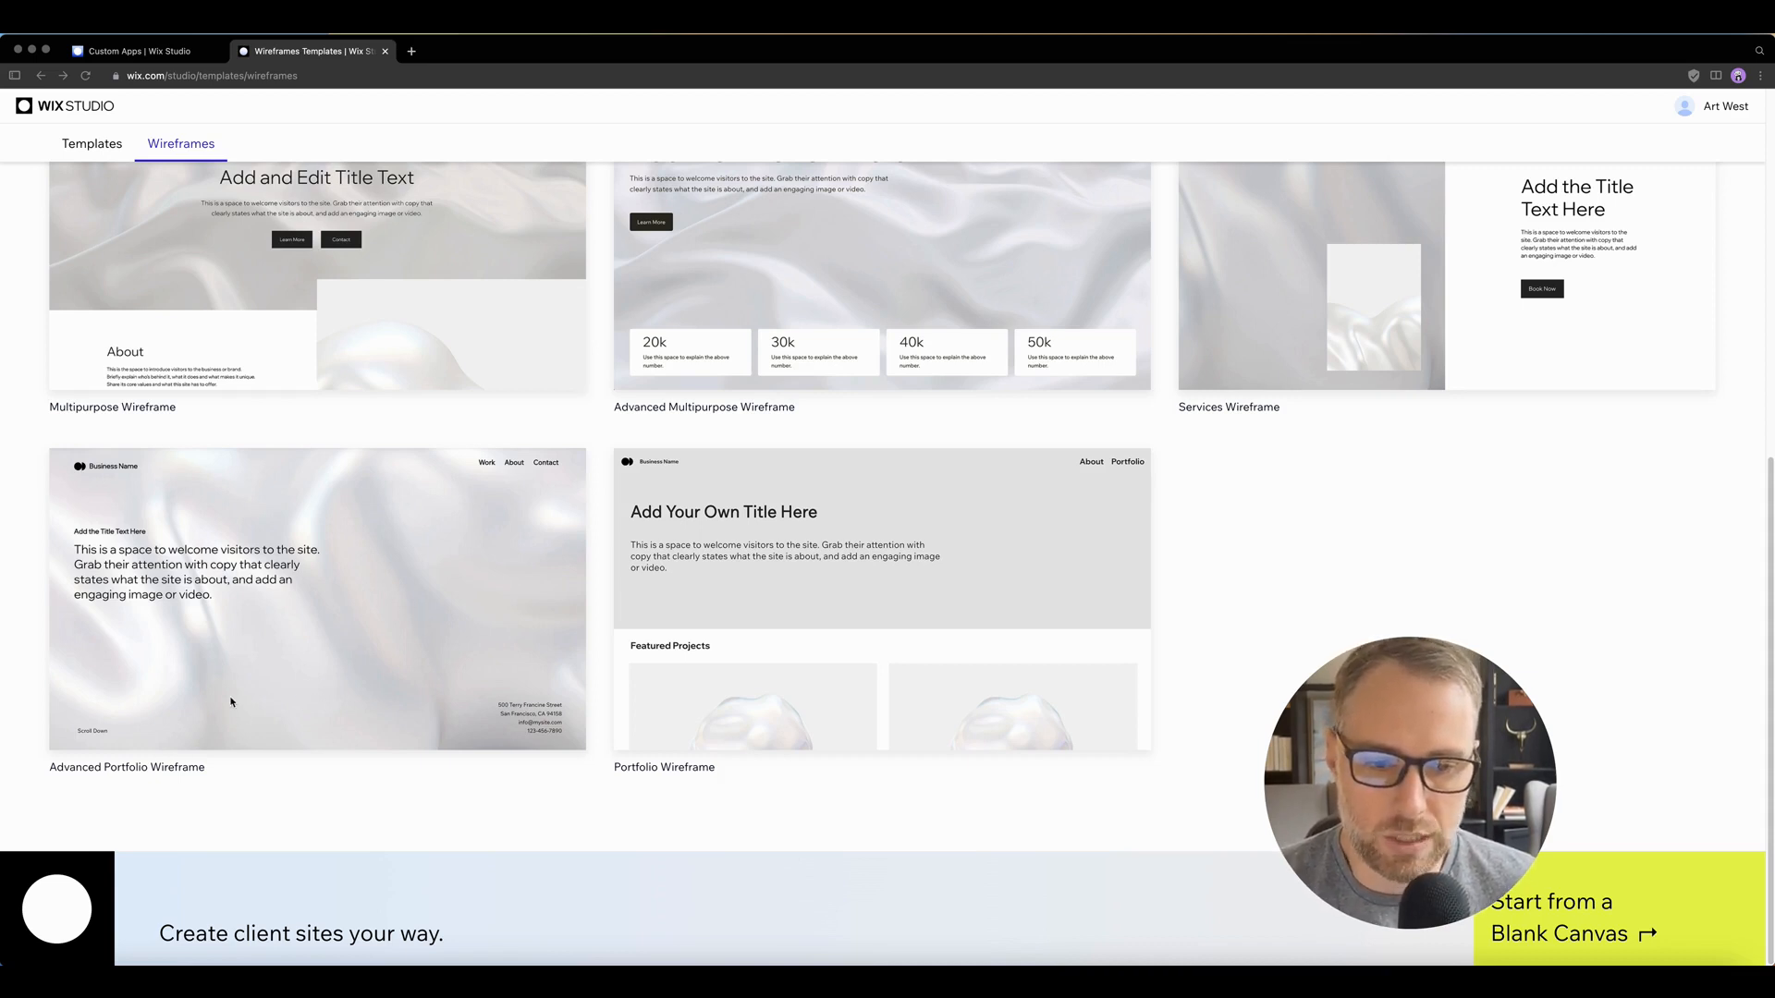
Step: Choose the Advanced Portfolio Wireframe from the wireframe templates and open it for editing
scroll(277, 695, up, 3)
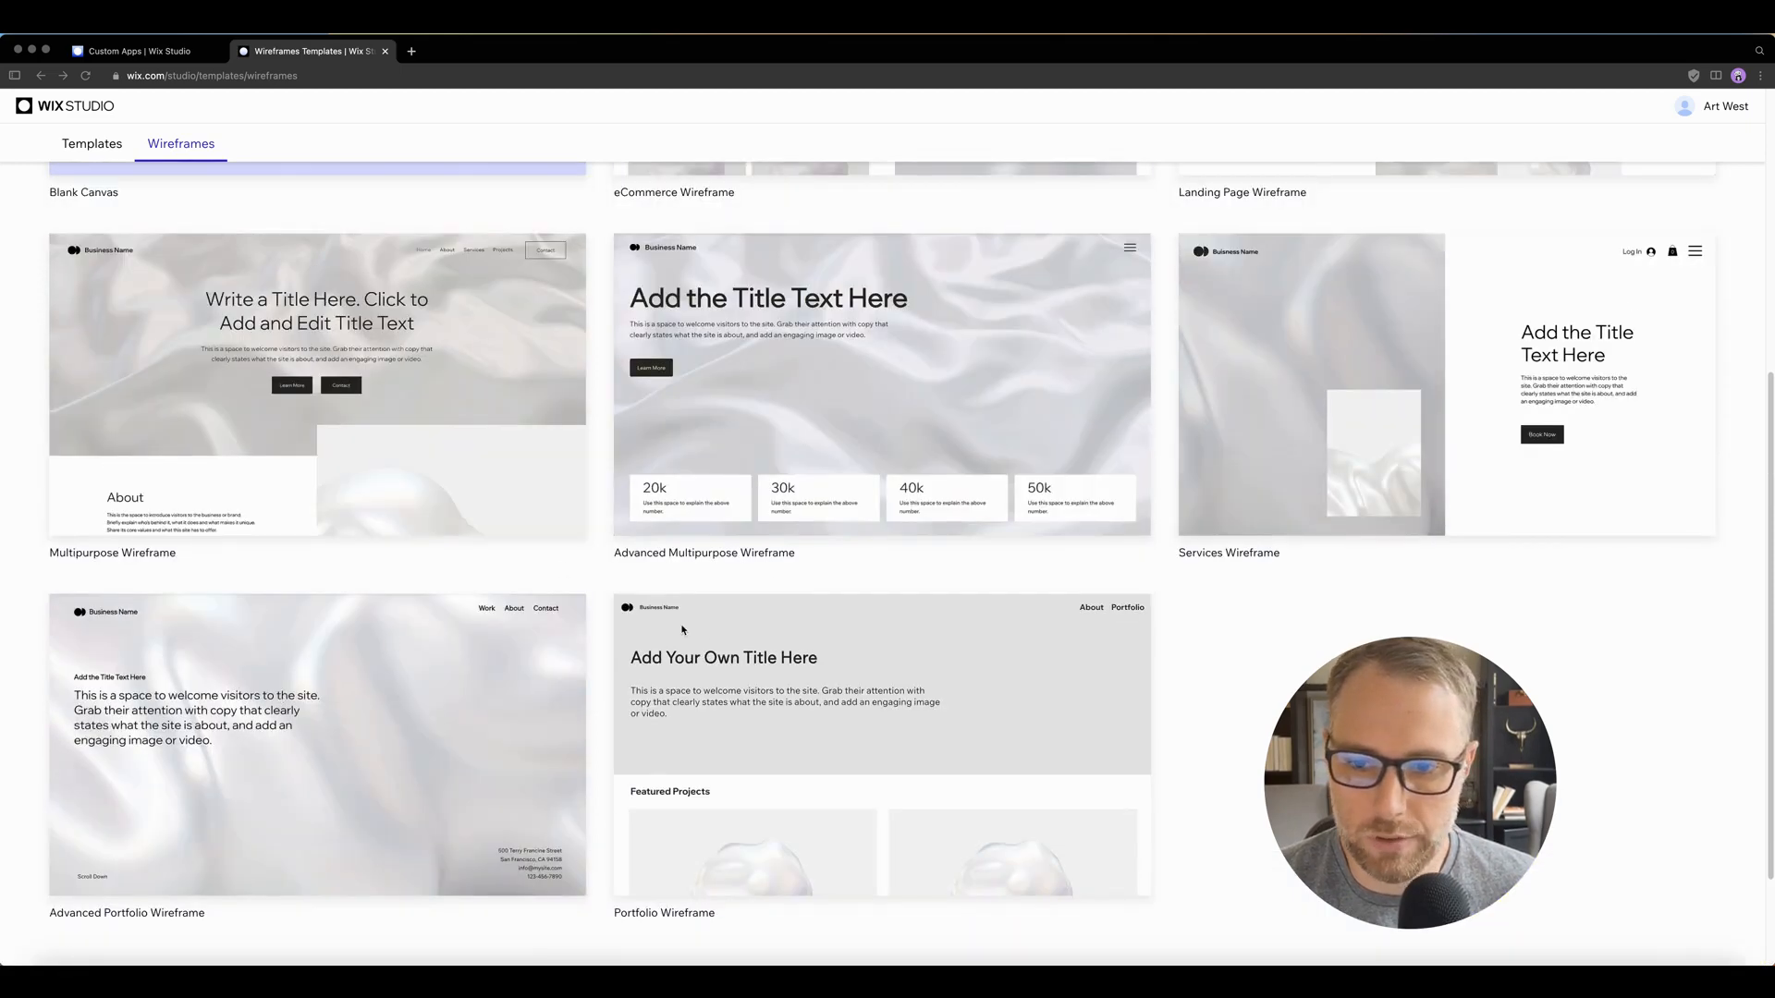
scroll(682, 630, up, 5)
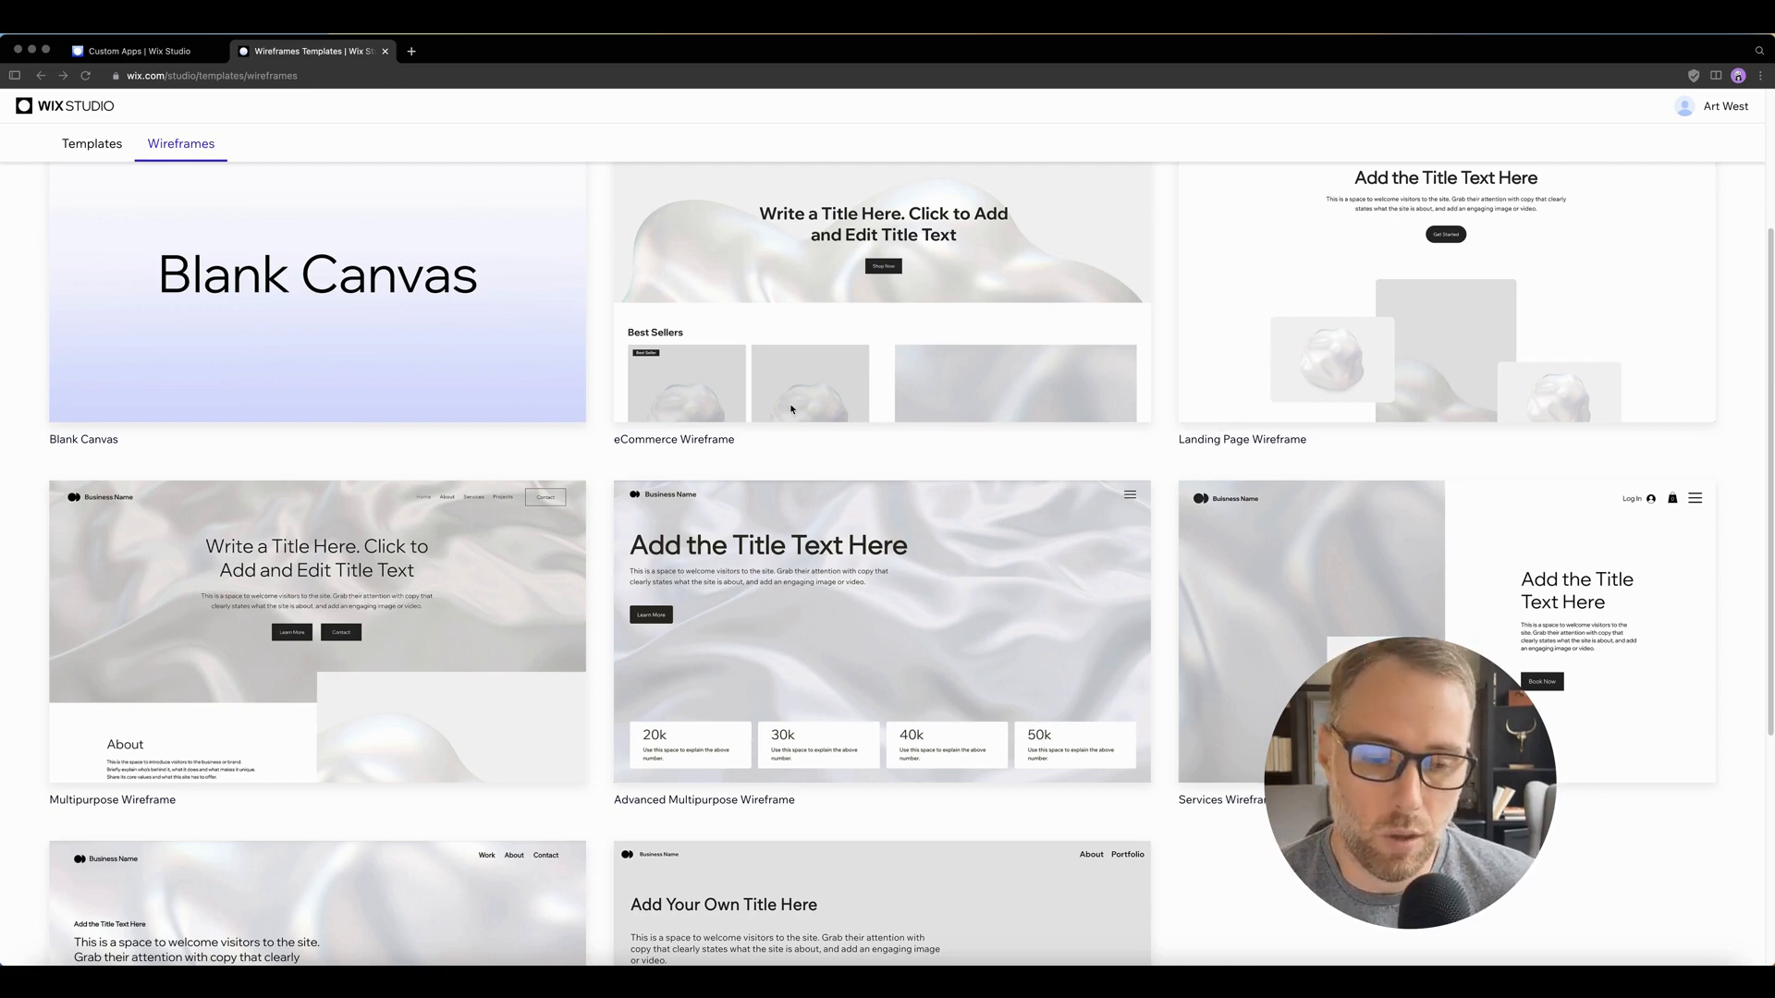
scroll(791, 409, down, 5)
mouse_move(314, 786)
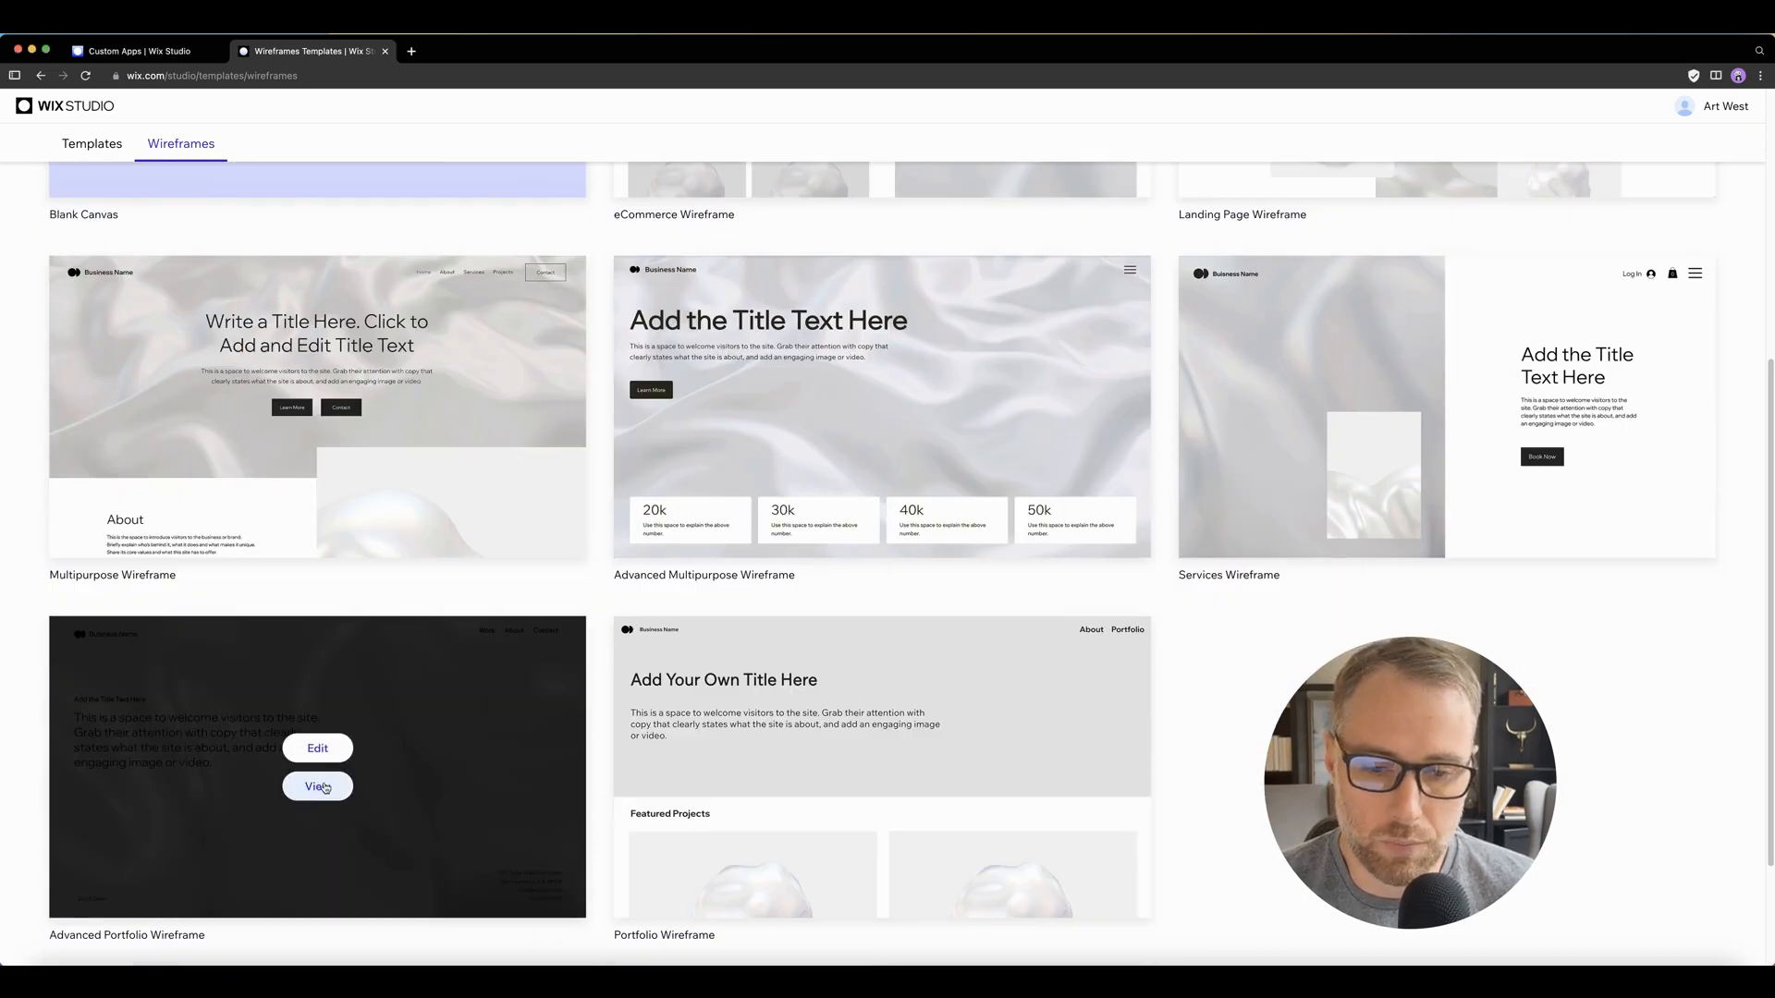
click(317, 748)
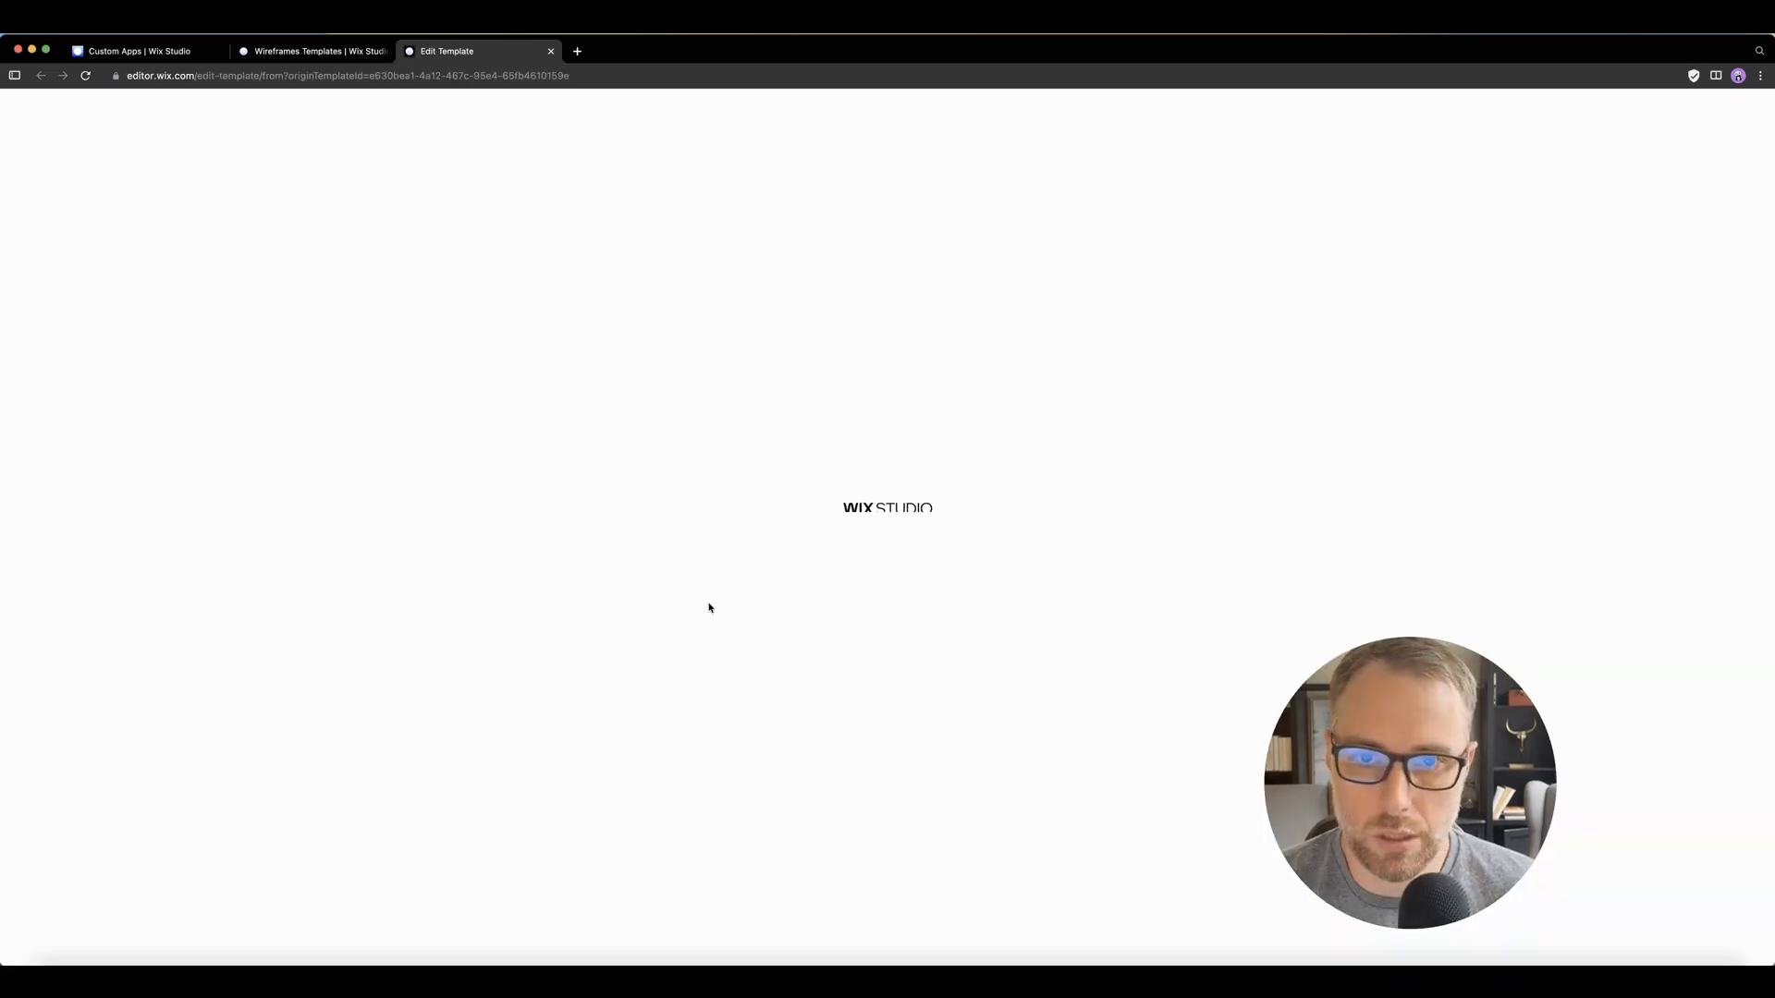
drag(1422, 753, 166, 764)
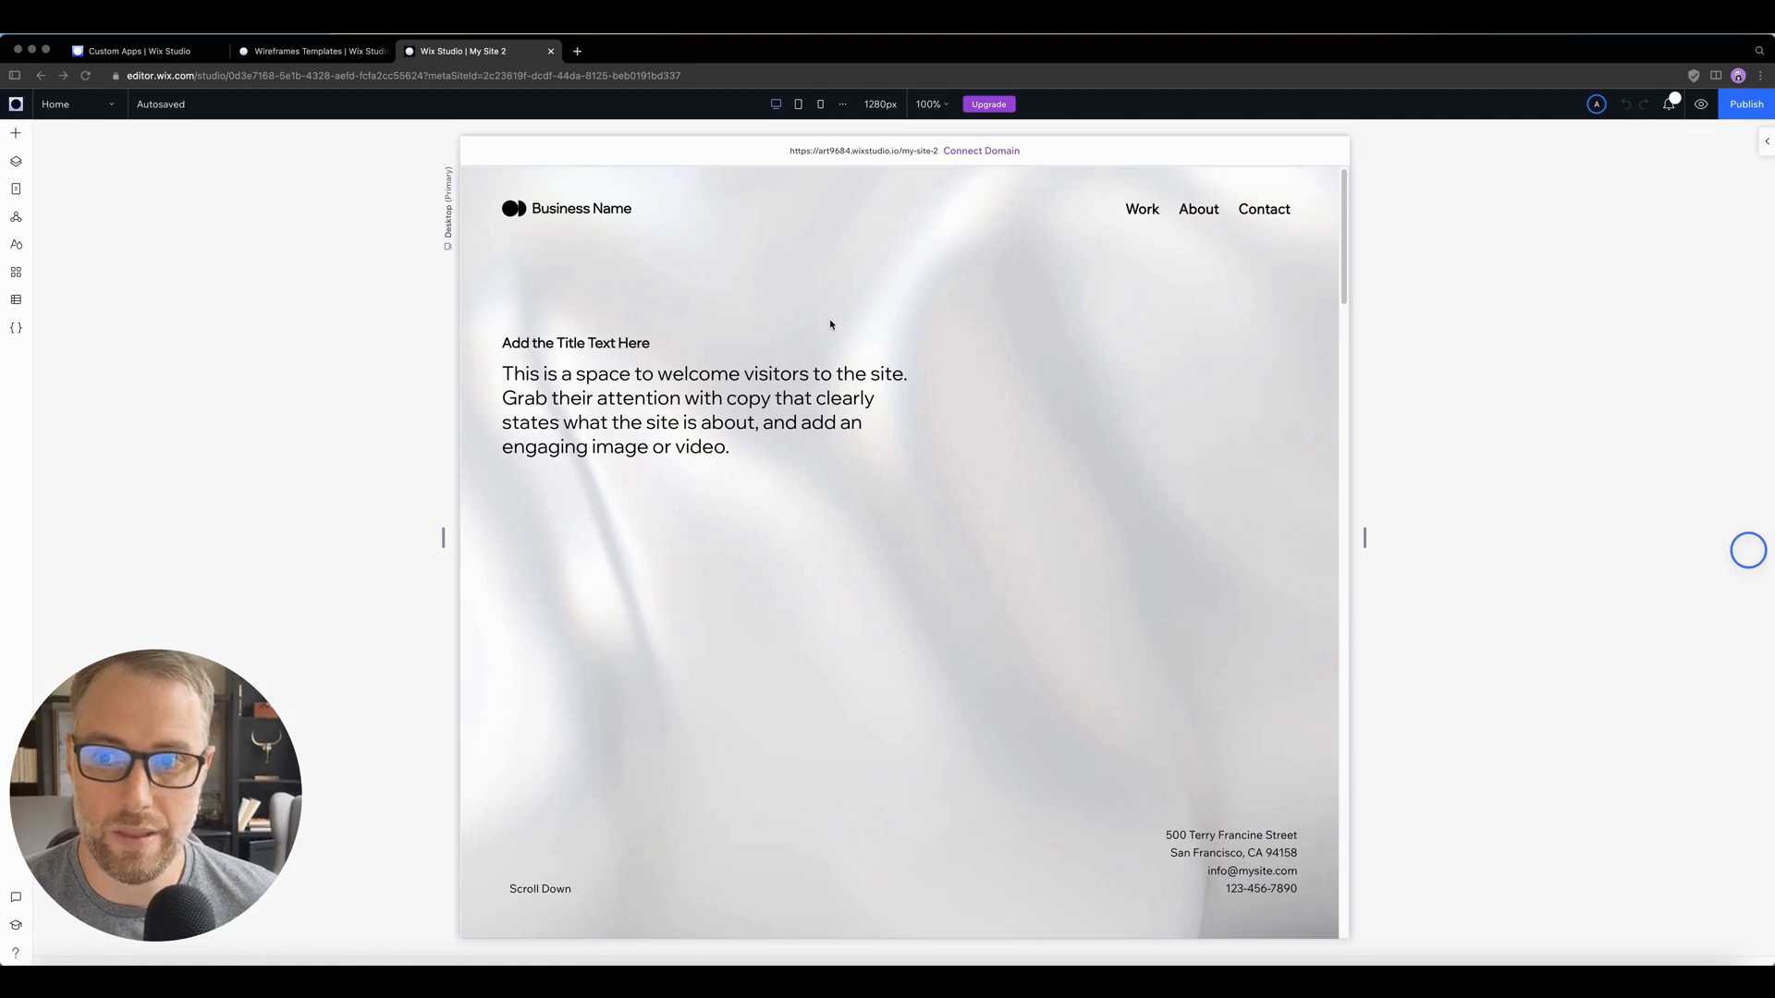
Step: Examine the home page layout at the tablet and mobile breakpoints
click(801, 108)
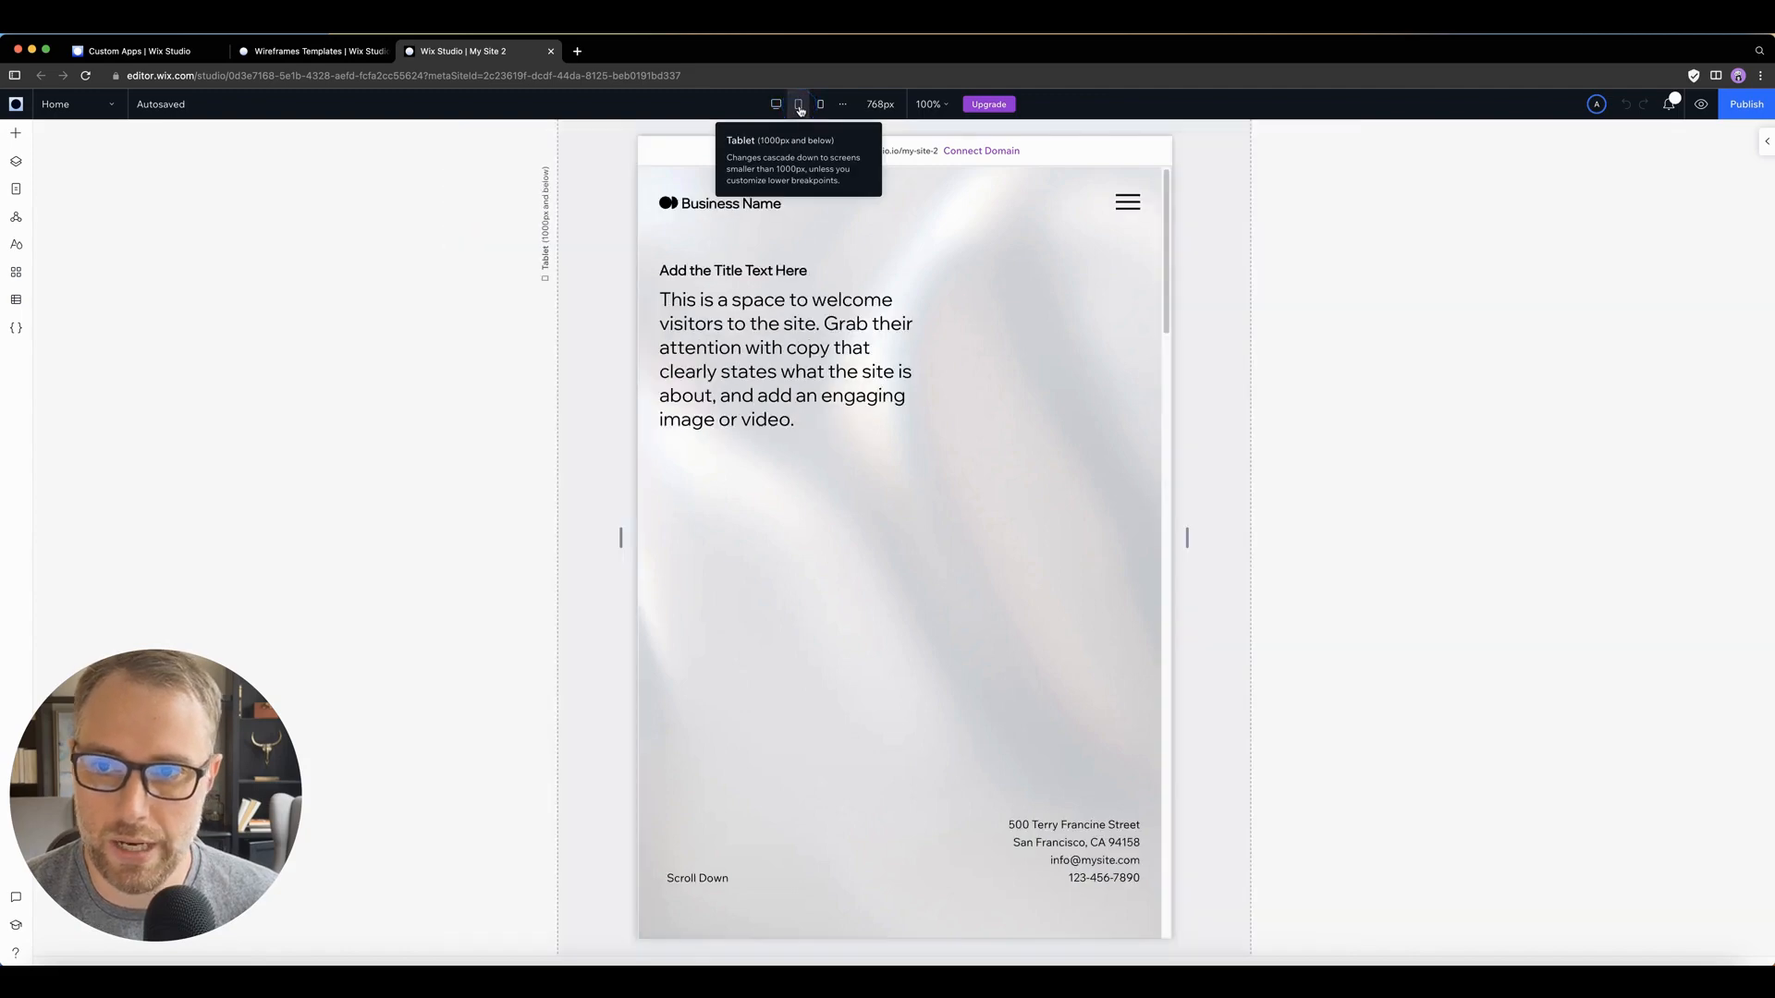
click(820, 104)
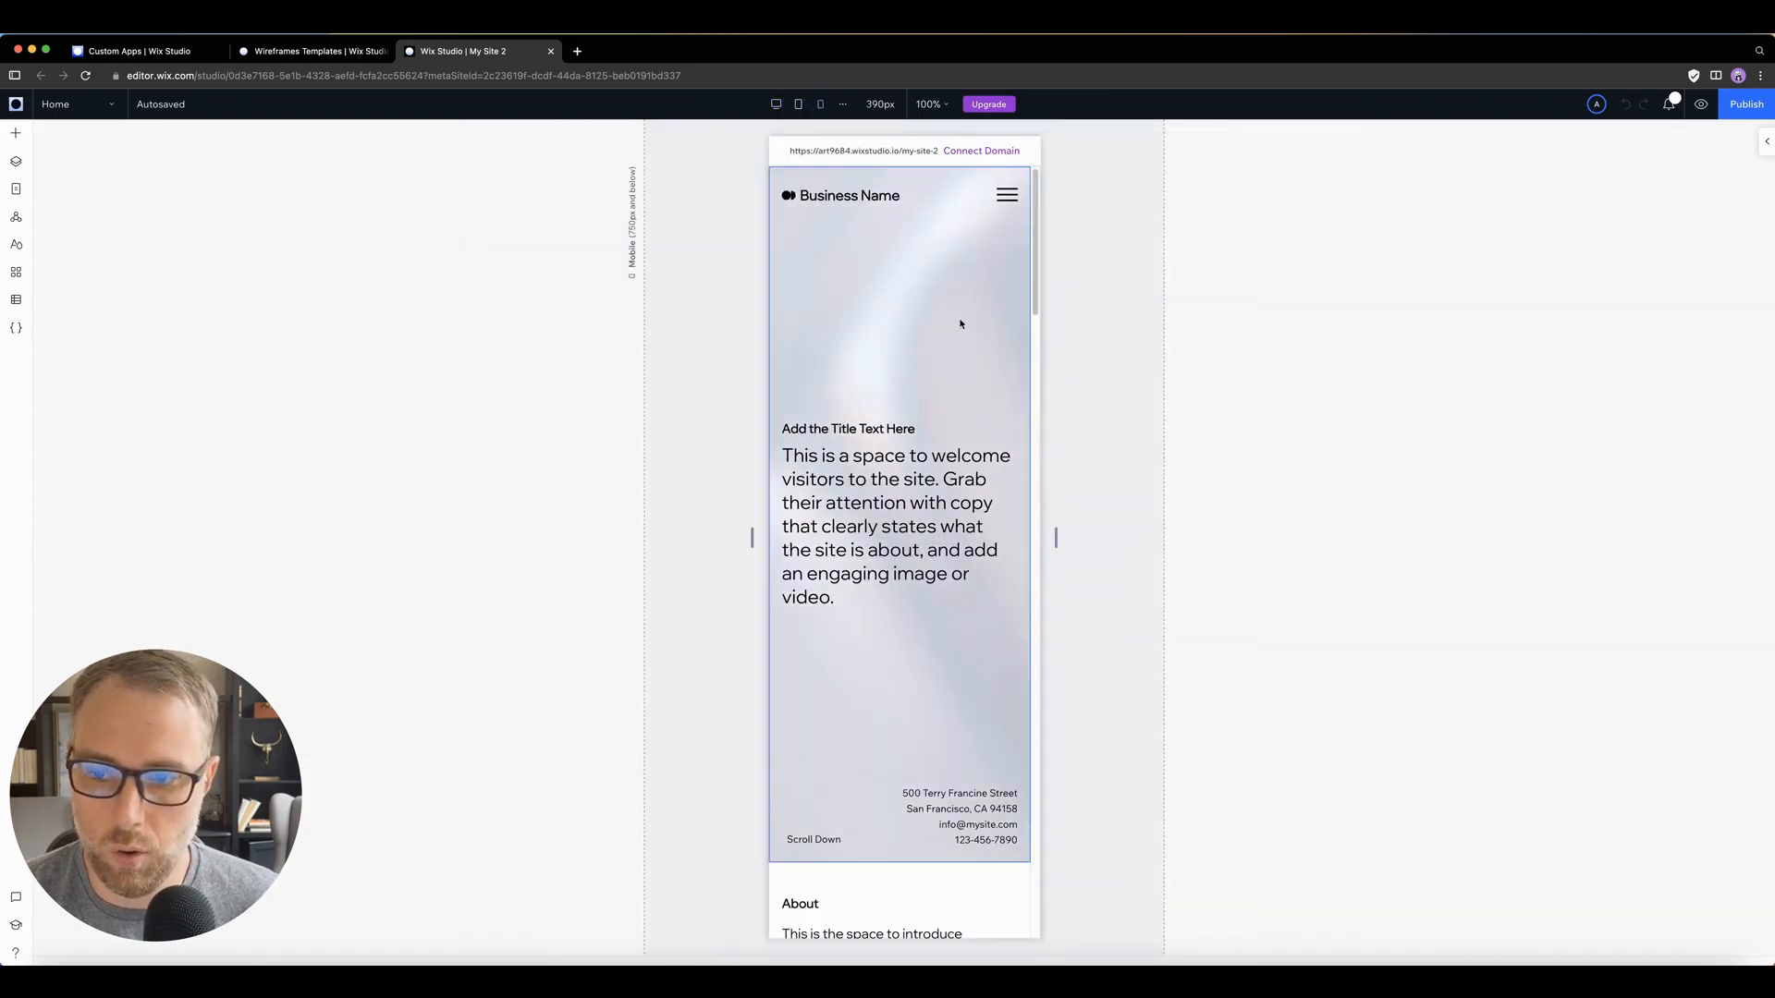
scroll(930, 350, down, 20)
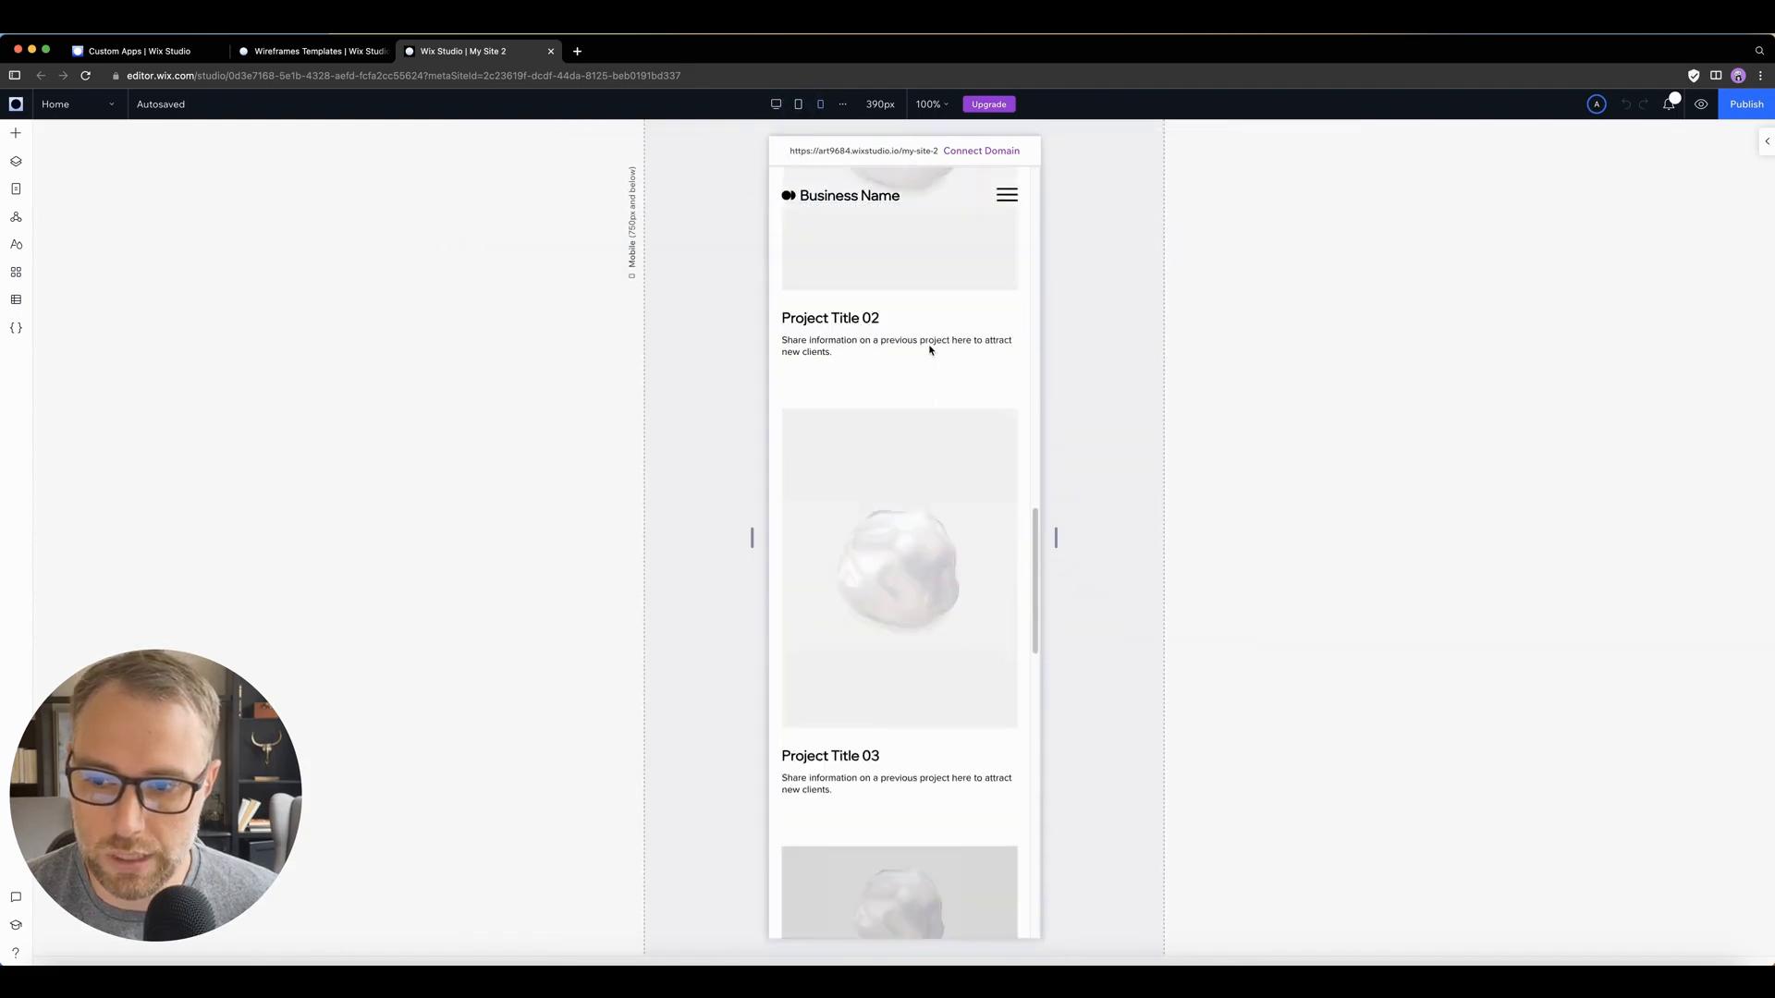
scroll(863, 416, up, 3)
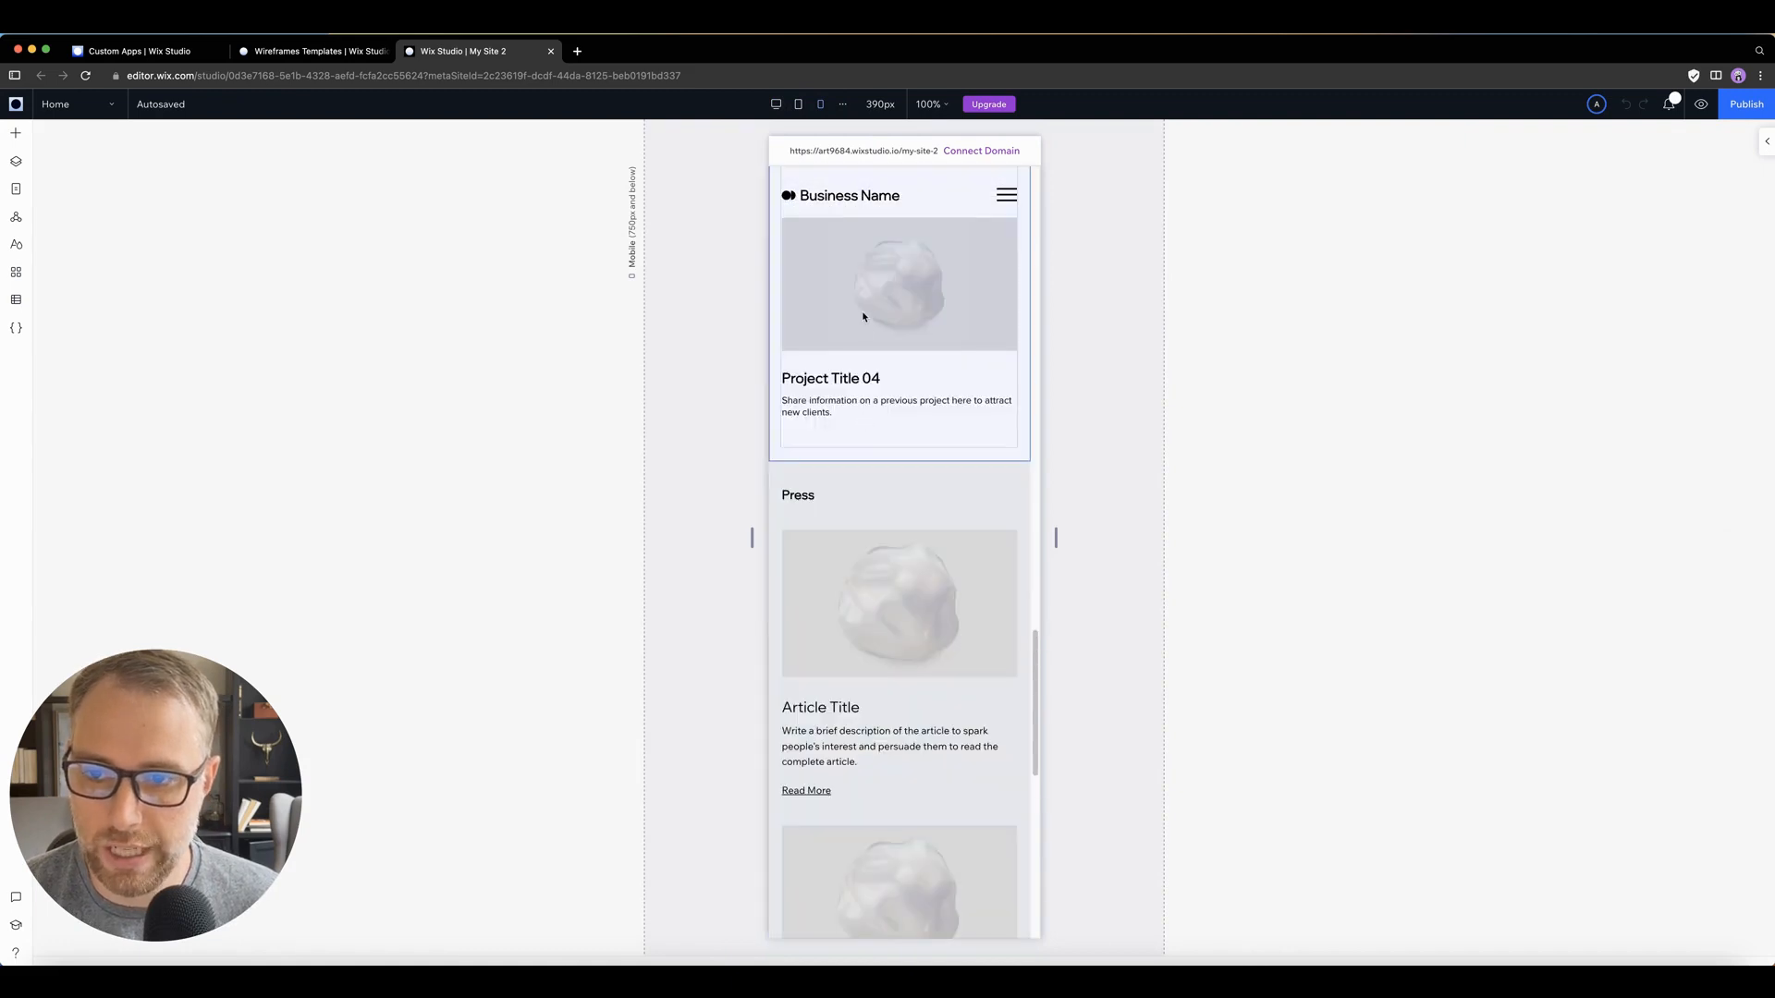
scroll(888, 388, up, 3)
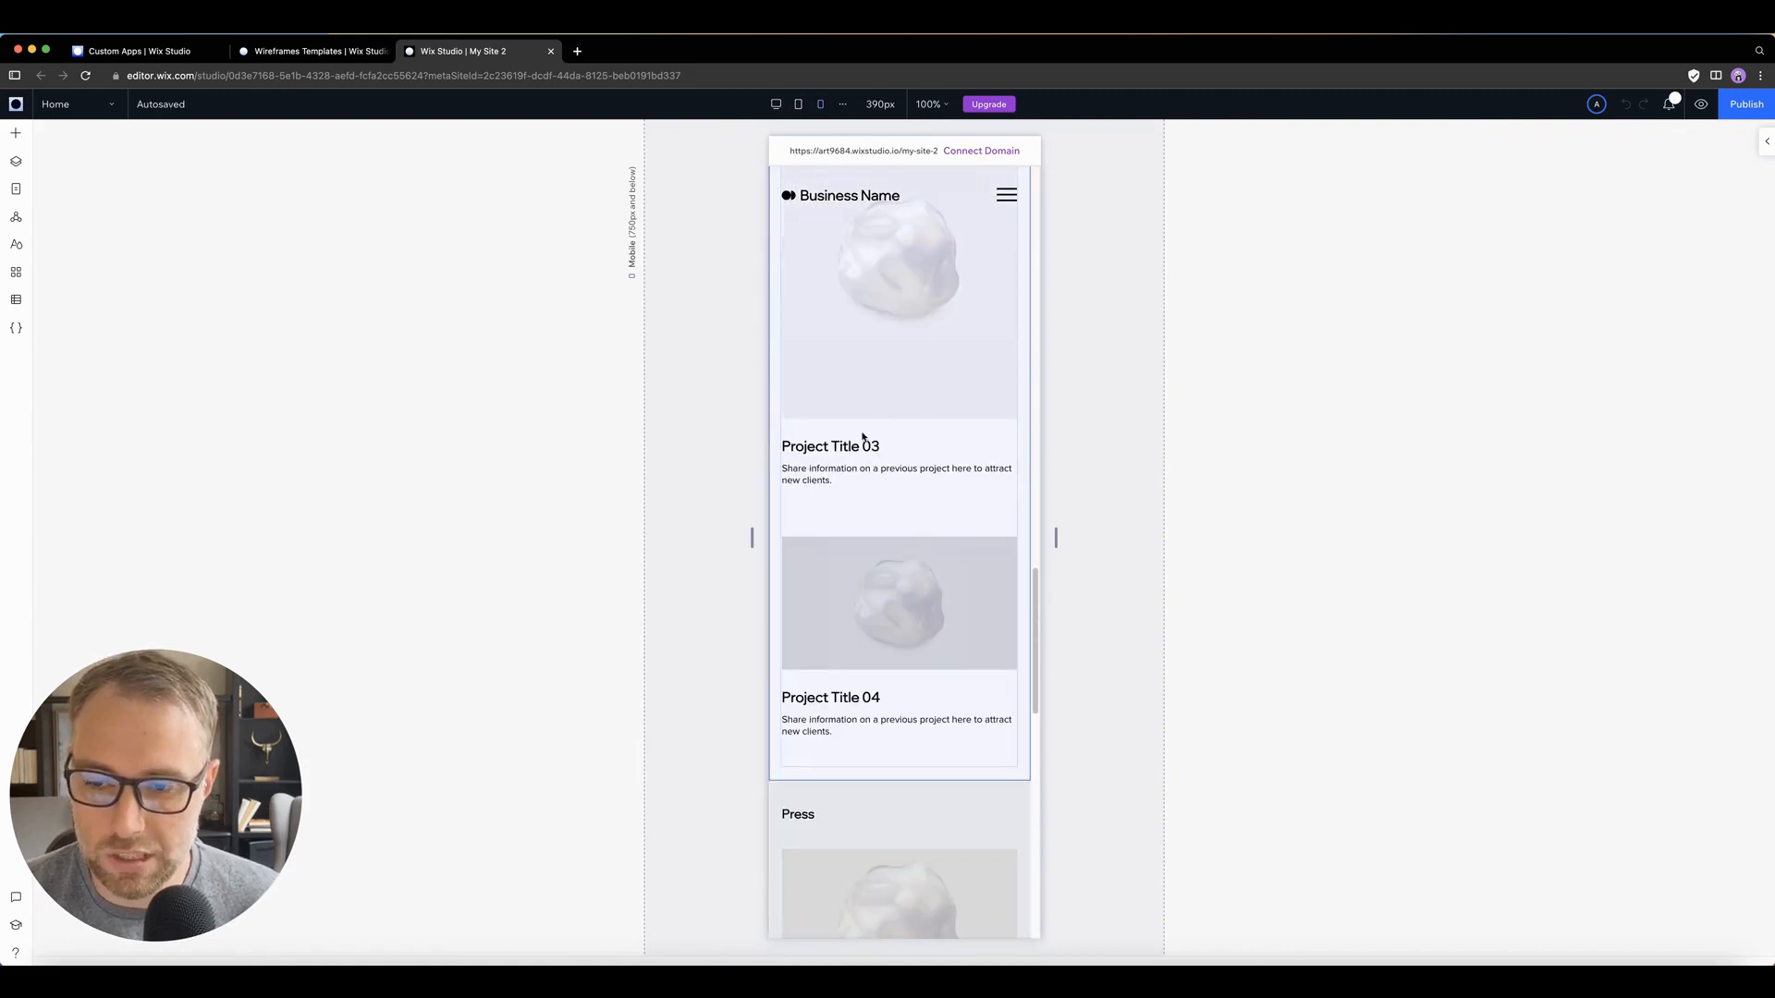
scroll(869, 429, up, 6)
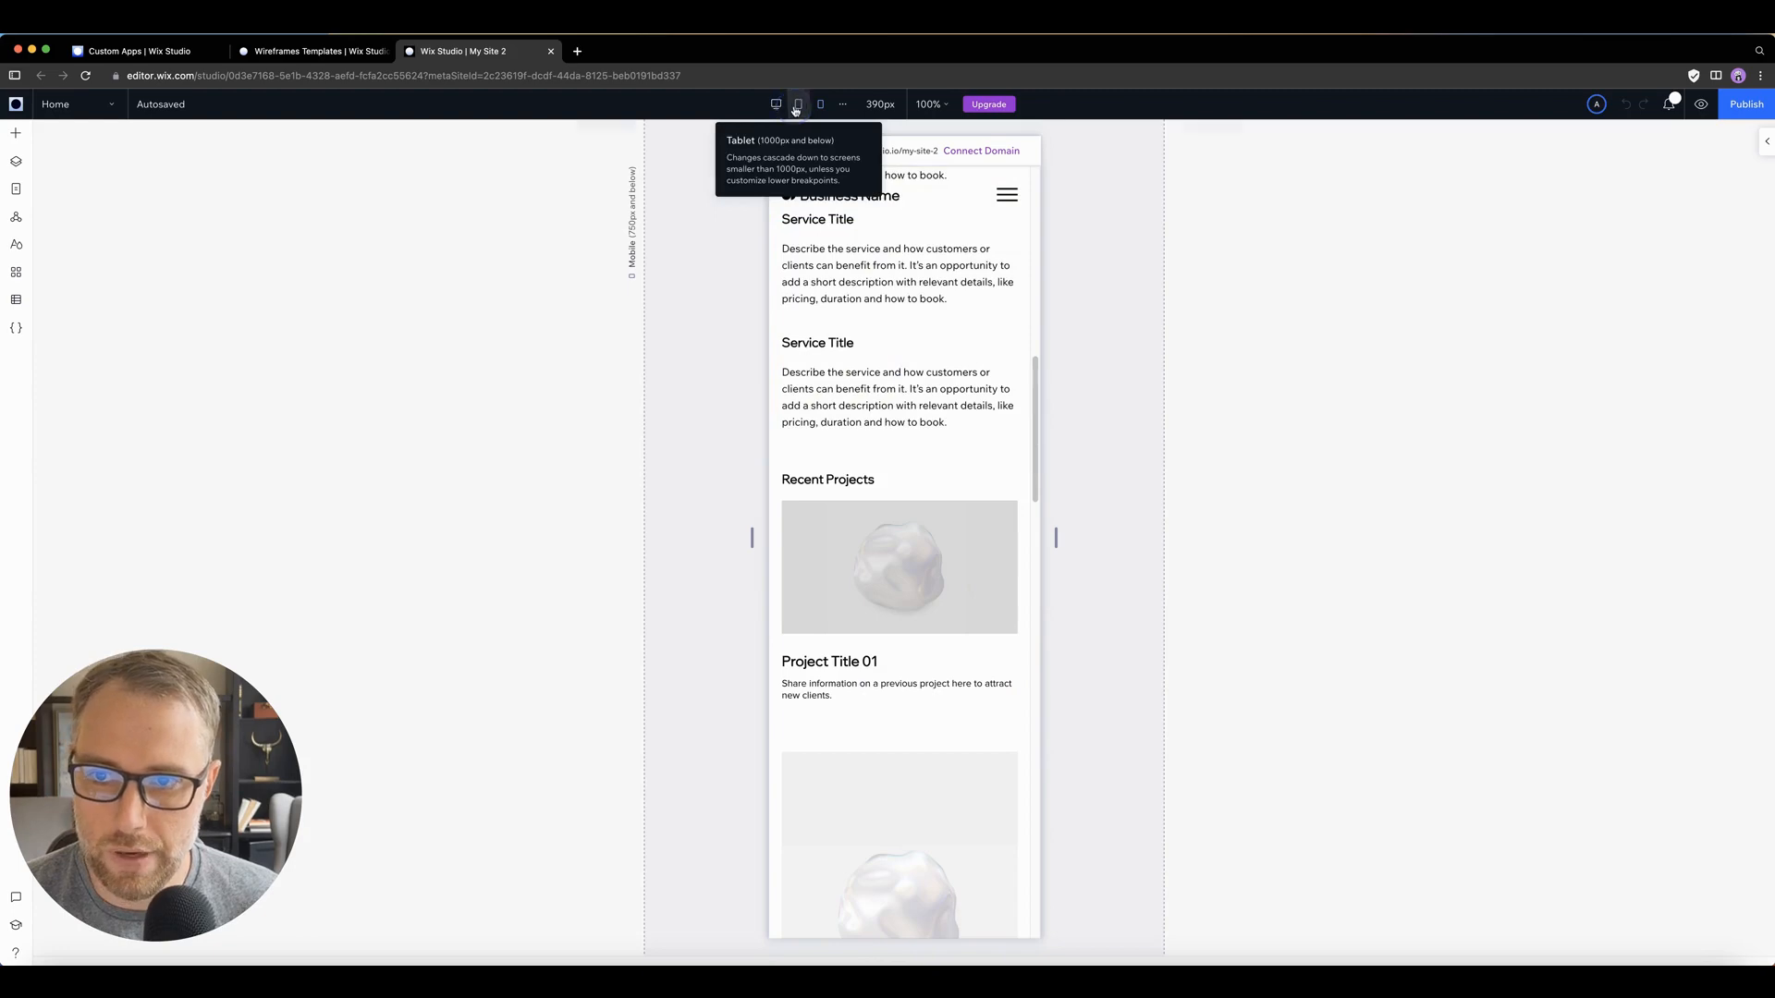
Step: Compare the header and Recent Projects section between the desktop and mobile breakpoints, ending on the desktop layout
click(777, 104)
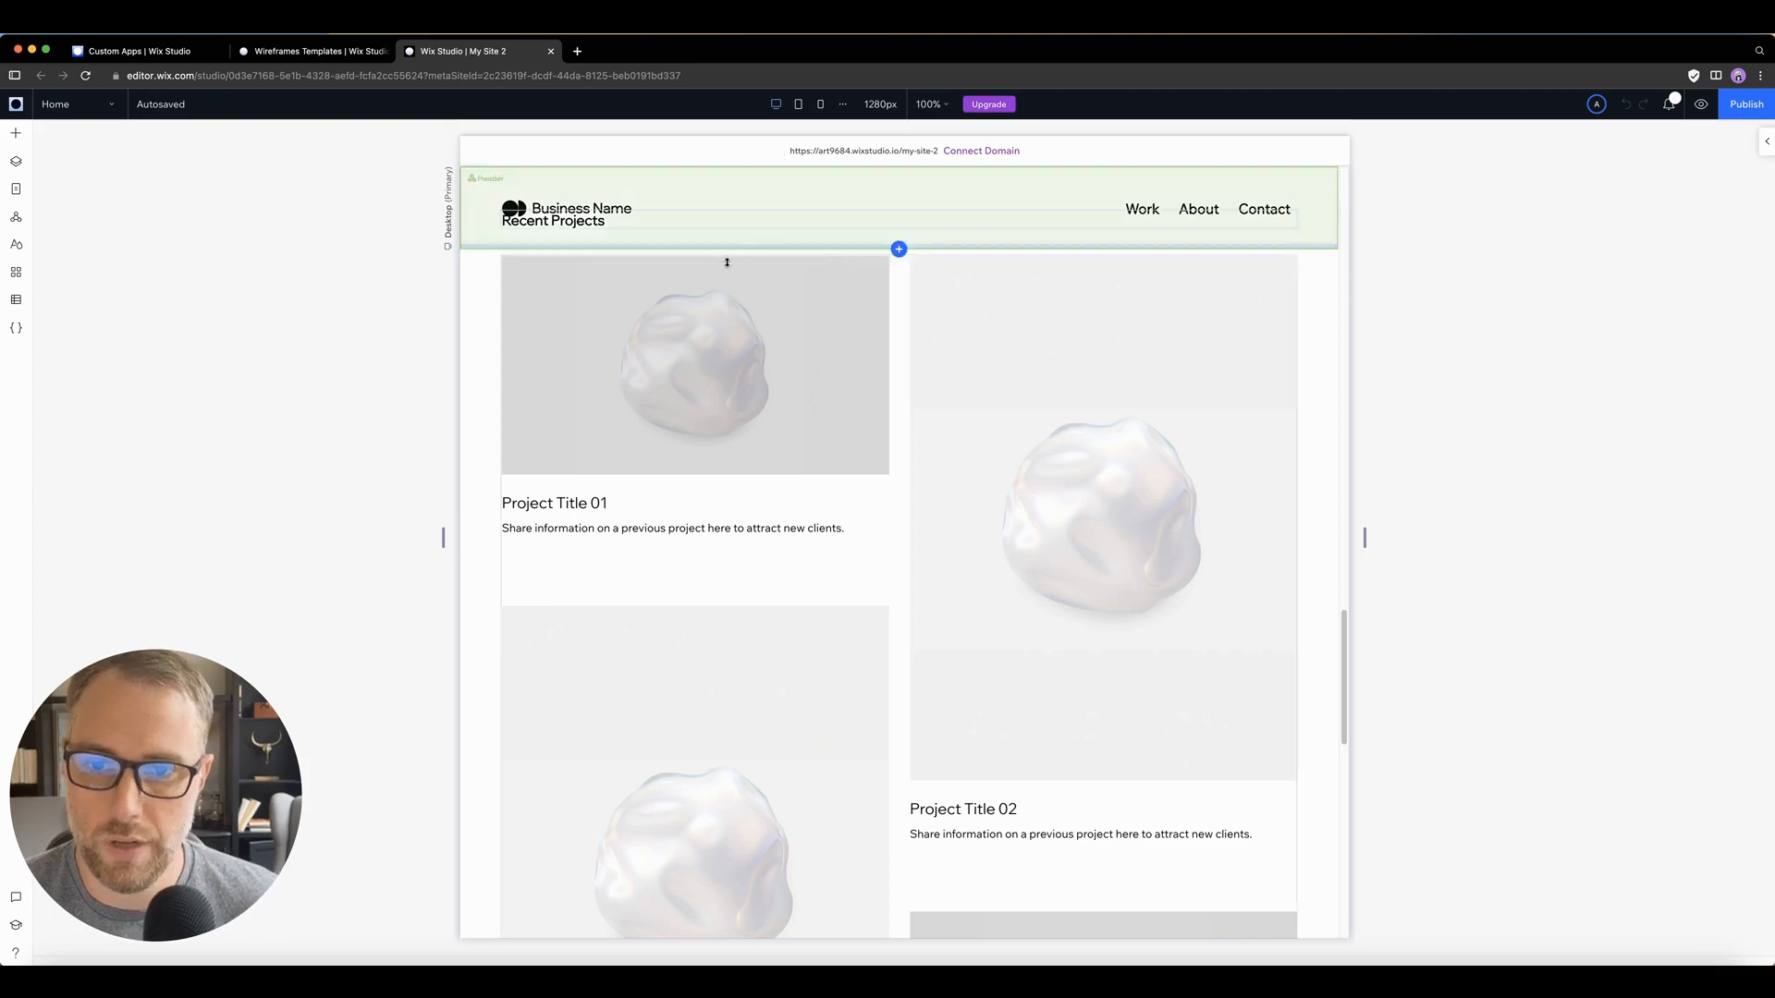
scroll(726, 261, up, 3)
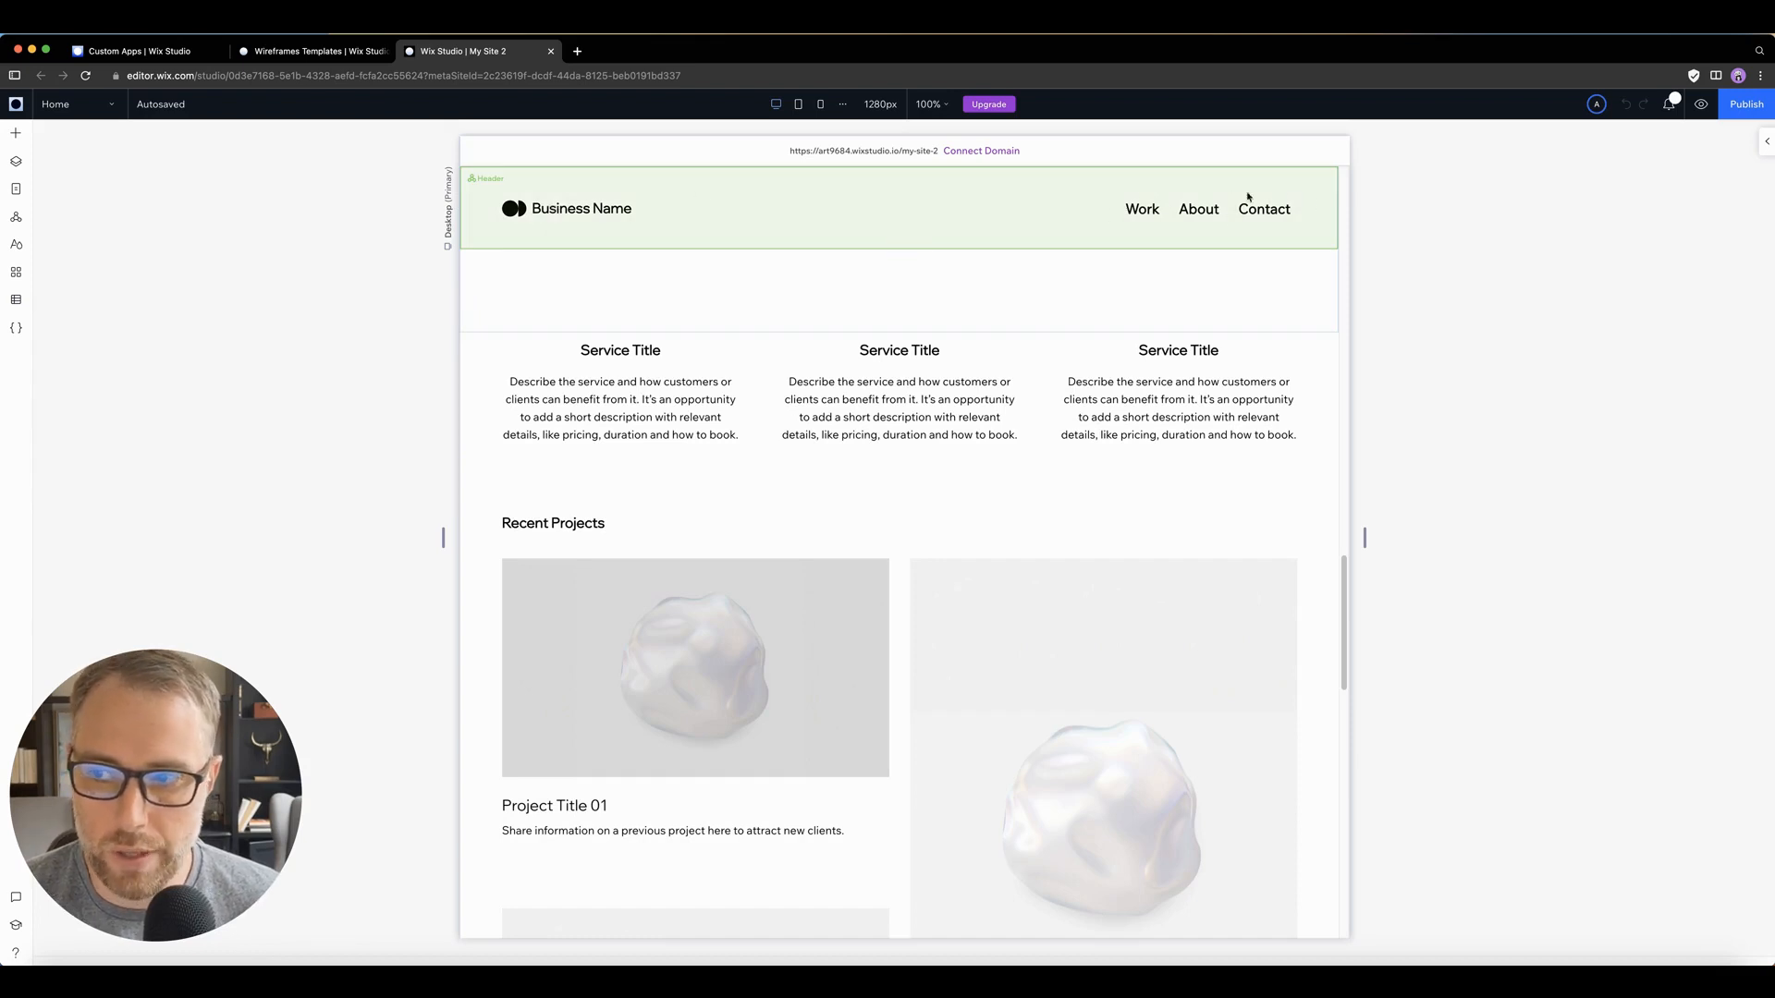
click(820, 104)
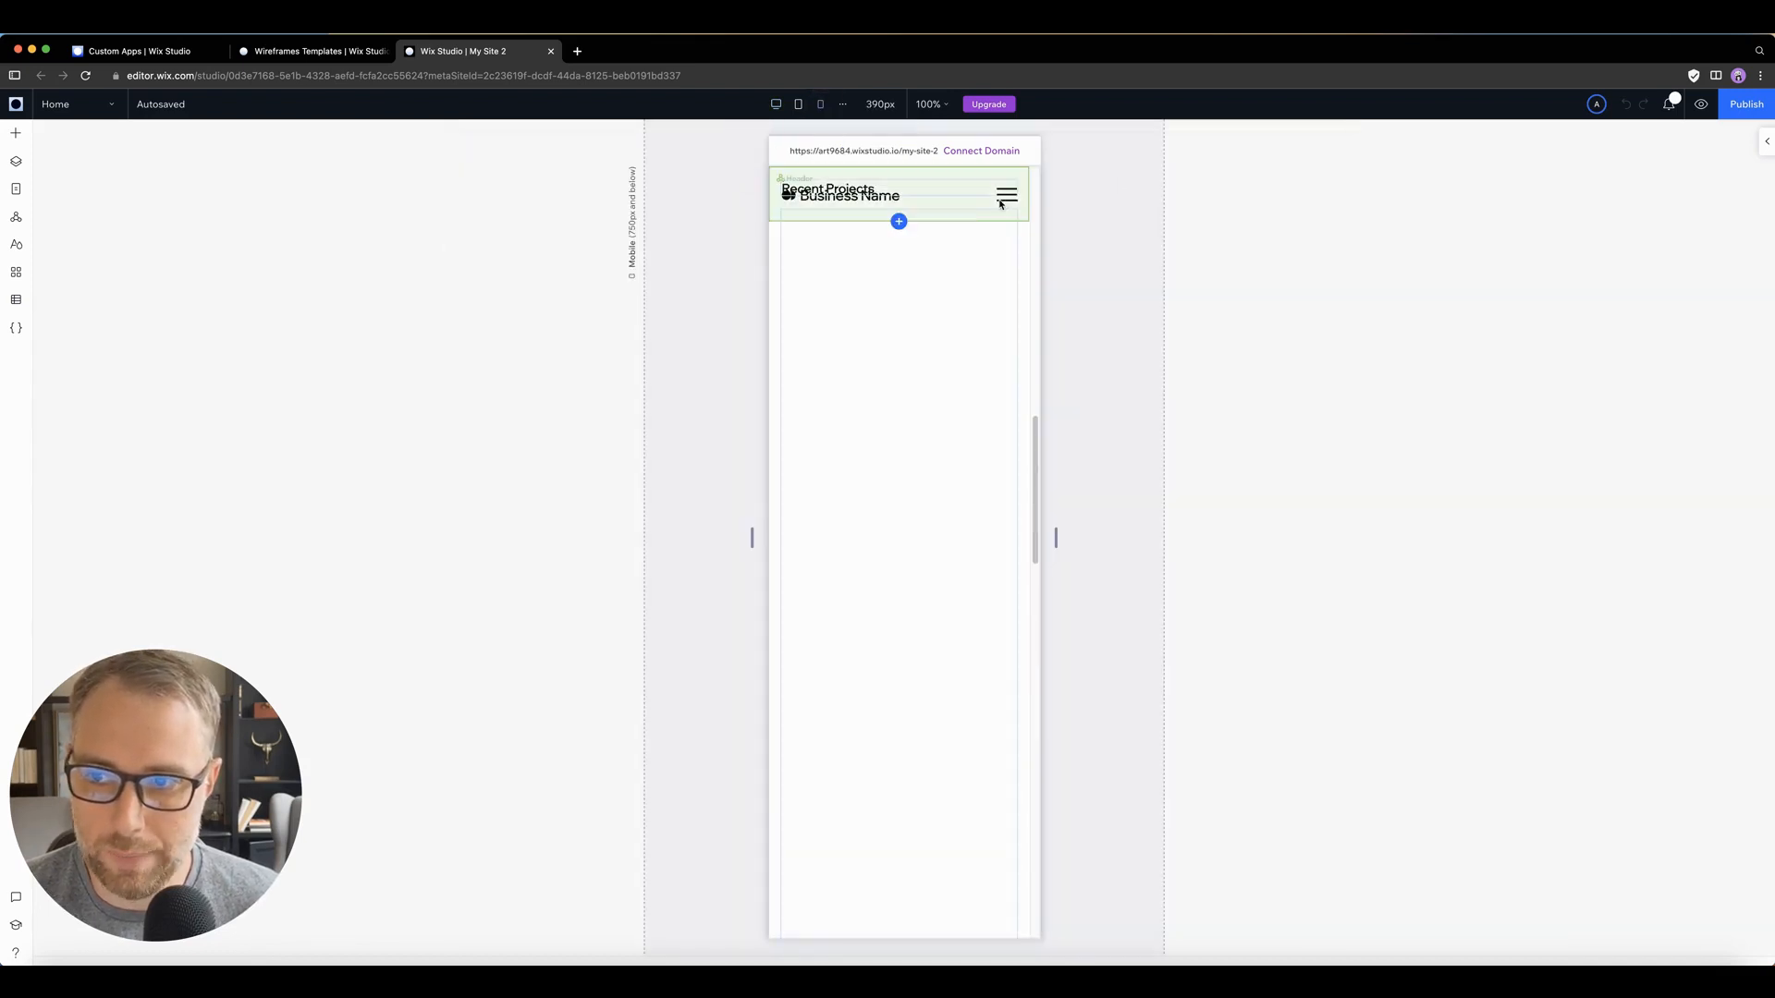
click(775, 103)
scroll(655, 639, down, 5)
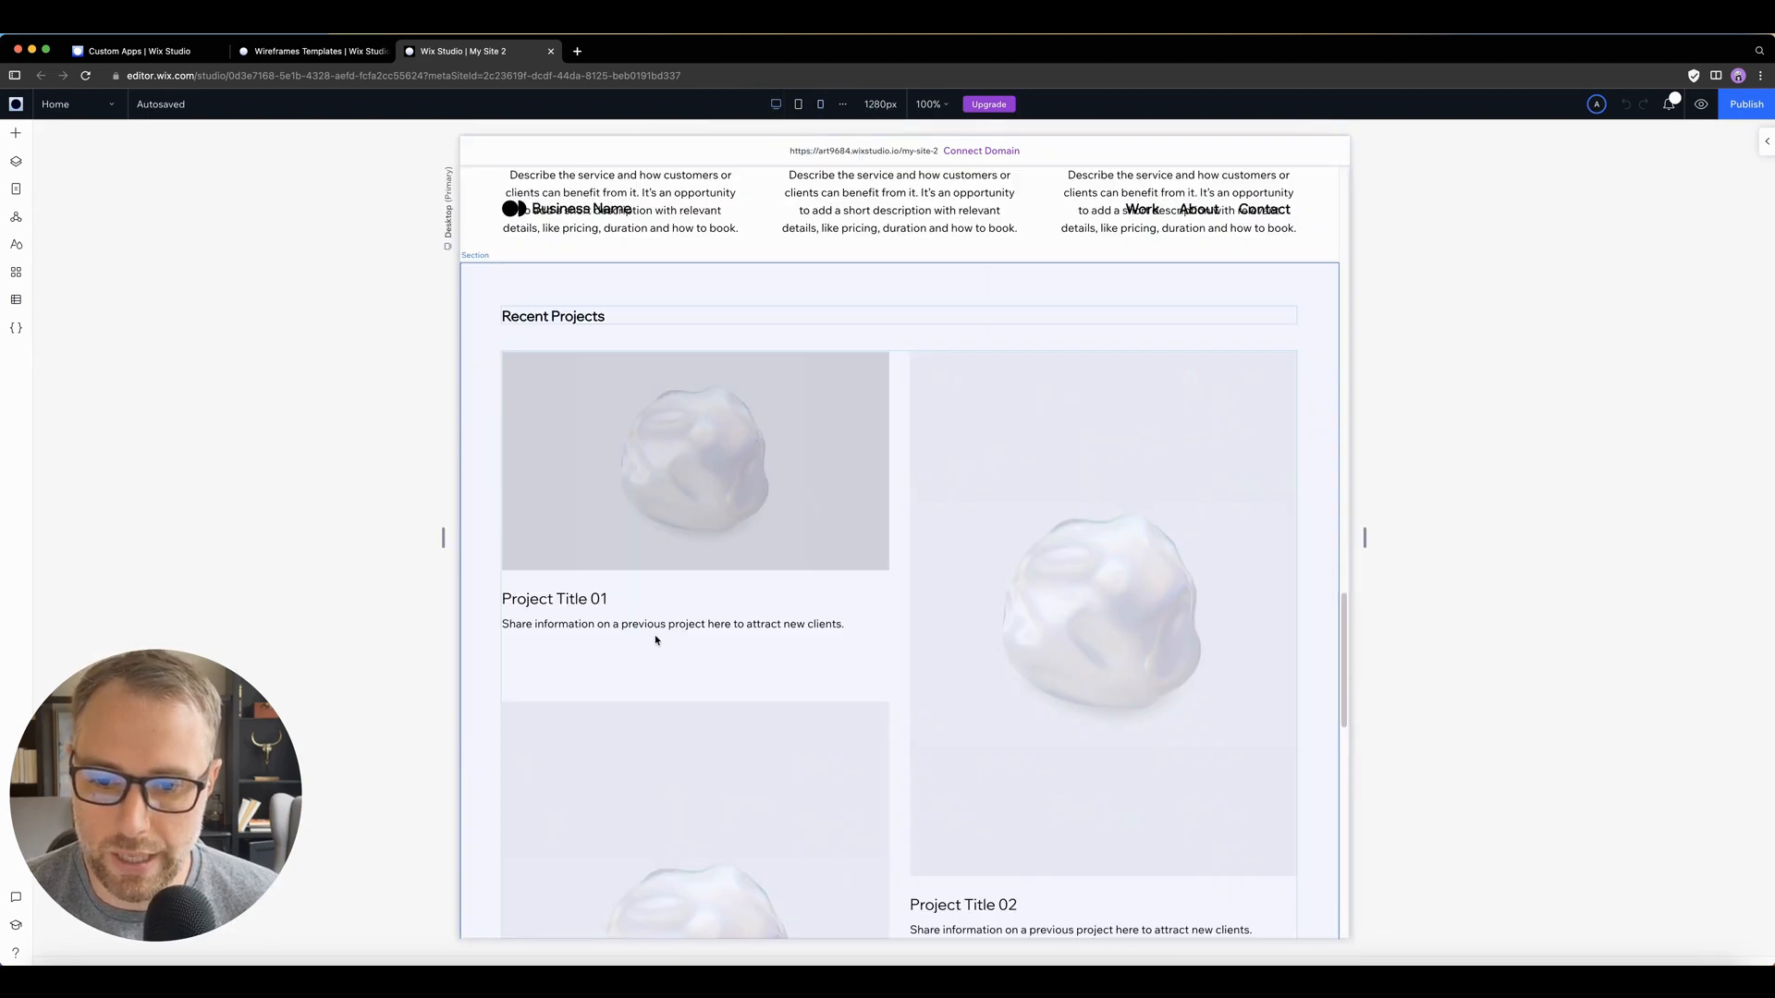
scroll(638, 481, down, 2)
scroll(666, 508, up, 10)
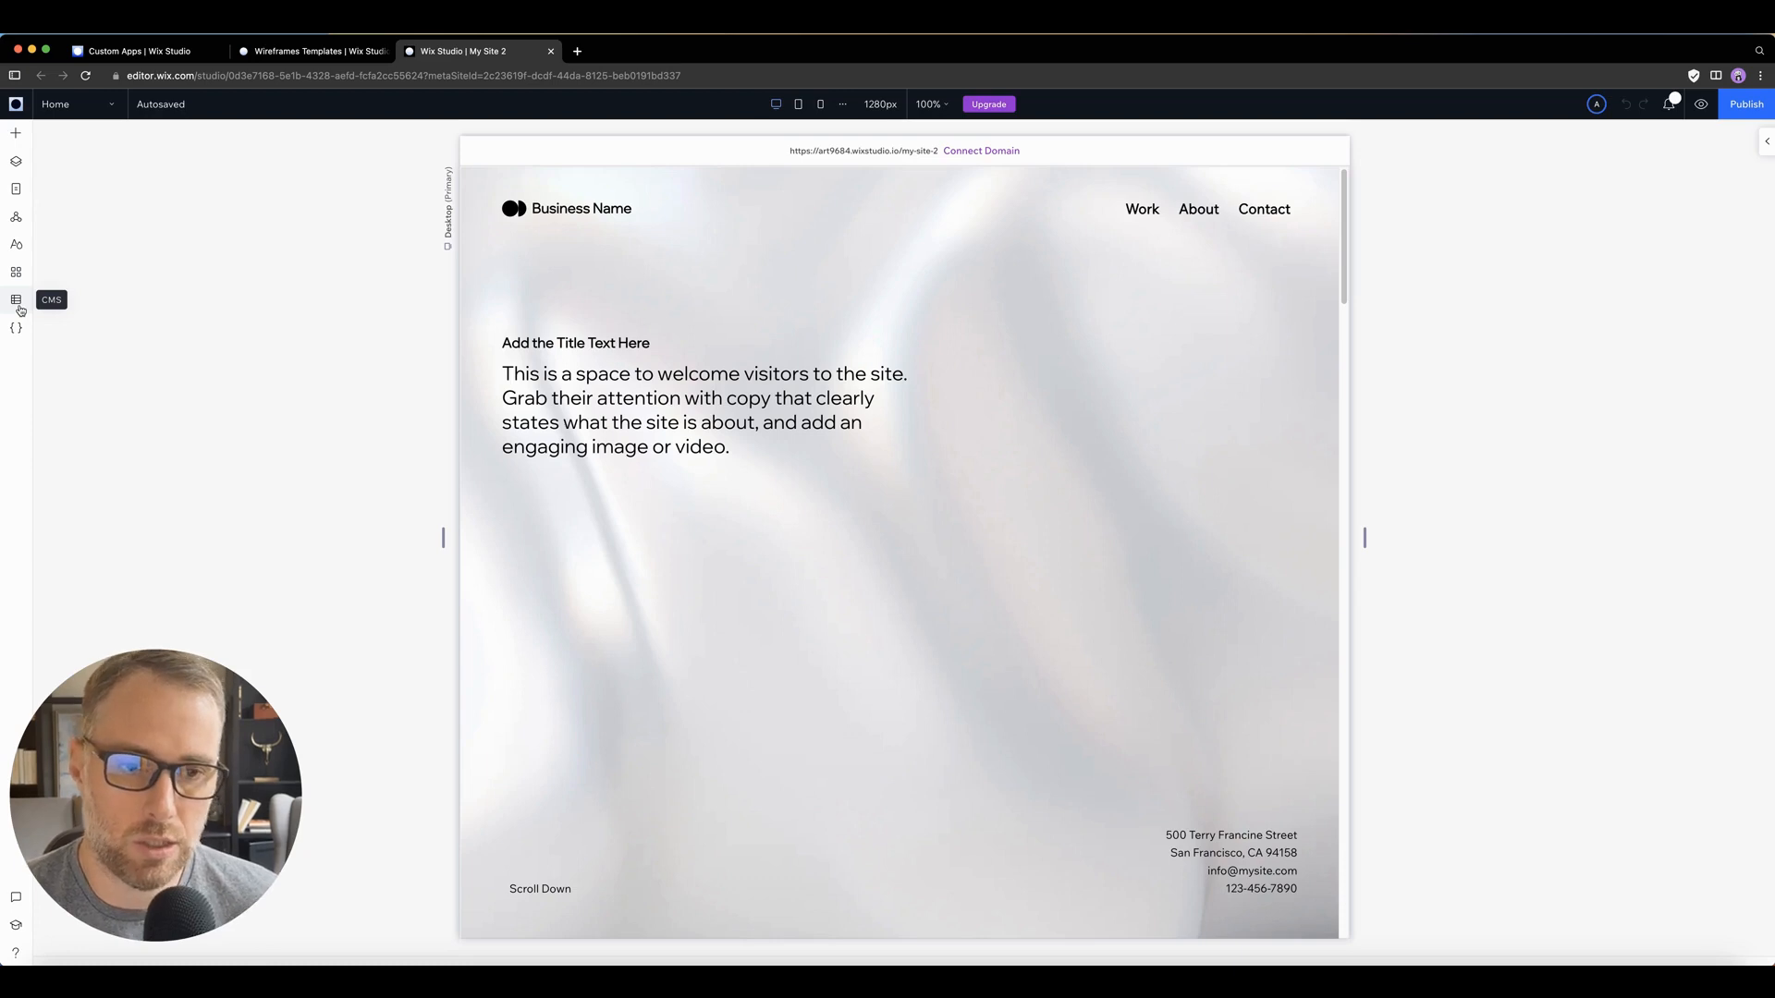
Step: Add the CMS to the site and set it up with the Portfolio preset
click(17, 301)
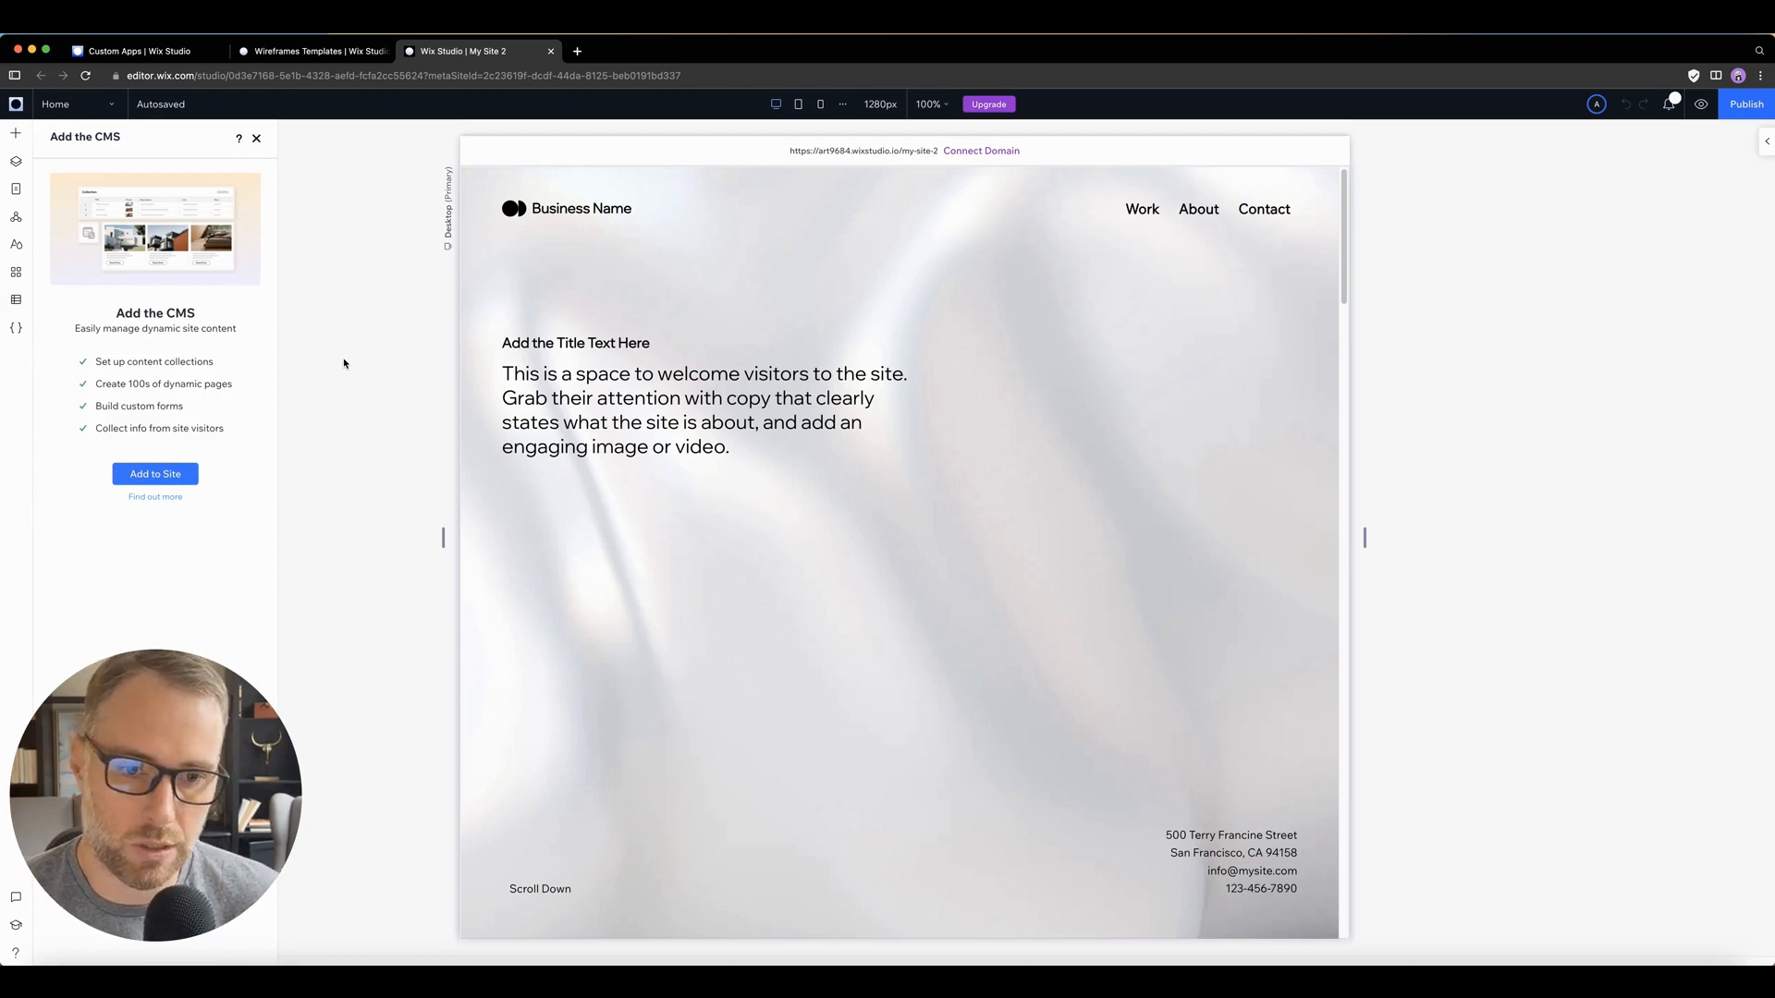
click(157, 475)
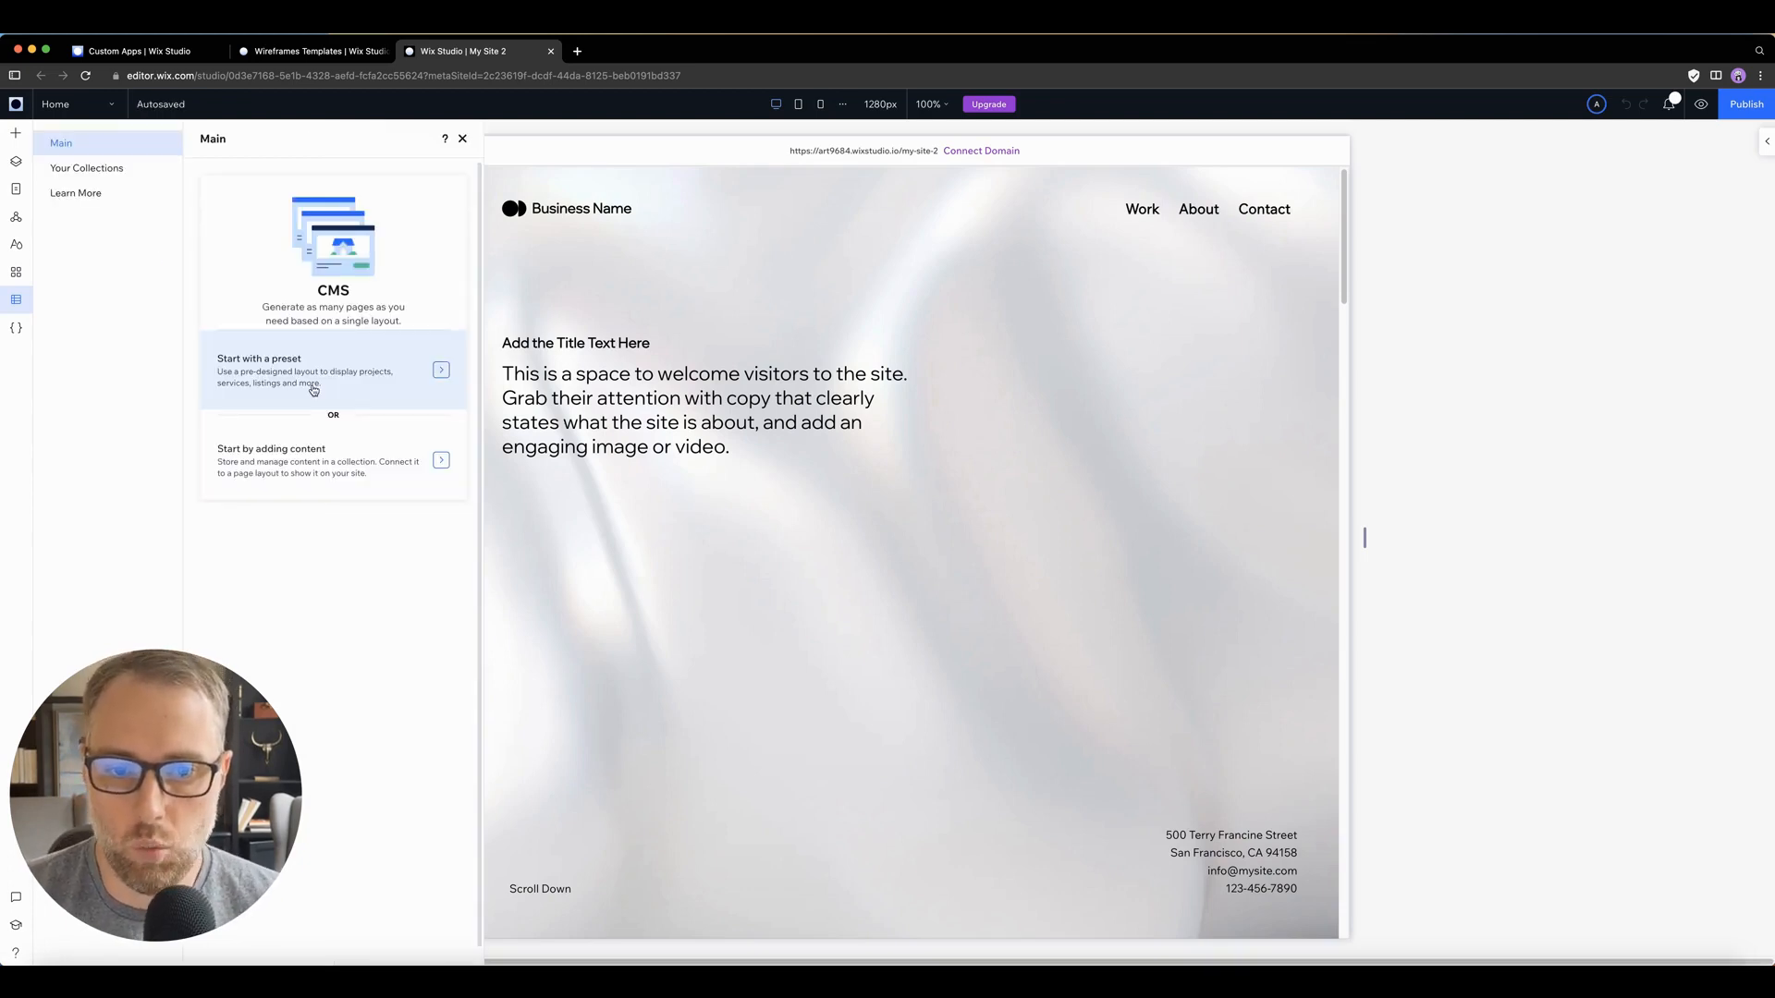
click(361, 376)
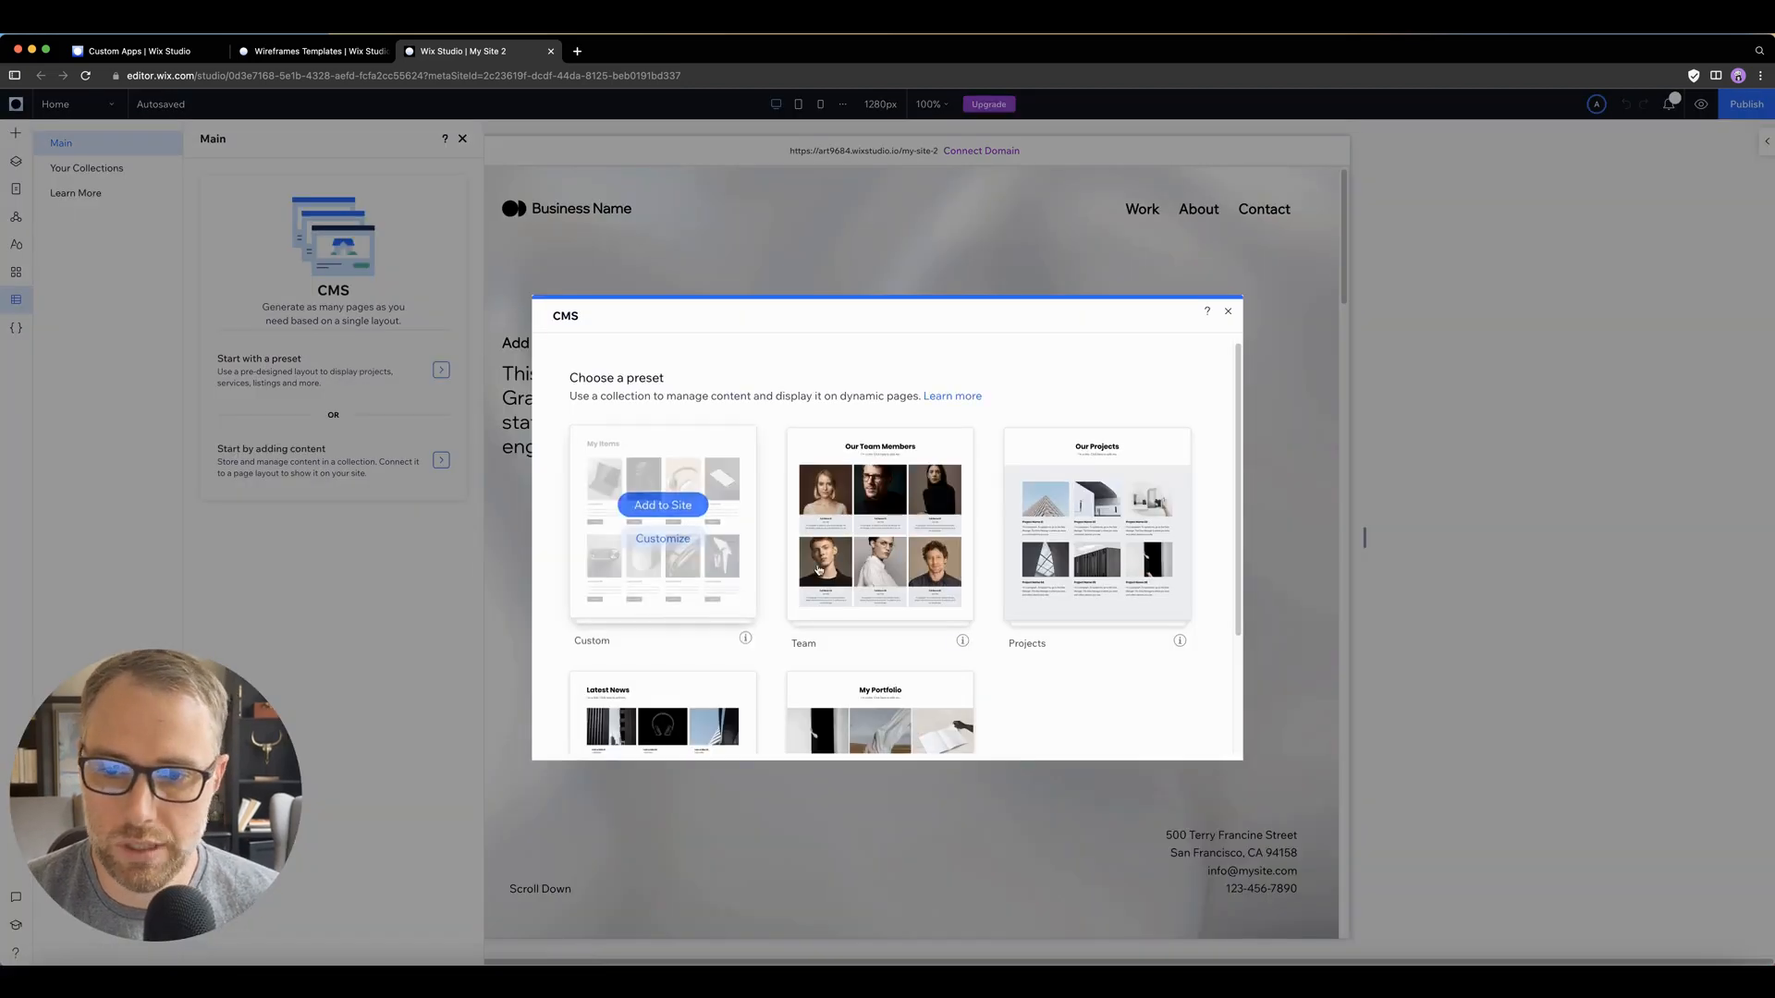
mouse_move(899, 509)
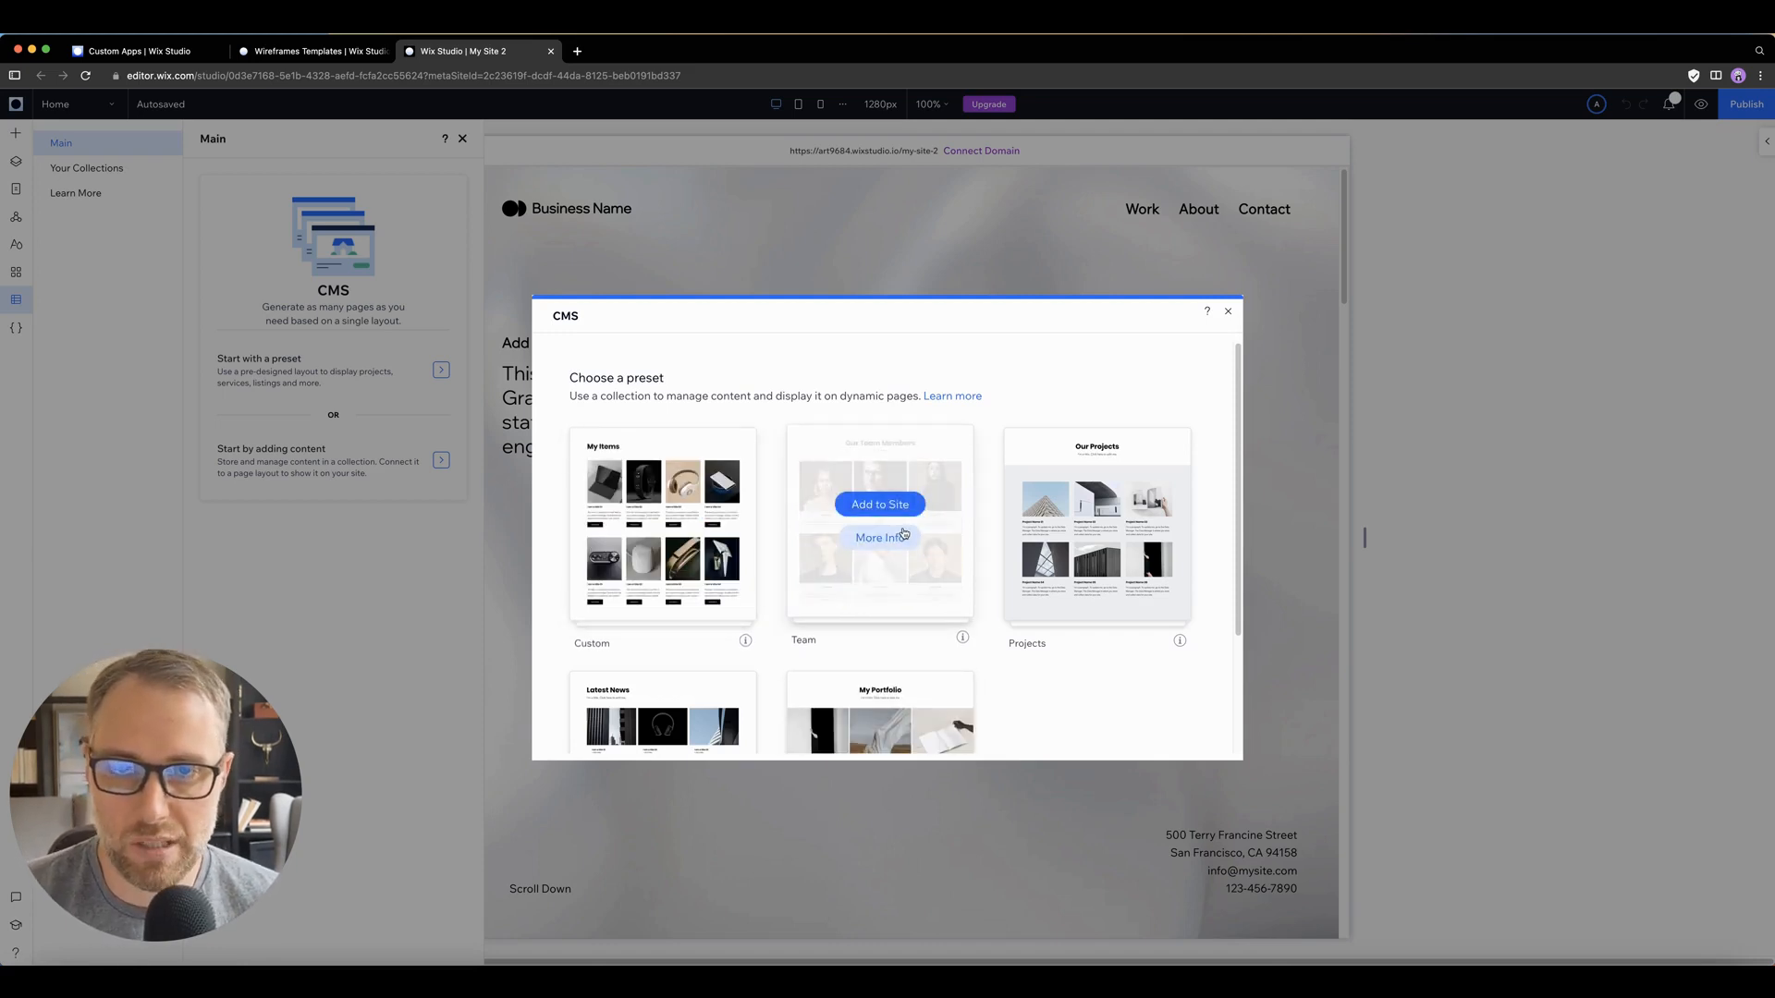
scroll(879, 591, down, 3)
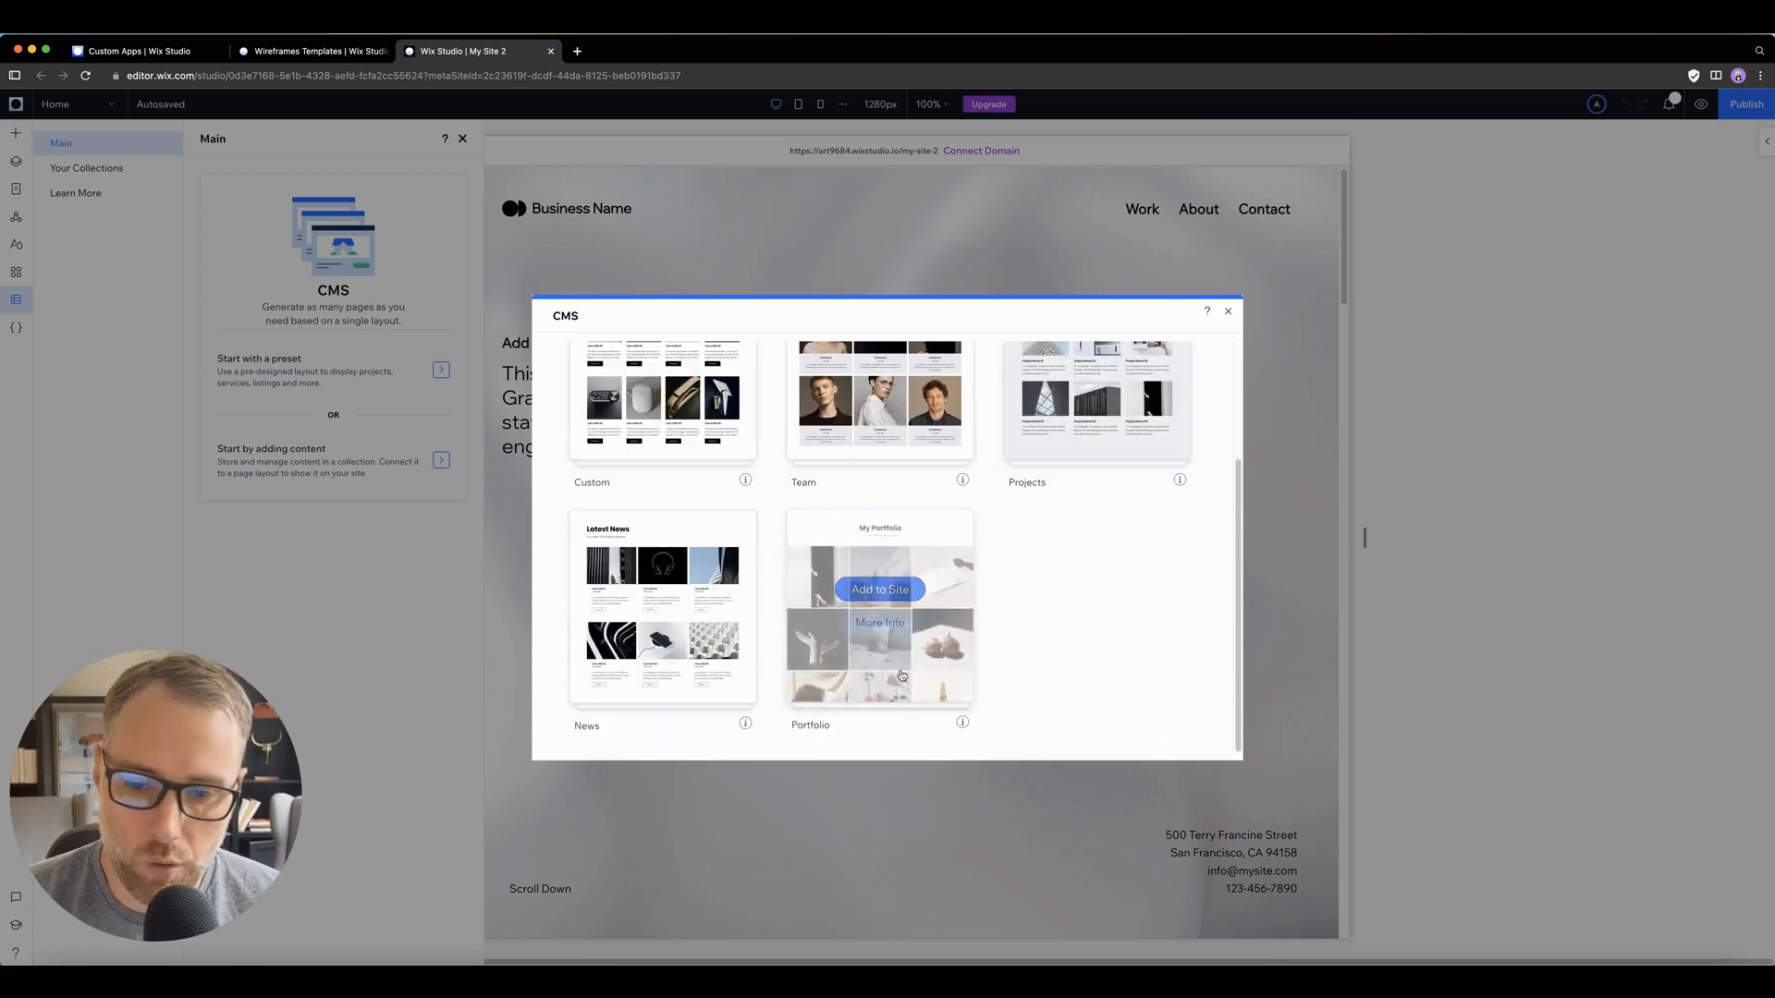
mouse_move(636, 652)
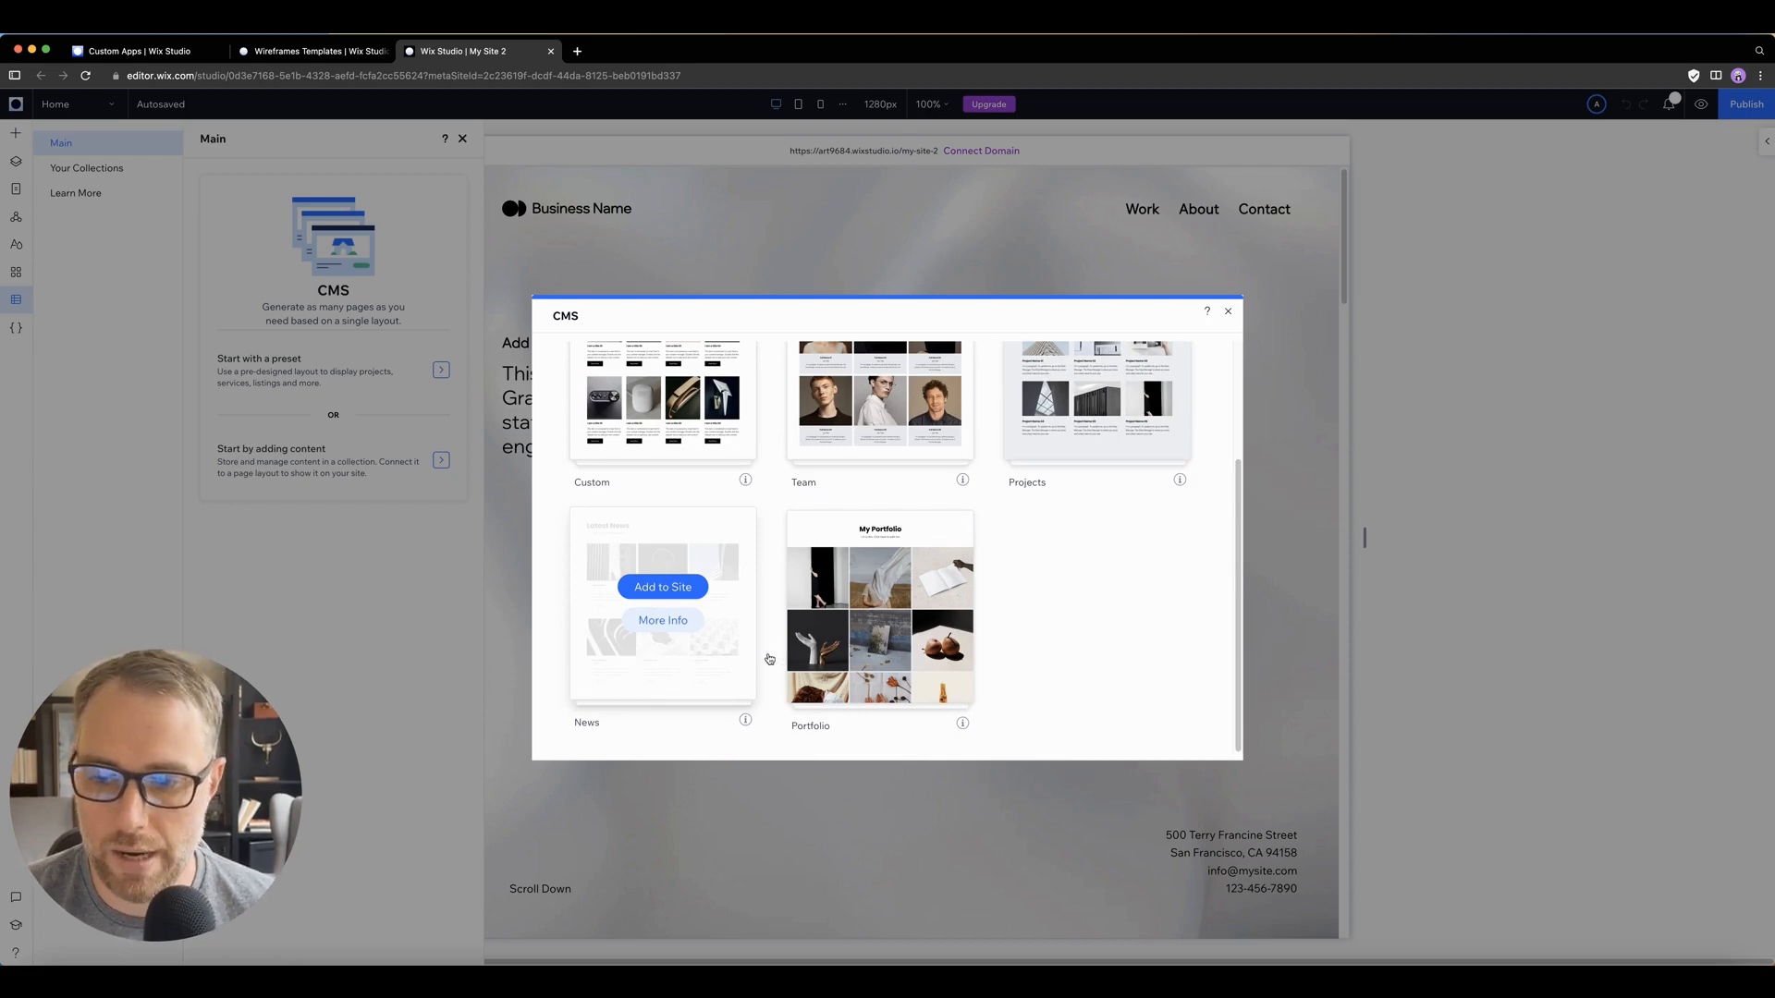
mouse_move(910, 594)
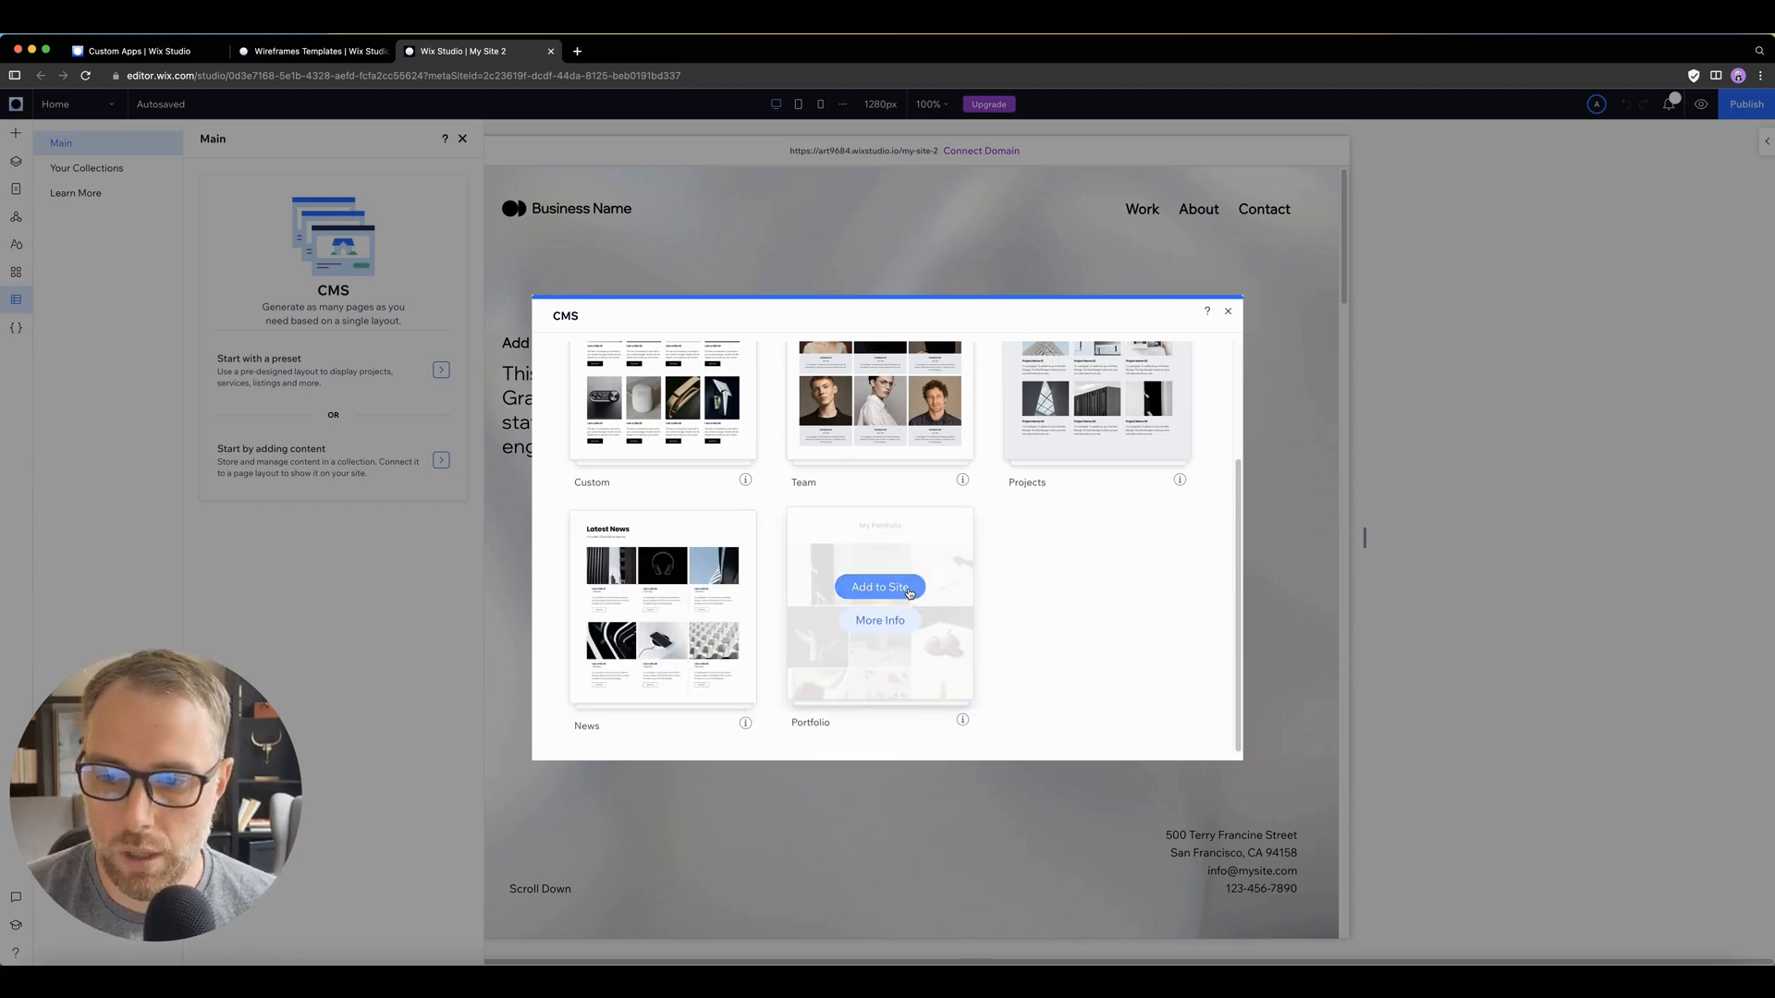
click(909, 591)
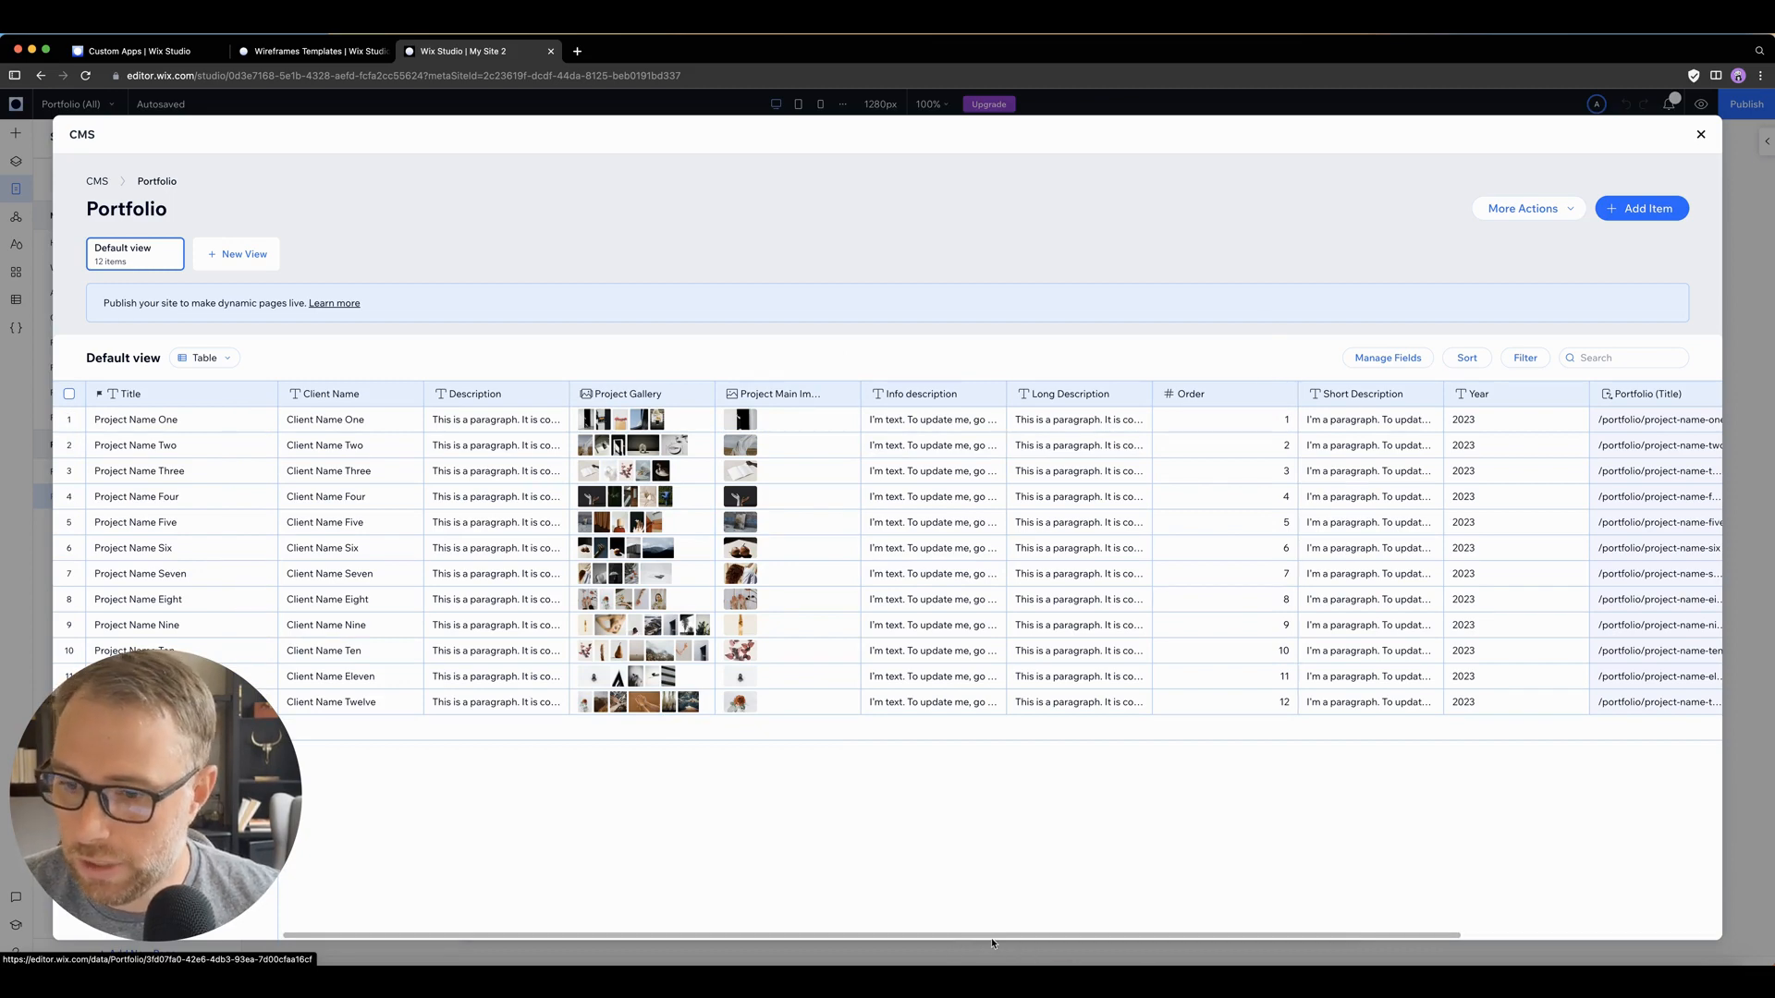
Step: Set the Year to 2022 for Project Name Nine through Project Name Twelve in the Portfolio collection
drag(992, 937, 1484, 930)
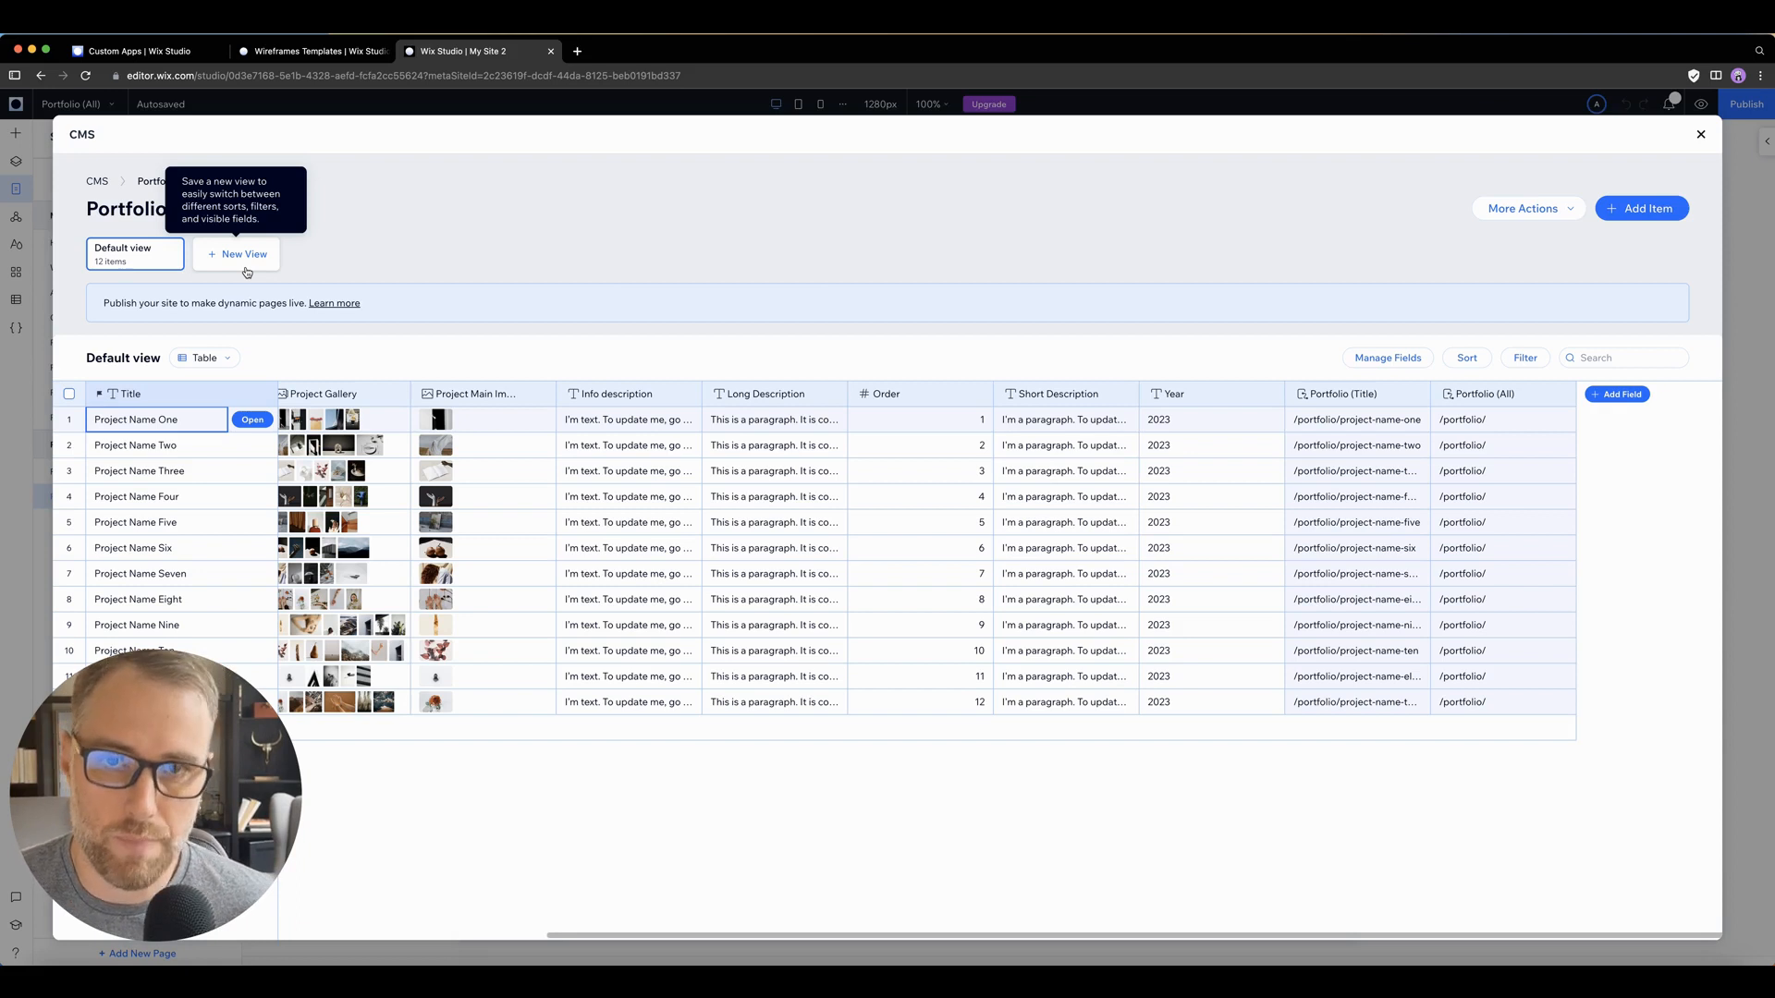
click(1170, 625)
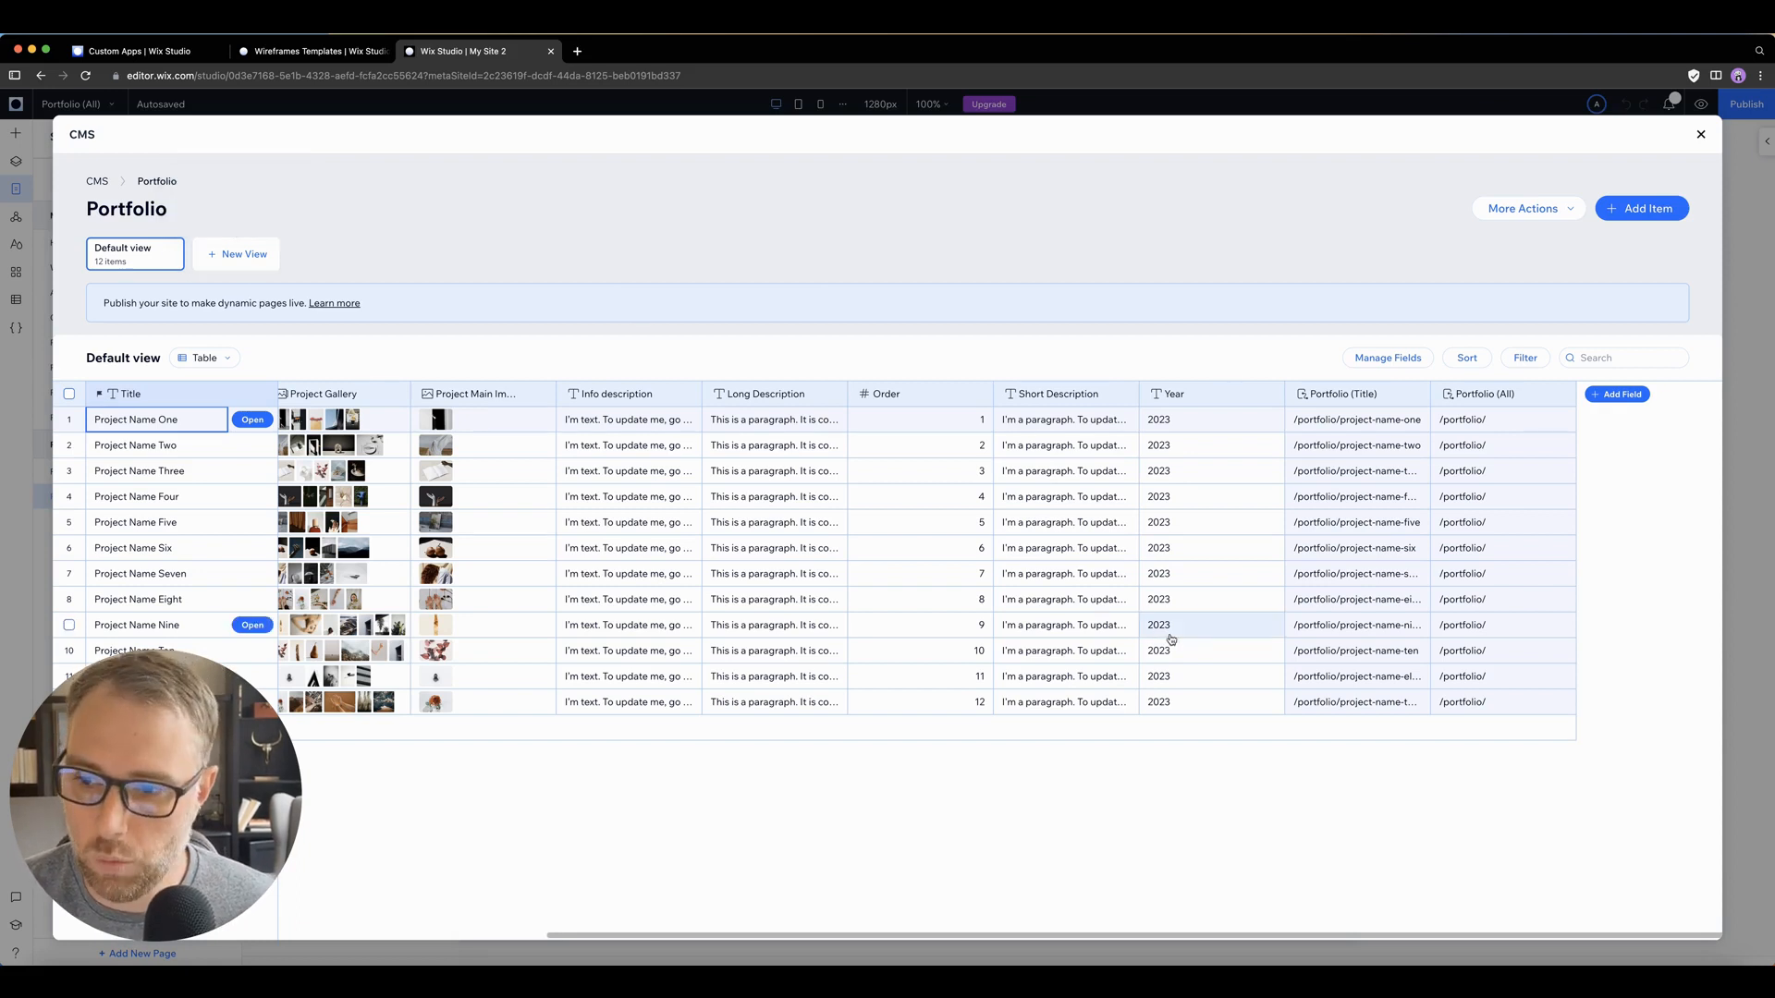
click(1190, 624)
text(2022)
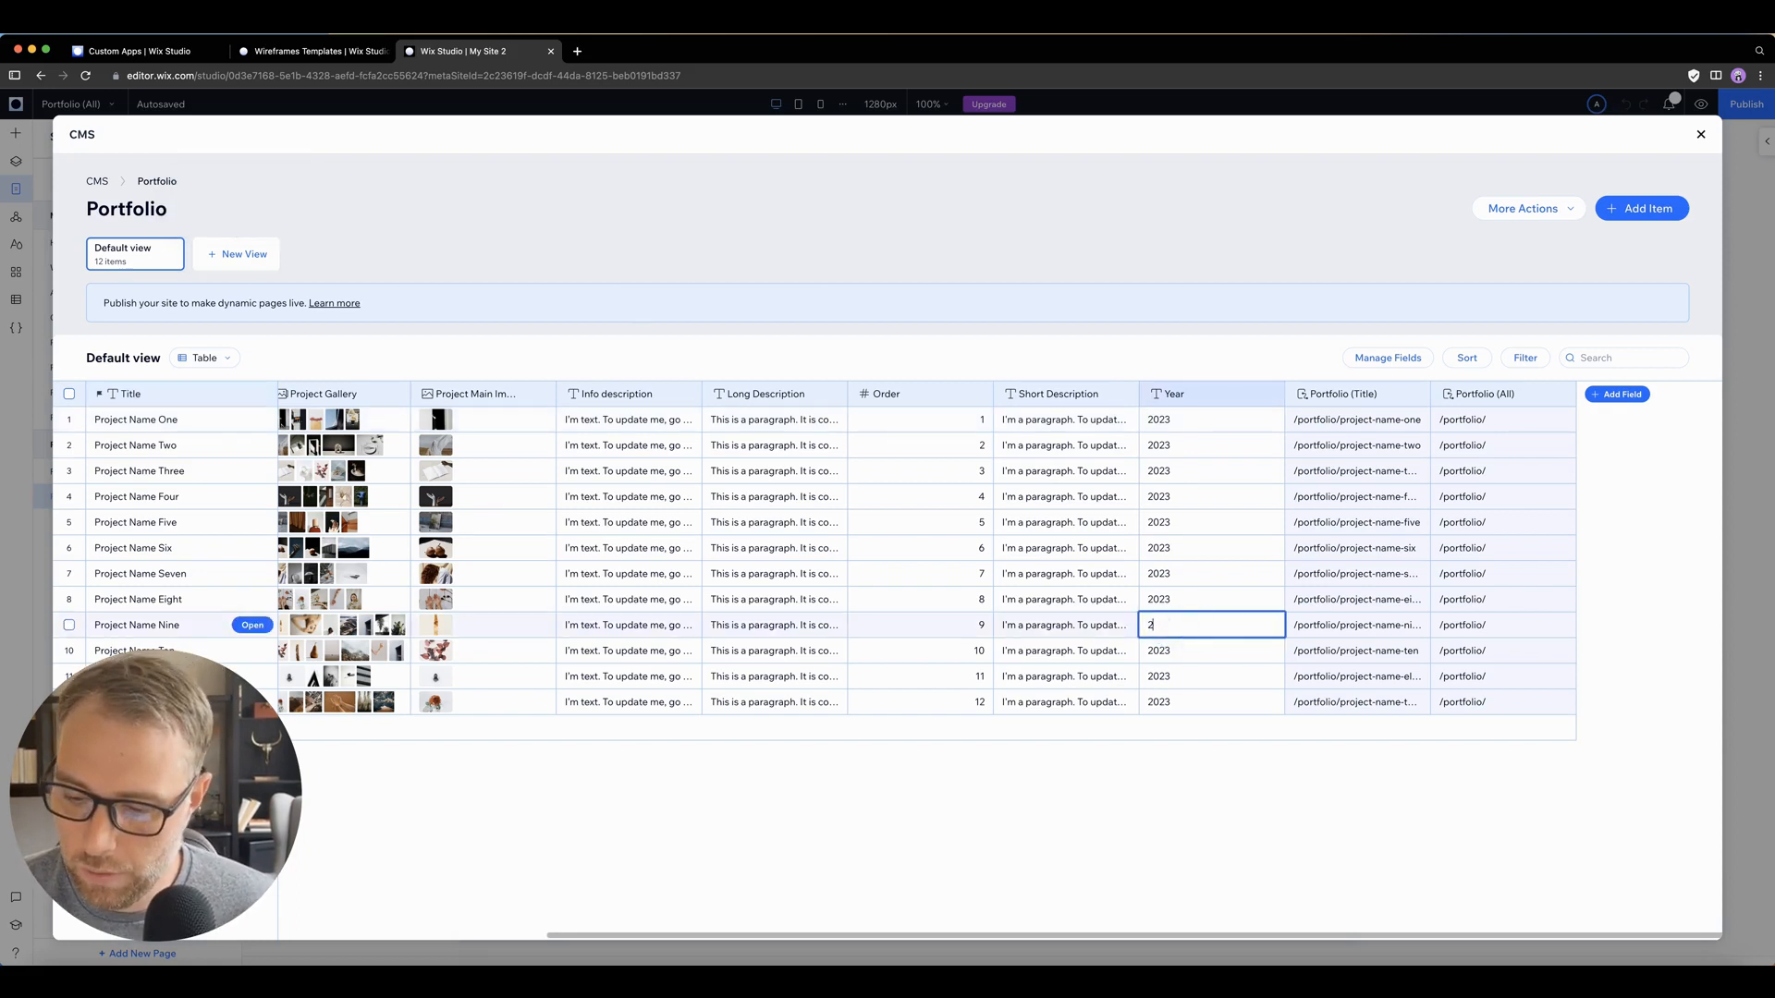
click(1200, 653)
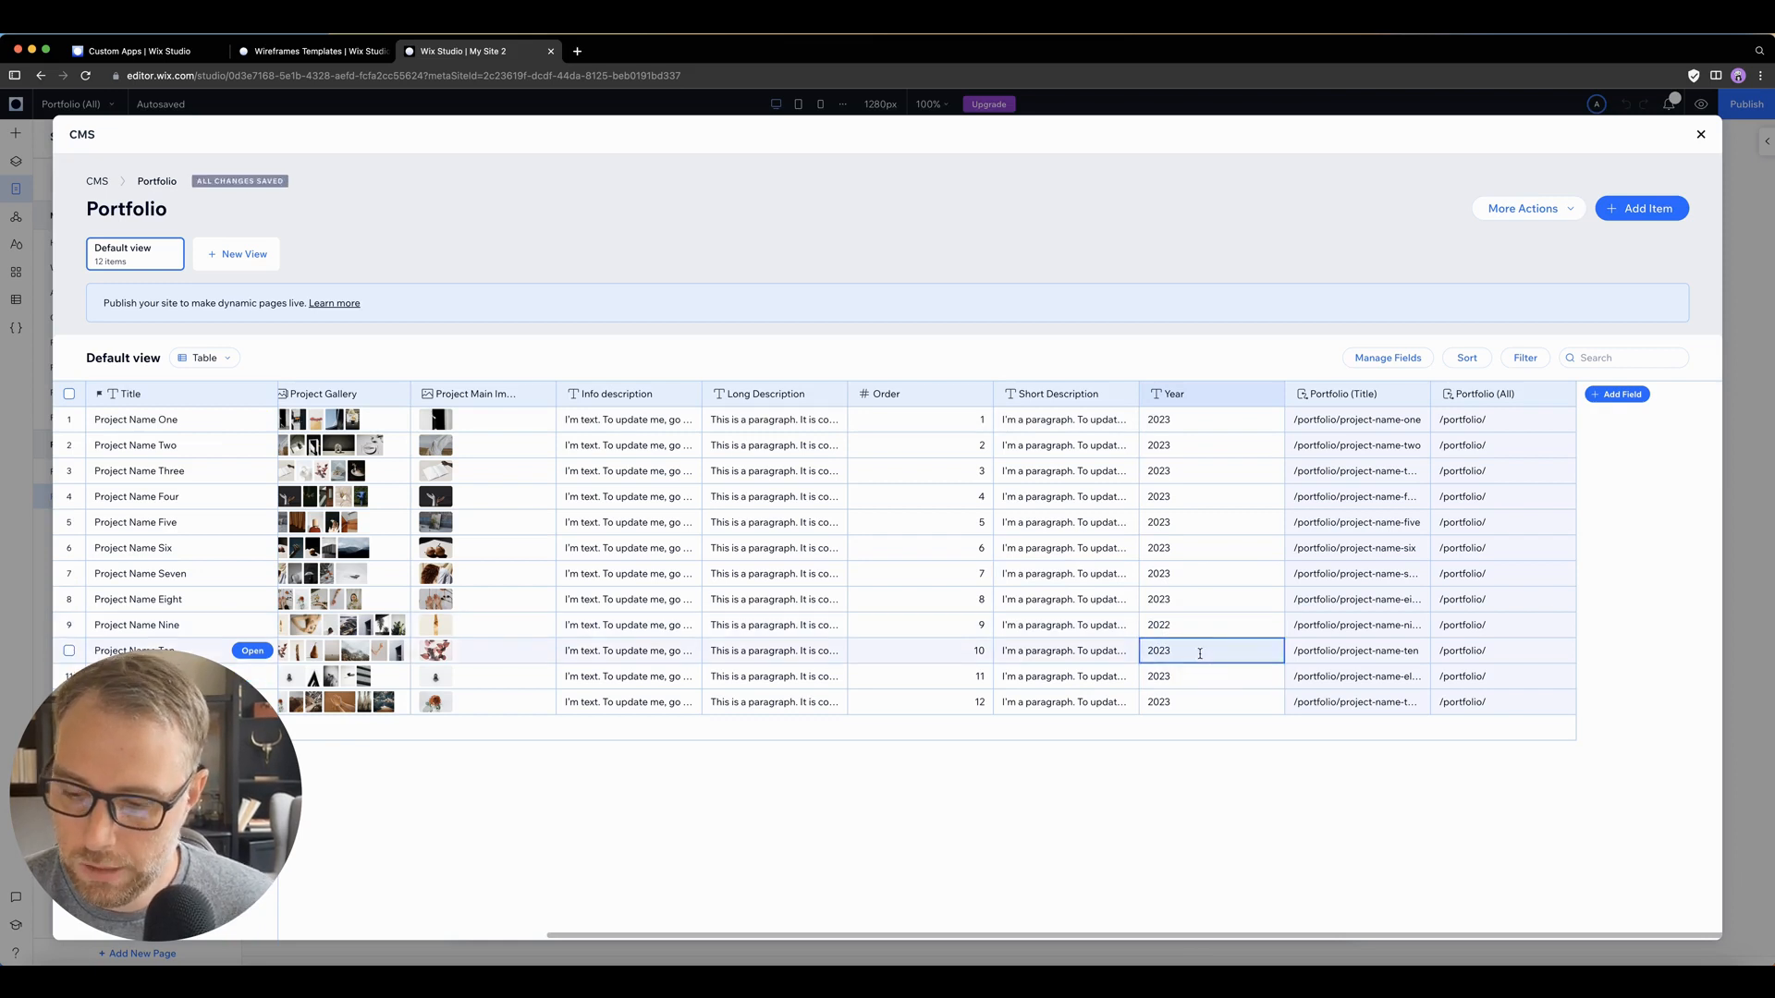
click(1200, 653)
text(2022)
click(1185, 676)
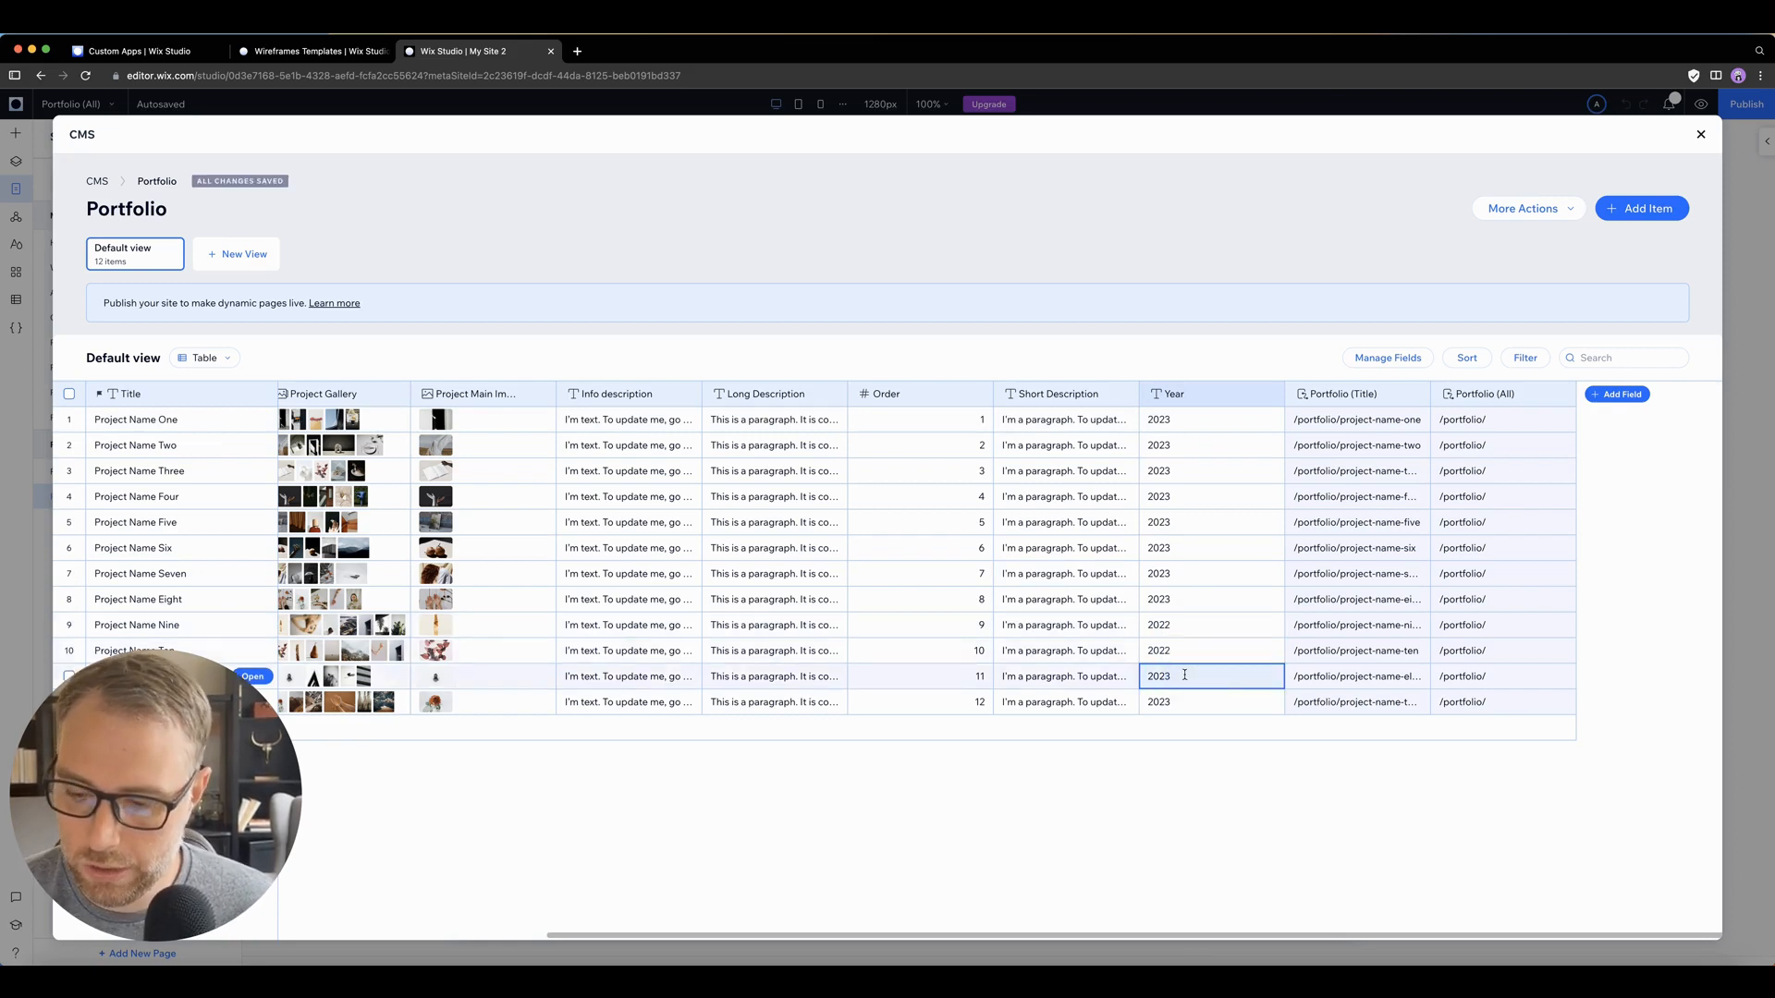
click(1185, 677)
text(2022)
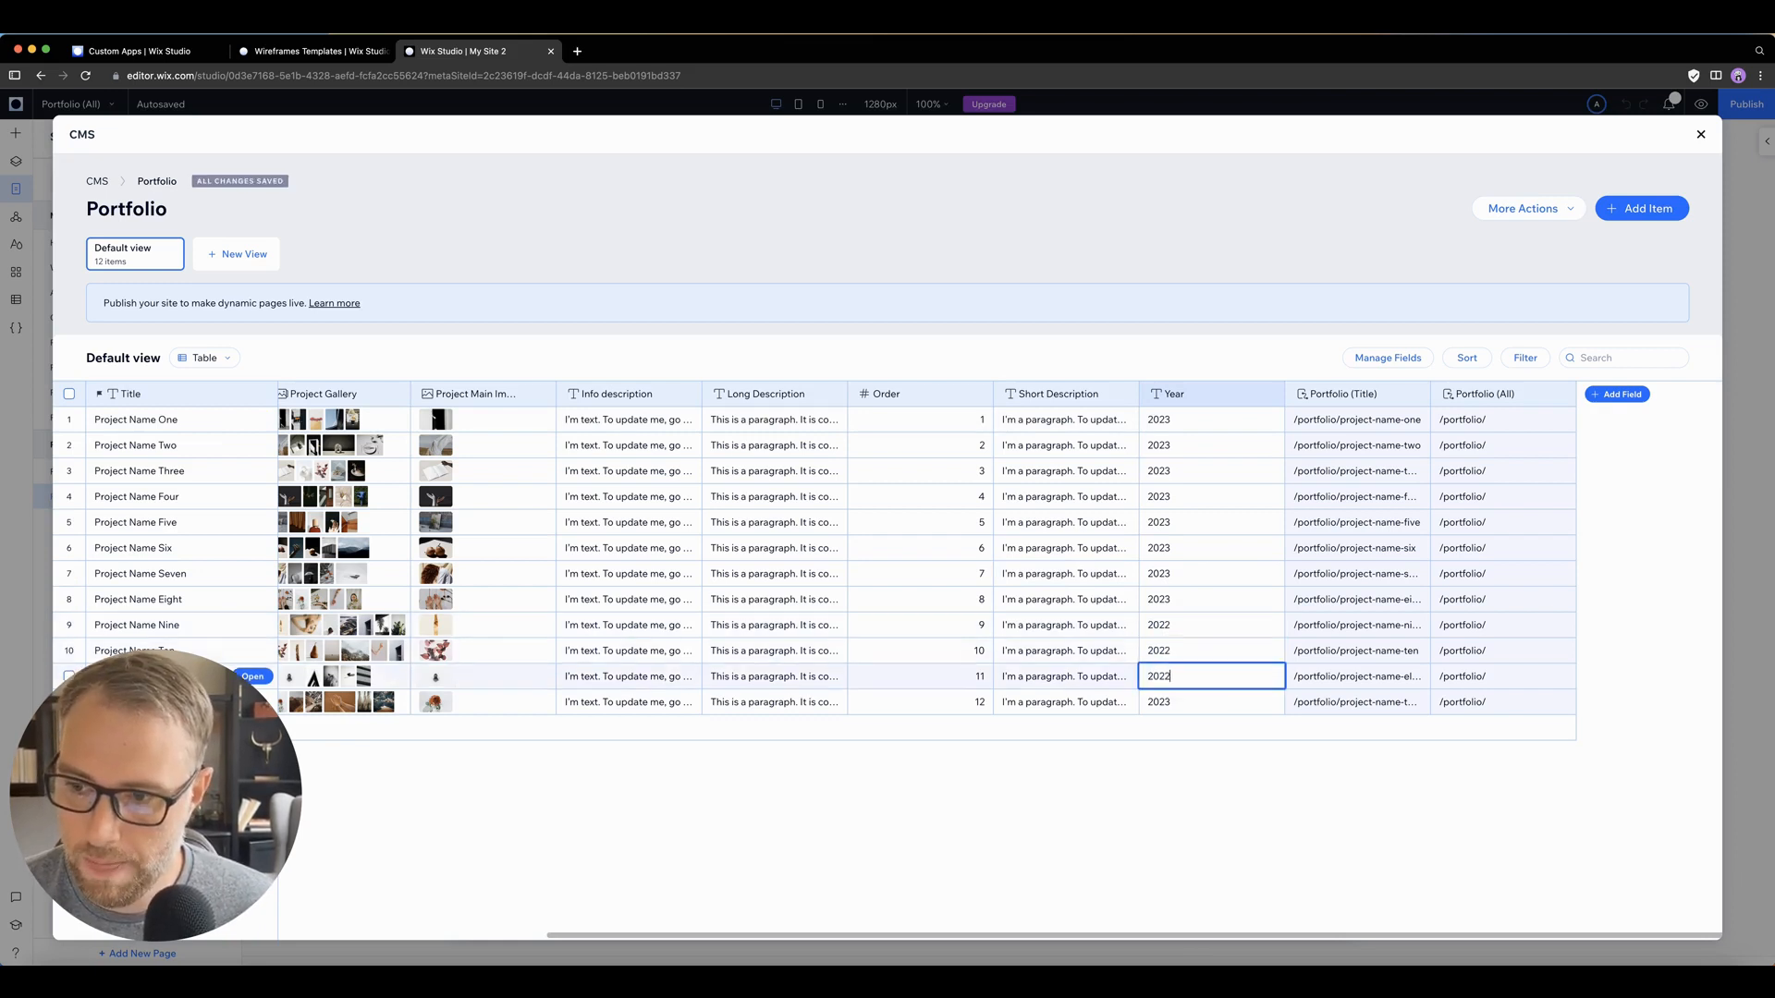
click(1177, 700)
text(2022)
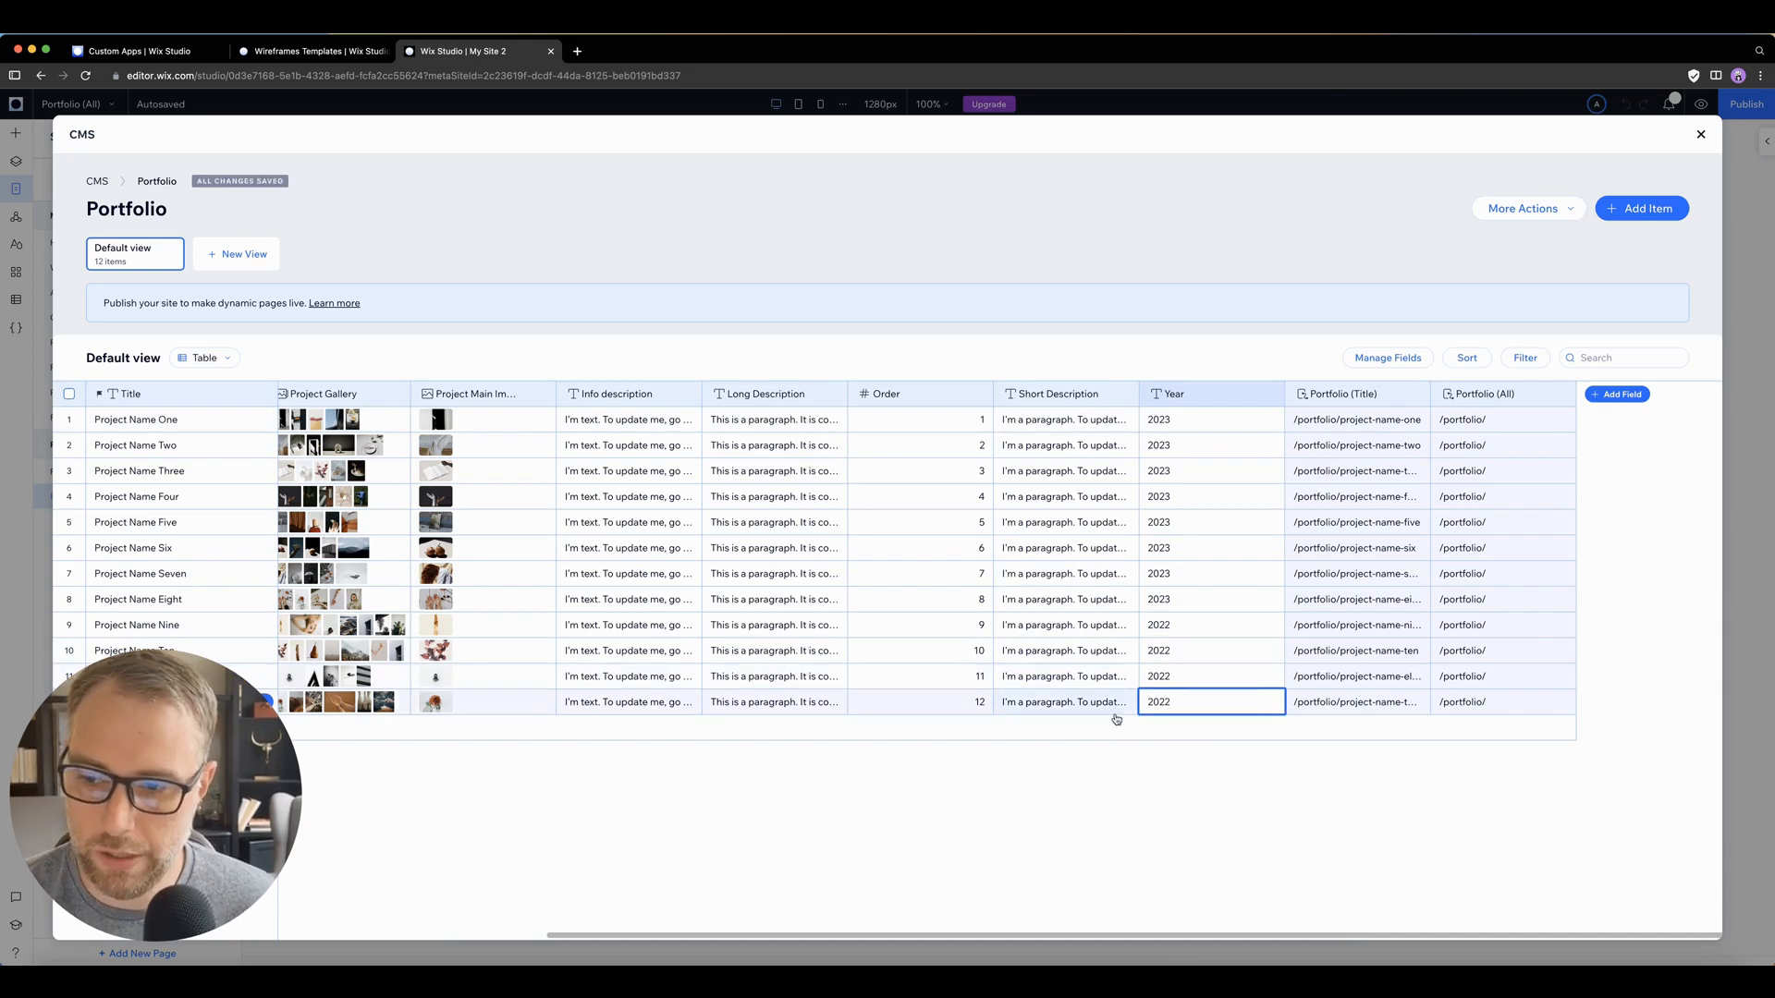
click(1163, 766)
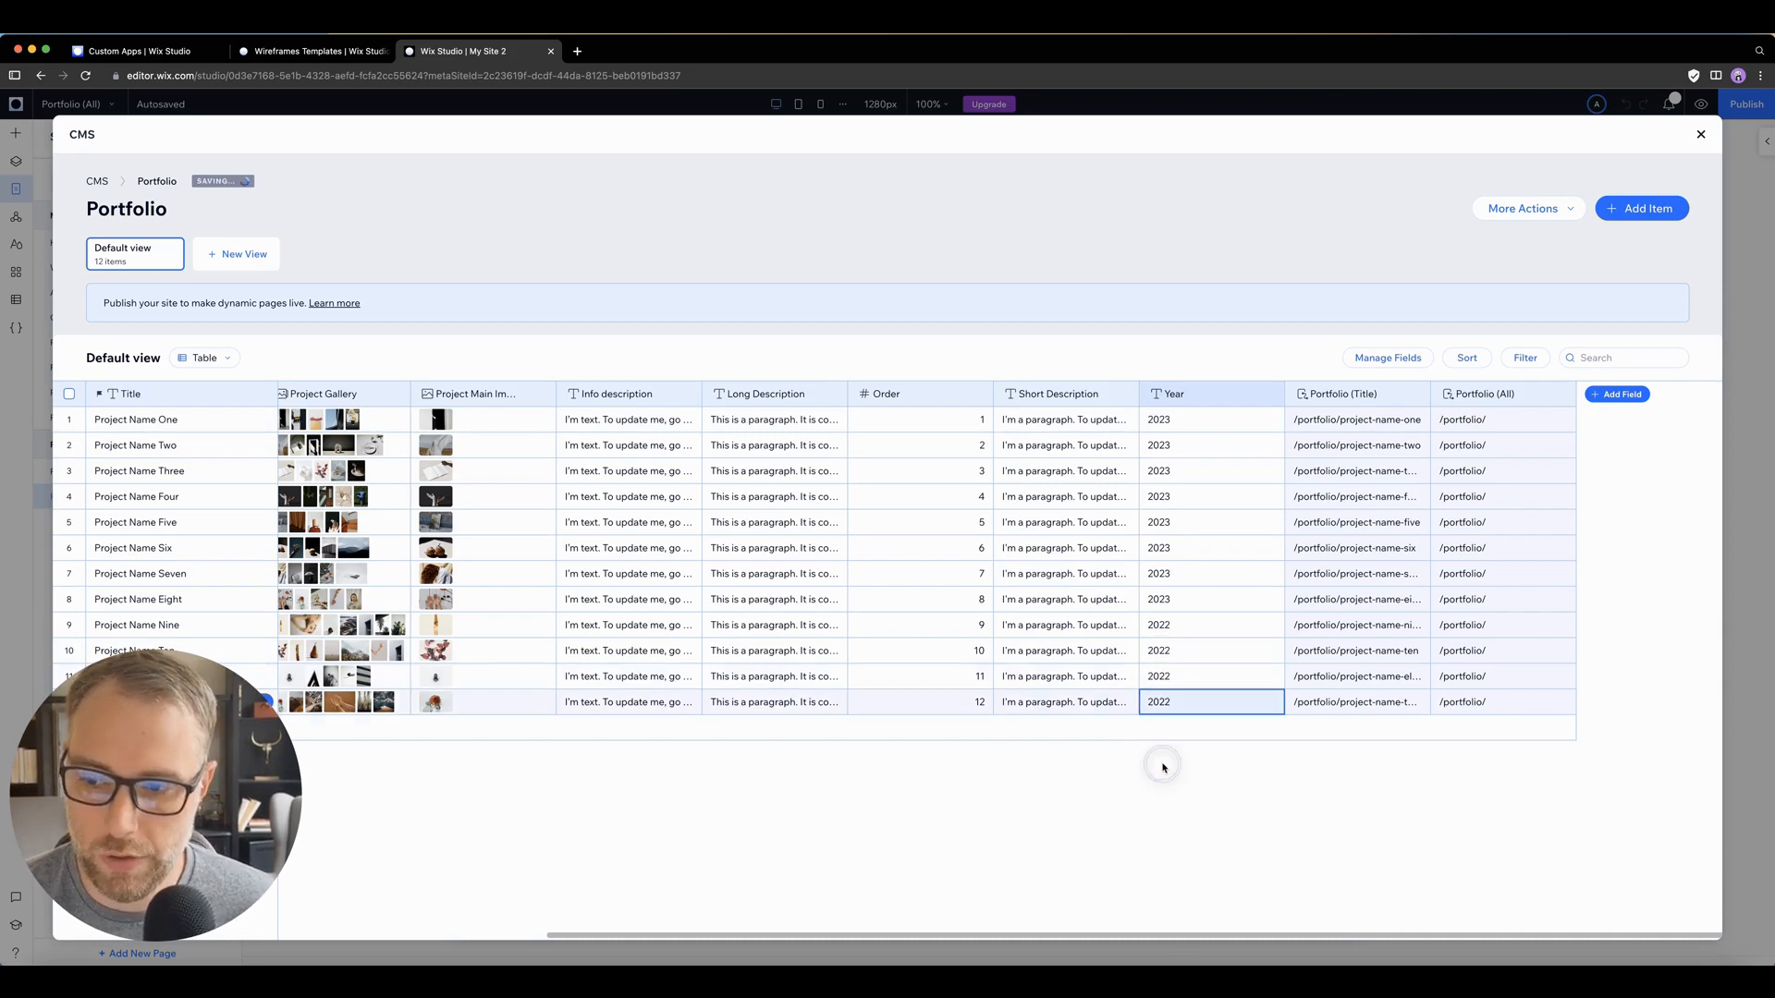
Step: Create a new view named "2022 projects" in the Portfolio collection
click(233, 255)
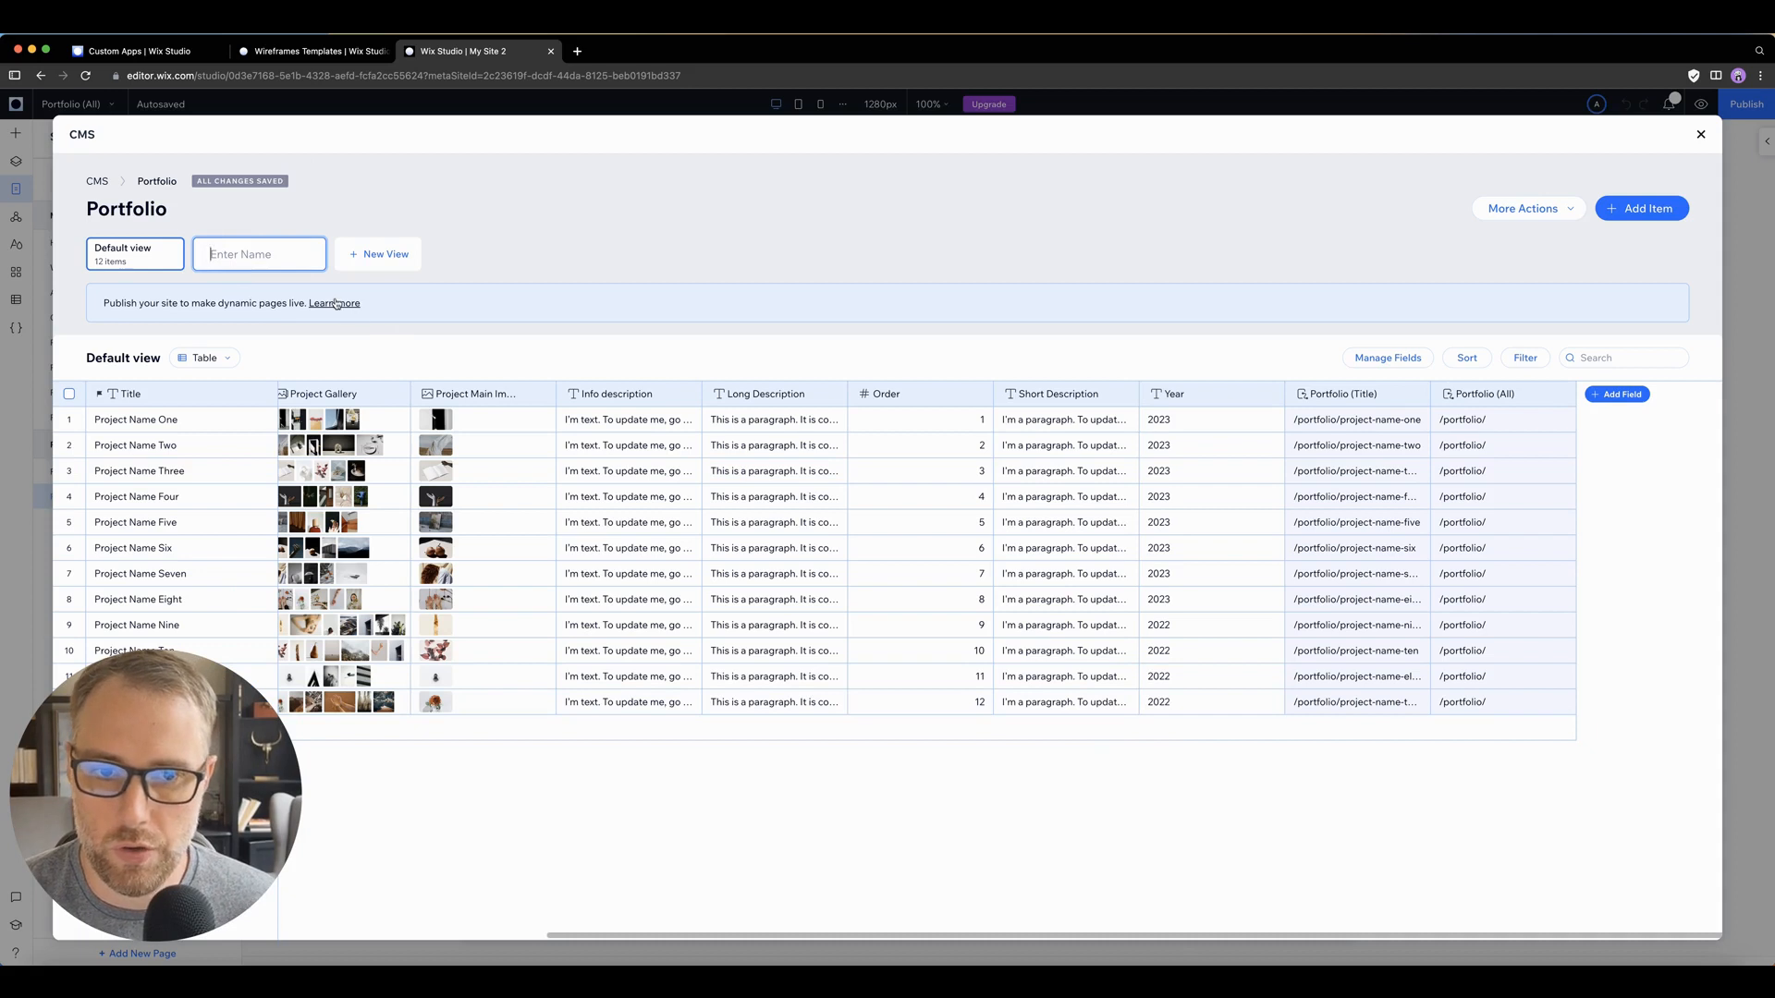
text(2022)
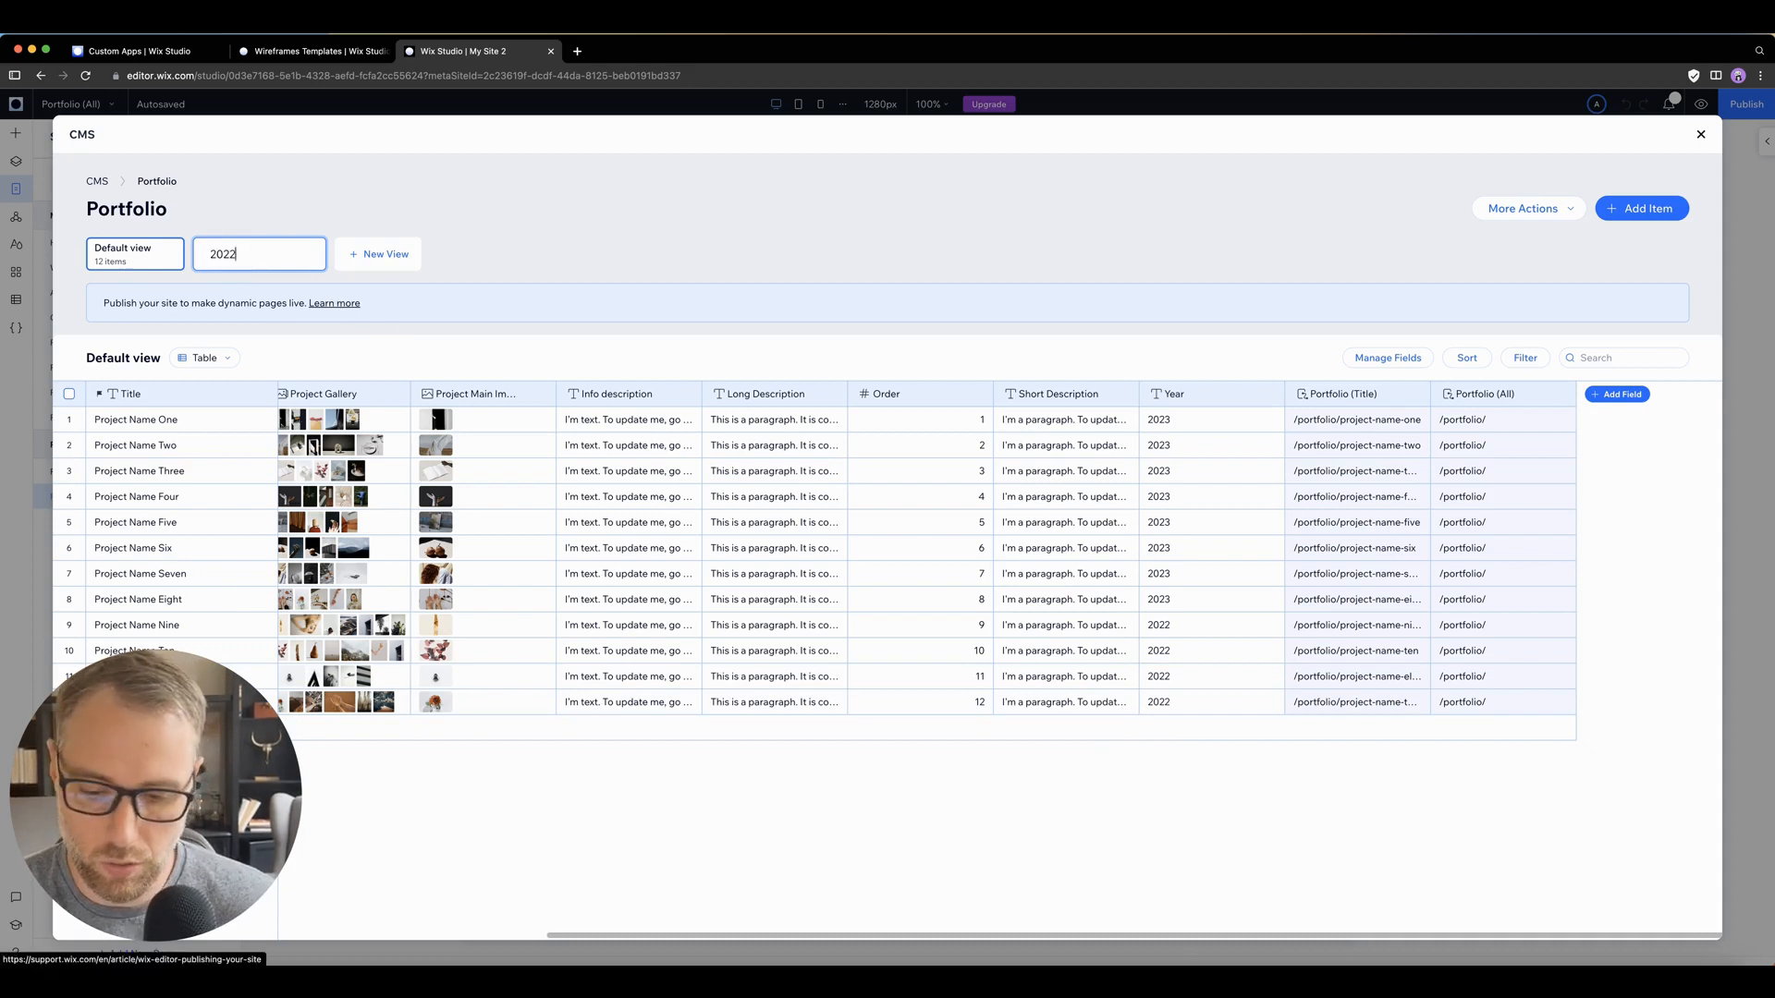
text( projec)
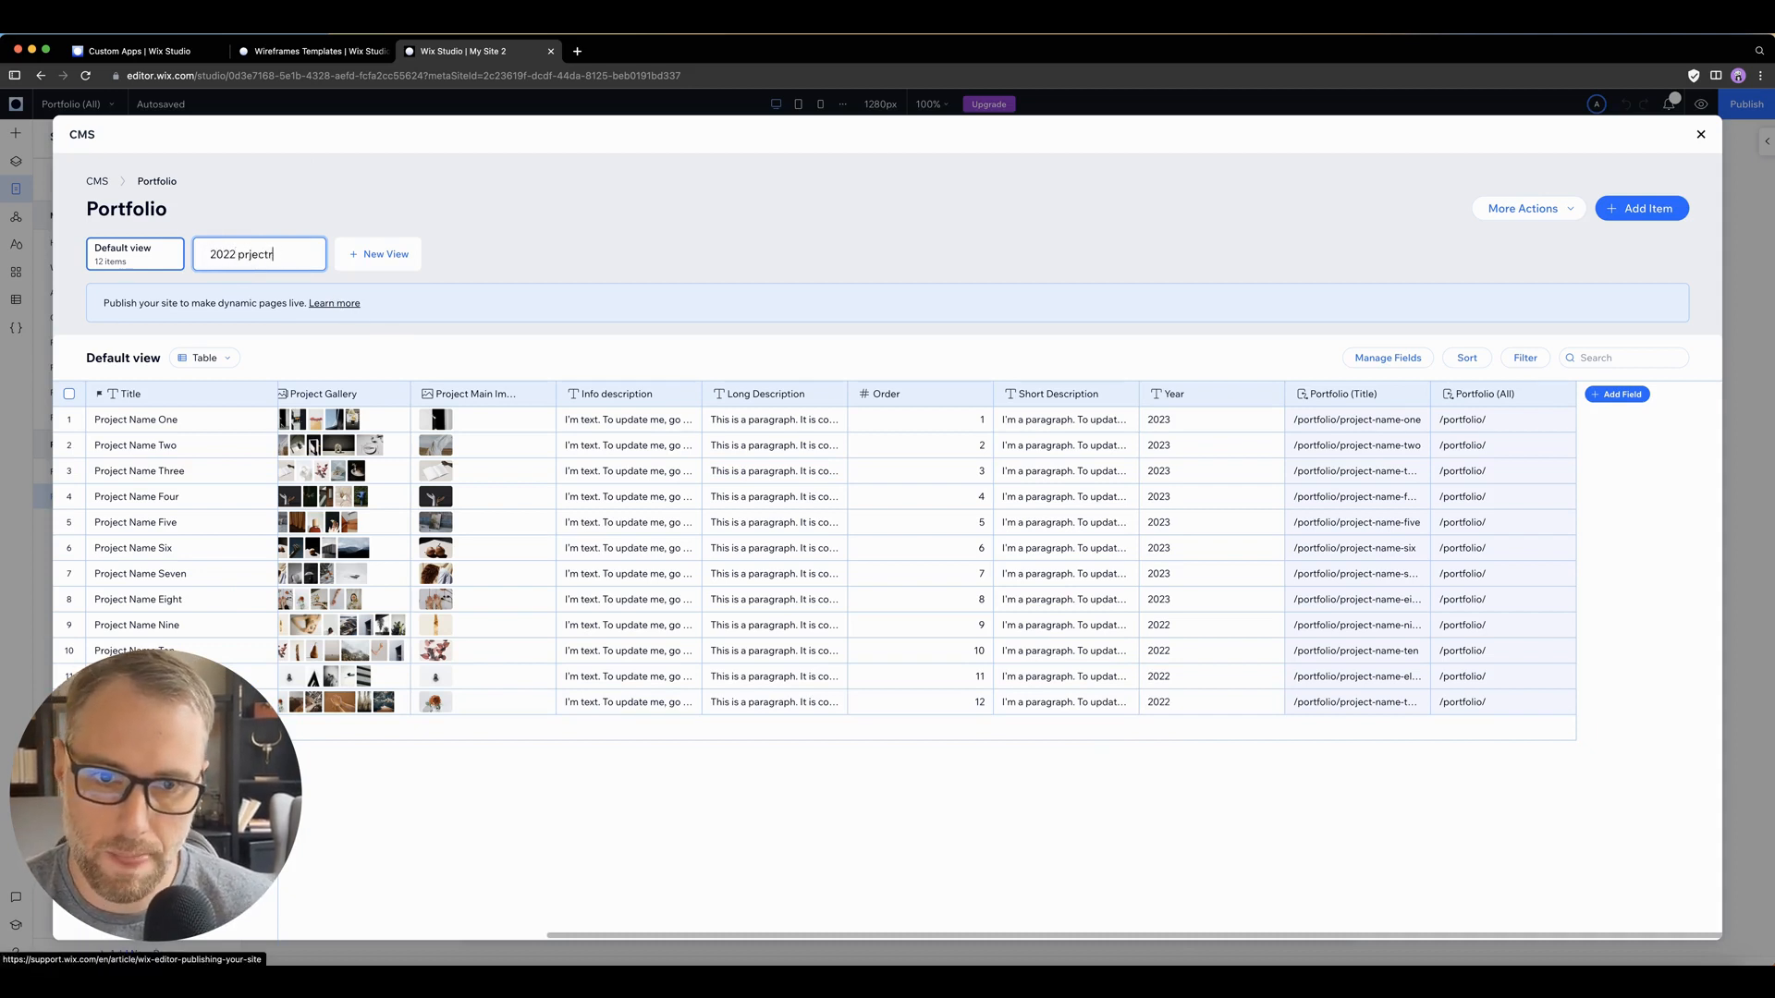
text(ts)
key(Return)
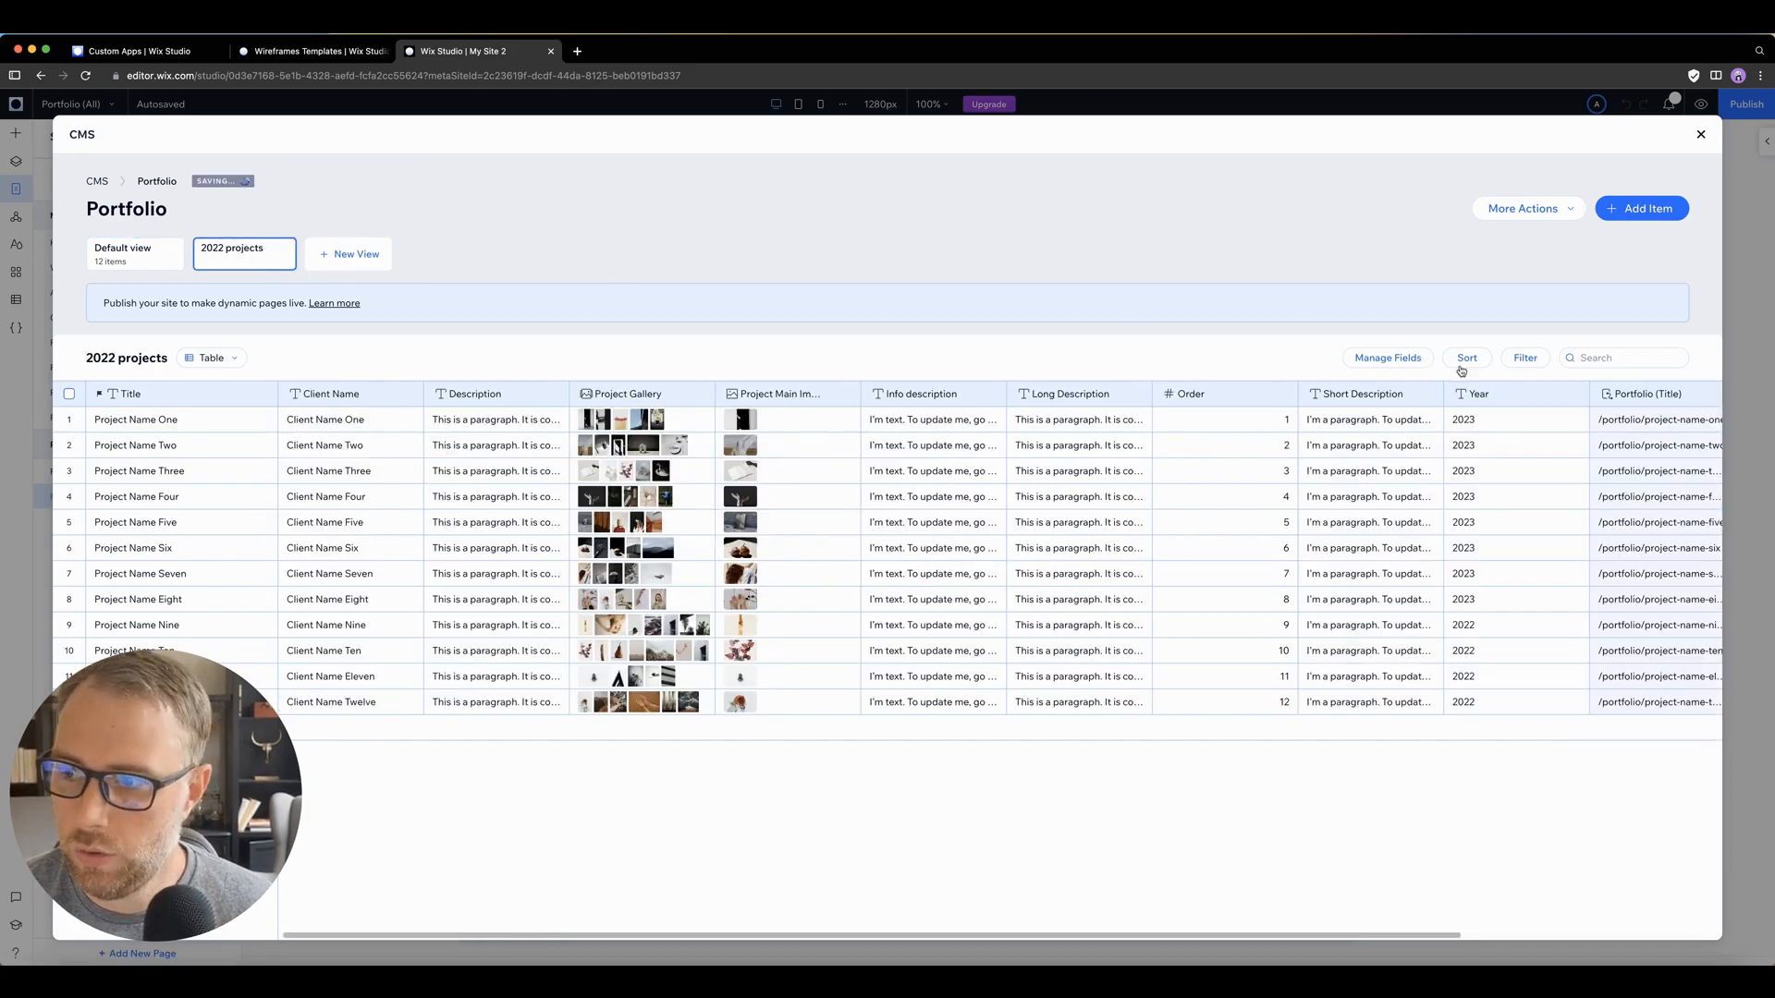
Step: Filter the 2022 projects view to items whose Year field is 2022
click(1521, 358)
click(1349, 421)
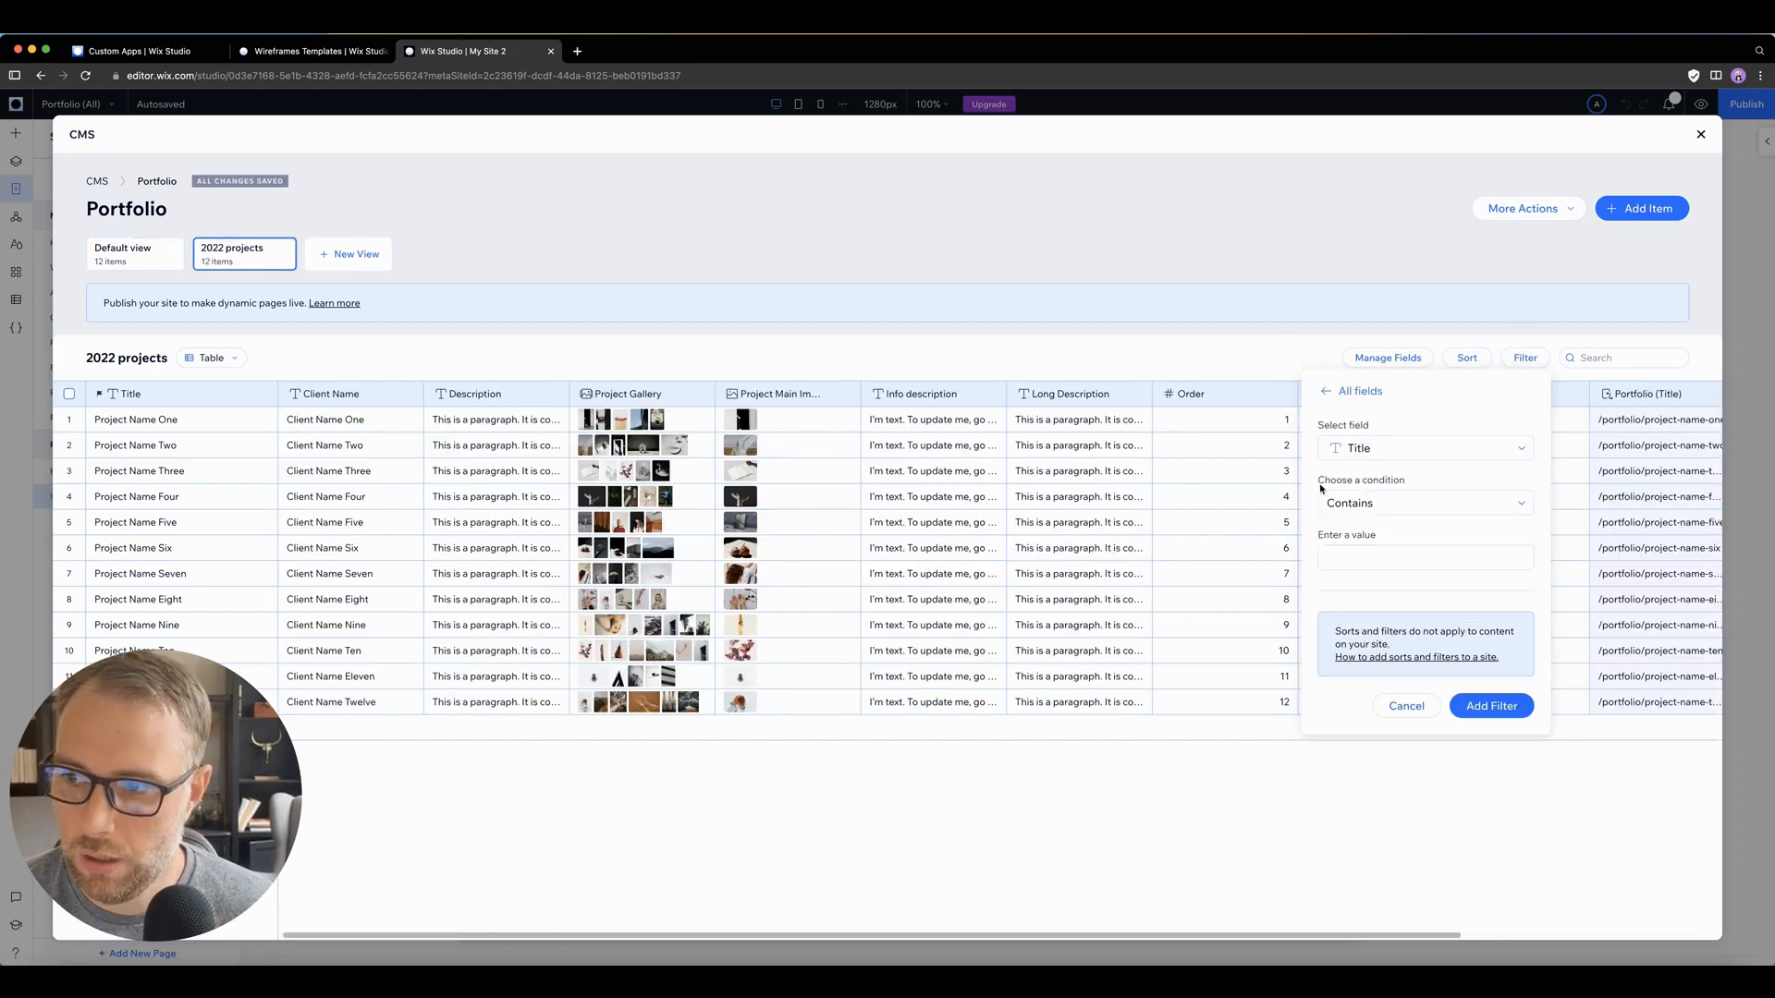
click(1359, 447)
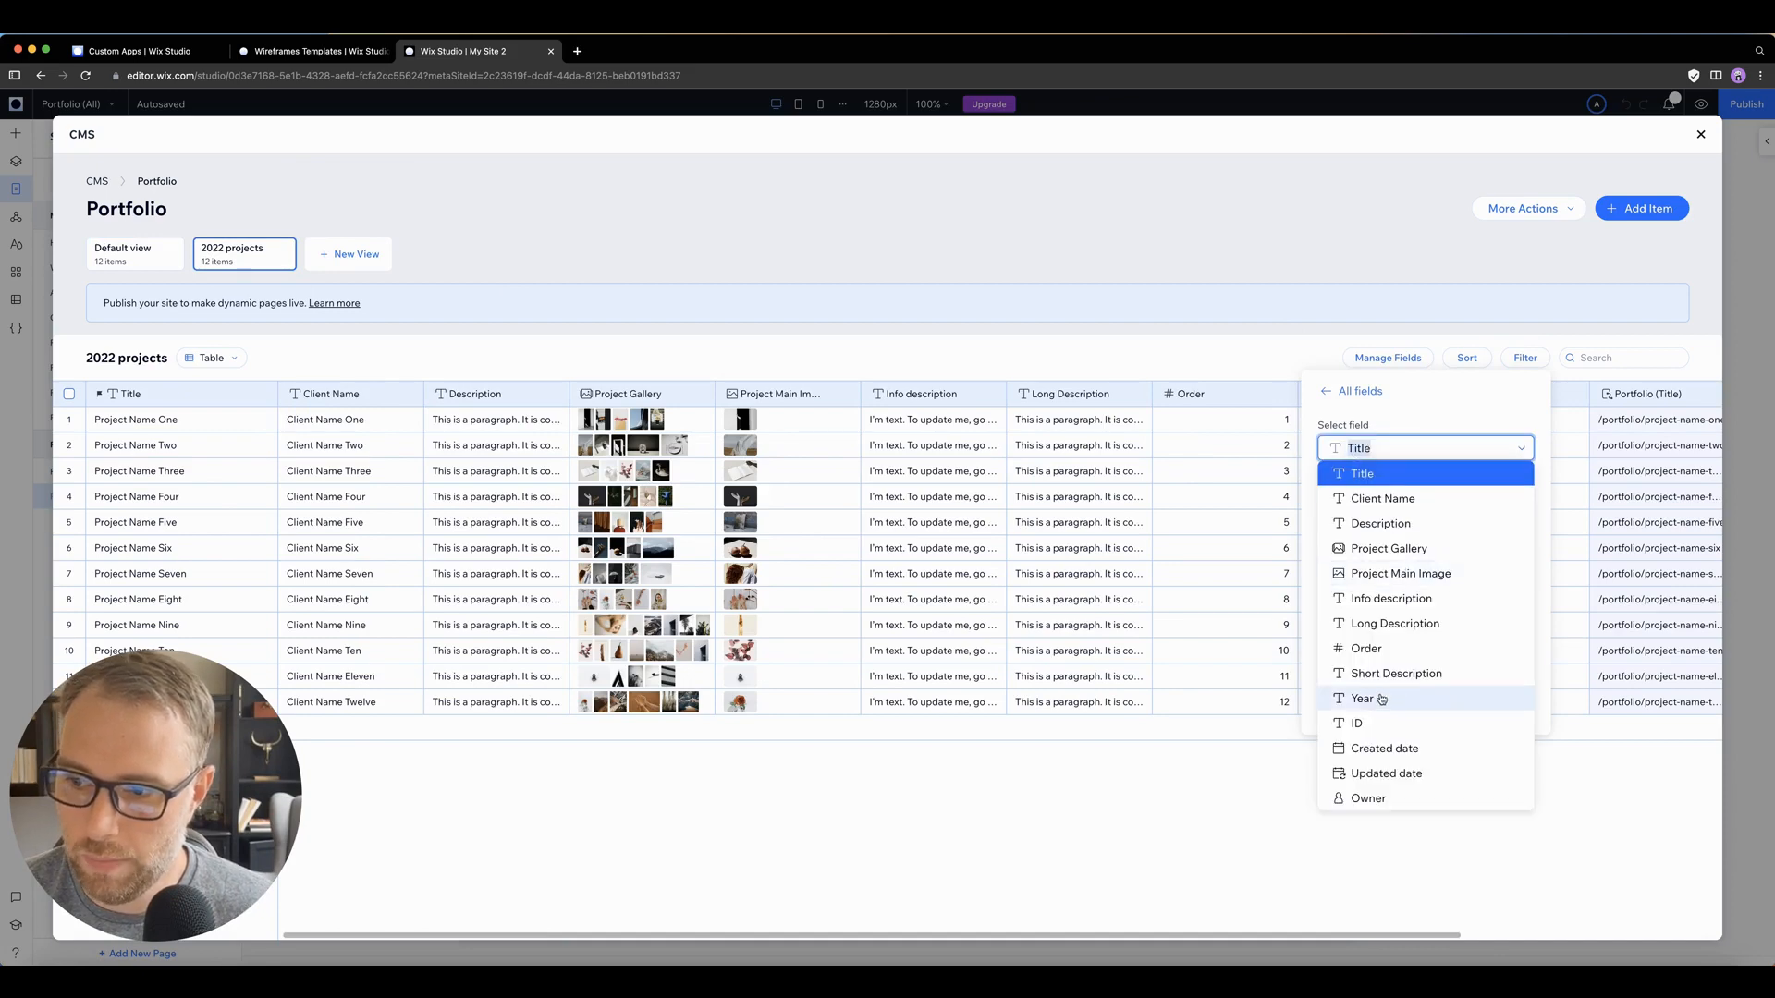
click(1381, 699)
click(1362, 505)
click(1352, 578)
click(1387, 557)
text(2022)
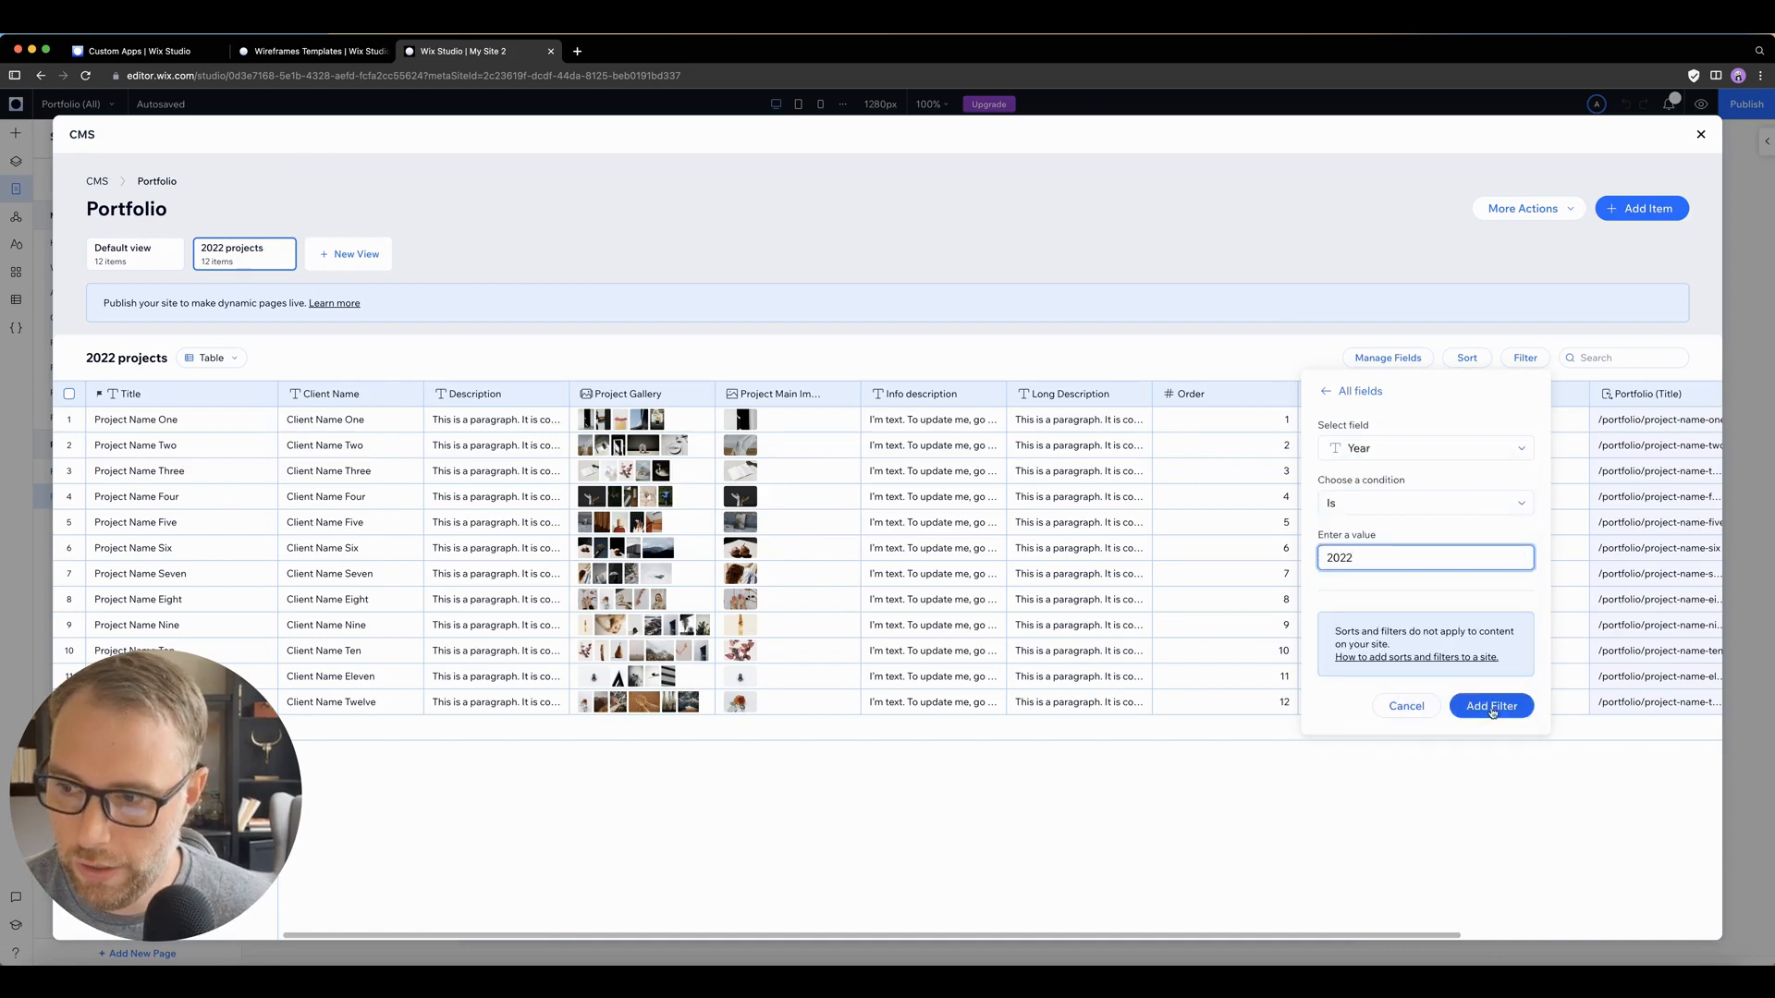
click(1491, 706)
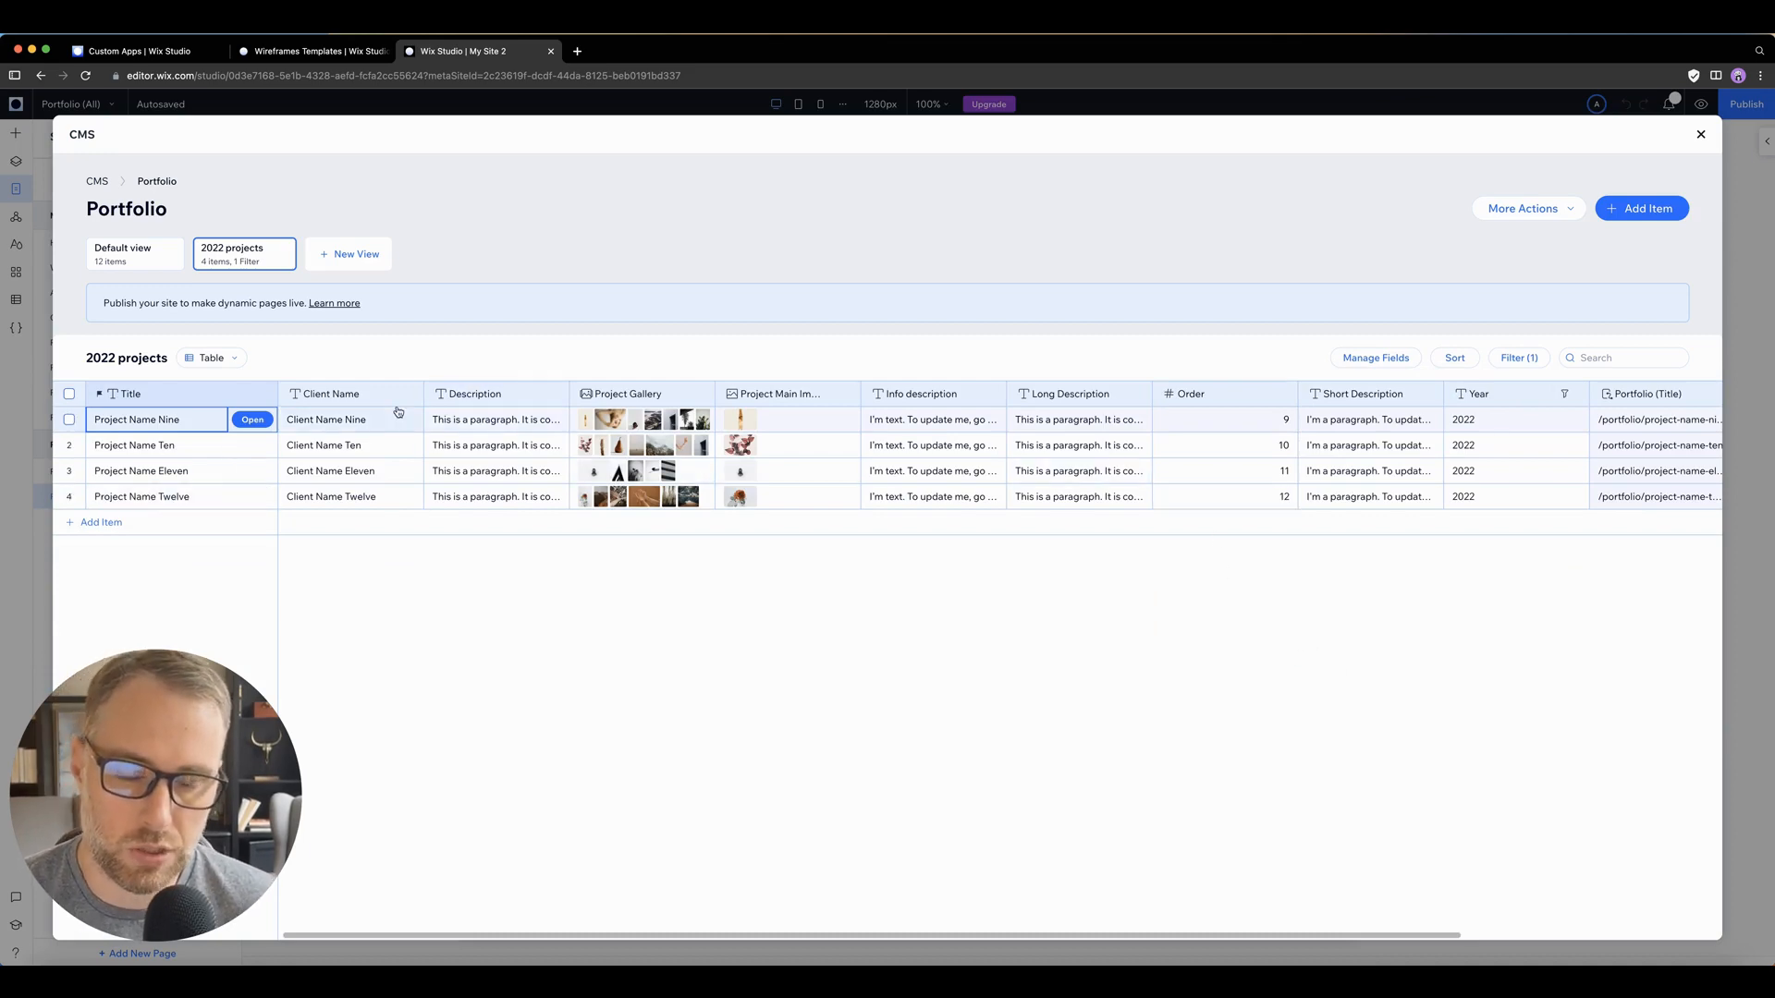
Step: Compare the default view with the 2022 projects view, and try the List layout on the latter before setting it to Gallery
click(130, 256)
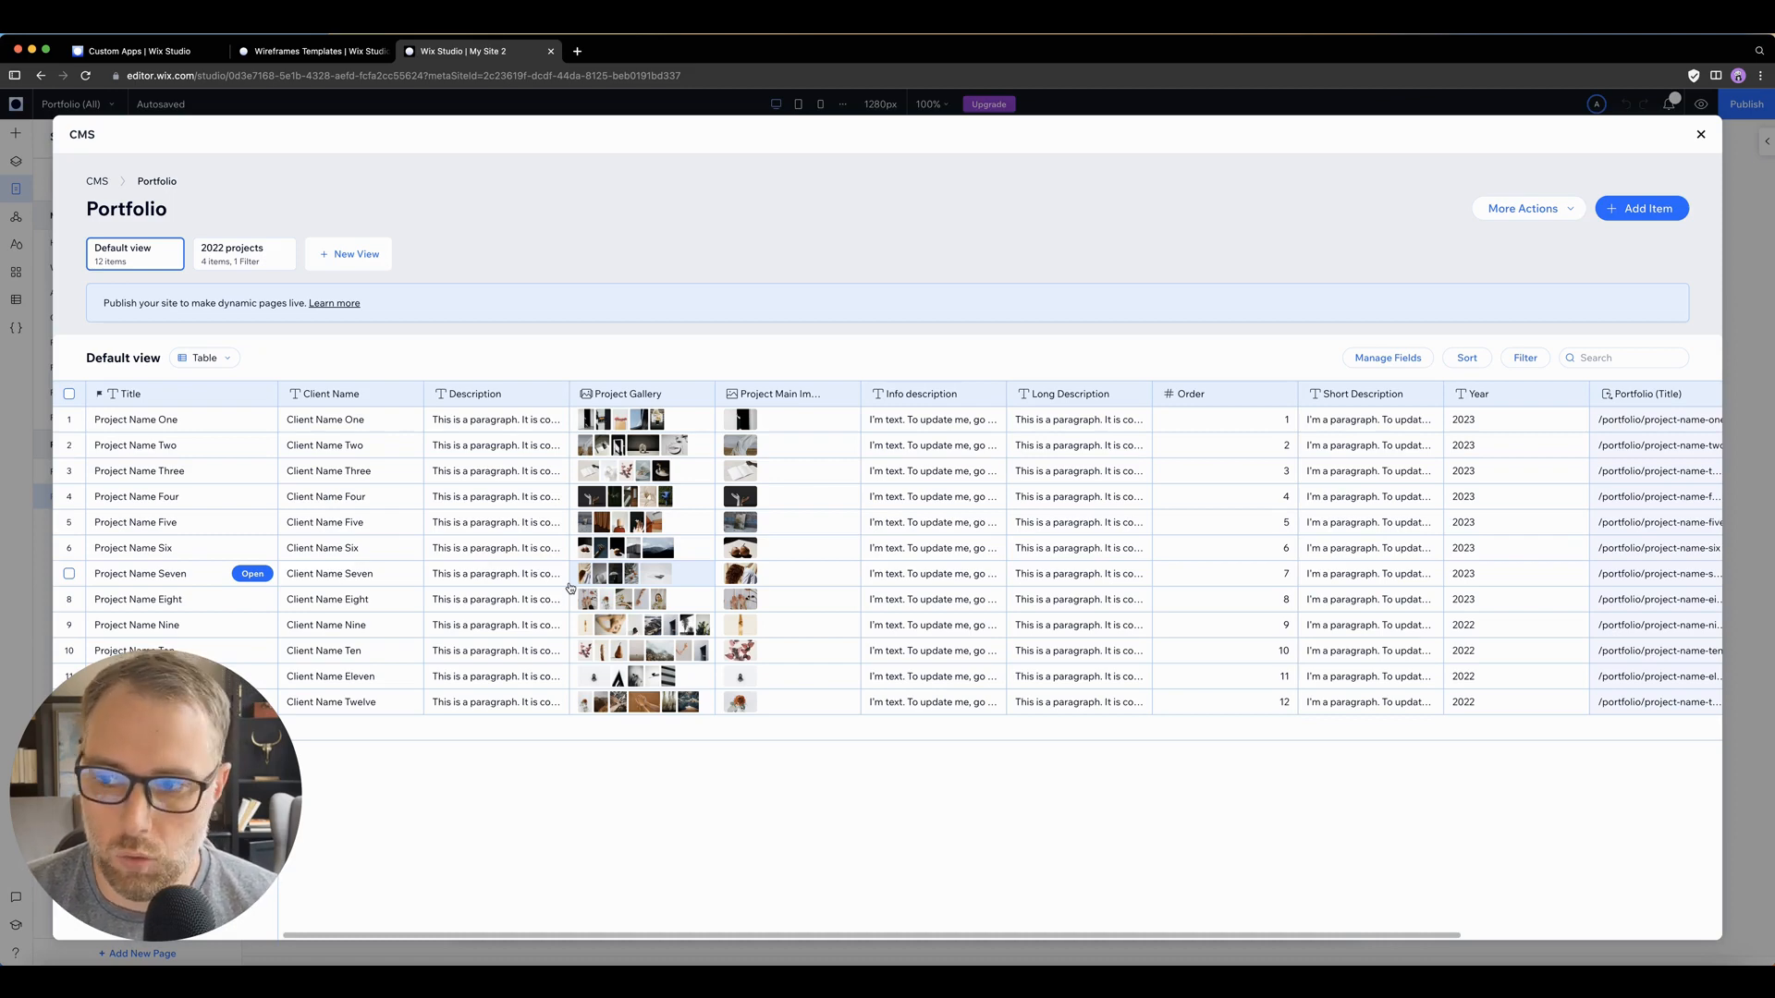
click(245, 262)
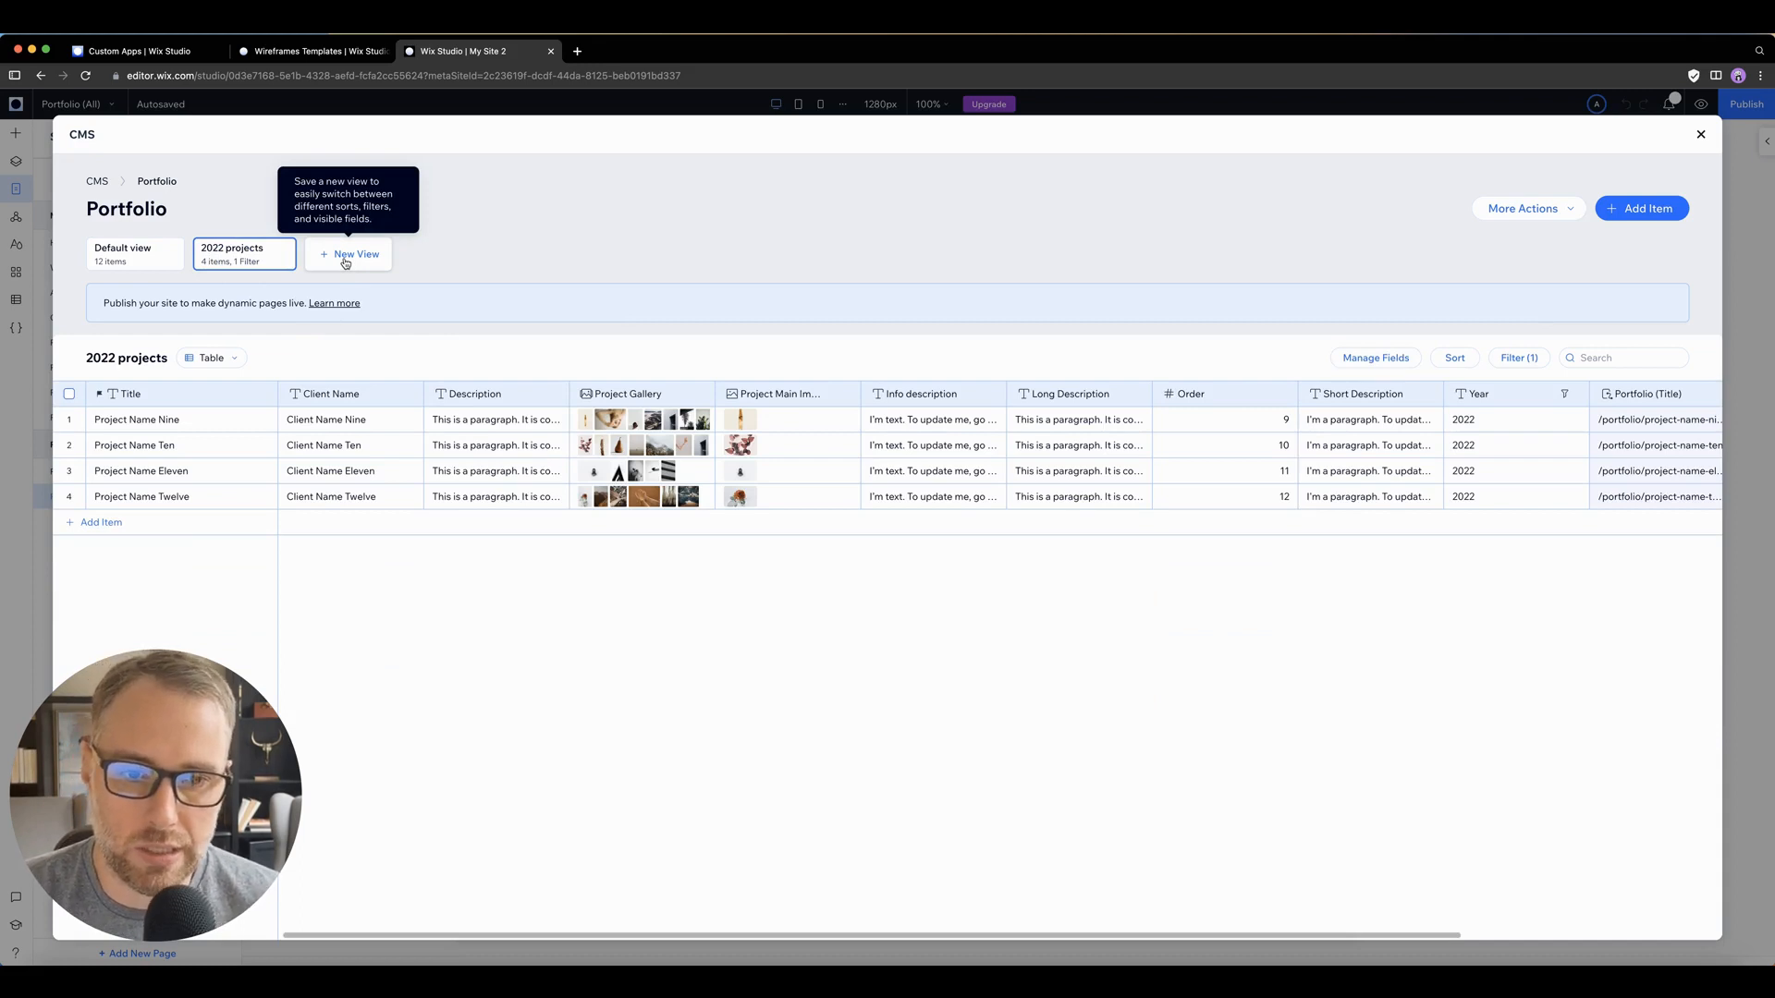
click(225, 357)
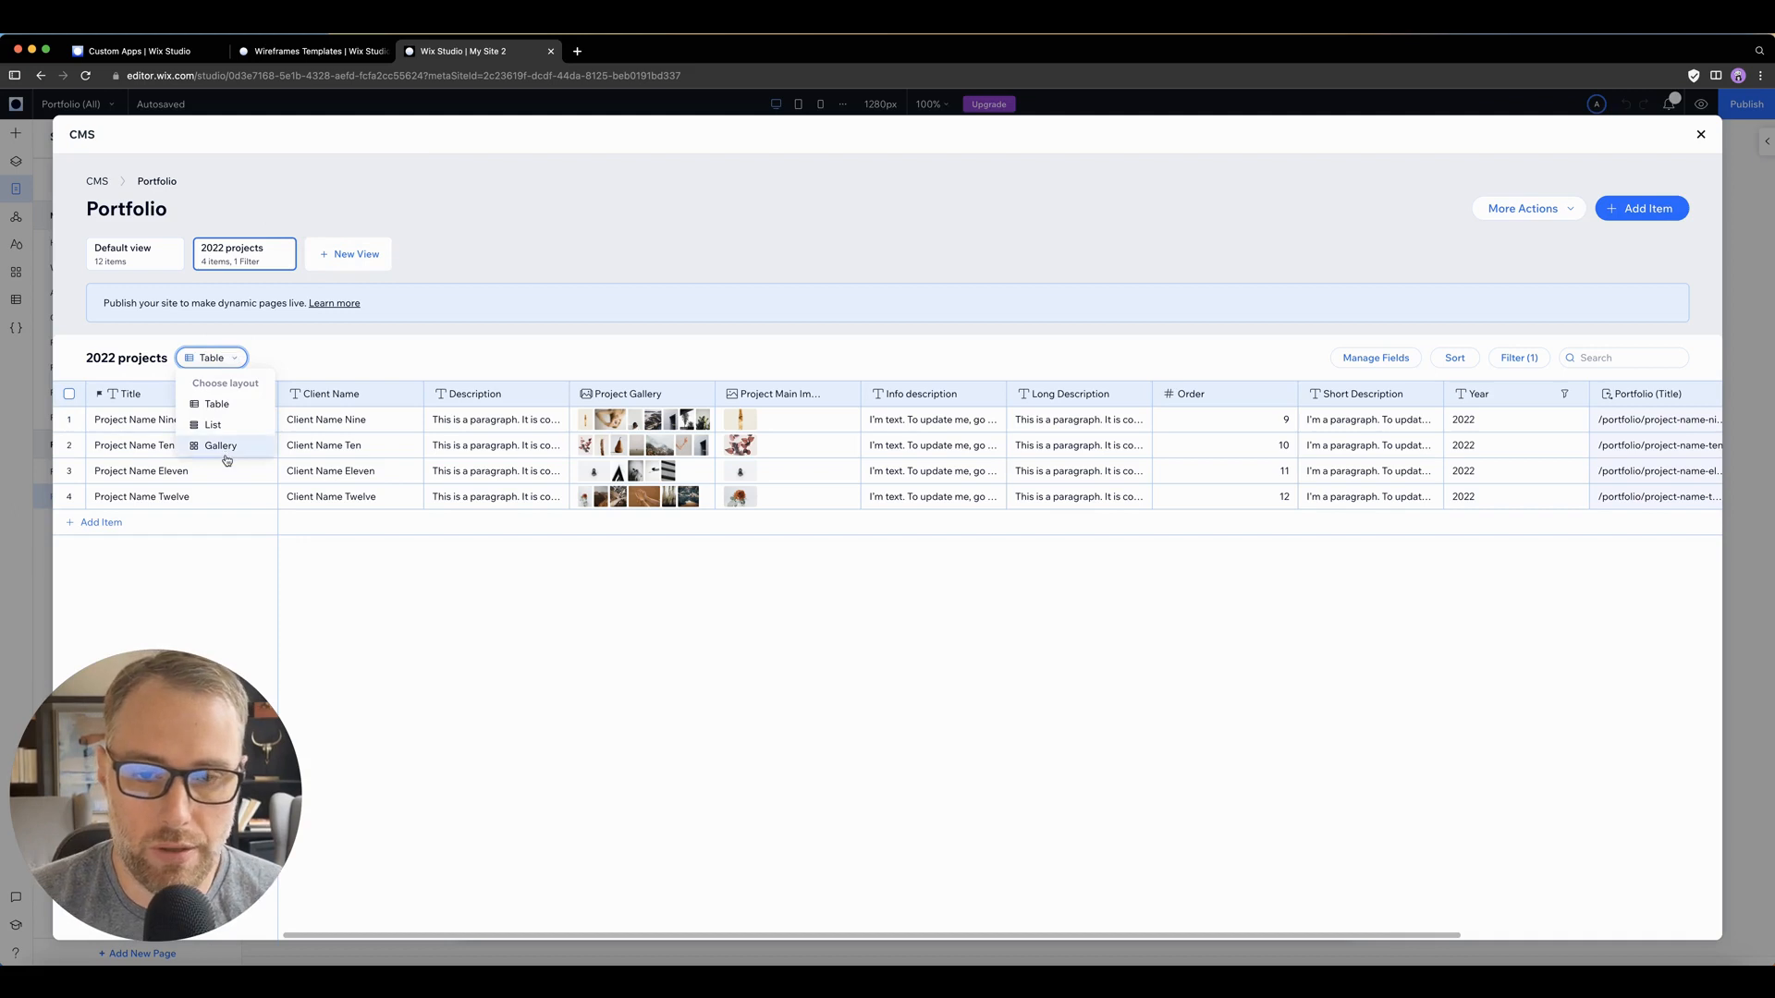
click(232, 409)
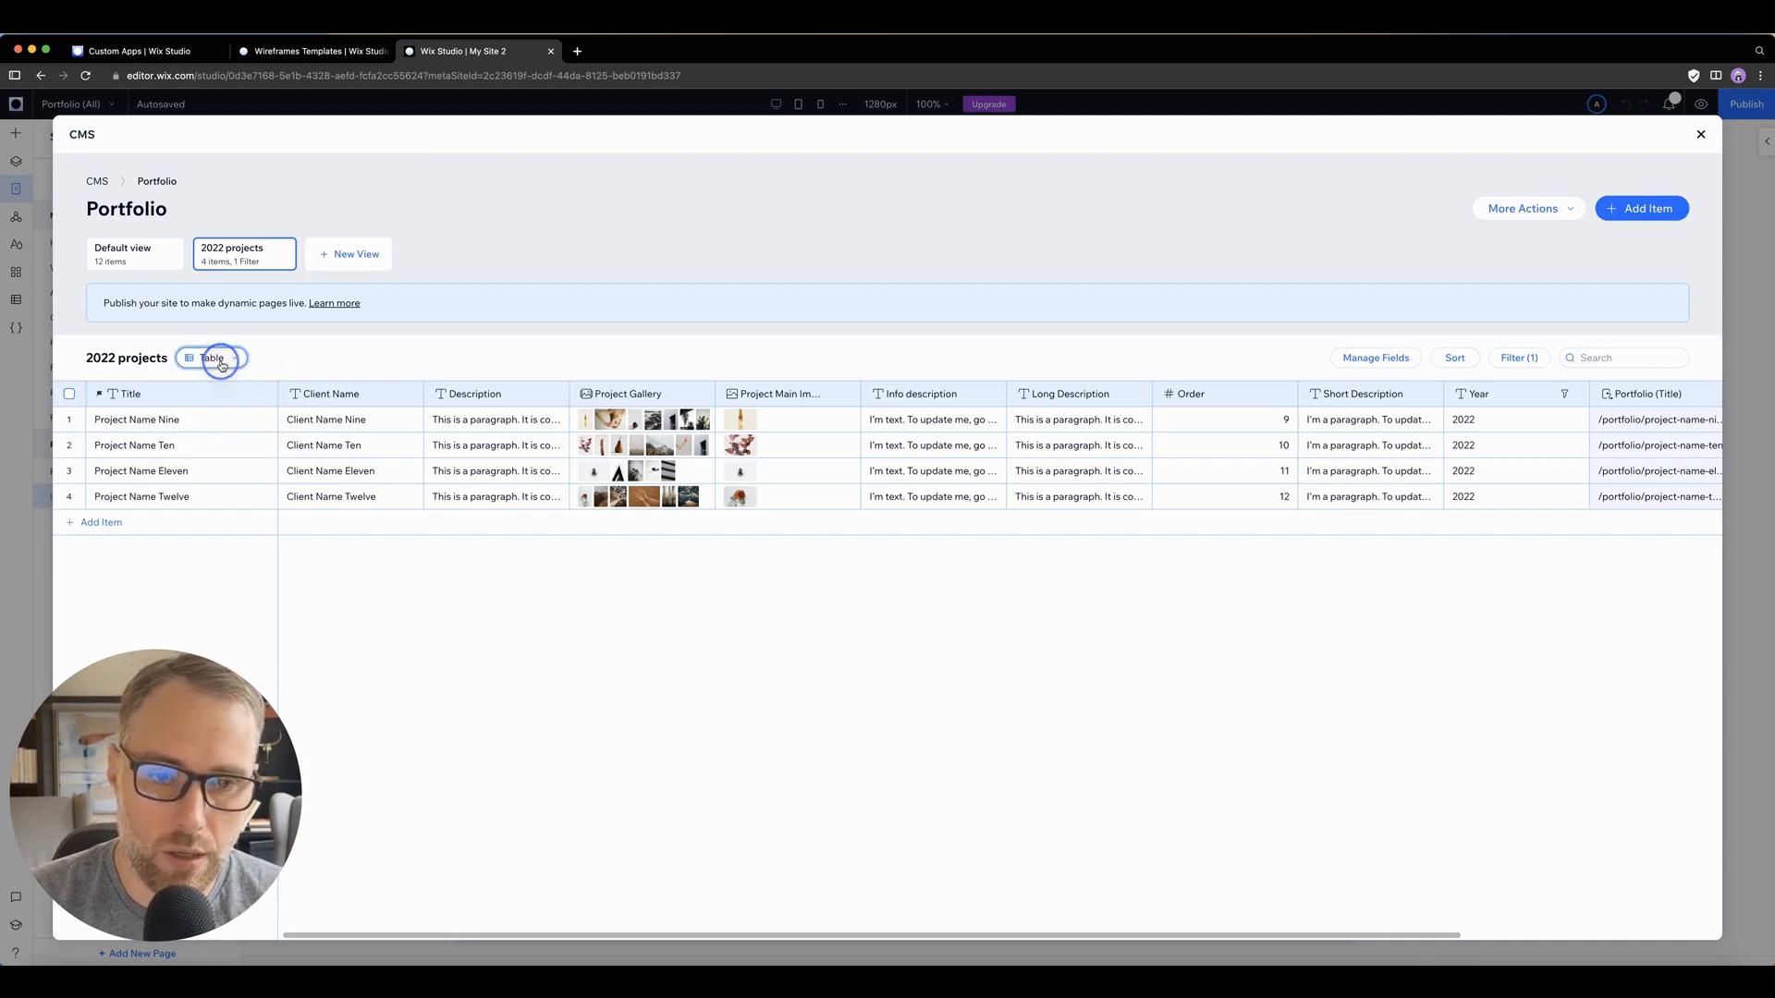
click(215, 359)
click(209, 423)
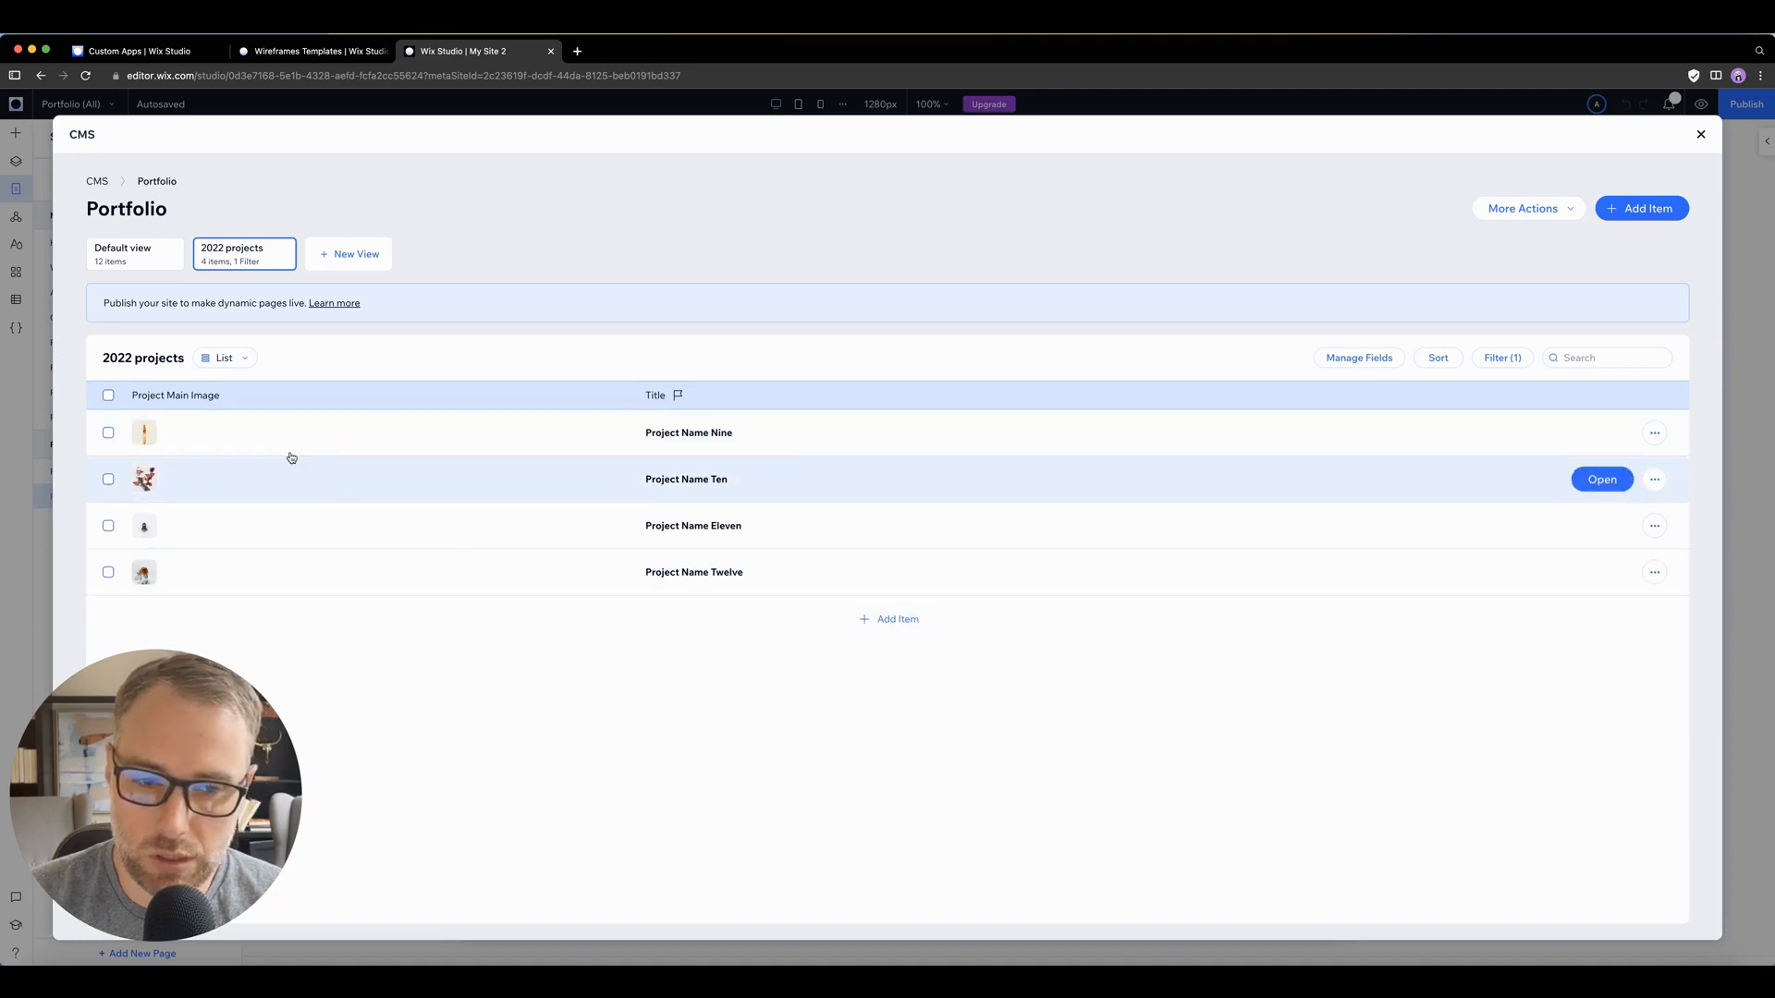
click(246, 358)
click(237, 446)
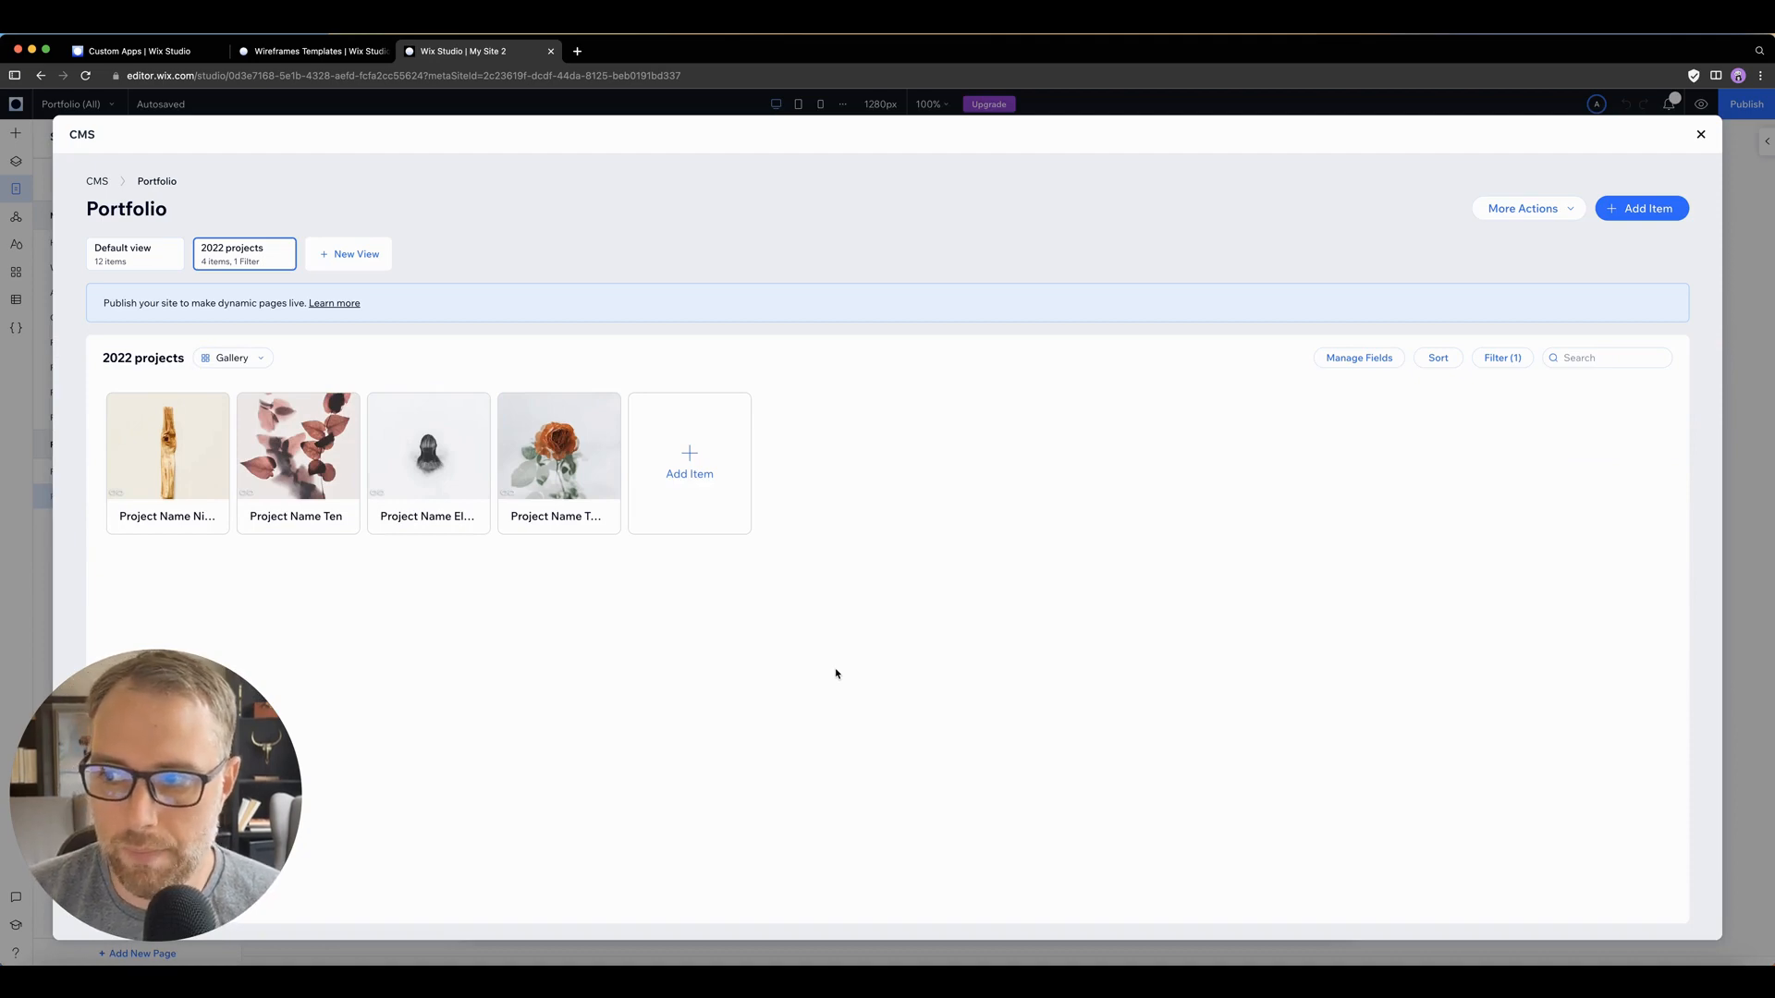
Step: Examine the field types, validations and default value options for a new field in the Default view, without adding one
click(175, 263)
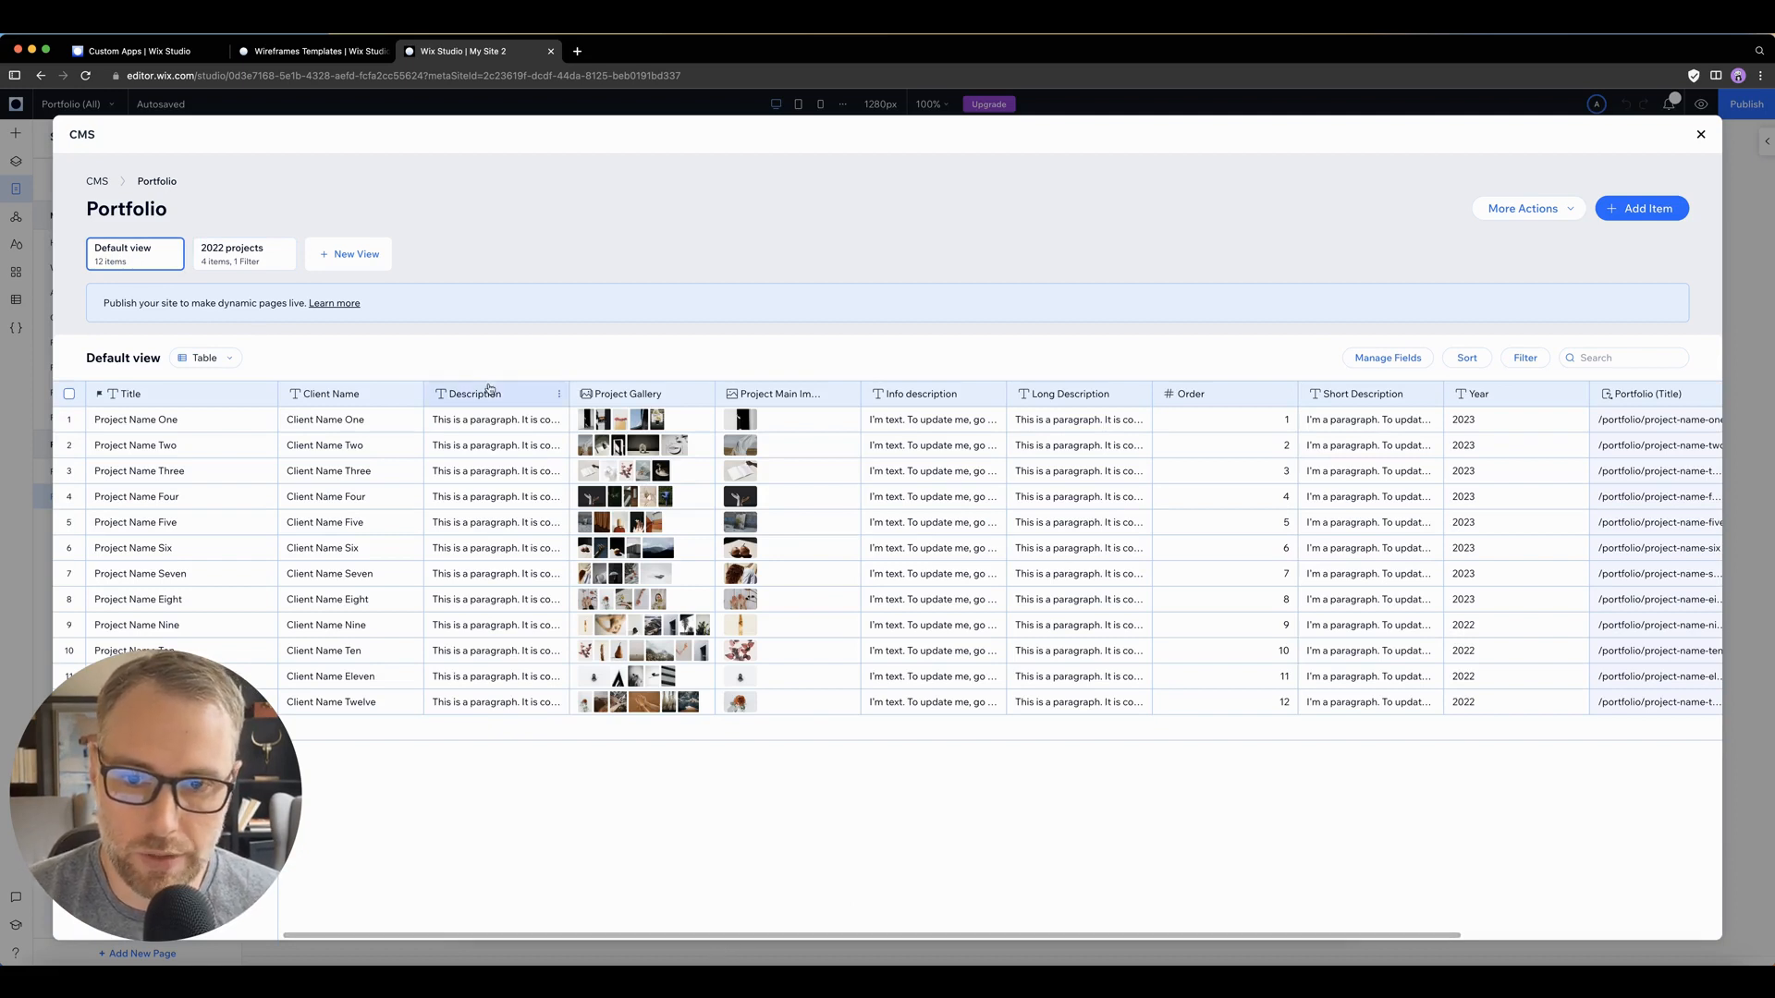
mouse_move(479, 388)
mouse_down()
mouse_move(717, 380)
mouse_move(462, 396)
mouse_up()
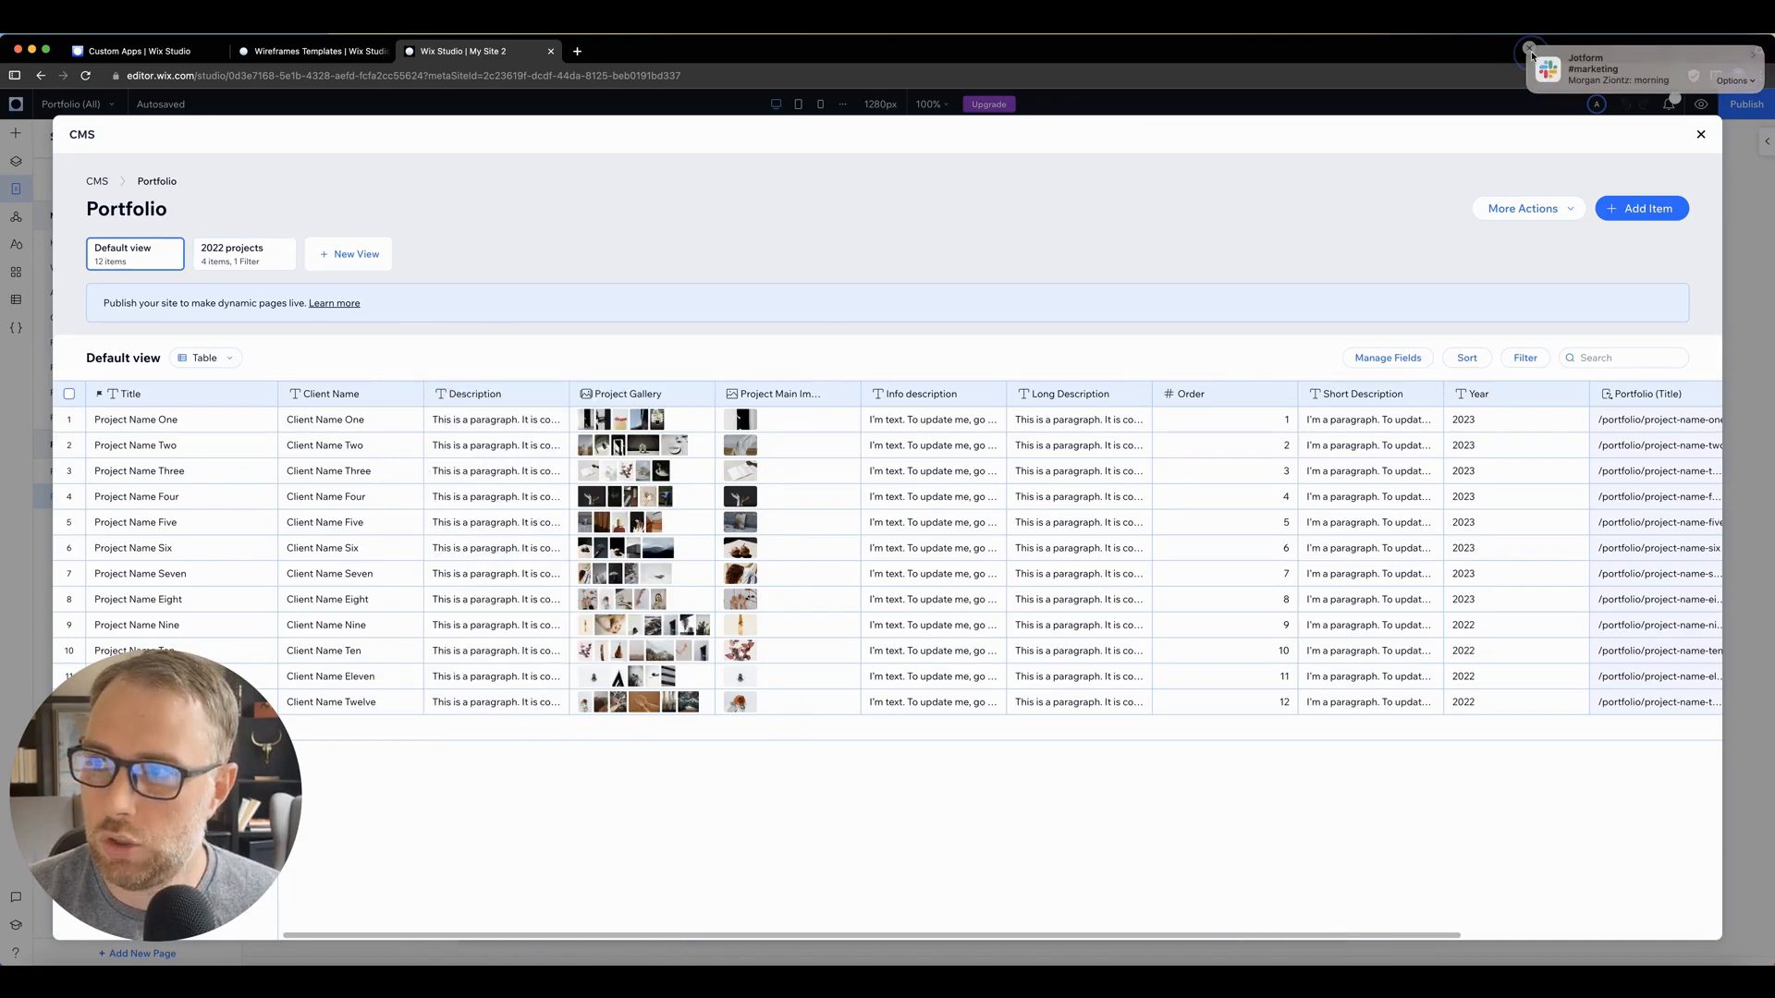
drag(1065, 938, 1349, 920)
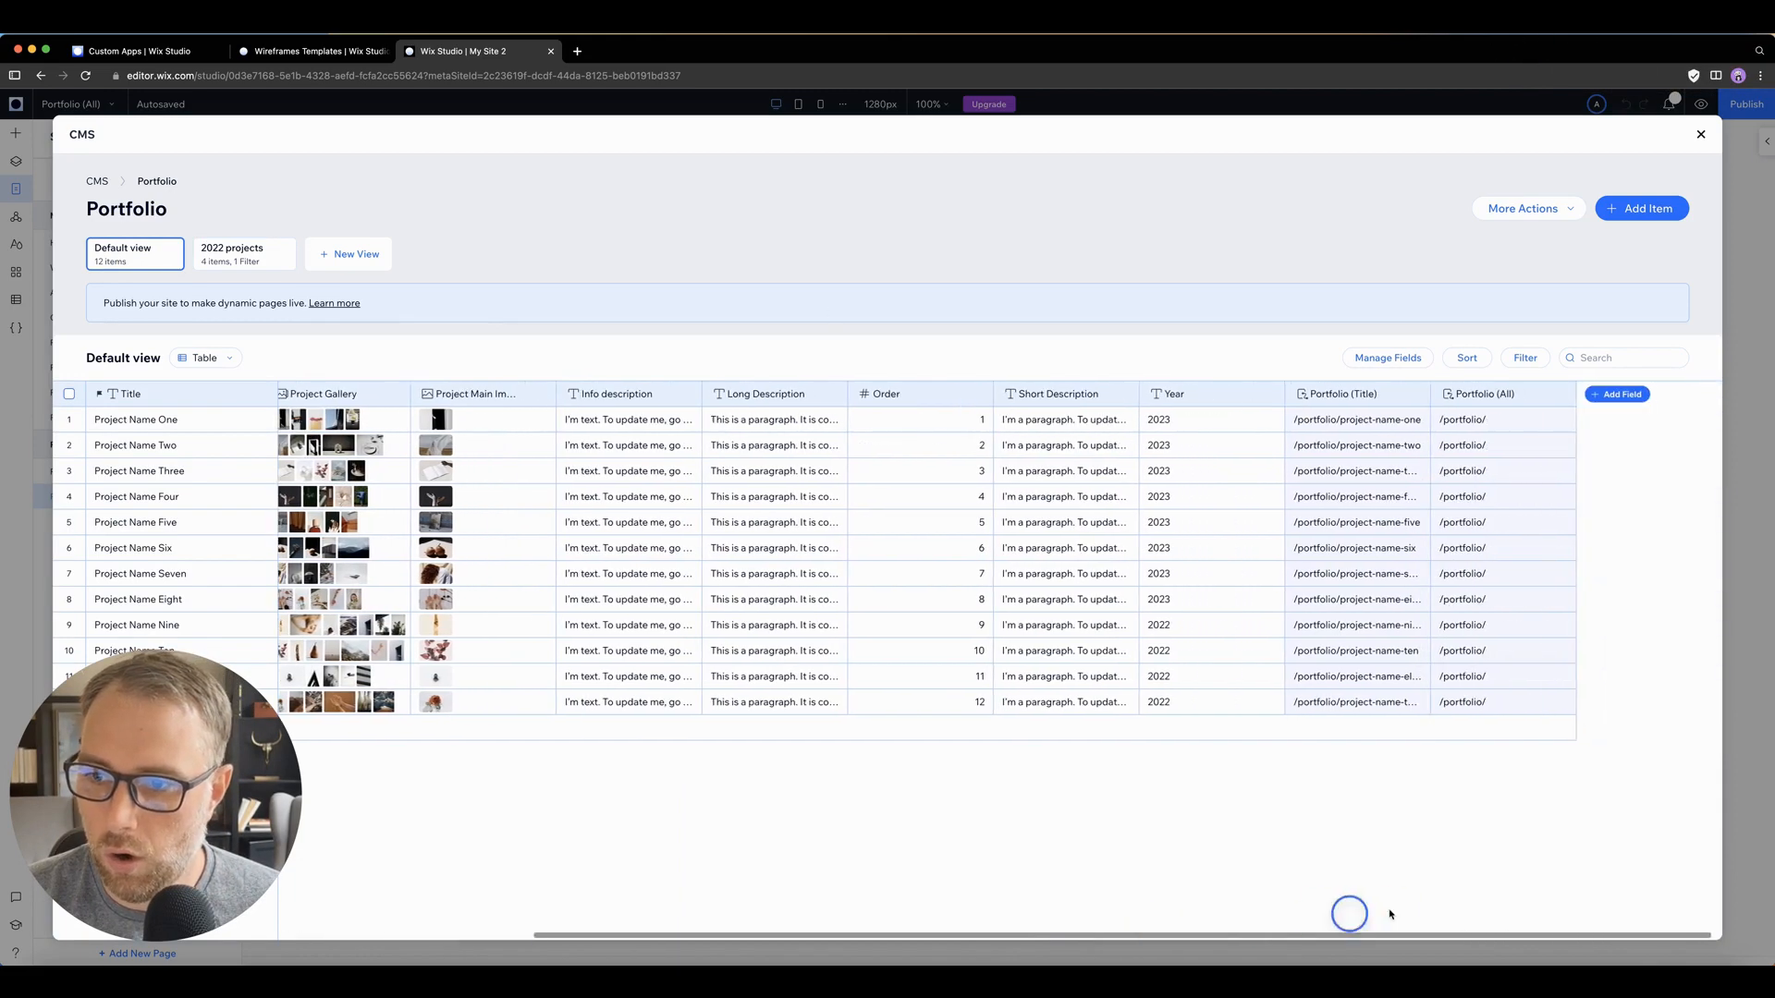
click(1620, 396)
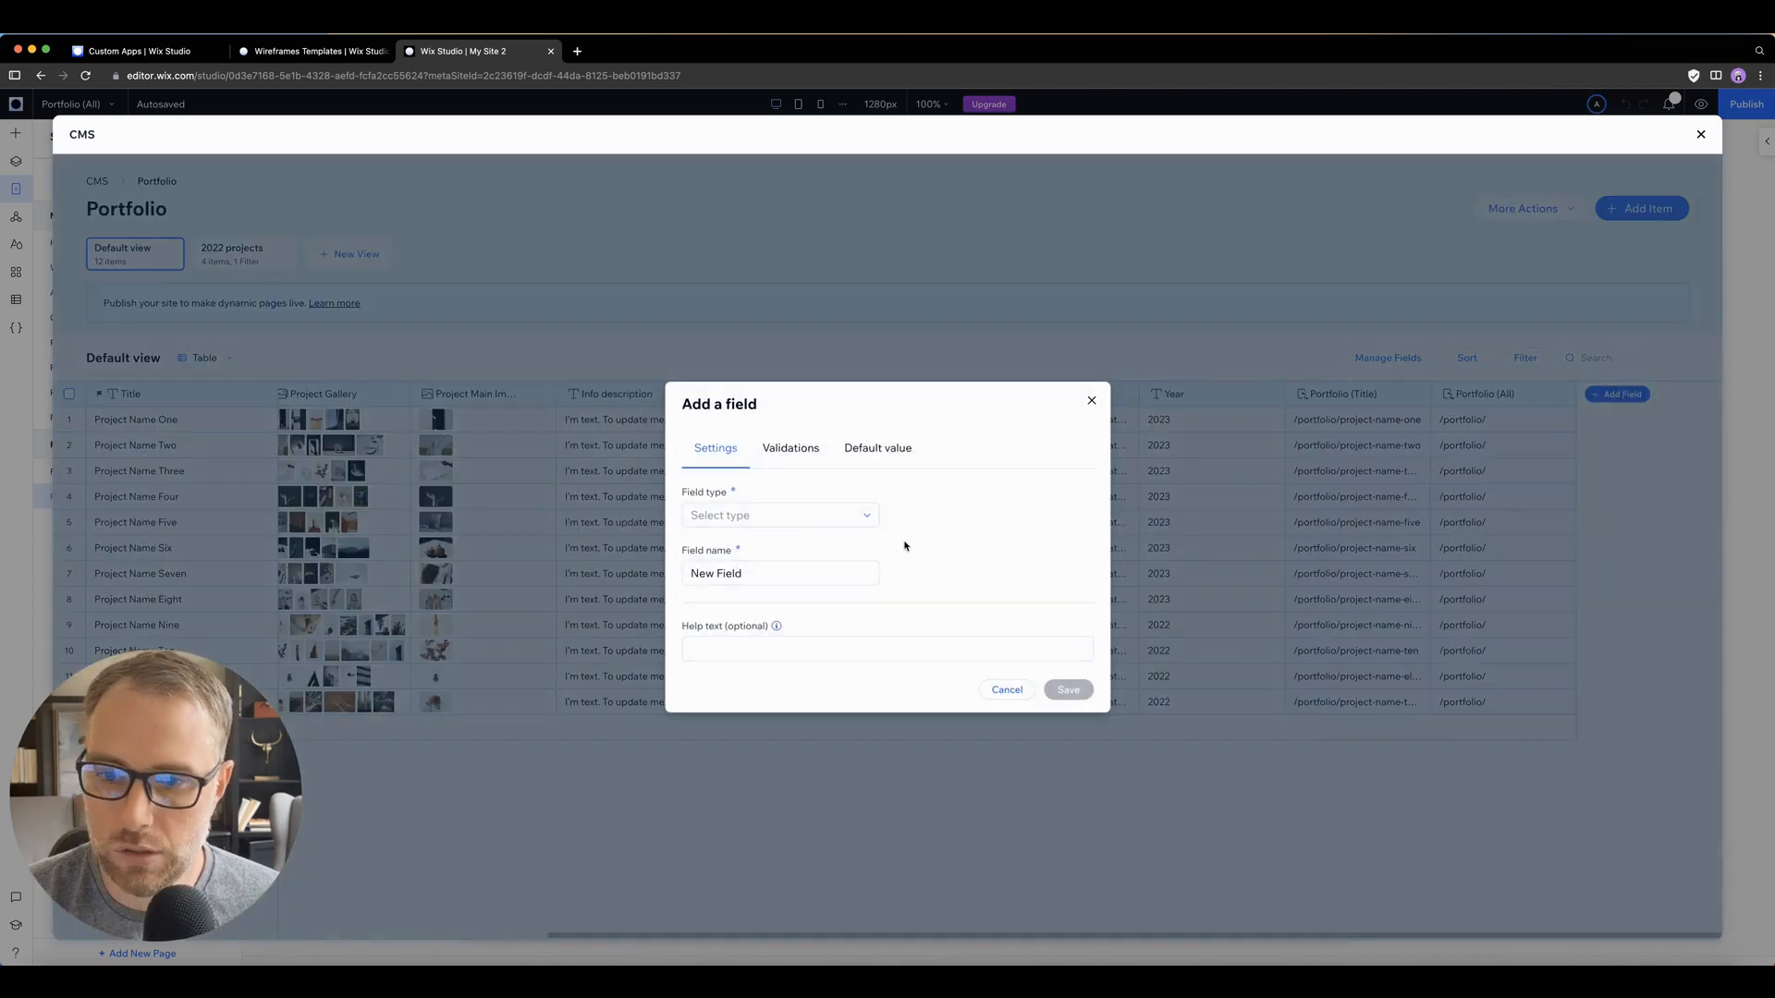
click(799, 515)
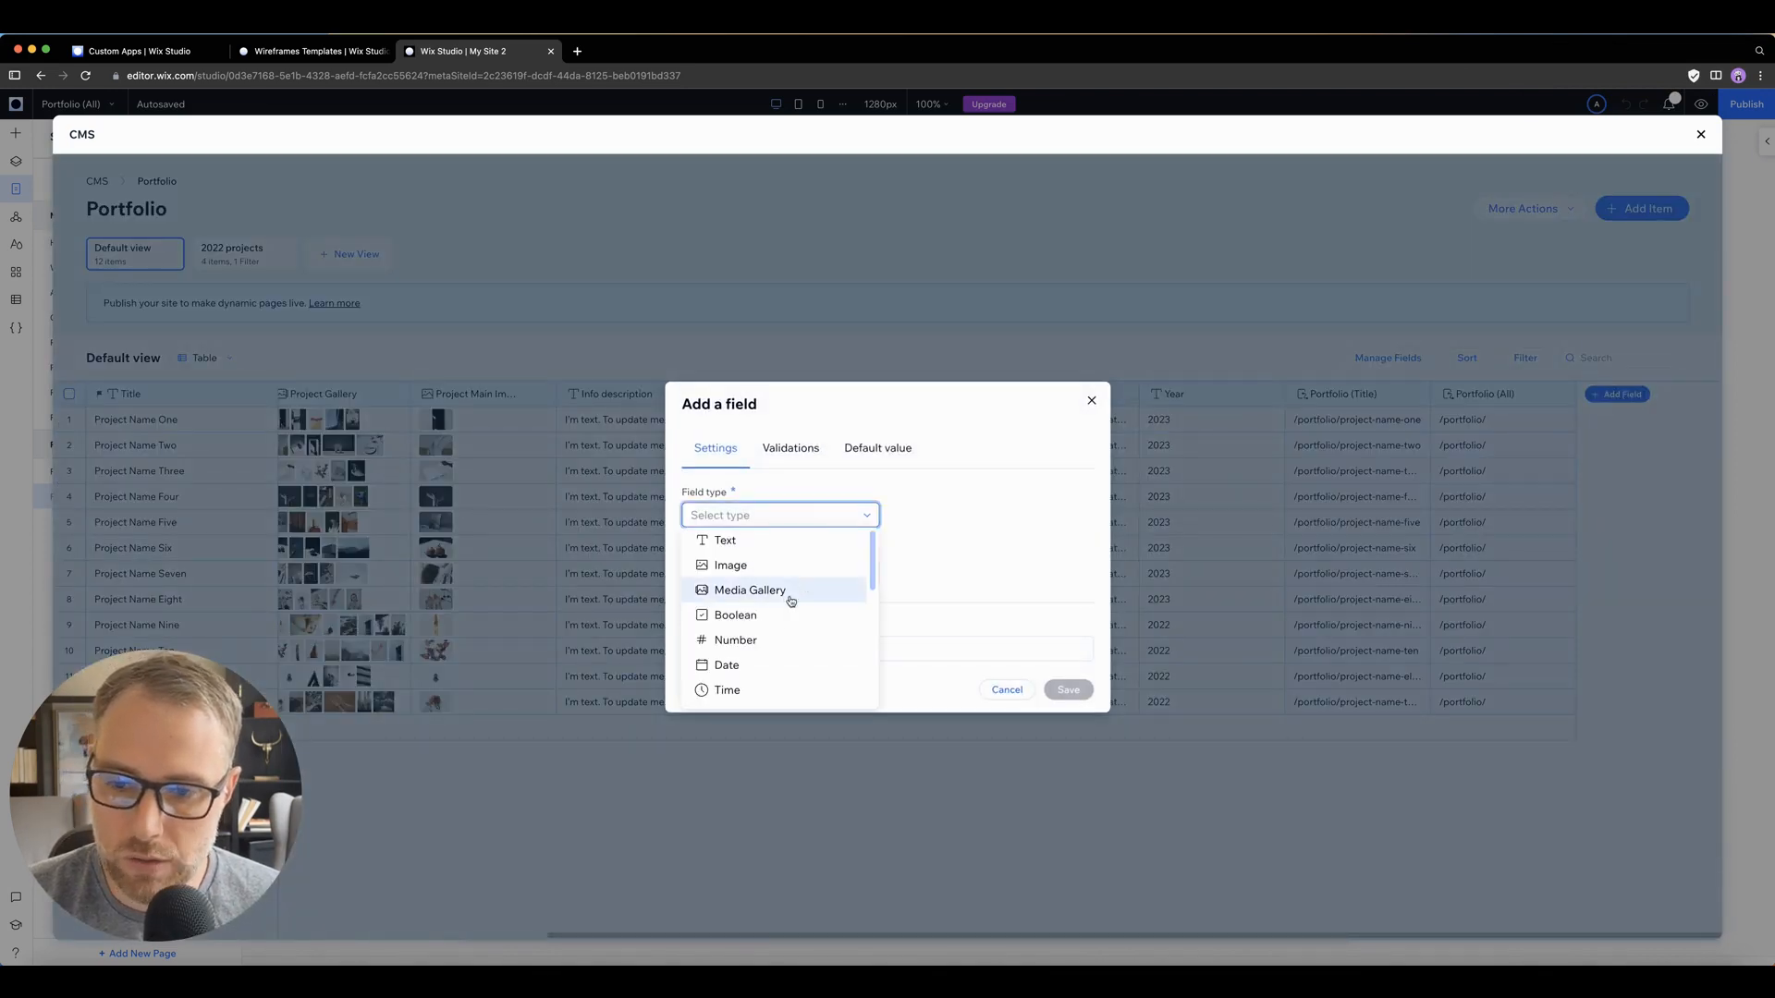
scroll(811, 574, down, 3)
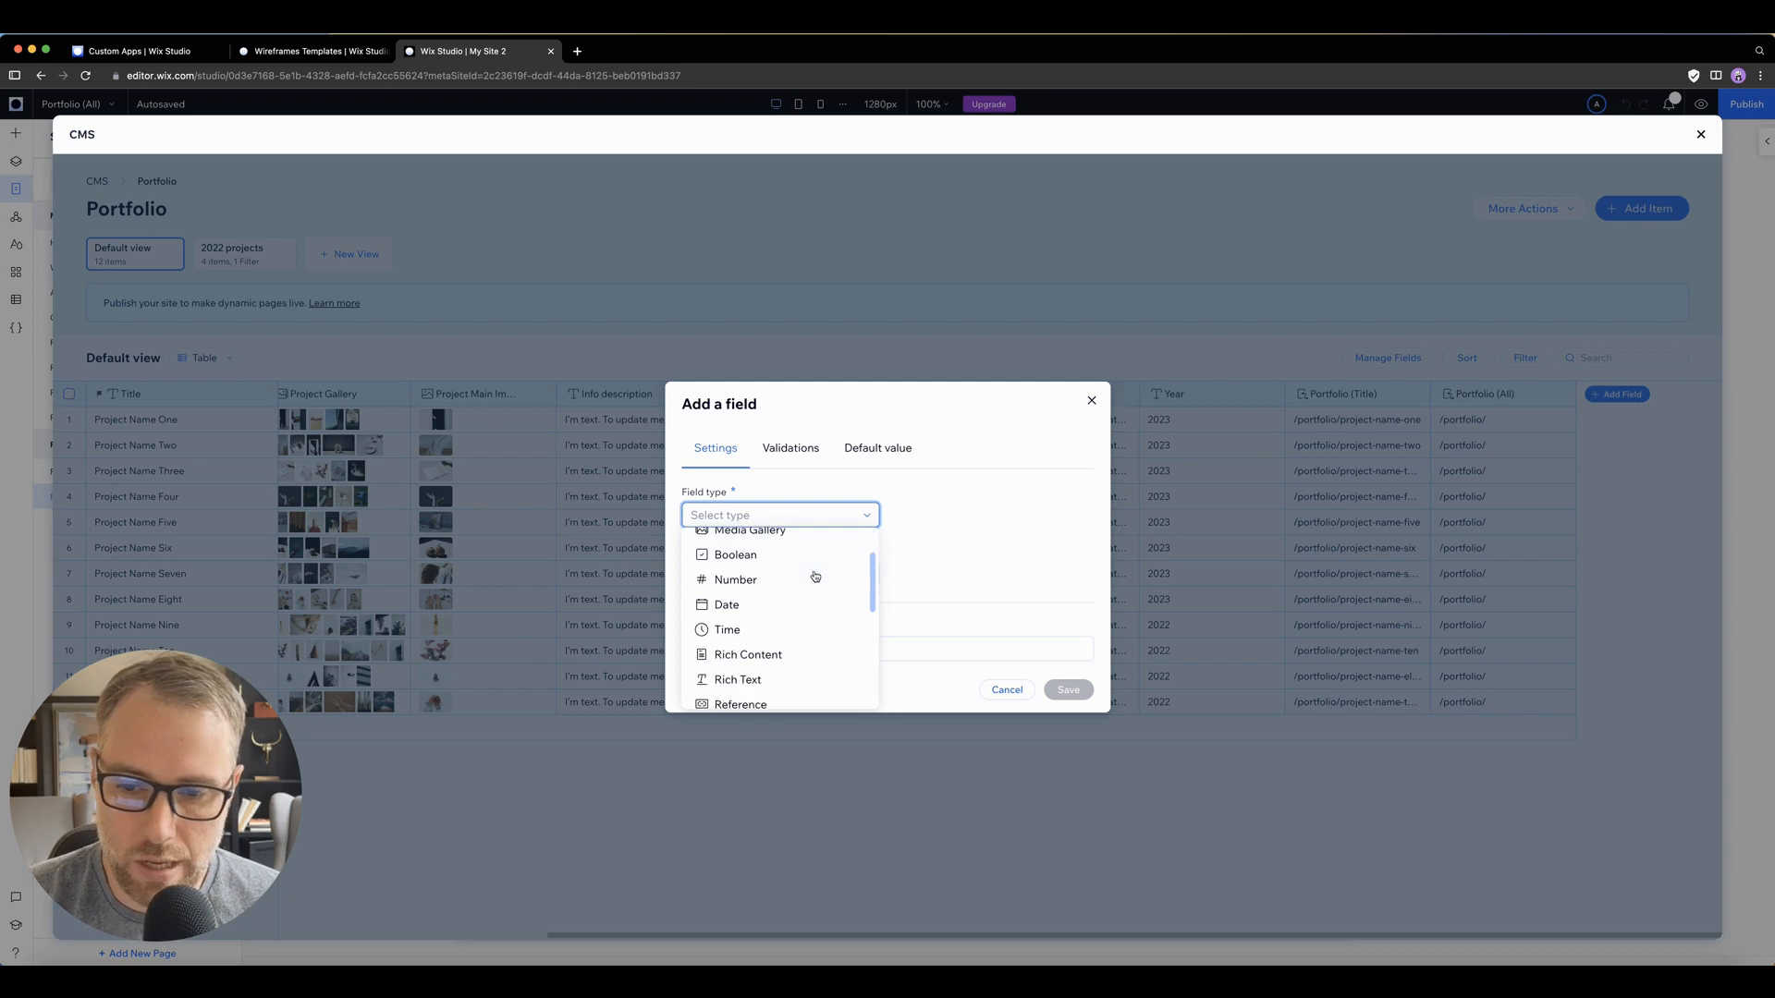
scroll(852, 612, down, 3)
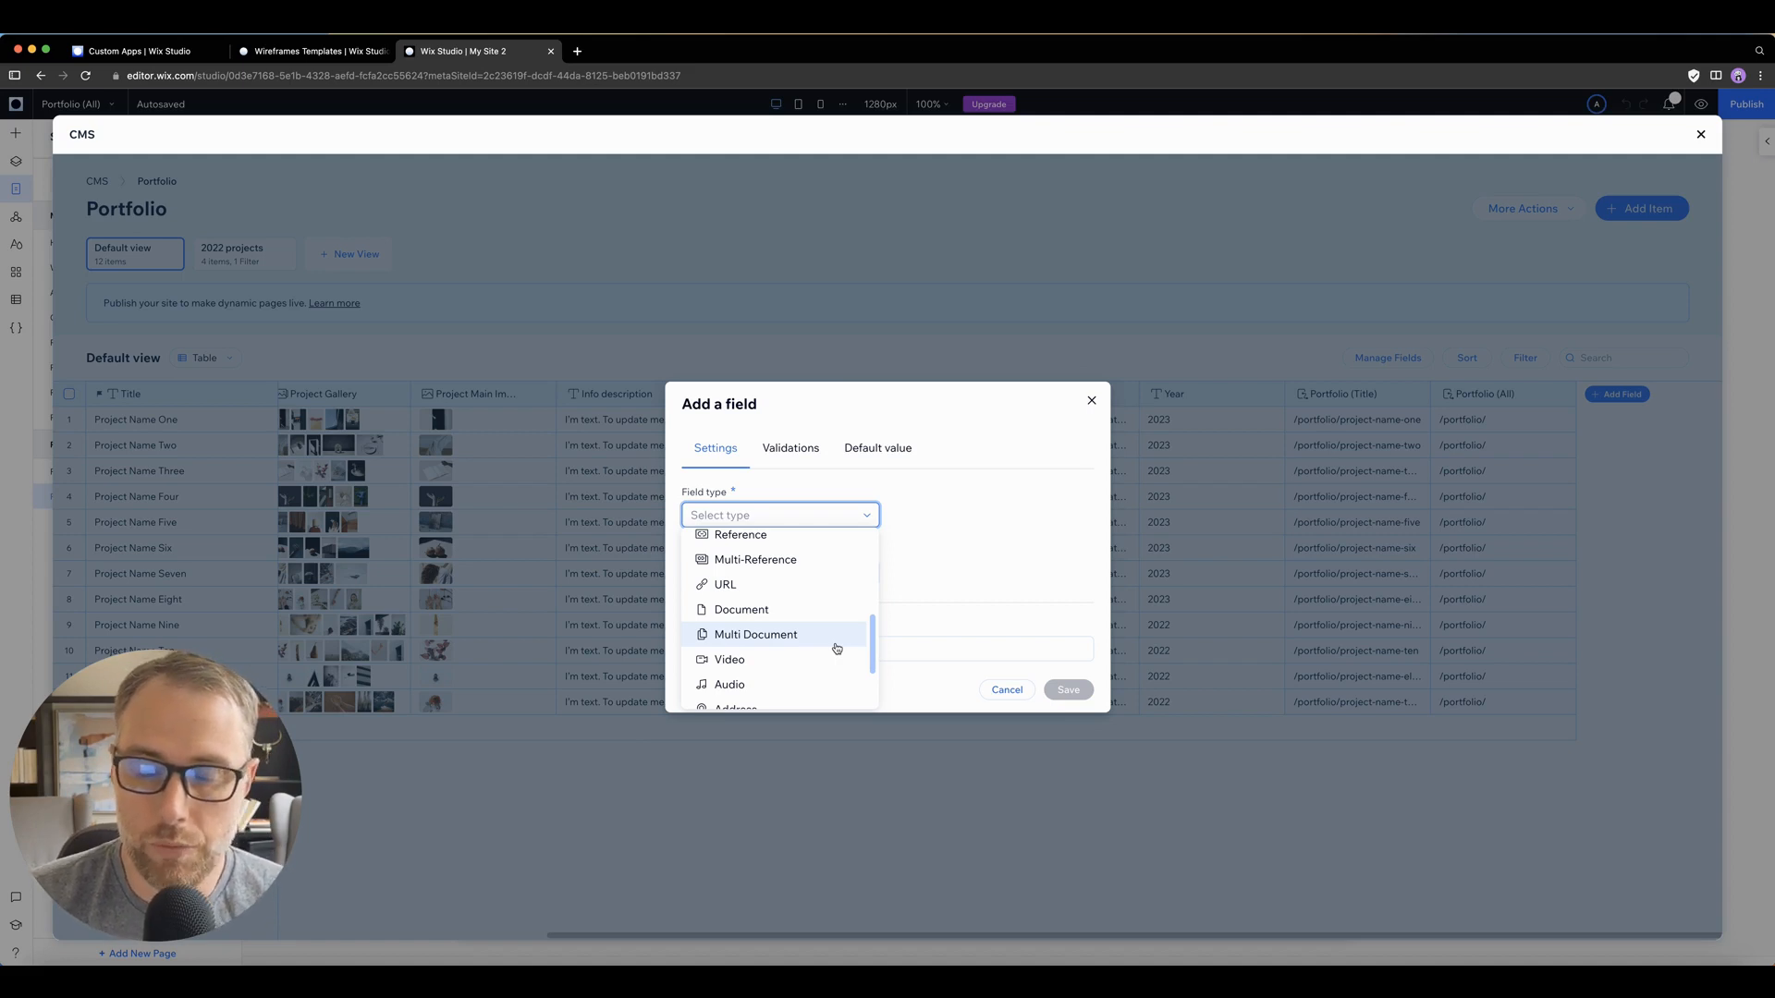
scroll(825, 640, down, 2)
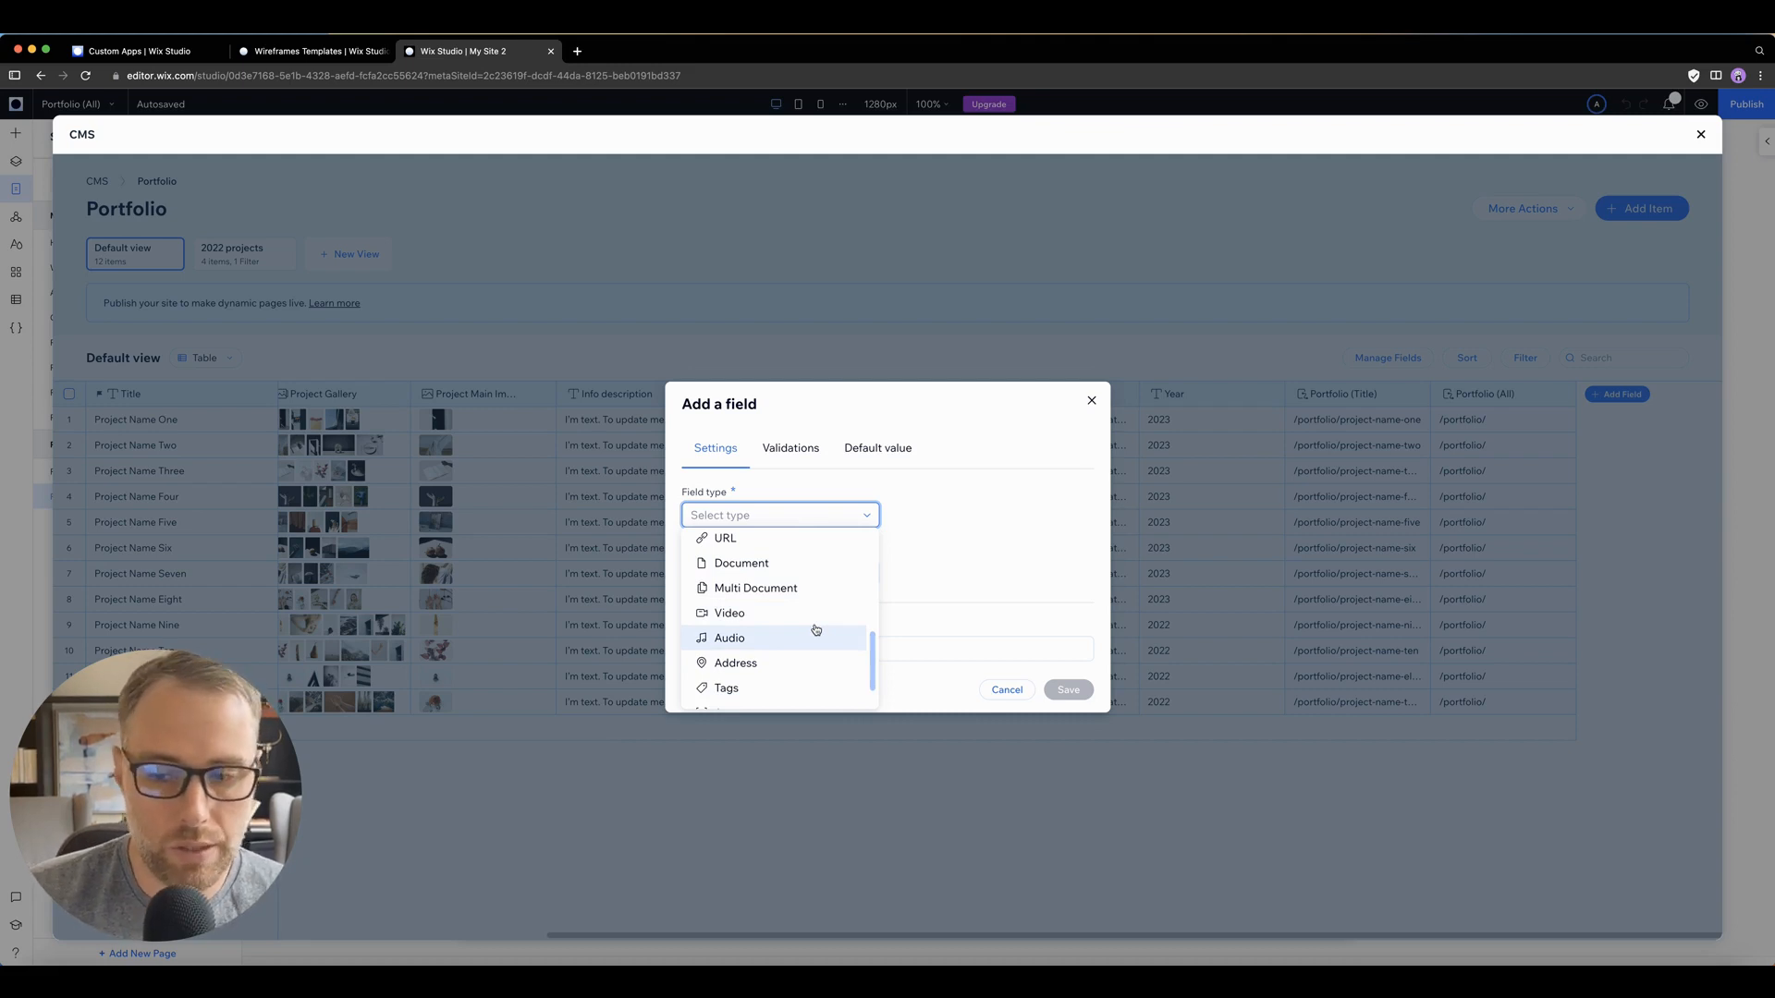
scroll(815, 629, down, 2)
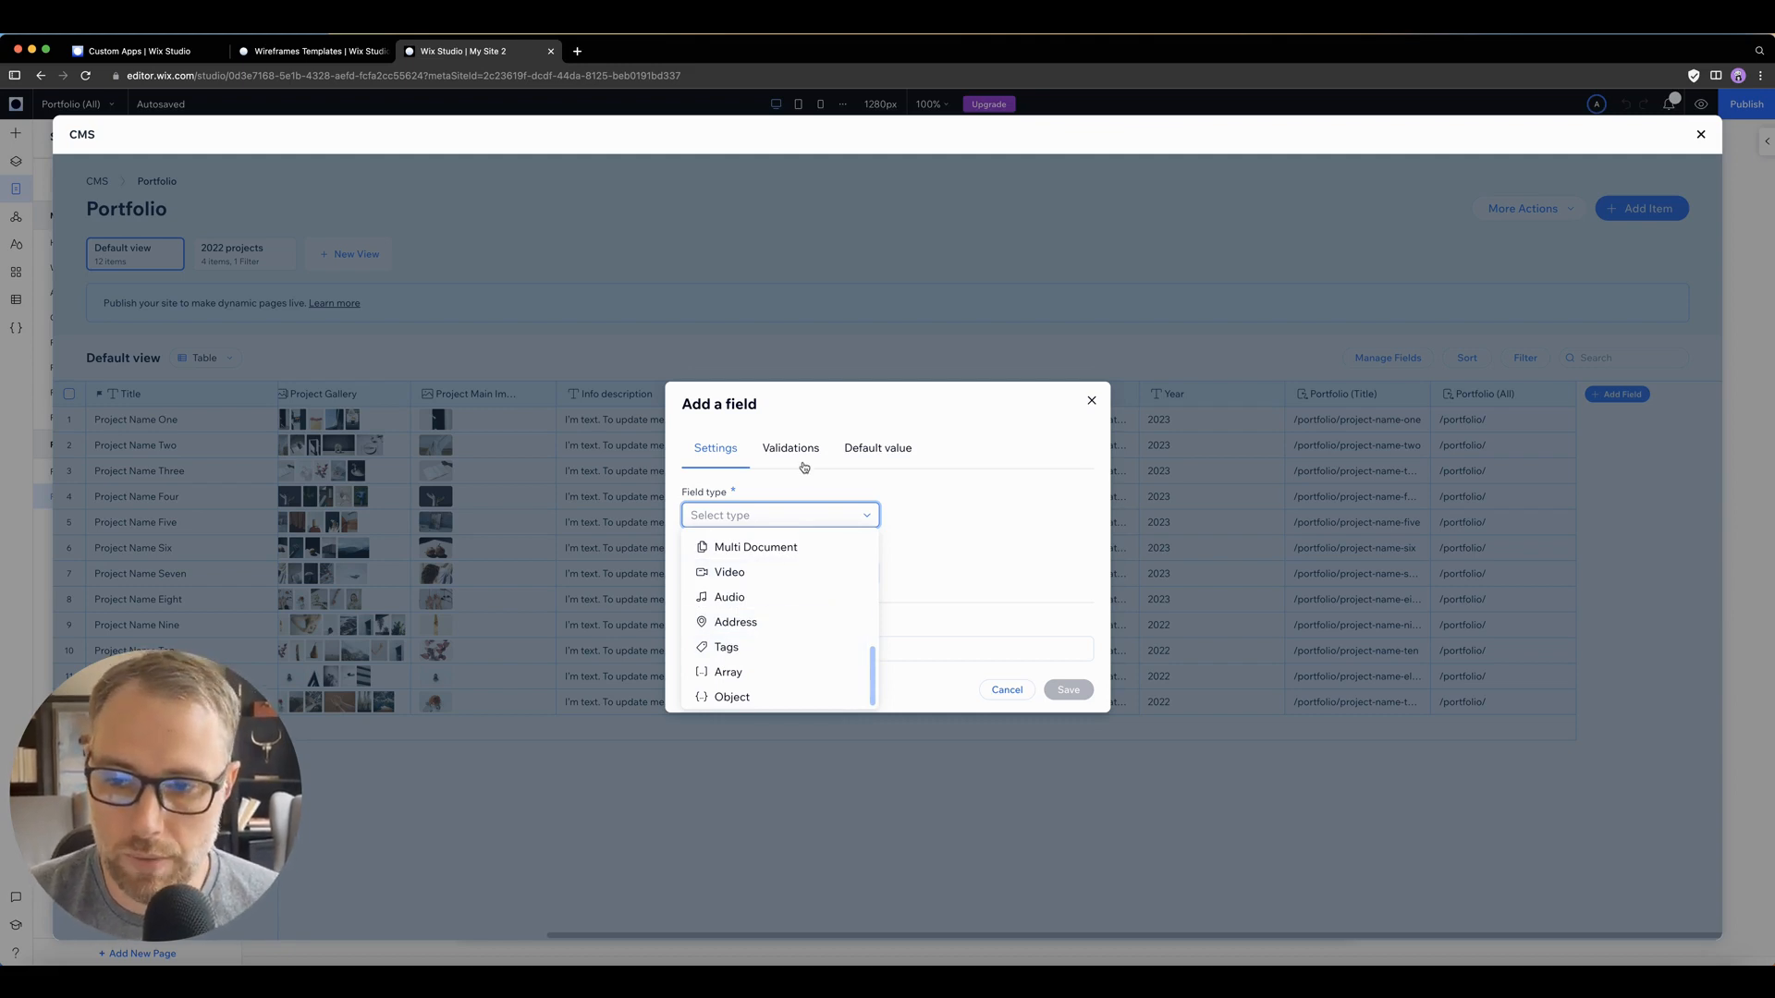
click(793, 449)
click(885, 515)
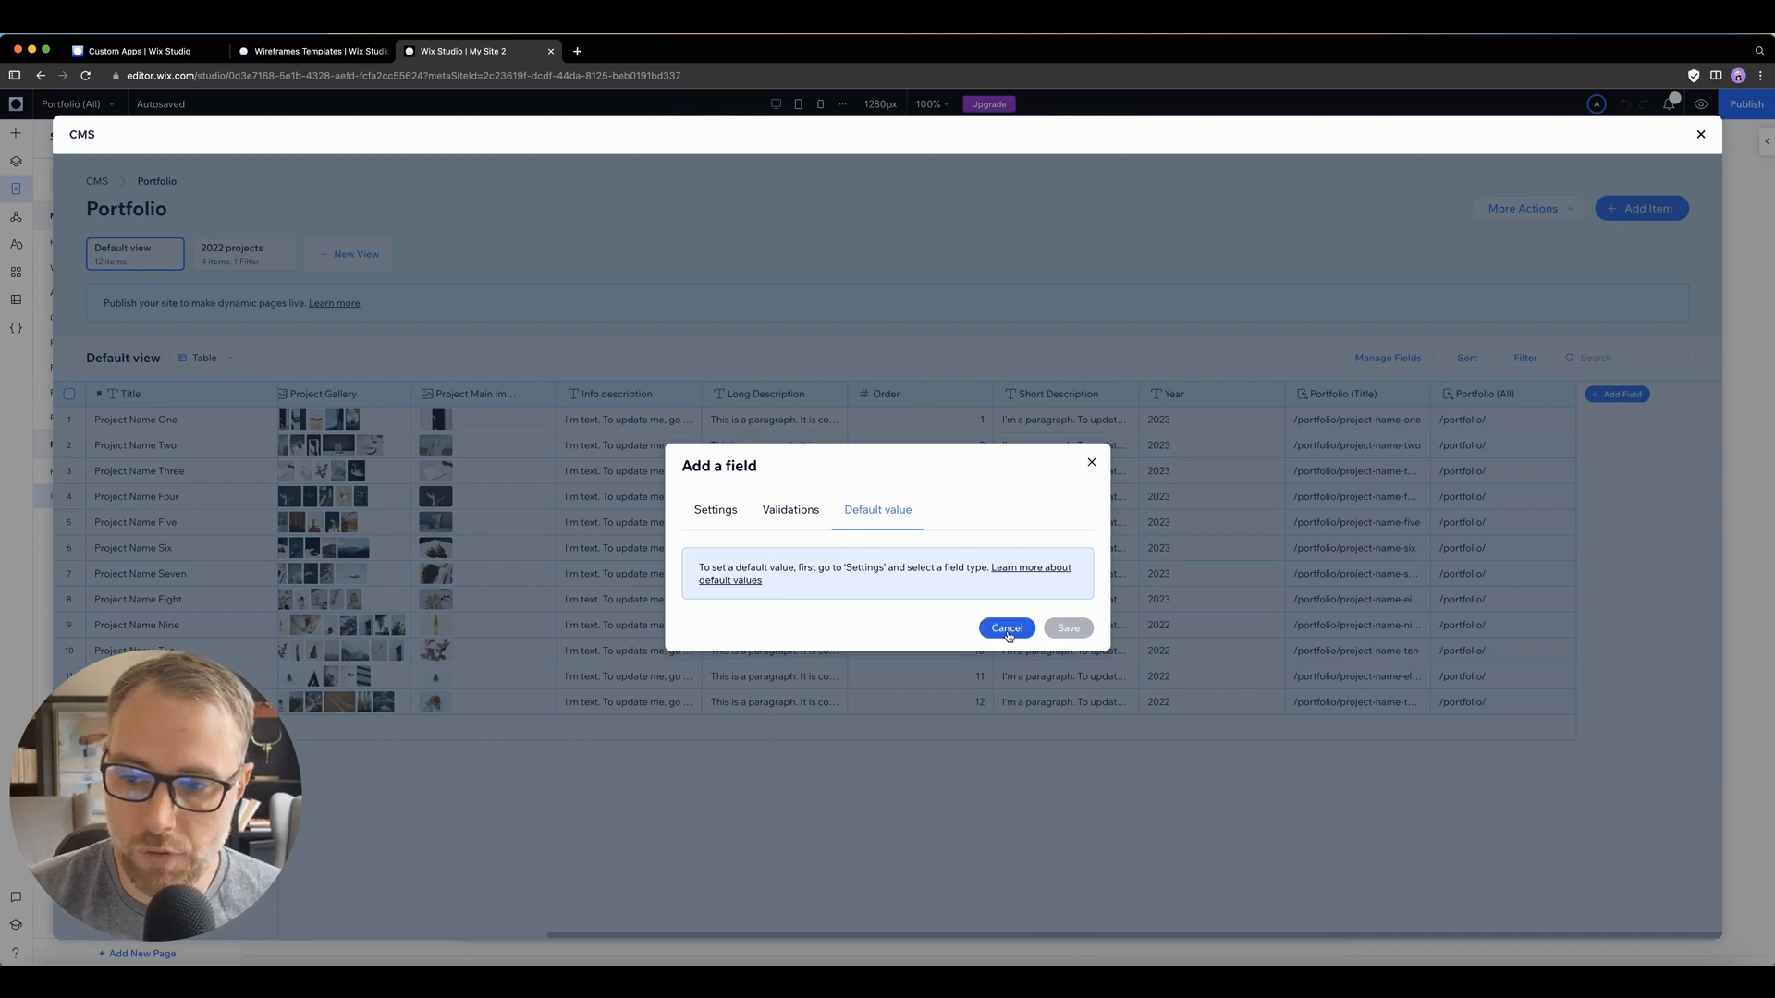
click(1007, 628)
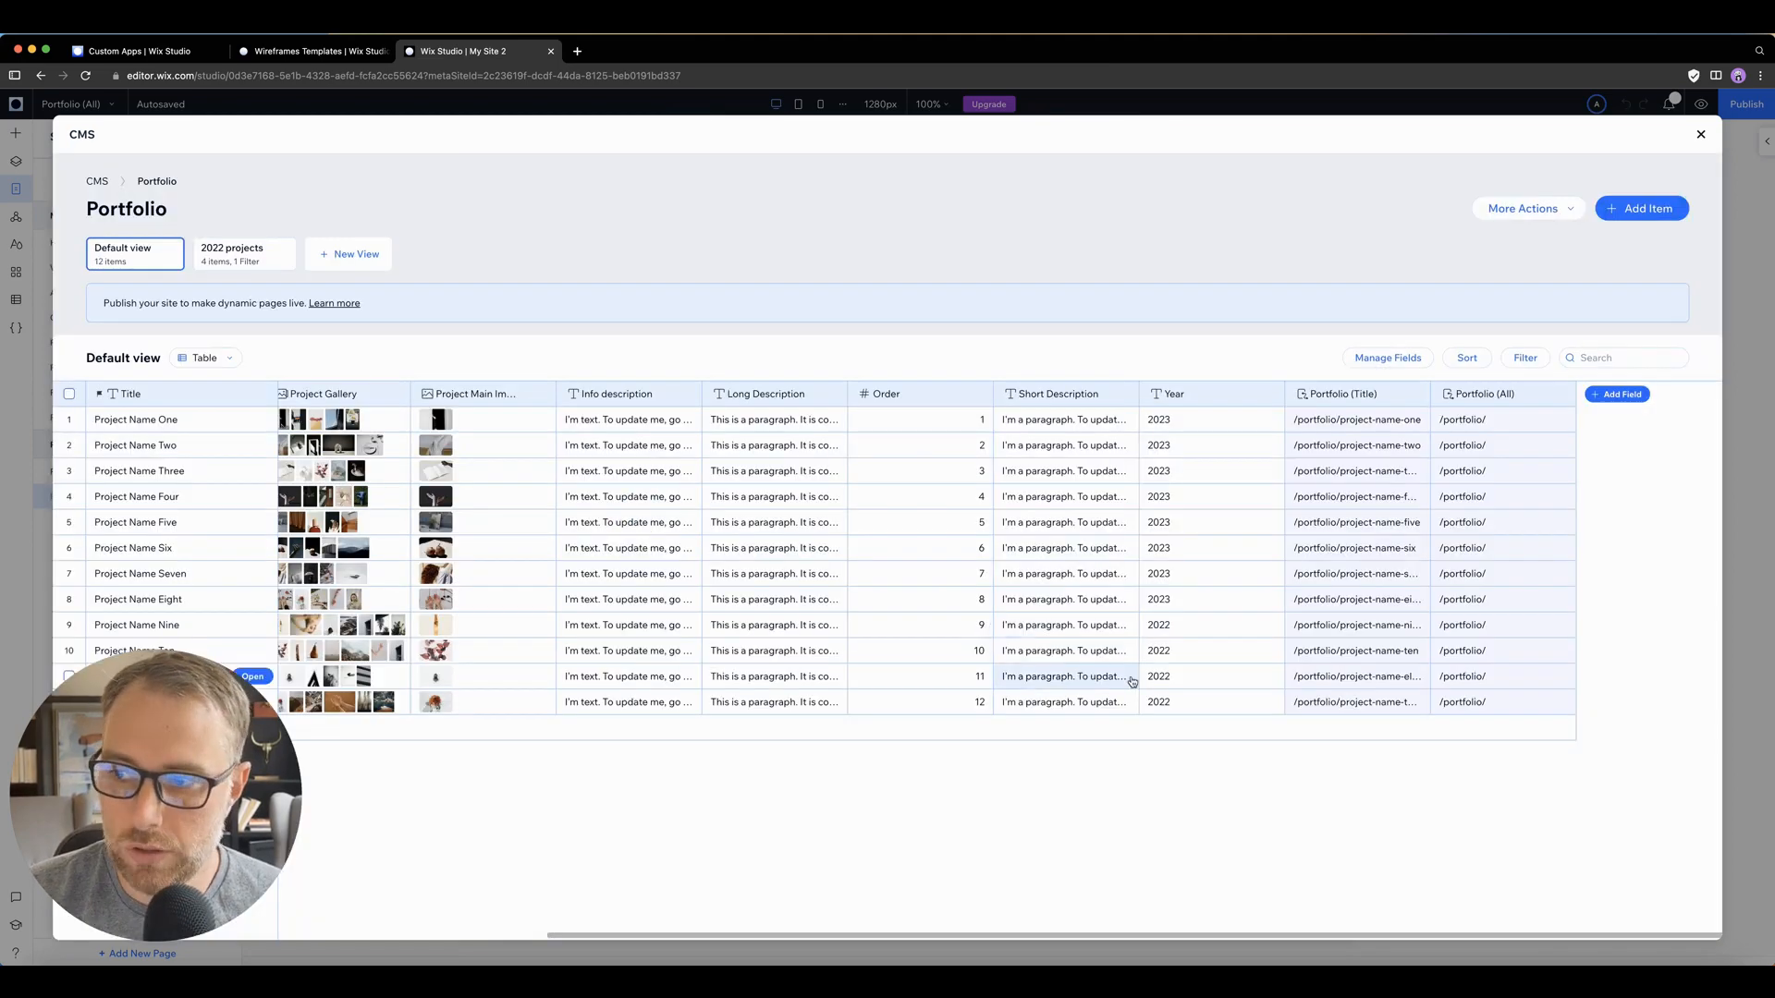
click(1585, 359)
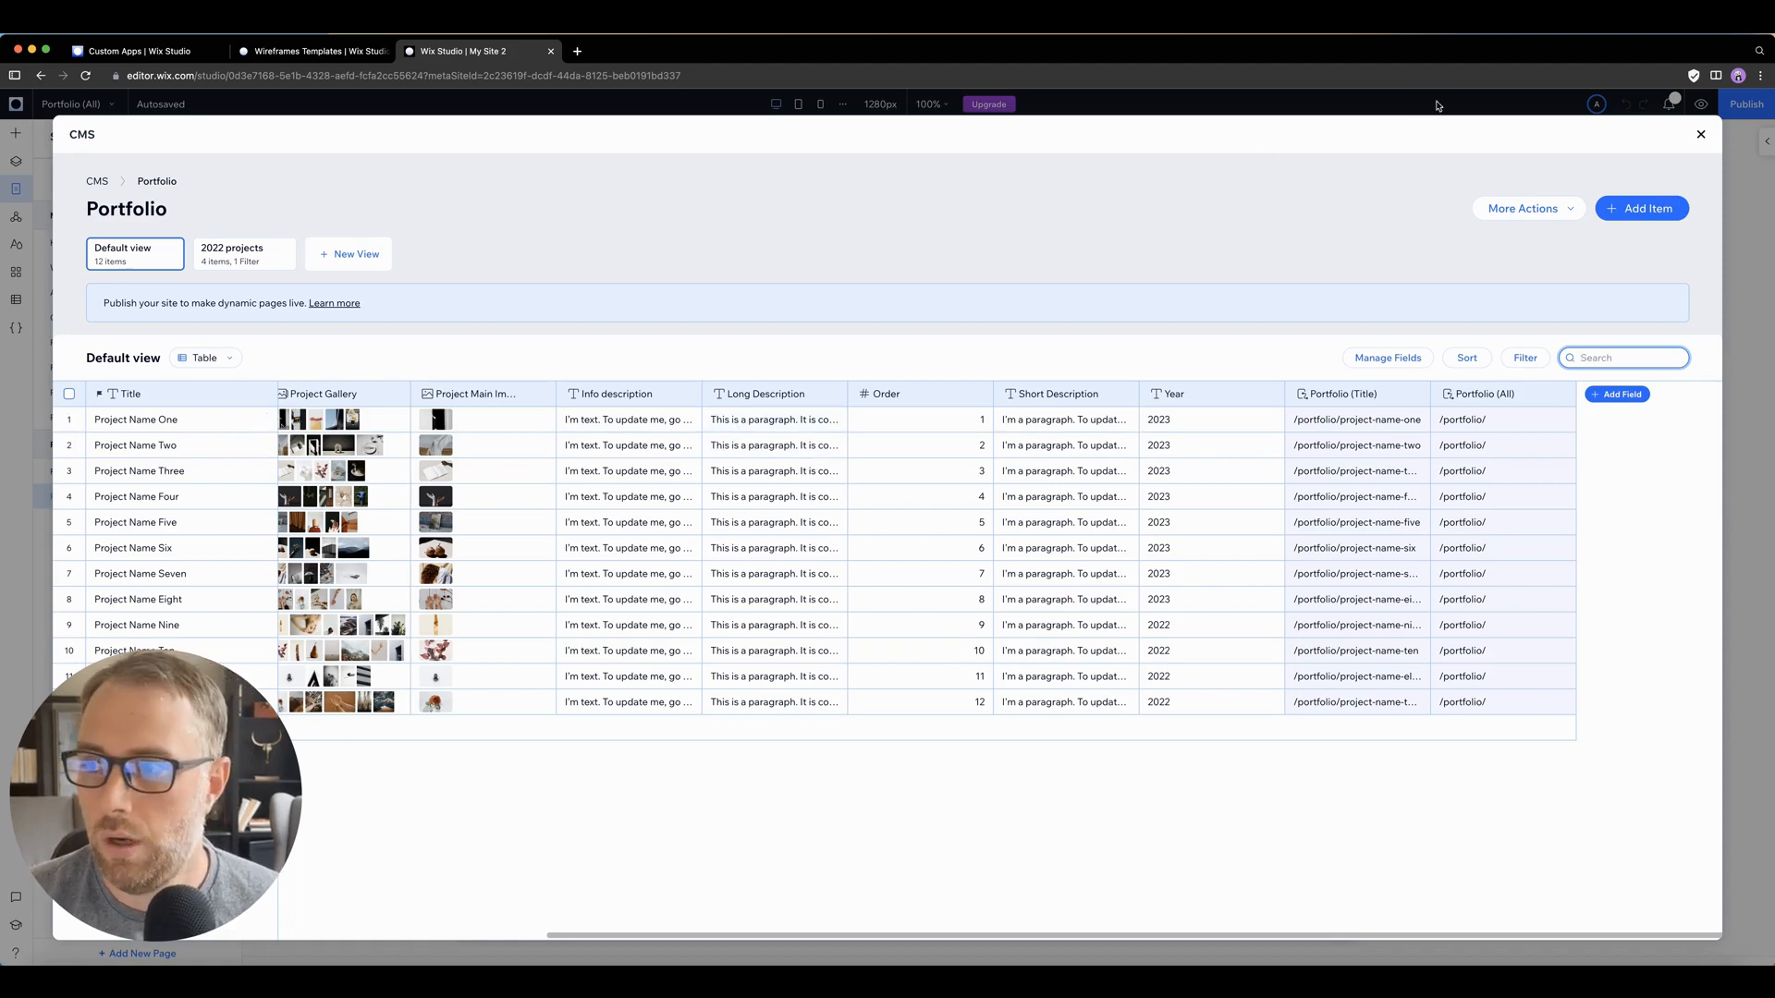
click(1560, 212)
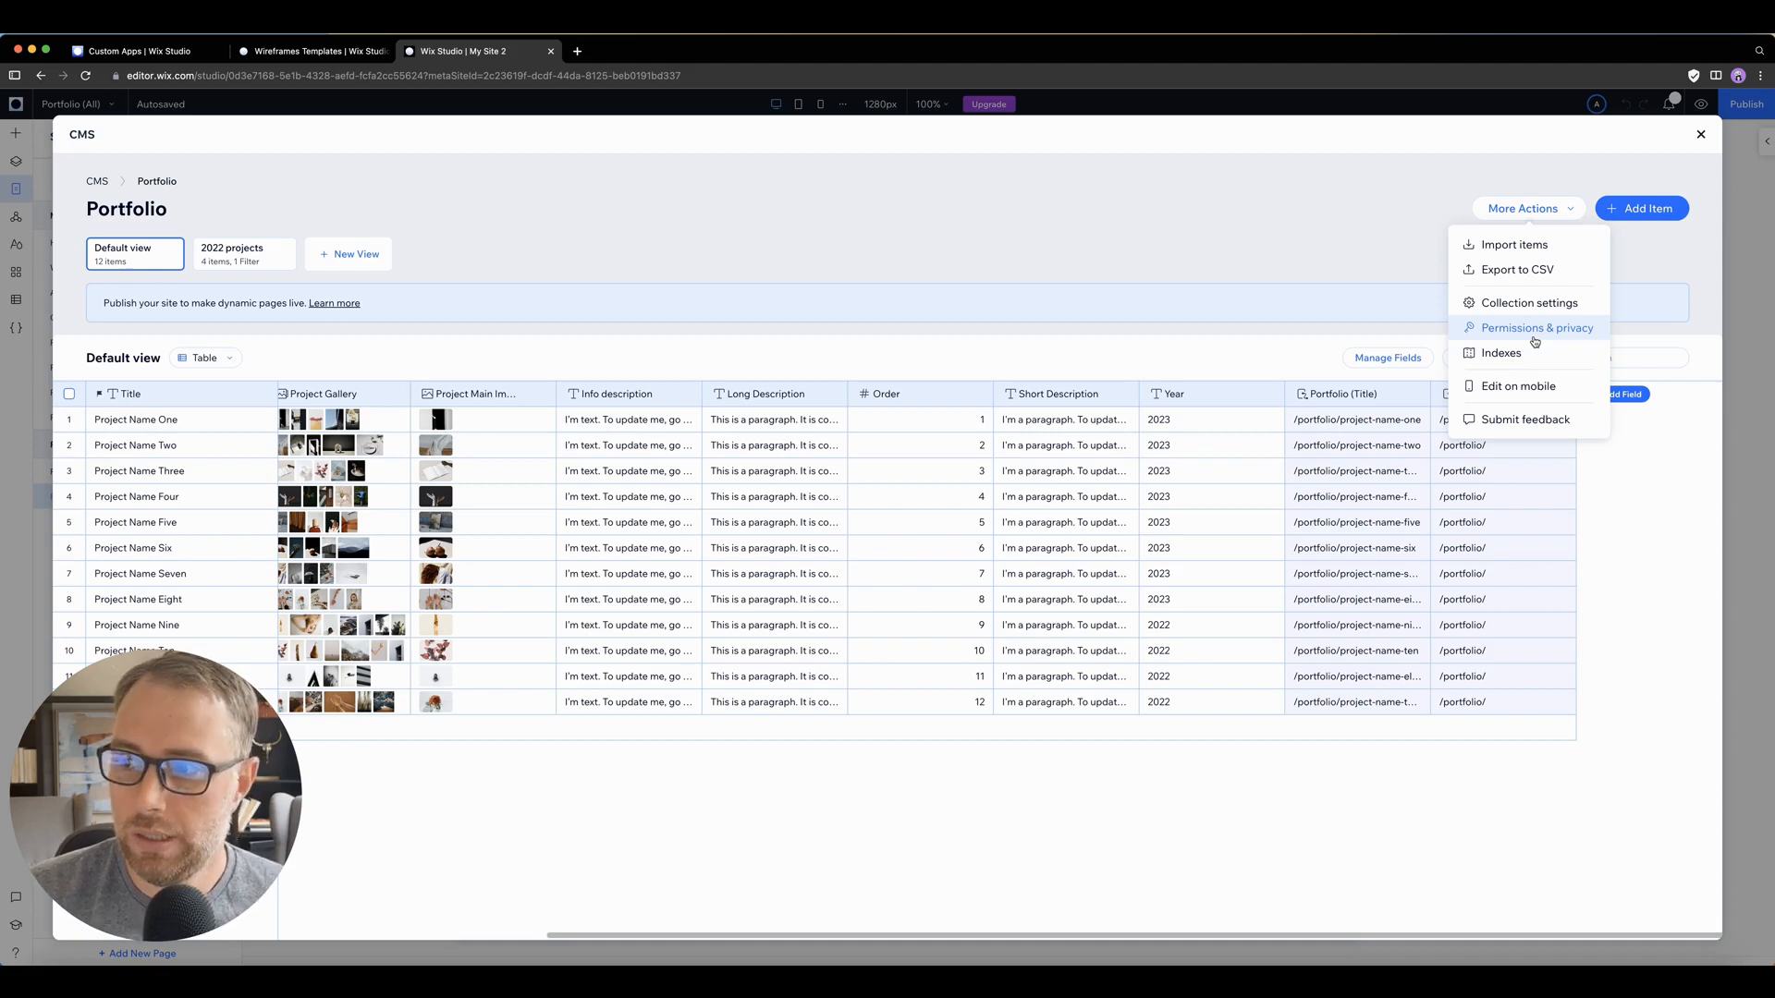
click(1461, 768)
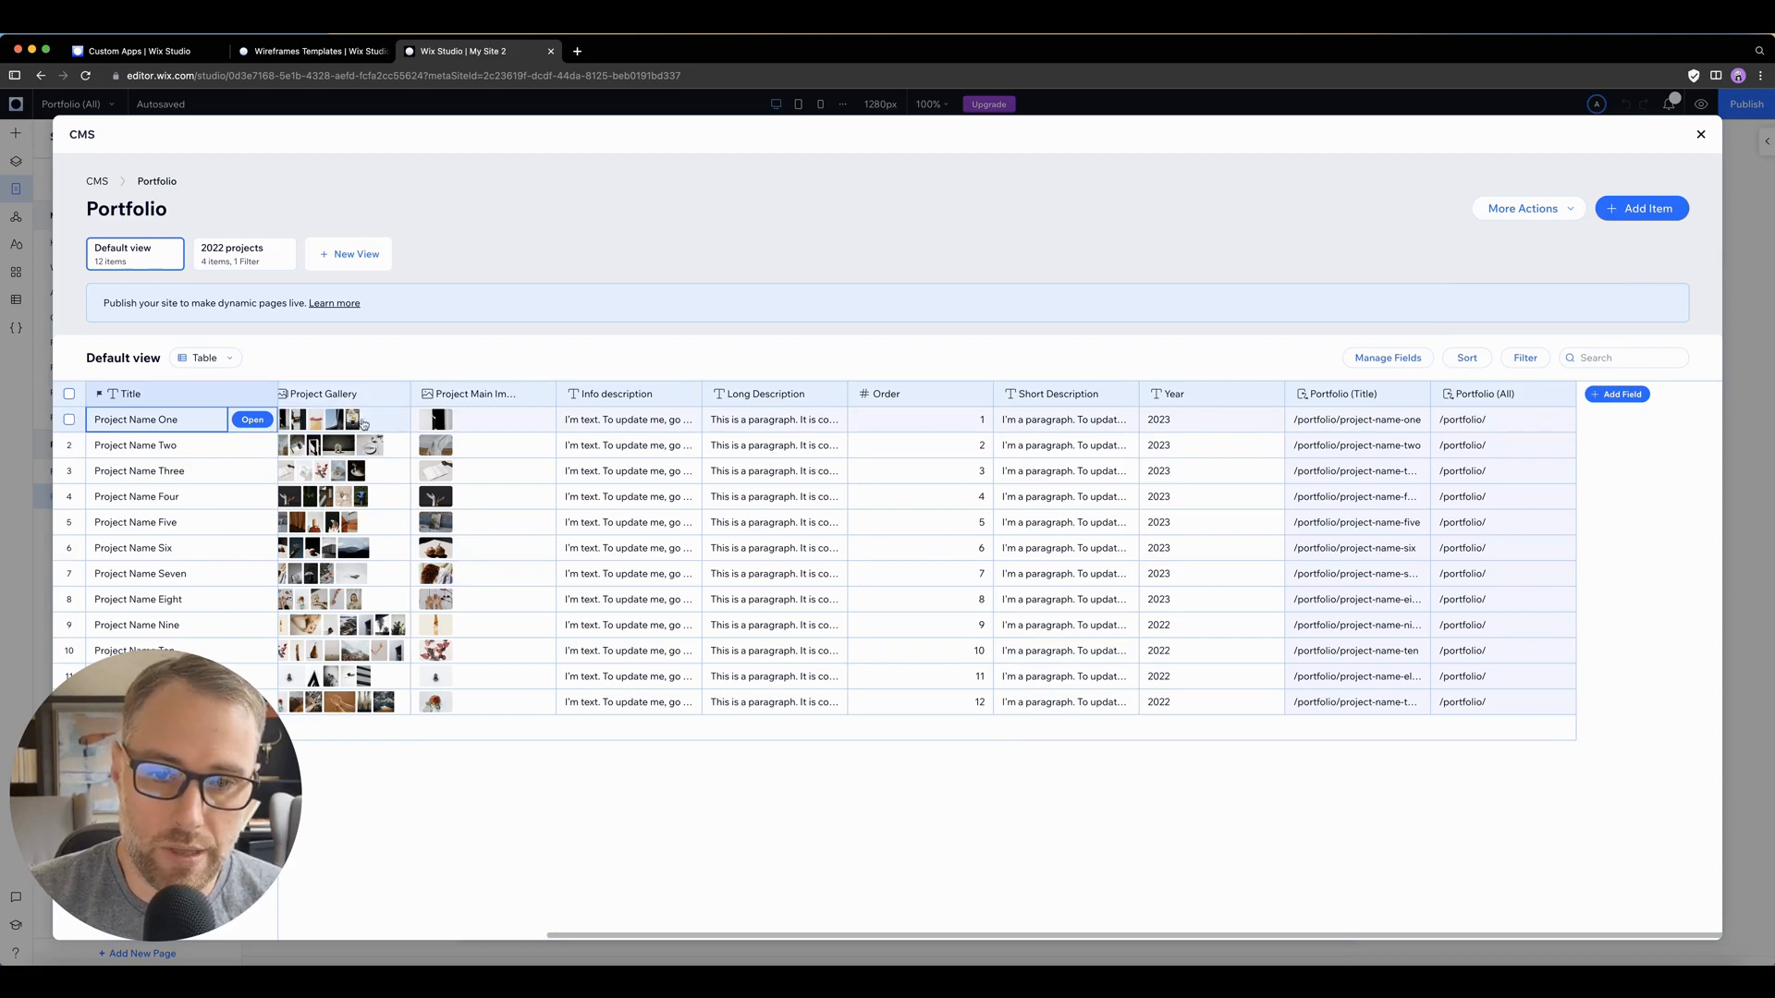
Step: Open the Project Name One item and examine its content fields down to the portfolio page links
click(252, 420)
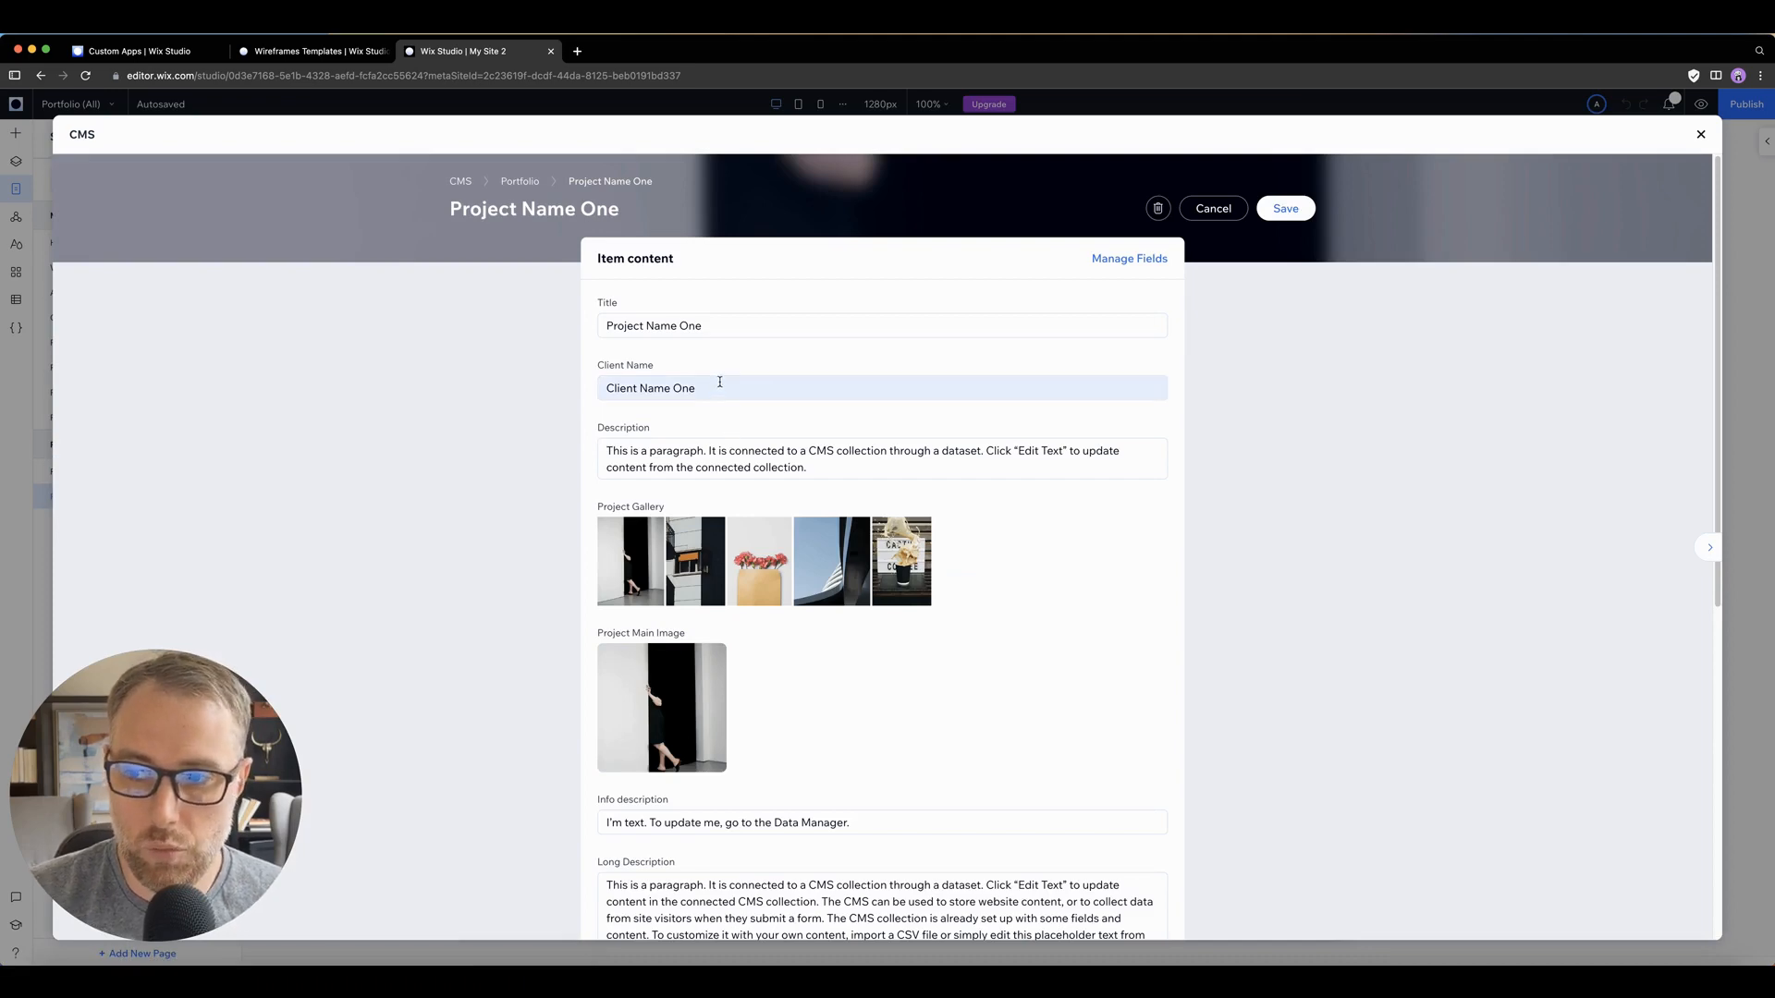
scroll(801, 436, down, 5)
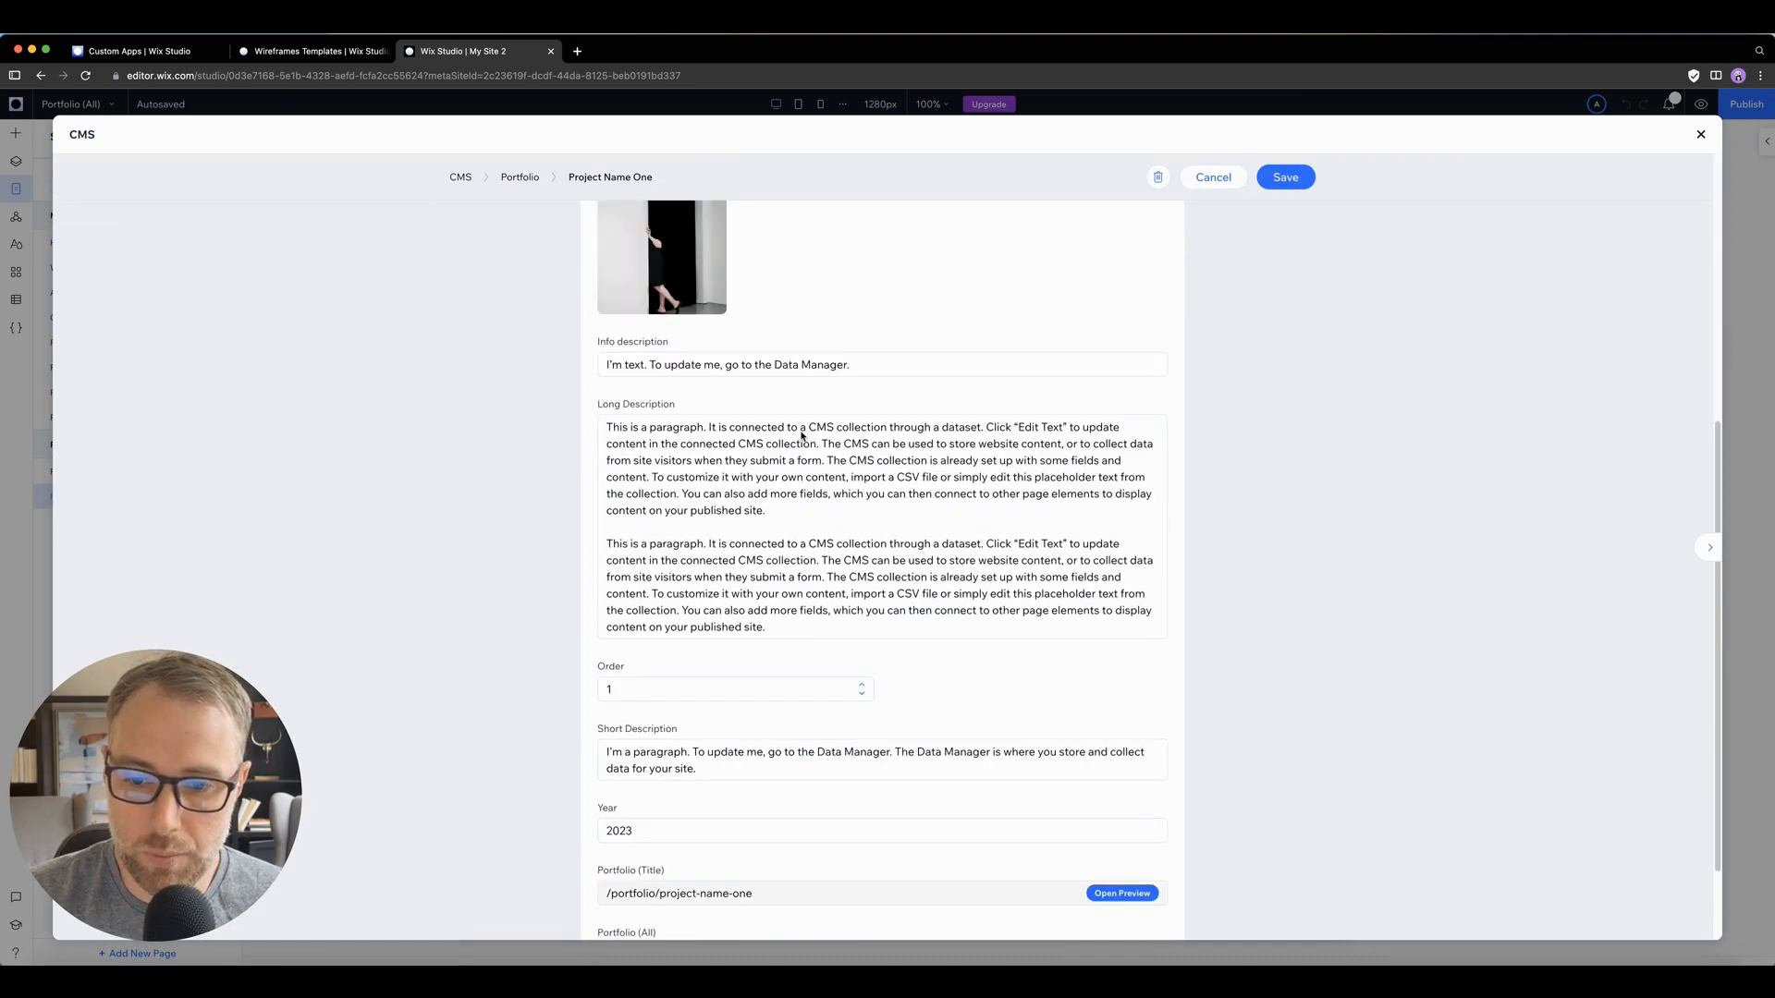
scroll(685, 590, down, 2)
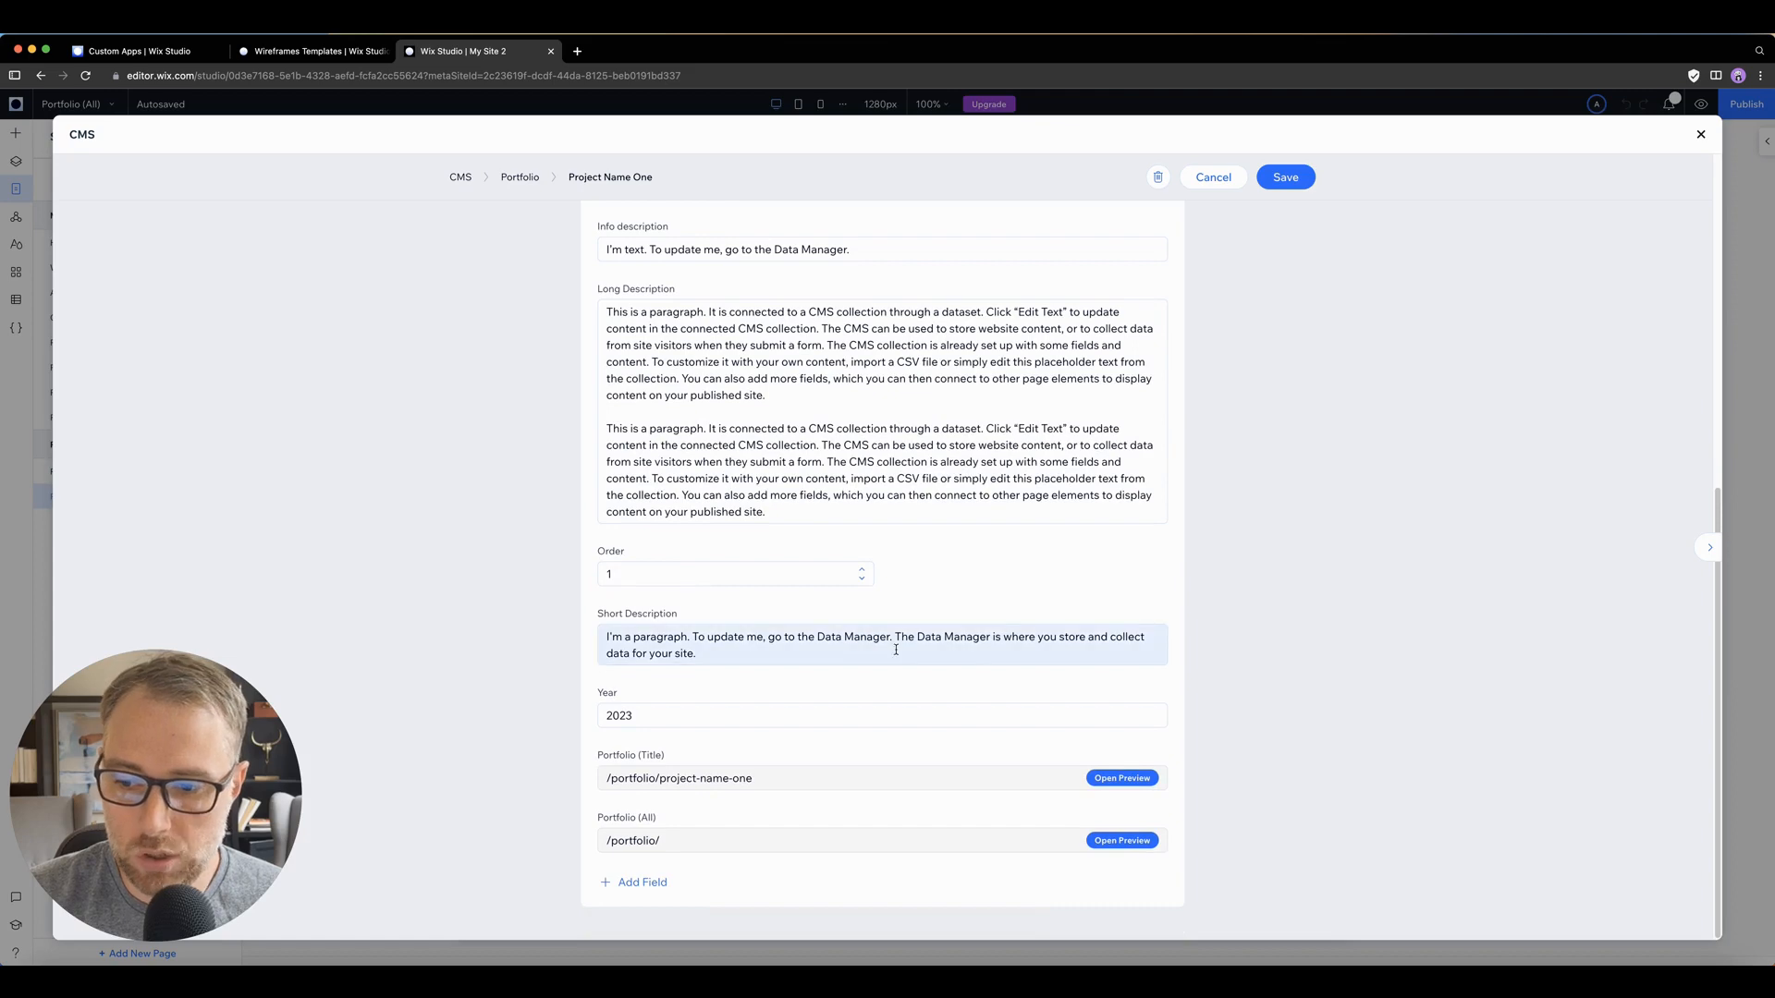
scroll(753, 602, up, 7)
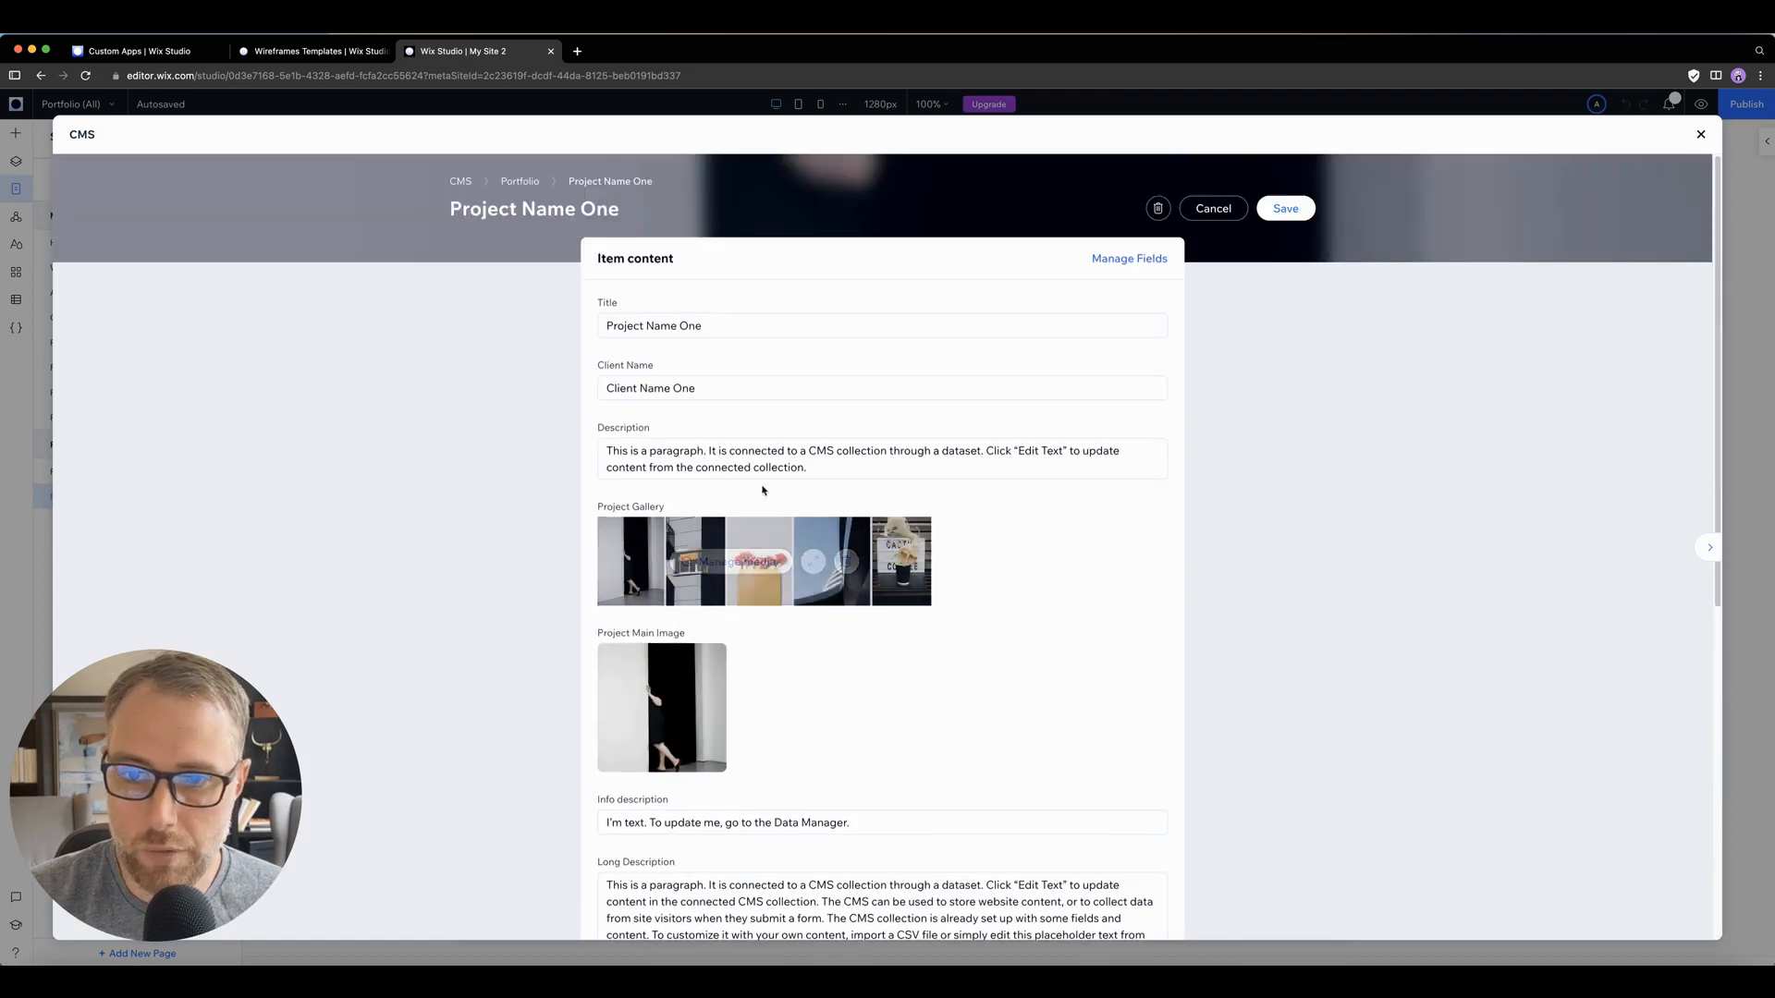
scroll(943, 297, down, 7)
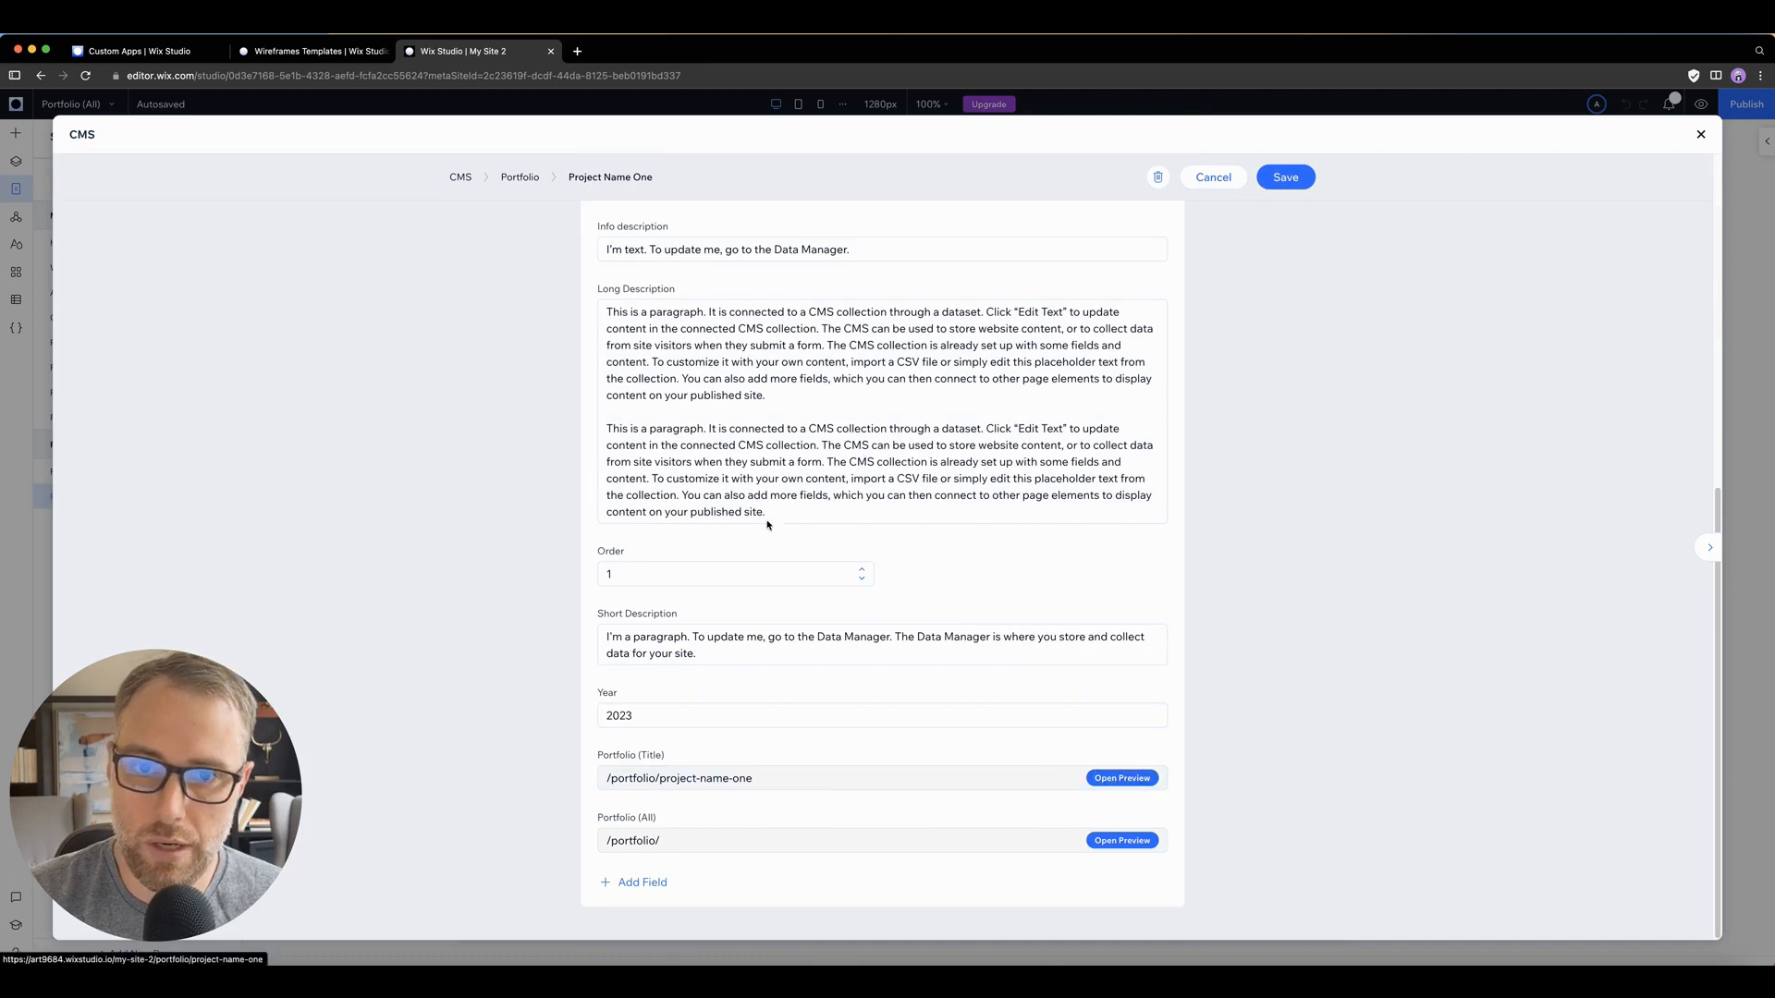
Step: Preview the Portfolio (All) page, look through its project image grid, and return to editing the site
click(1107, 782)
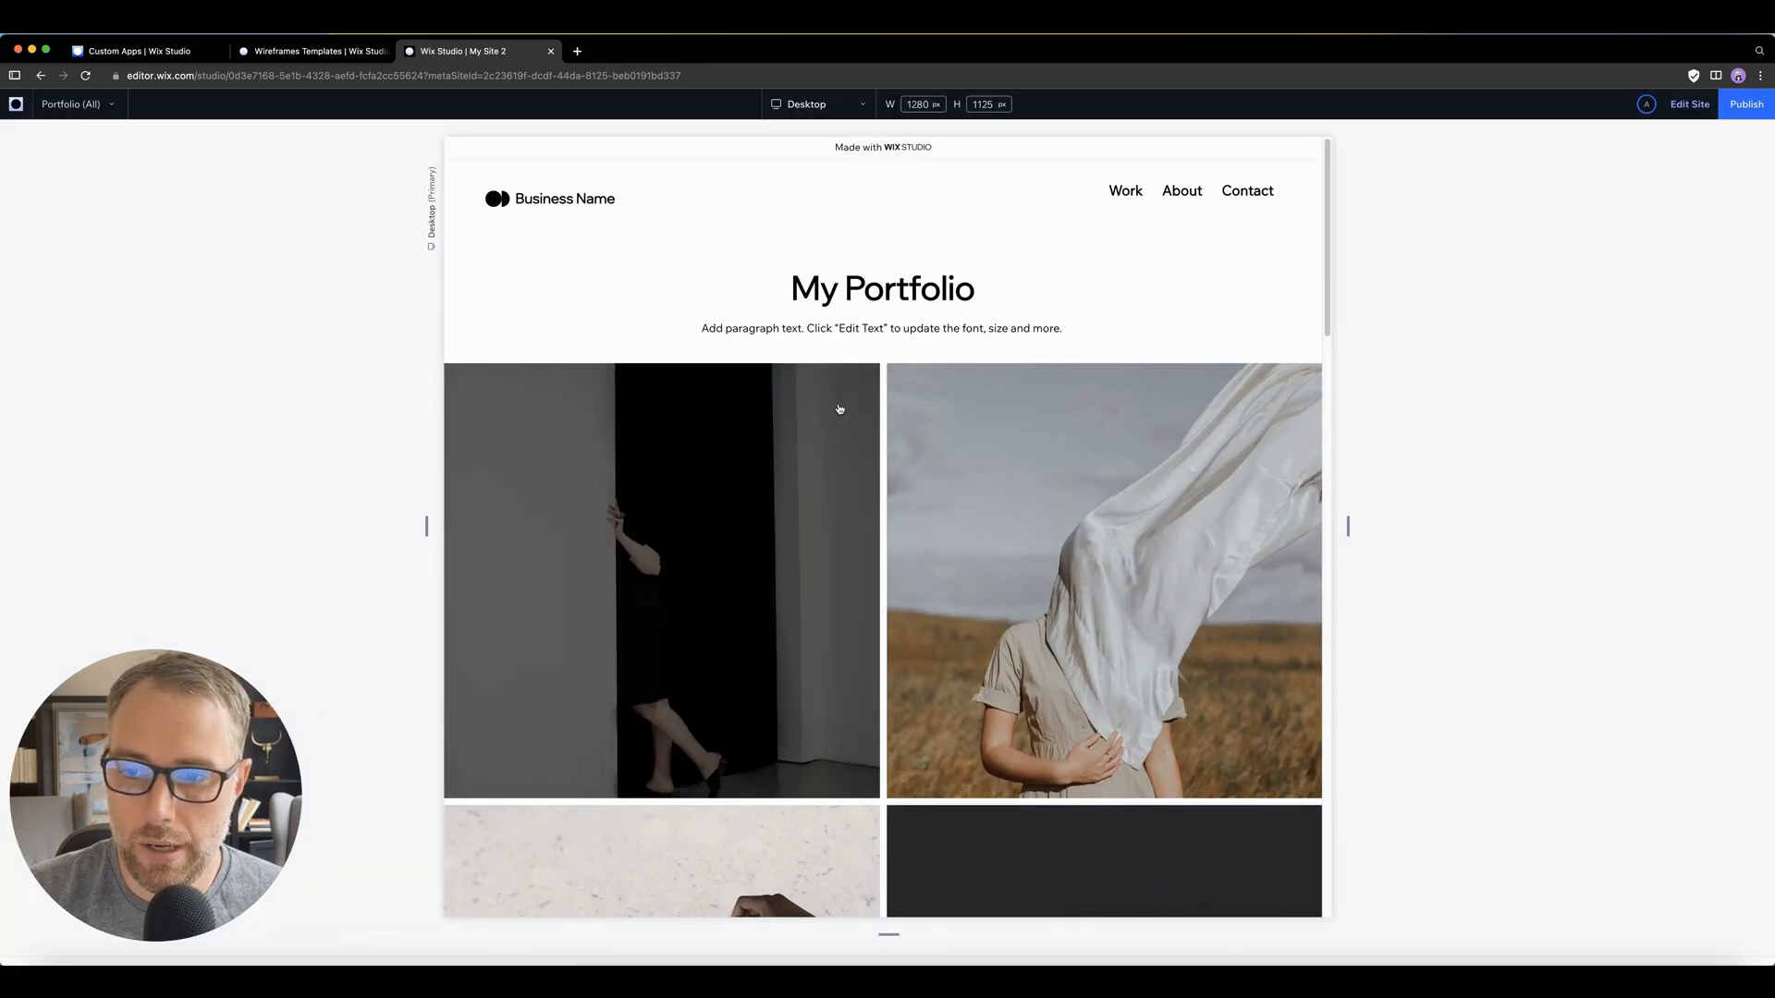
scroll(839, 406, down, 20)
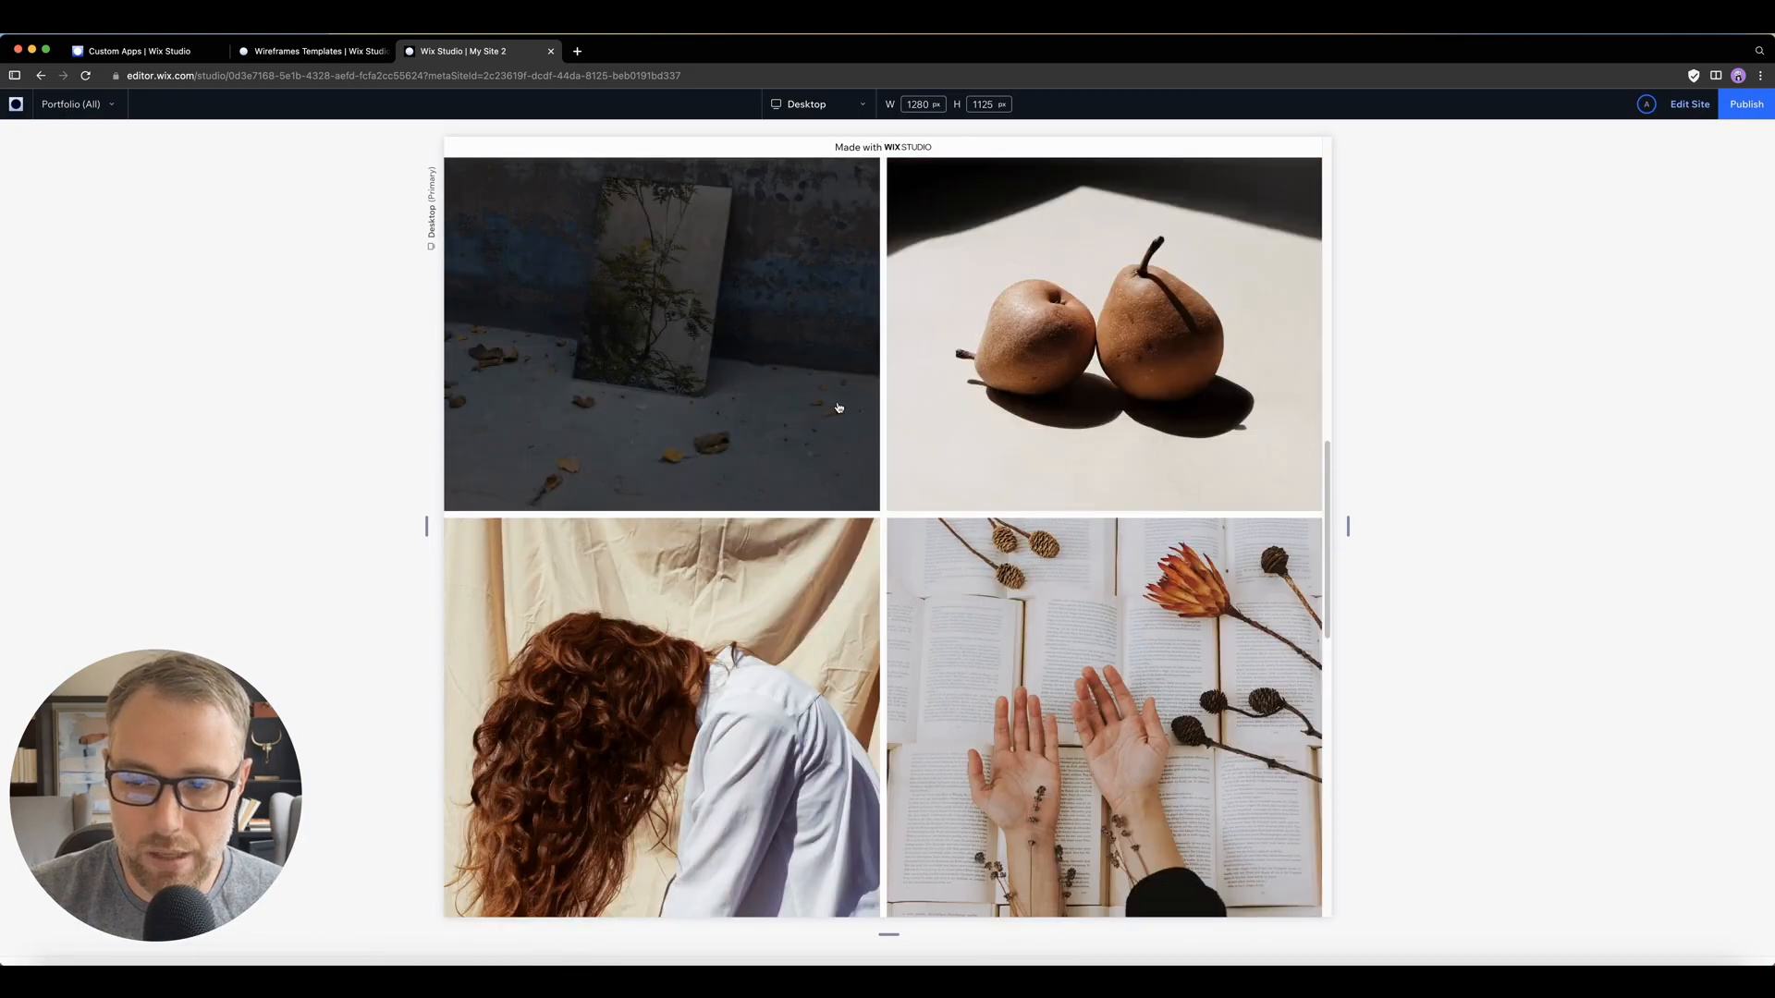
scroll(838, 407, up, 6)
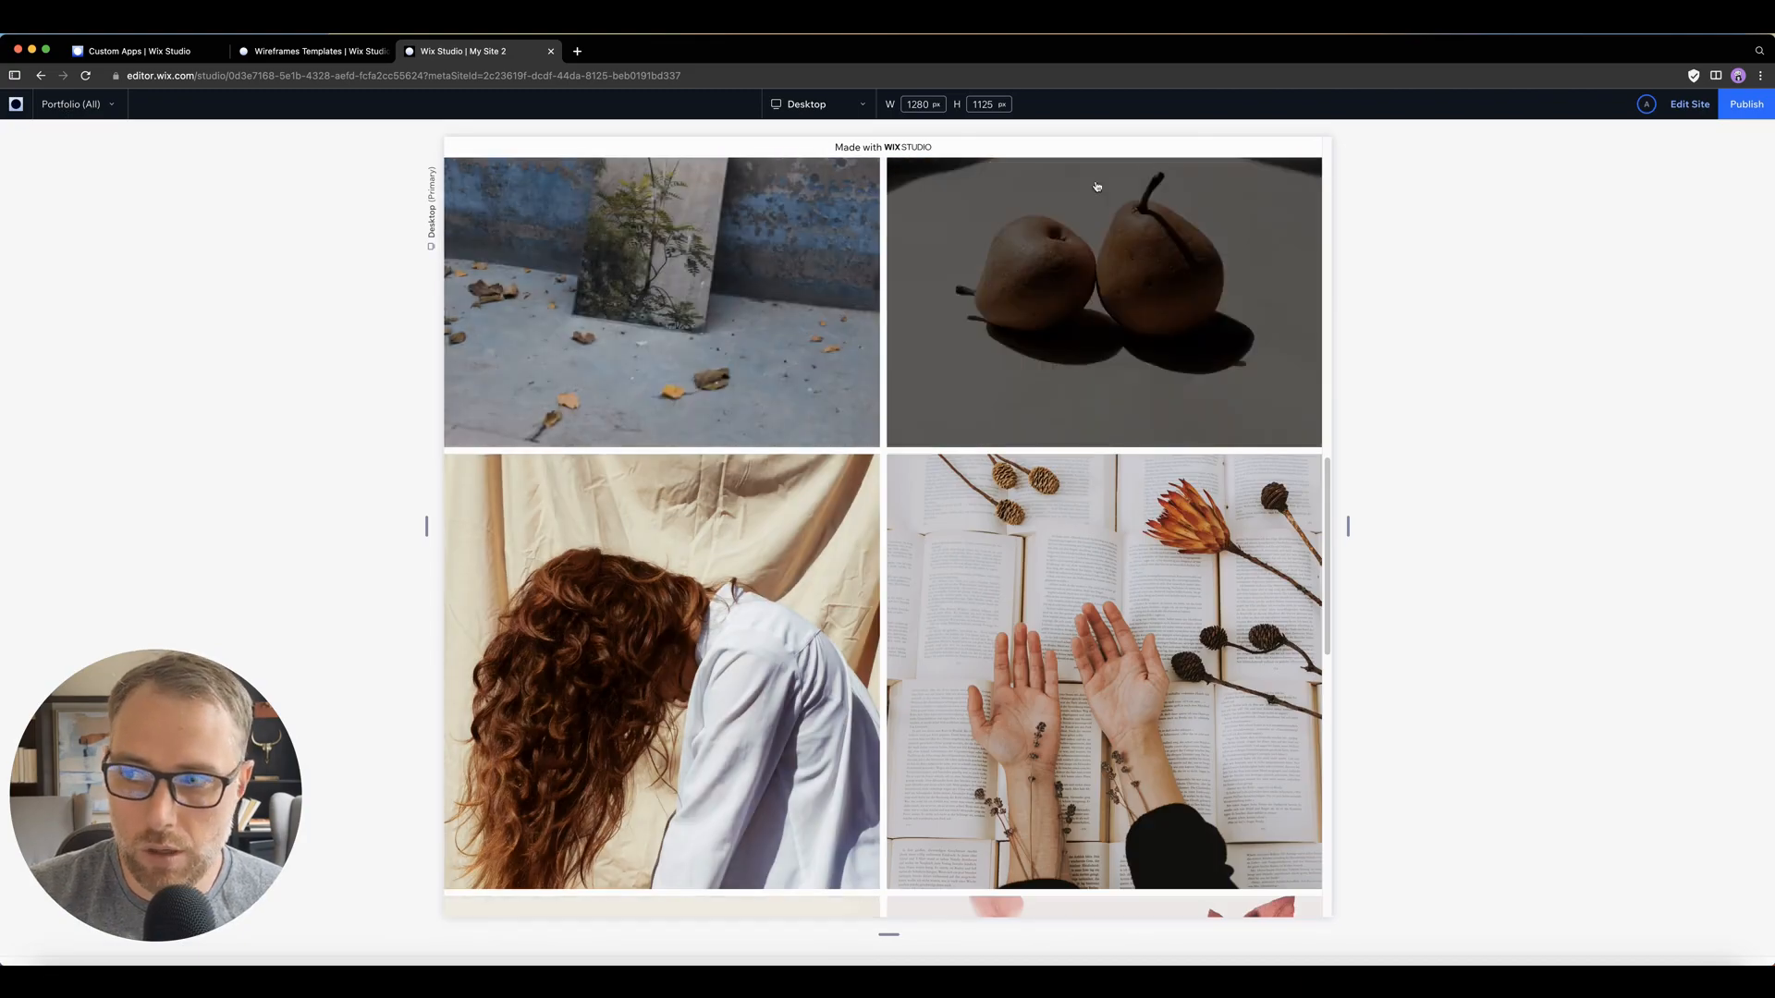
click(1690, 105)
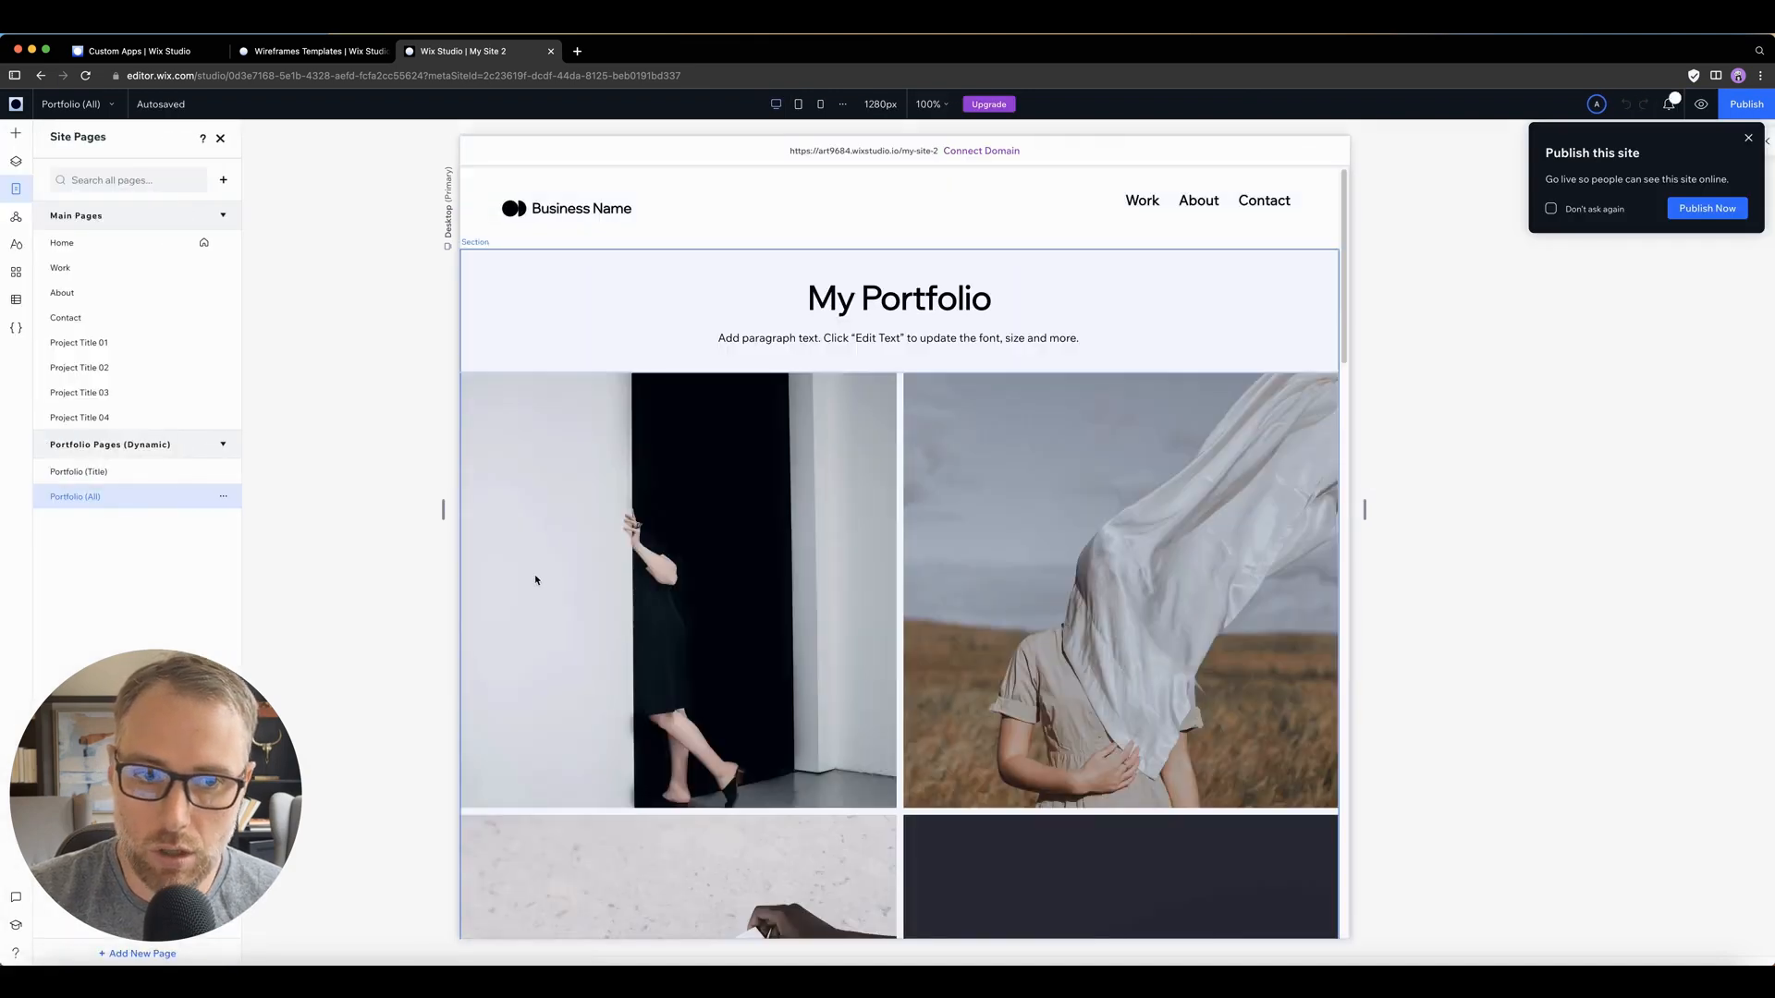
Step: Review the items and fields of the Portfolio collection in the CMS, then close the collection and the CMS panel
click(16, 299)
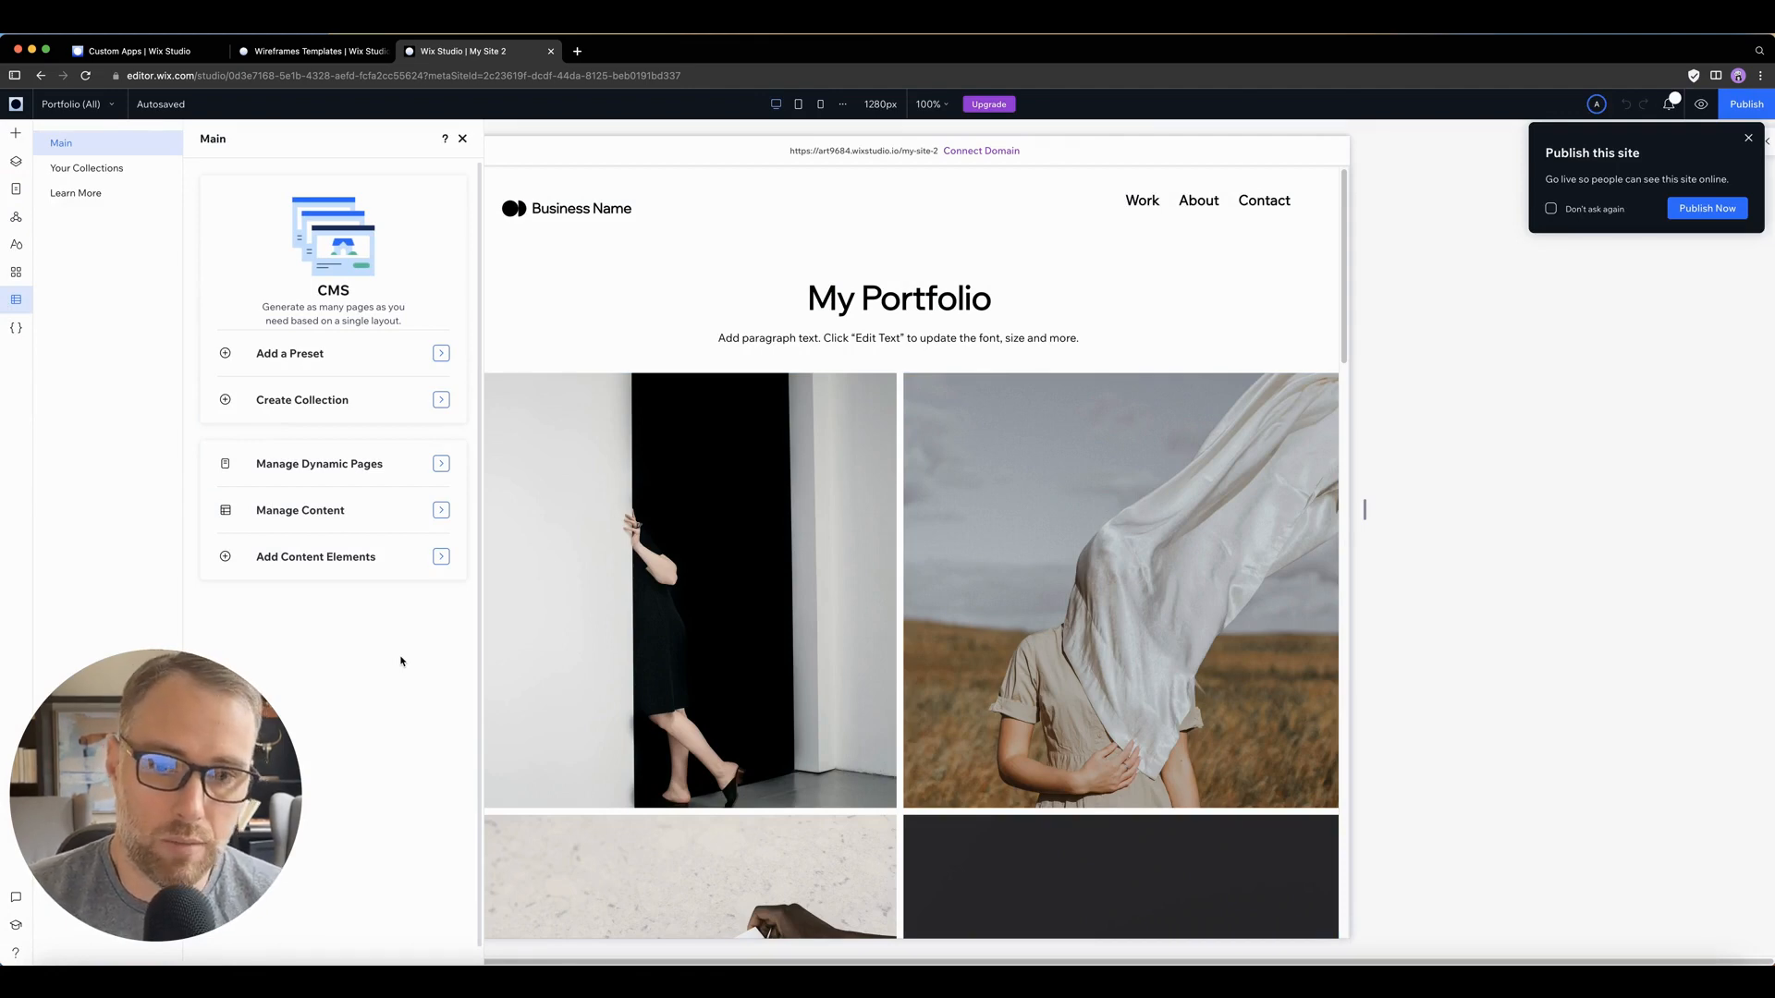
click(115, 169)
click(293, 221)
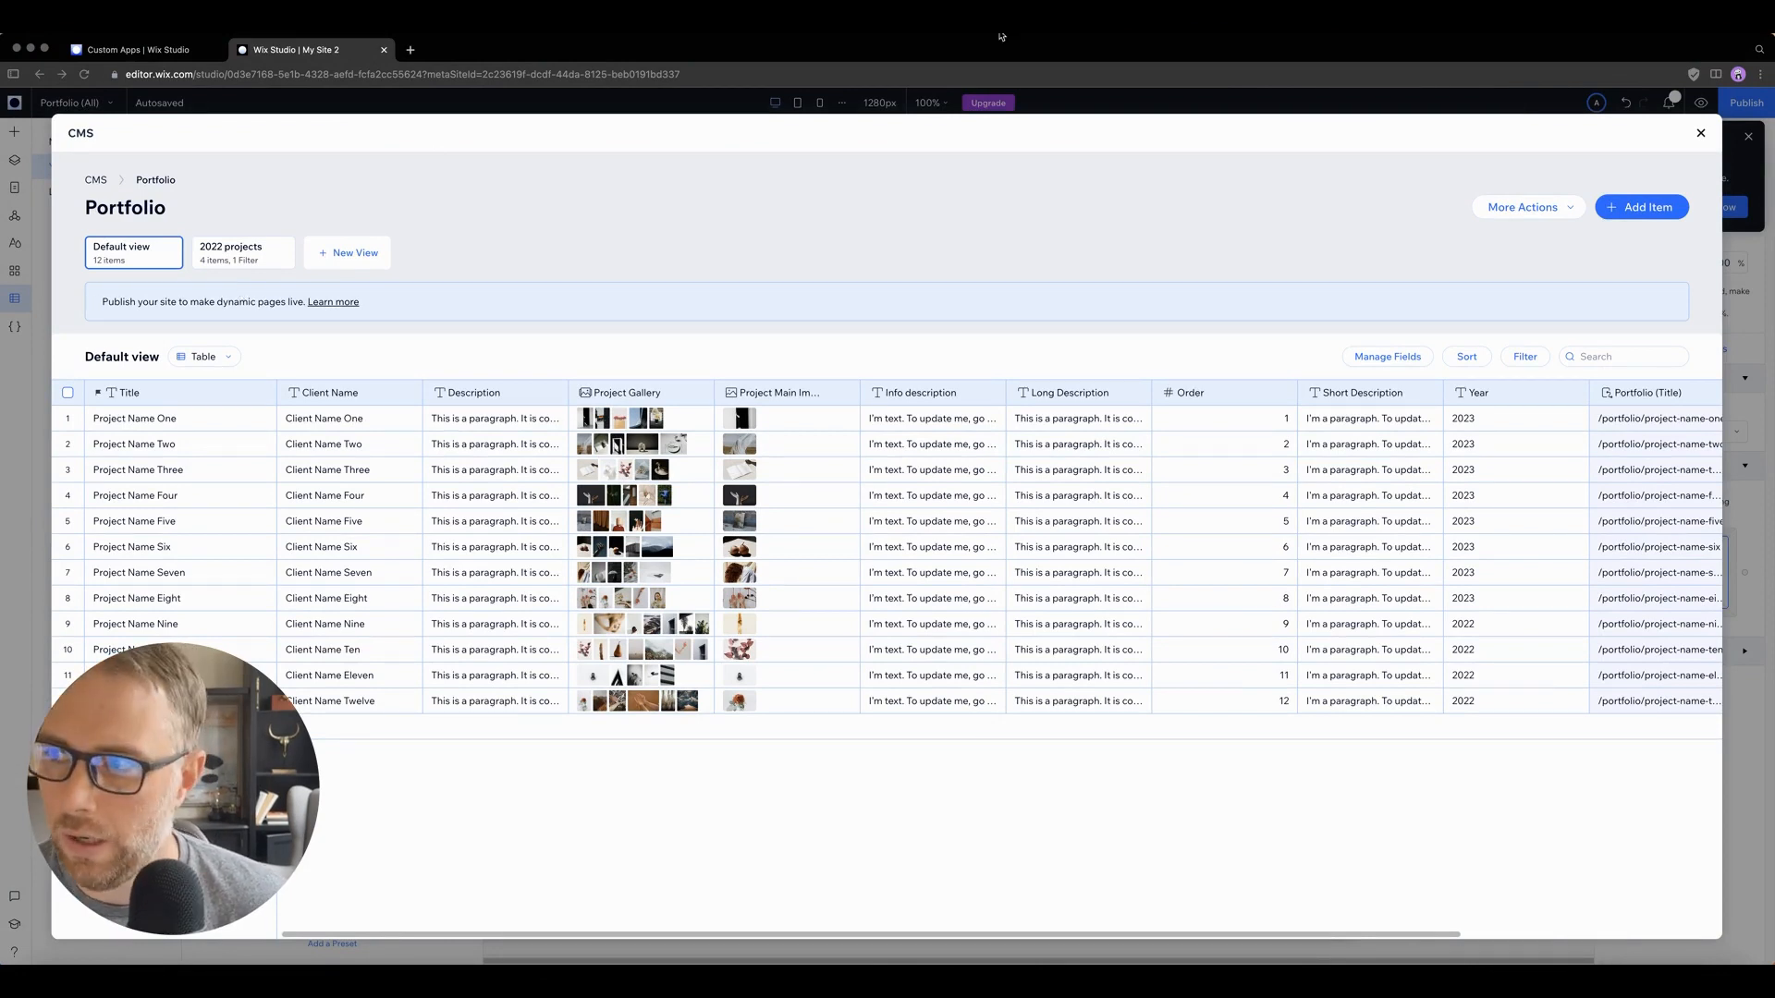
click(1704, 131)
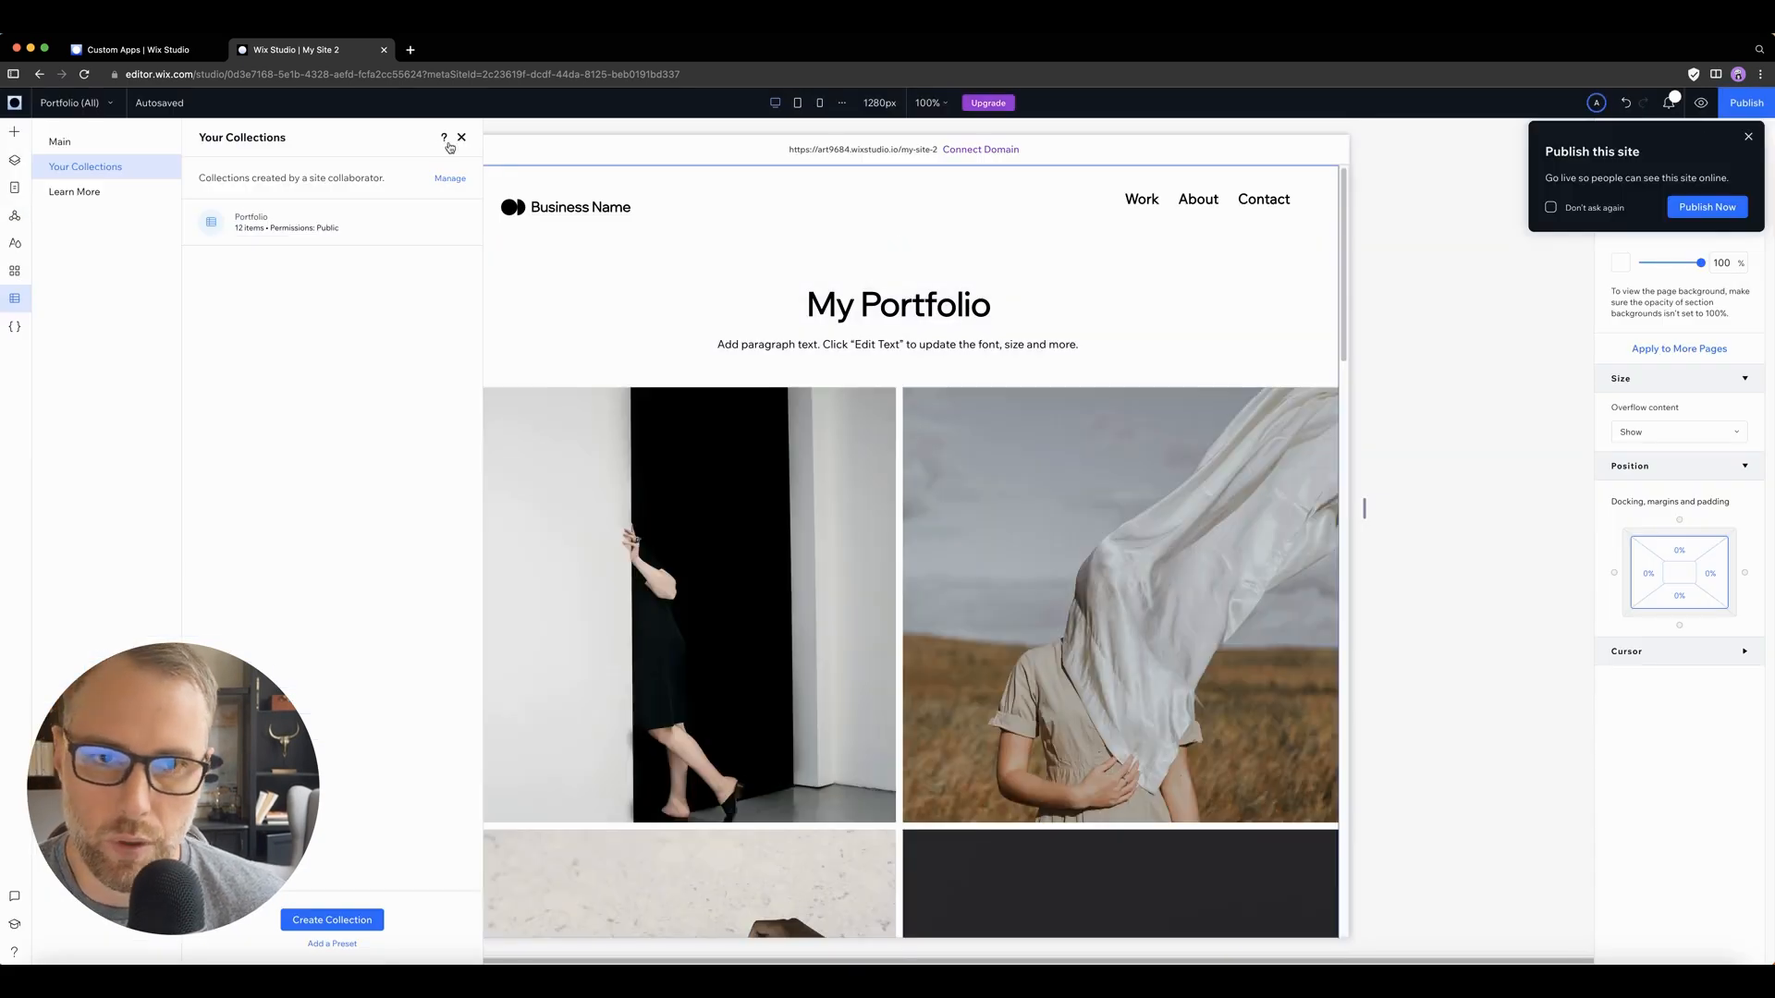
click(462, 138)
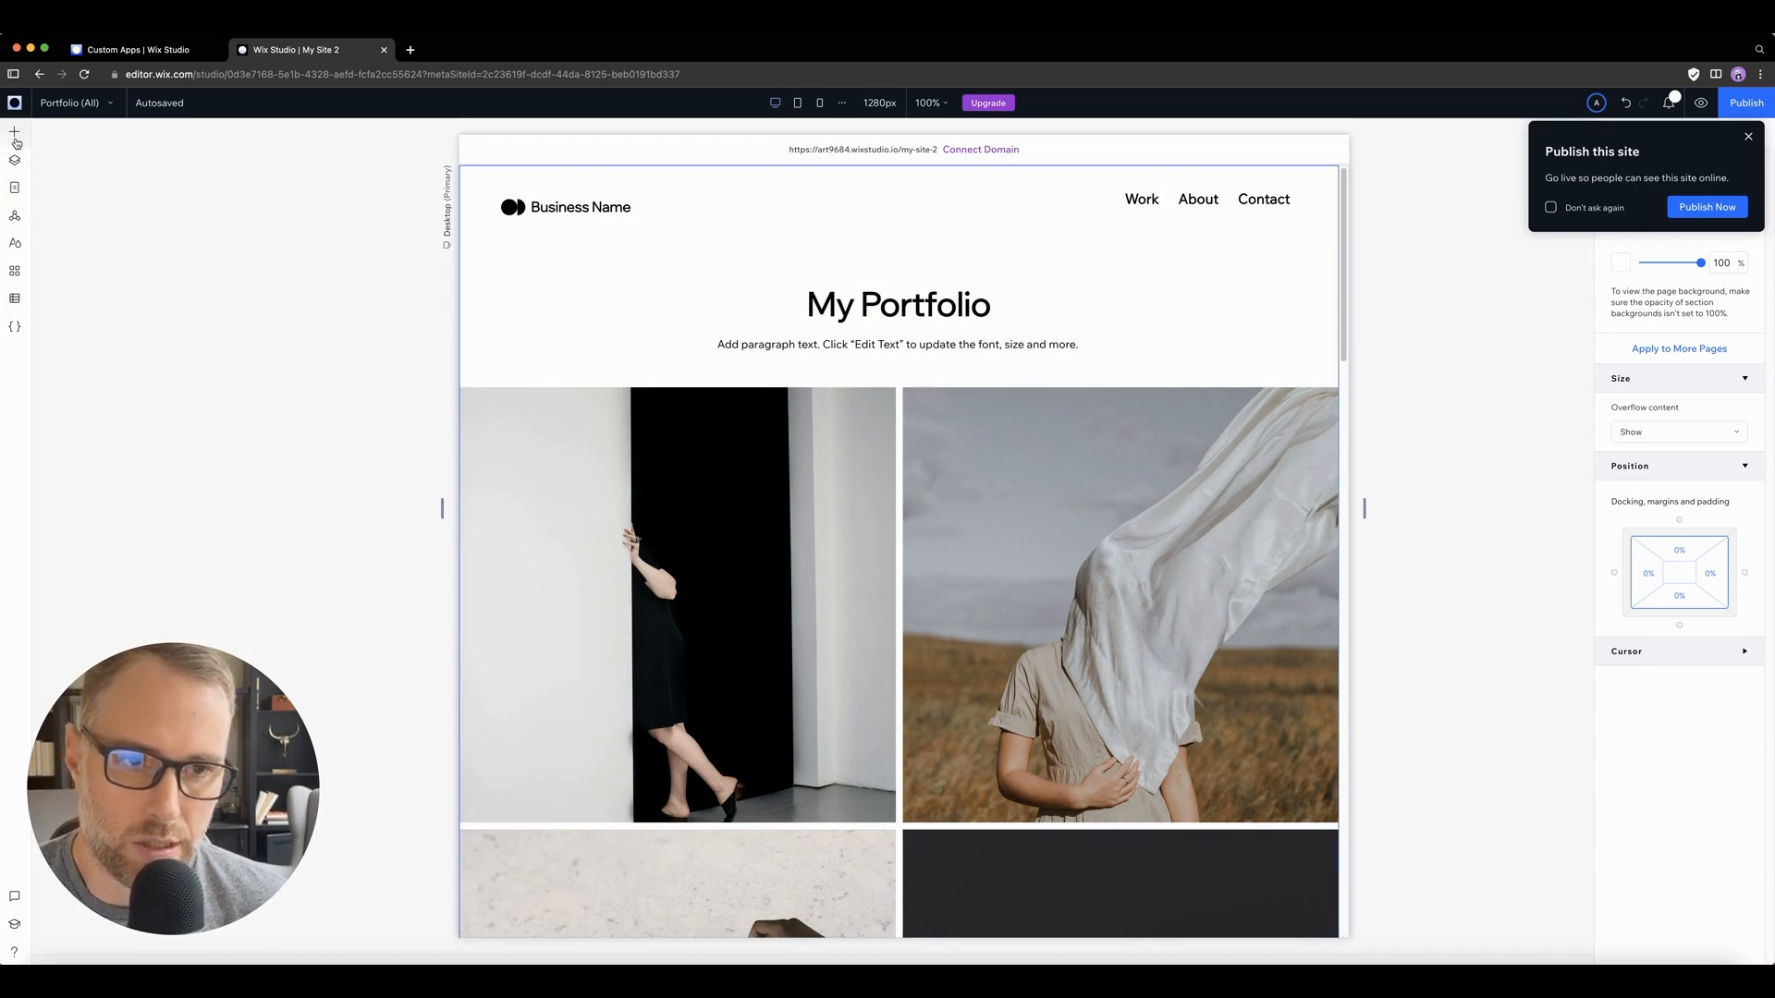
Step: Browse the site's main pages, viewing Home and About
click(13, 191)
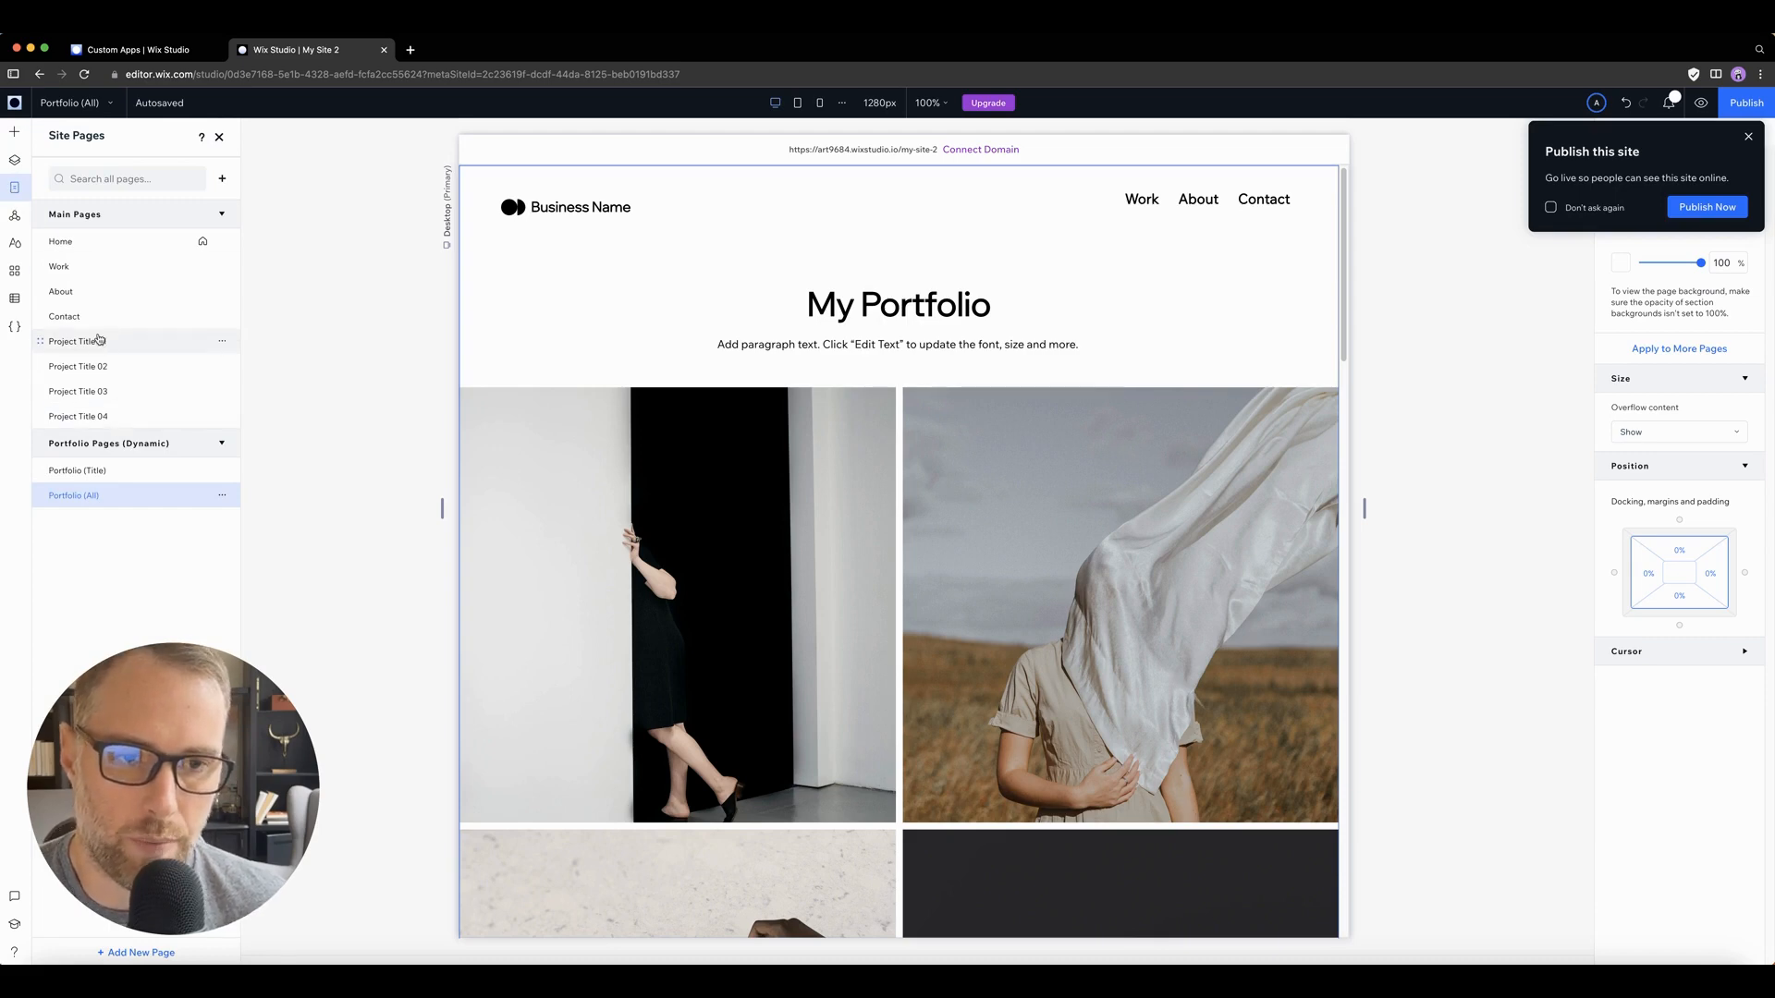
click(78, 253)
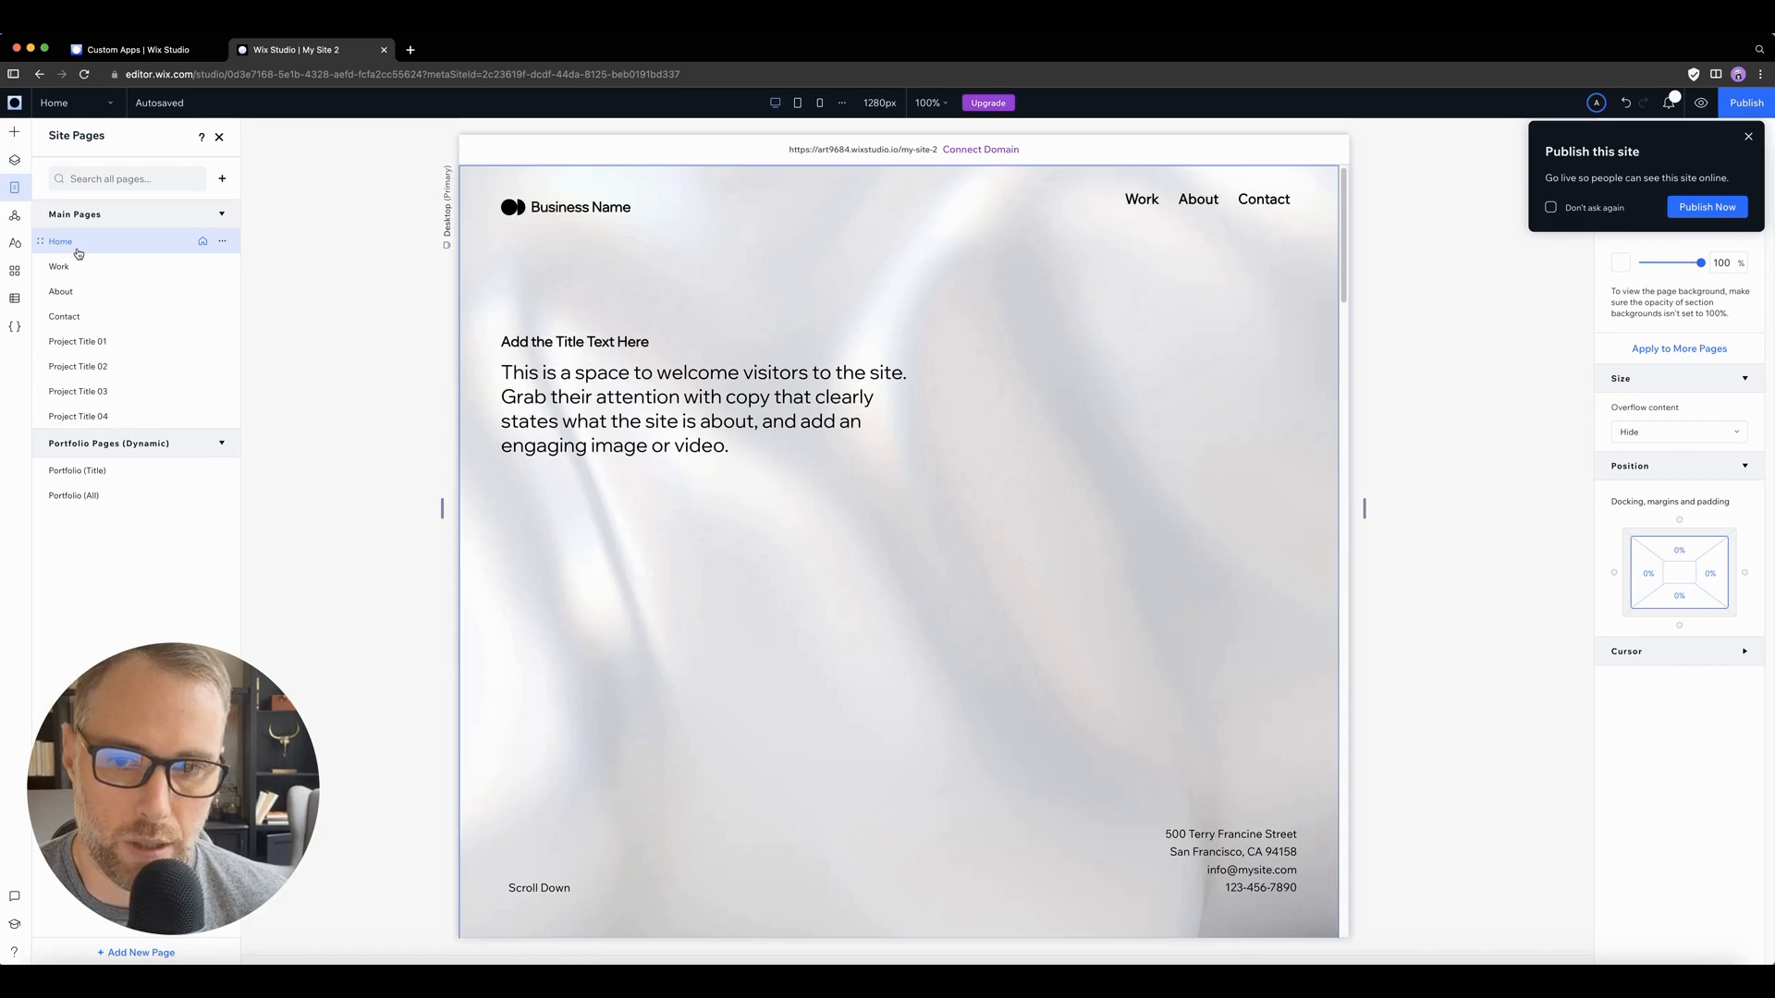
click(81, 271)
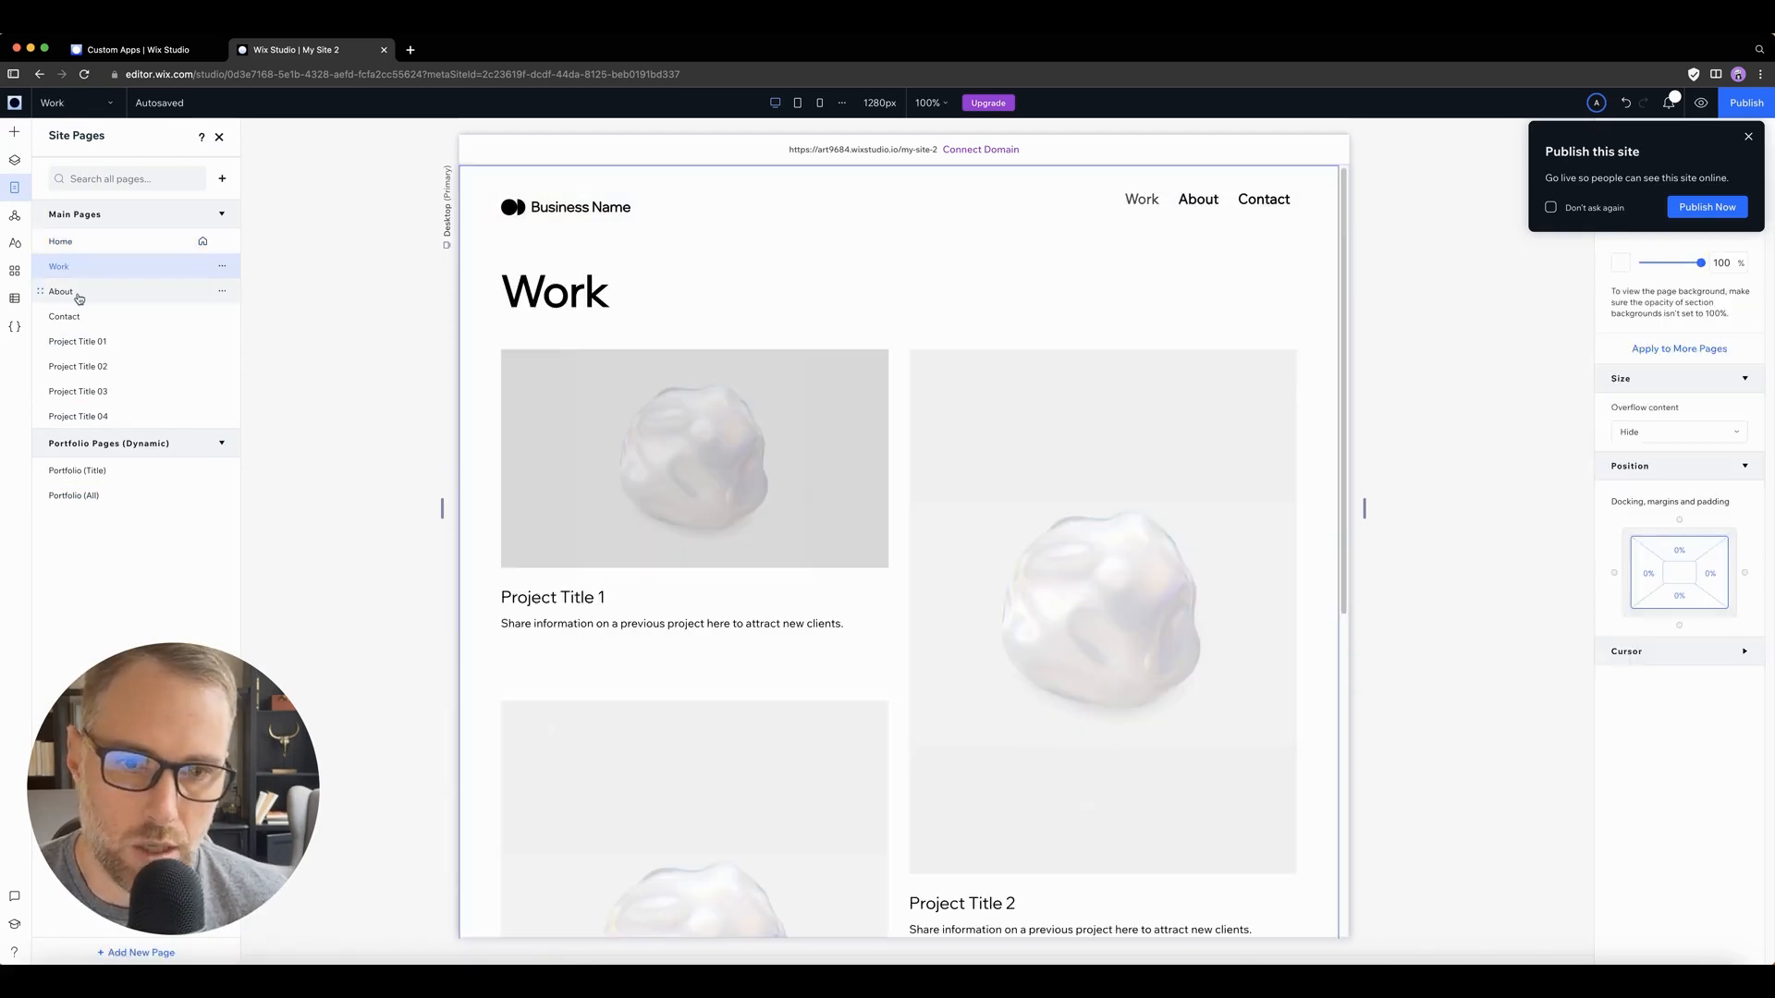
click(79, 296)
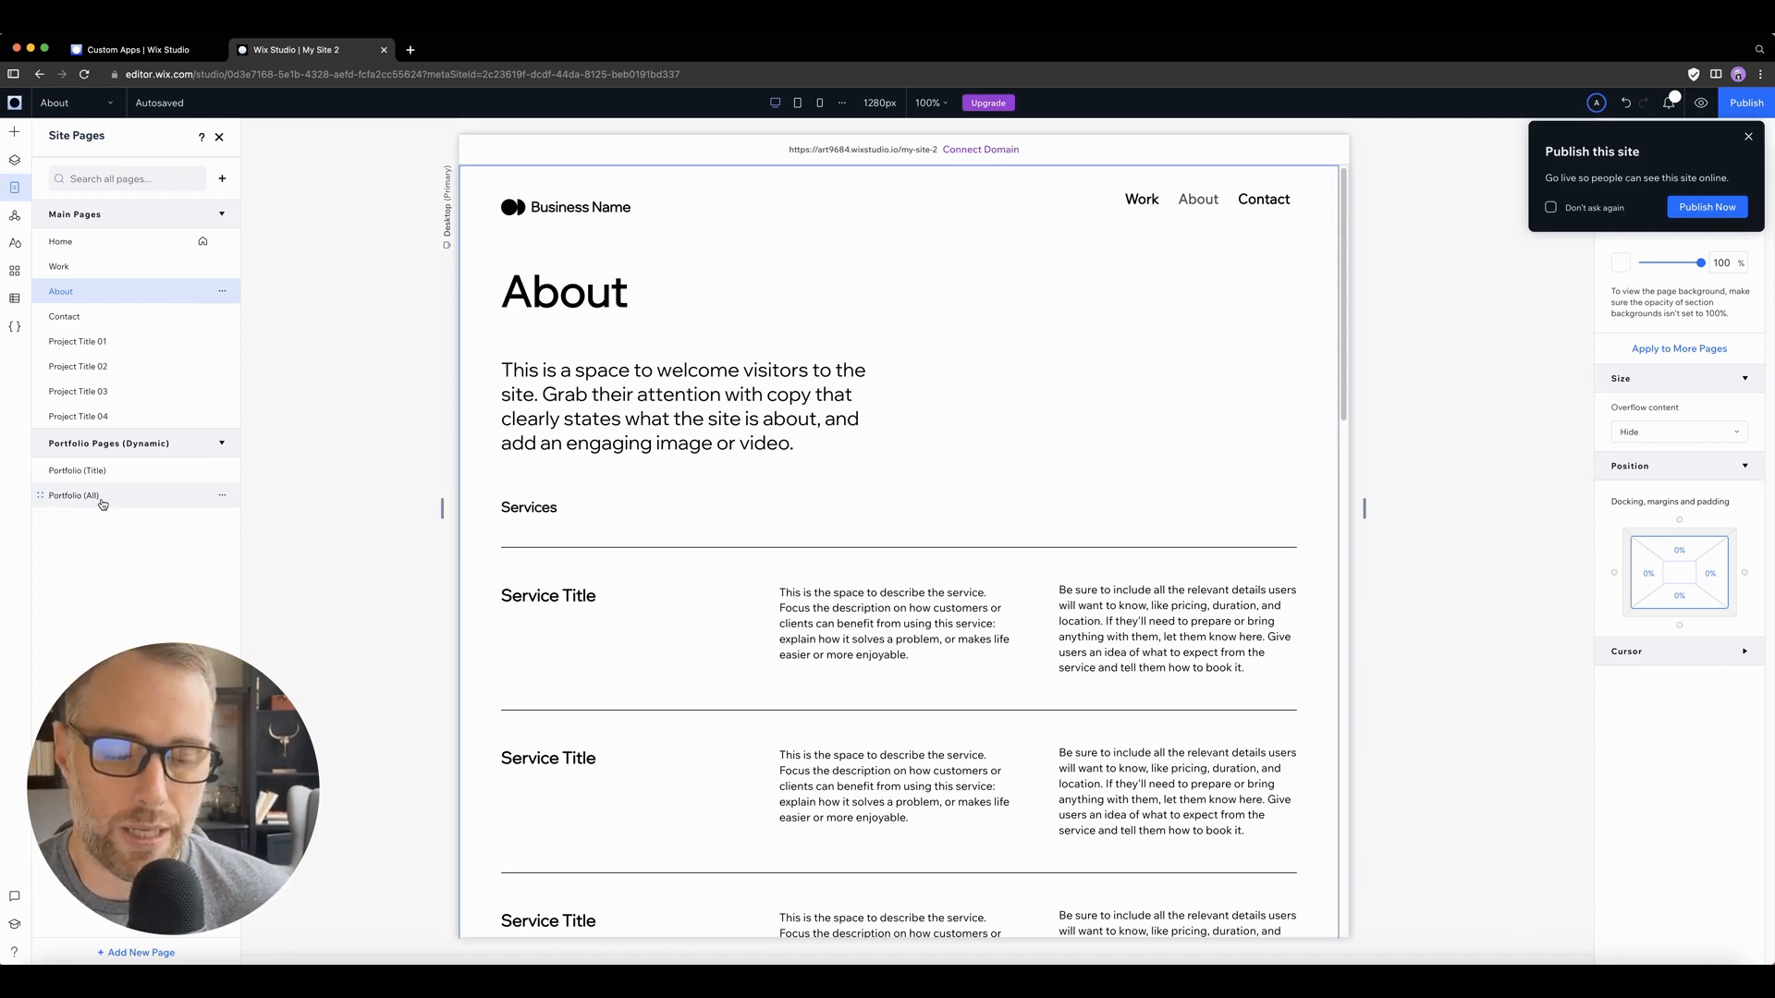
Step: Check the available actions for the Portfolio (All) dynamic page, then open the page and look through its image grid
click(222, 498)
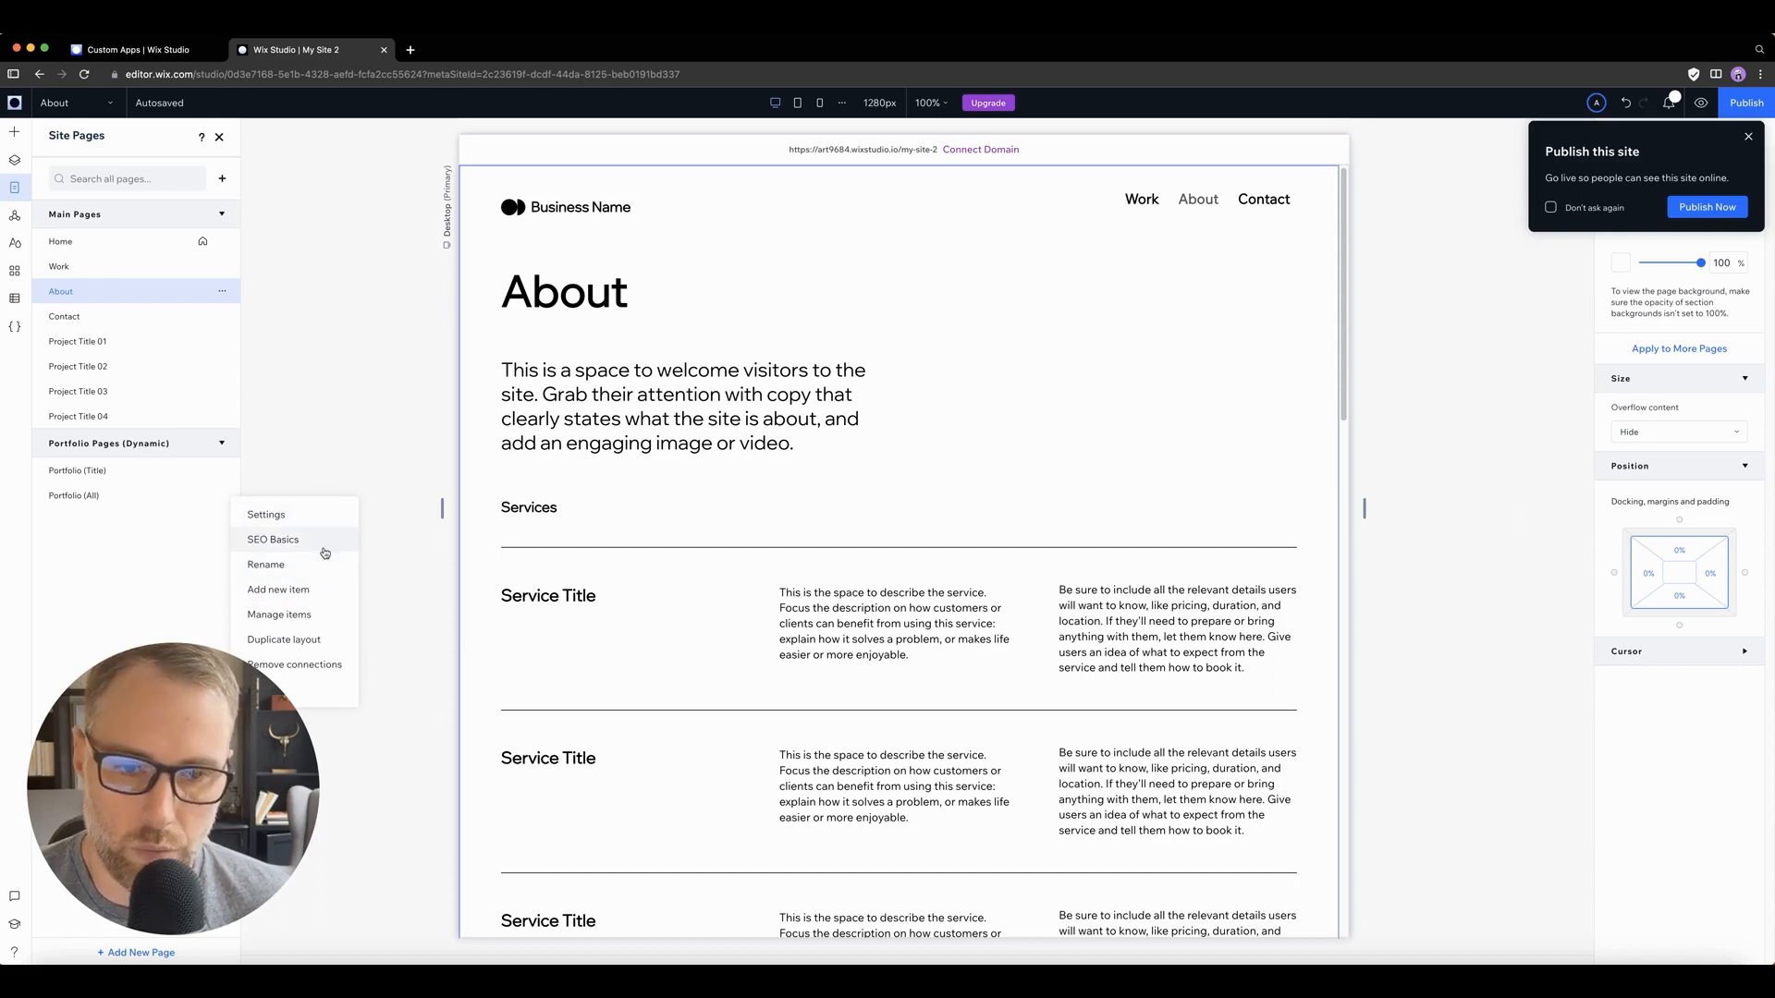
click(90, 497)
click(90, 497)
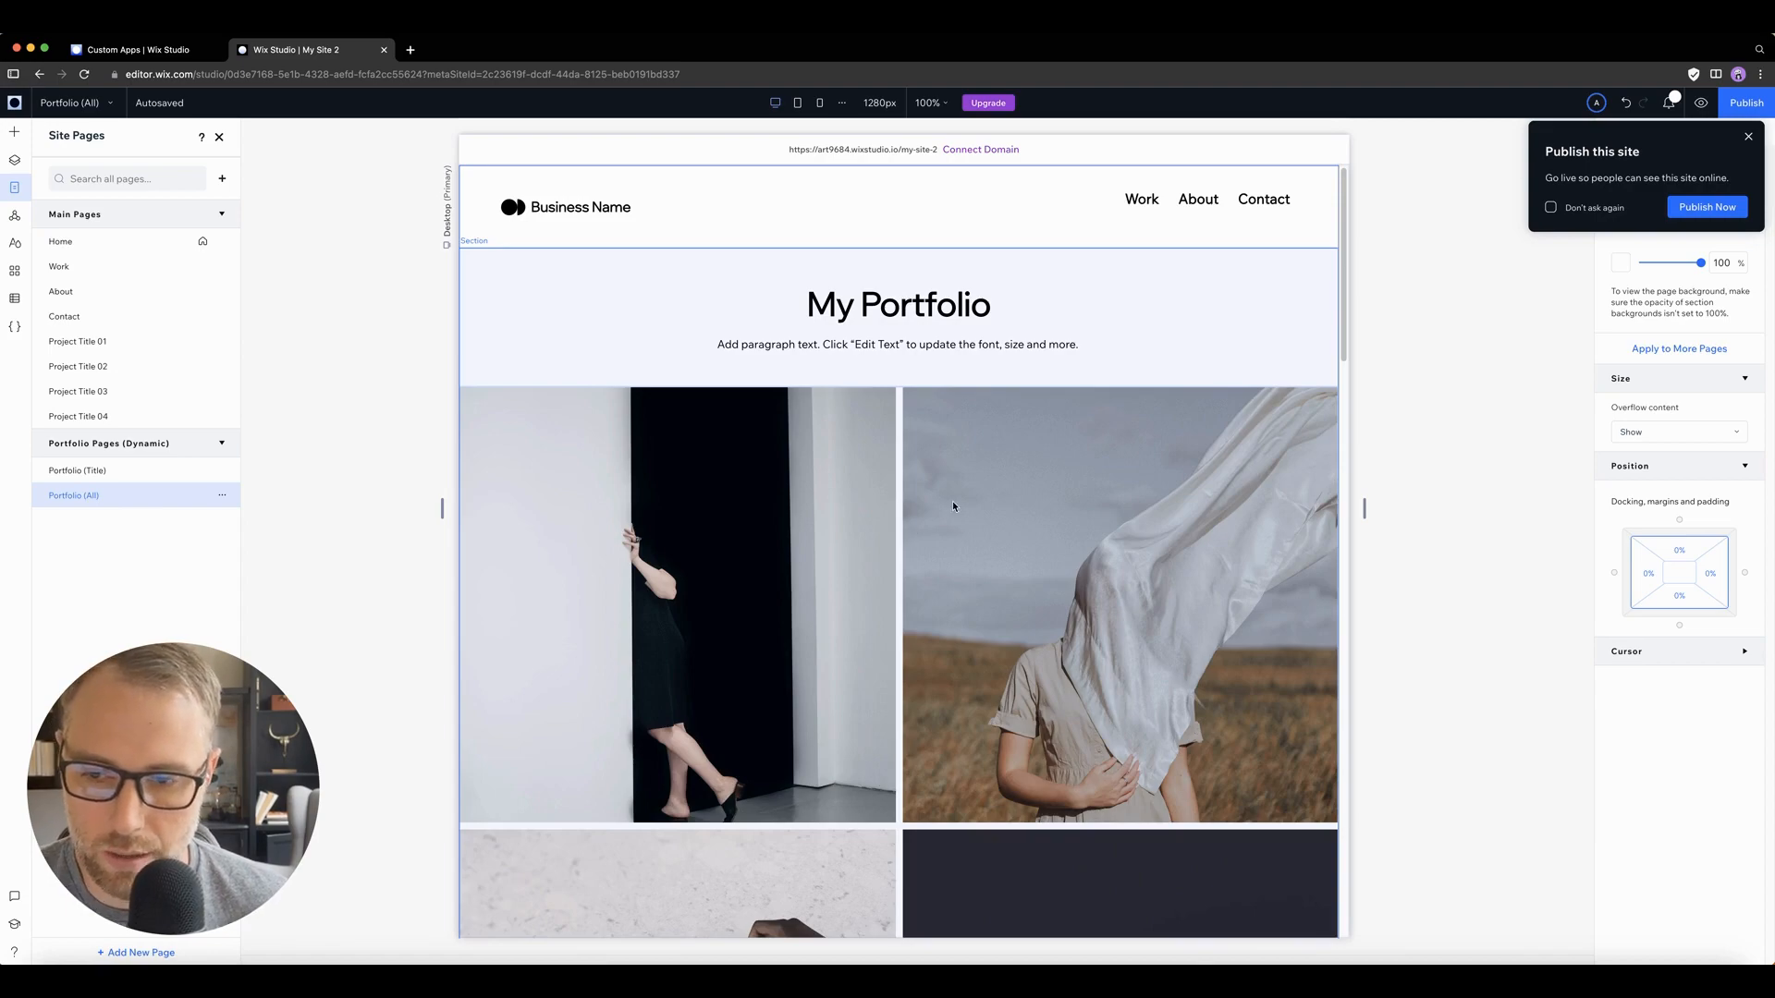
scroll(953, 504, down, 10)
scroll(950, 508, down, 7)
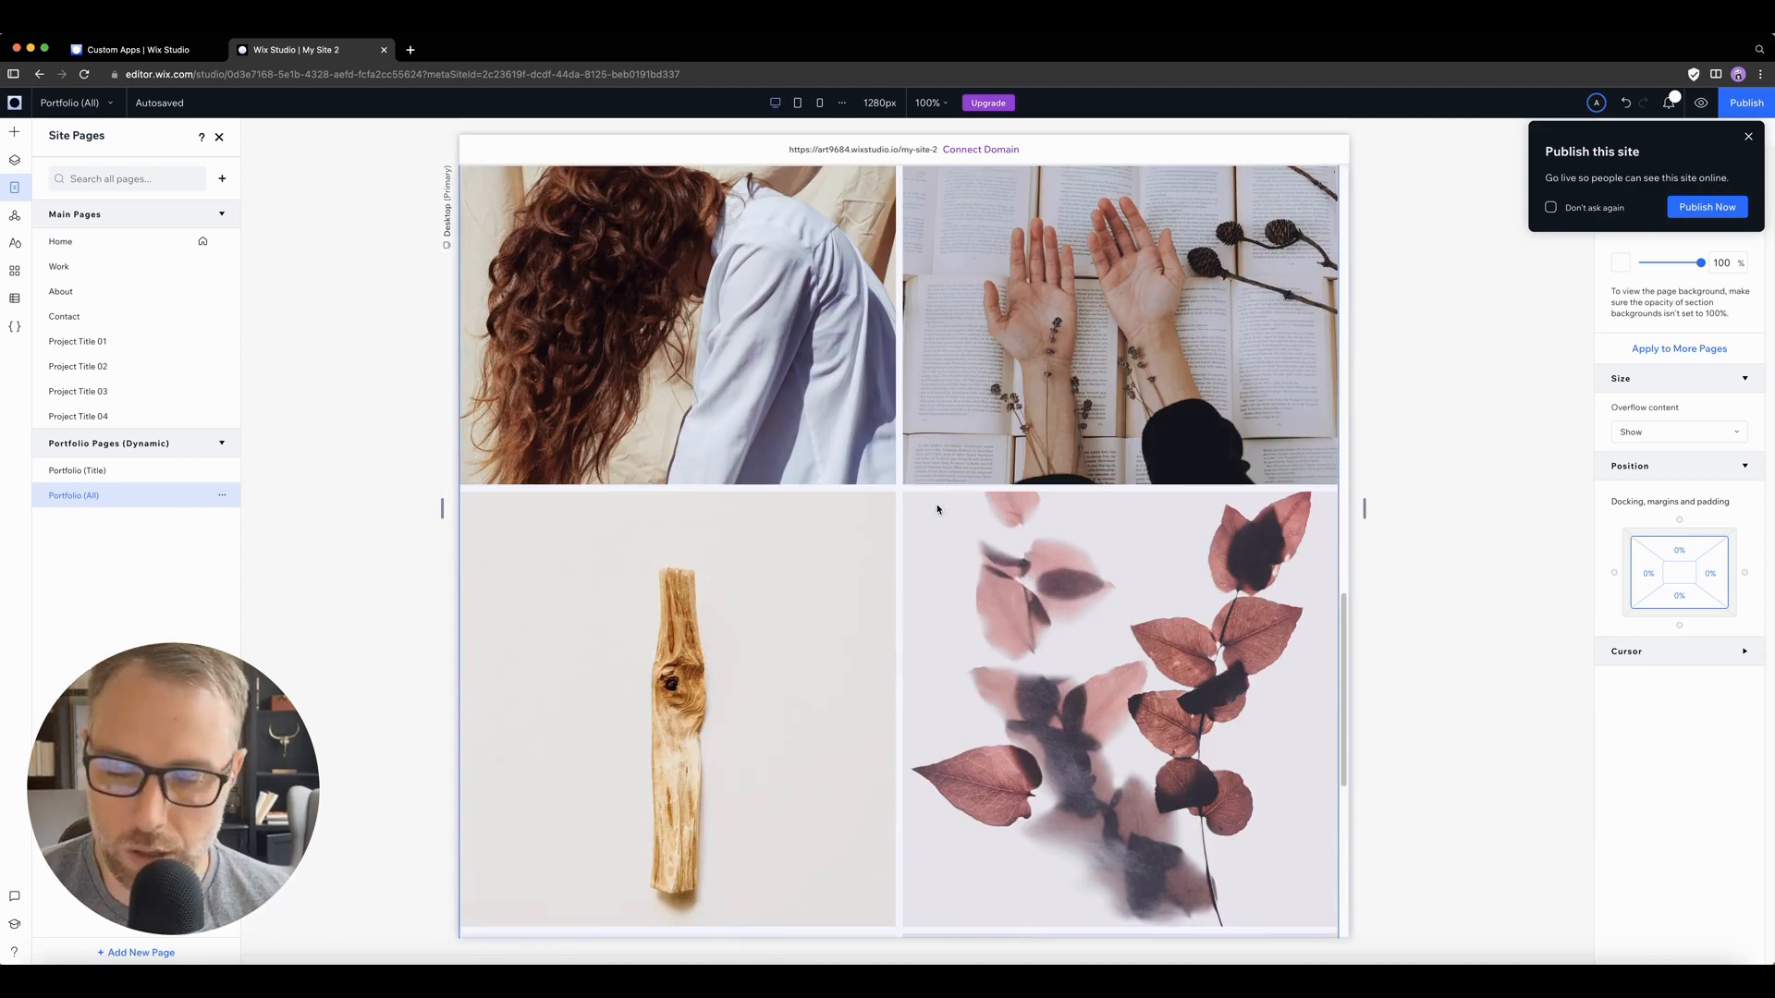
scroll(938, 509, down, 5)
scroll(848, 447, up, 20)
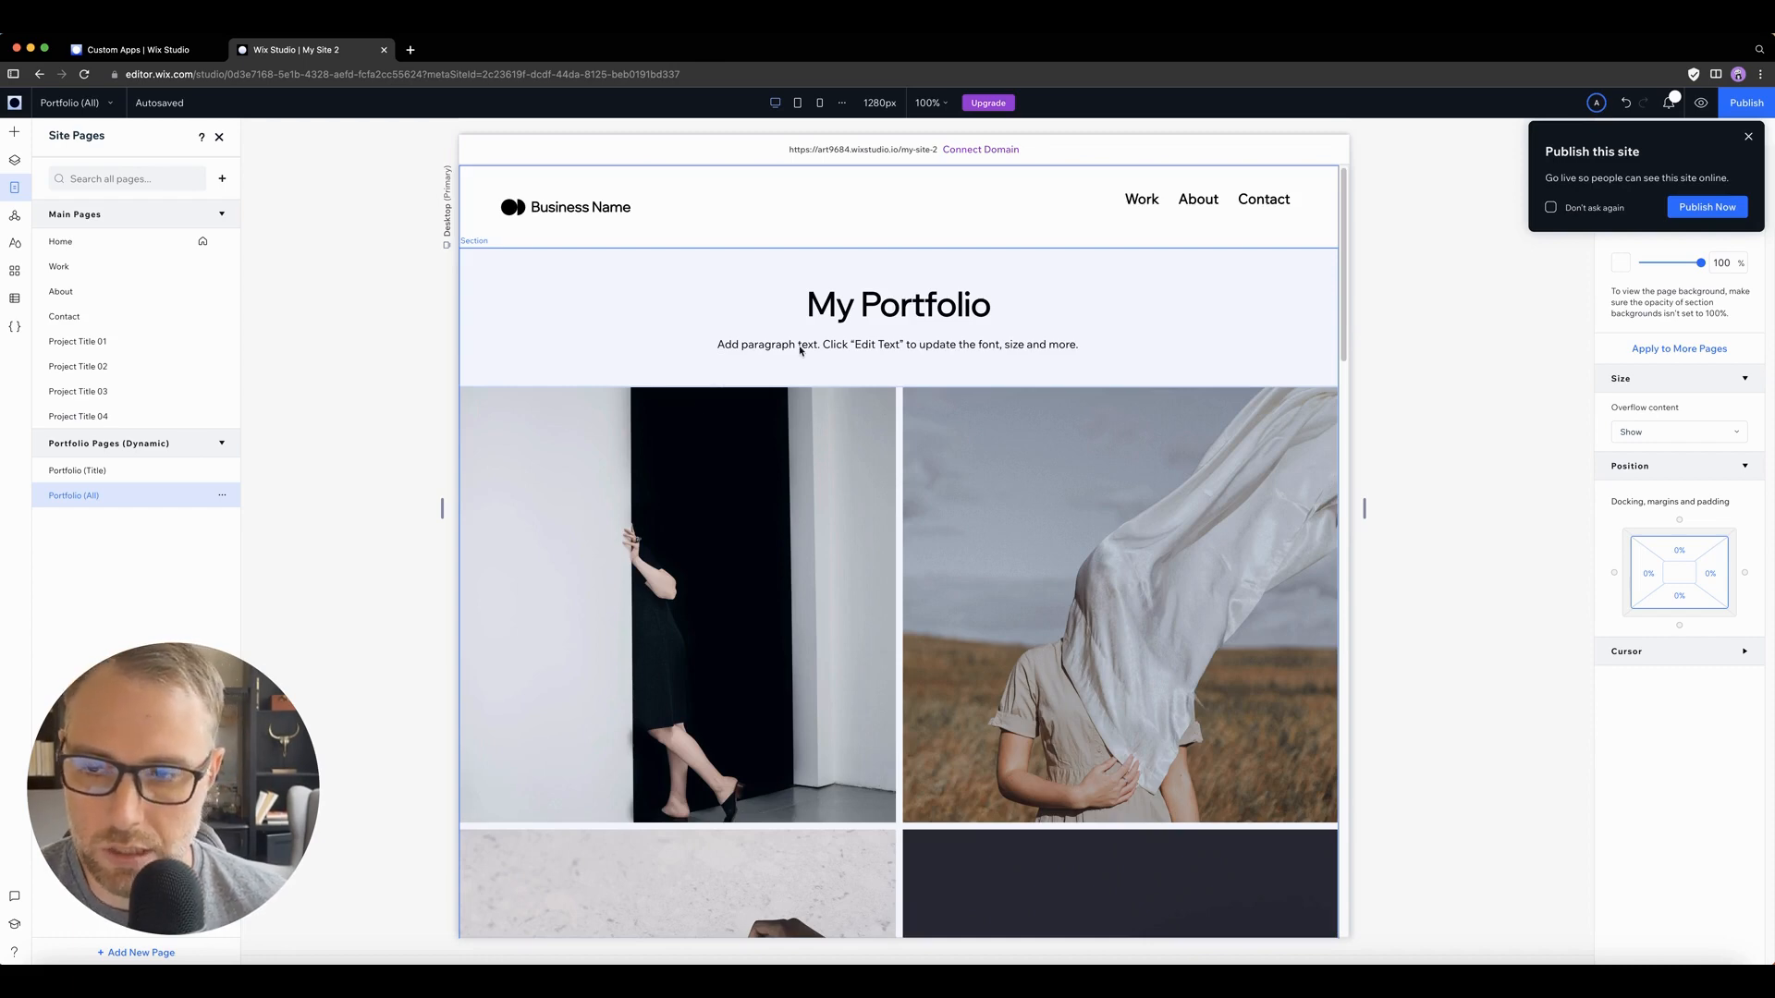
Step: Replace the paragraph text below the My Portfolio heading with "My photo collection"
click(923, 334)
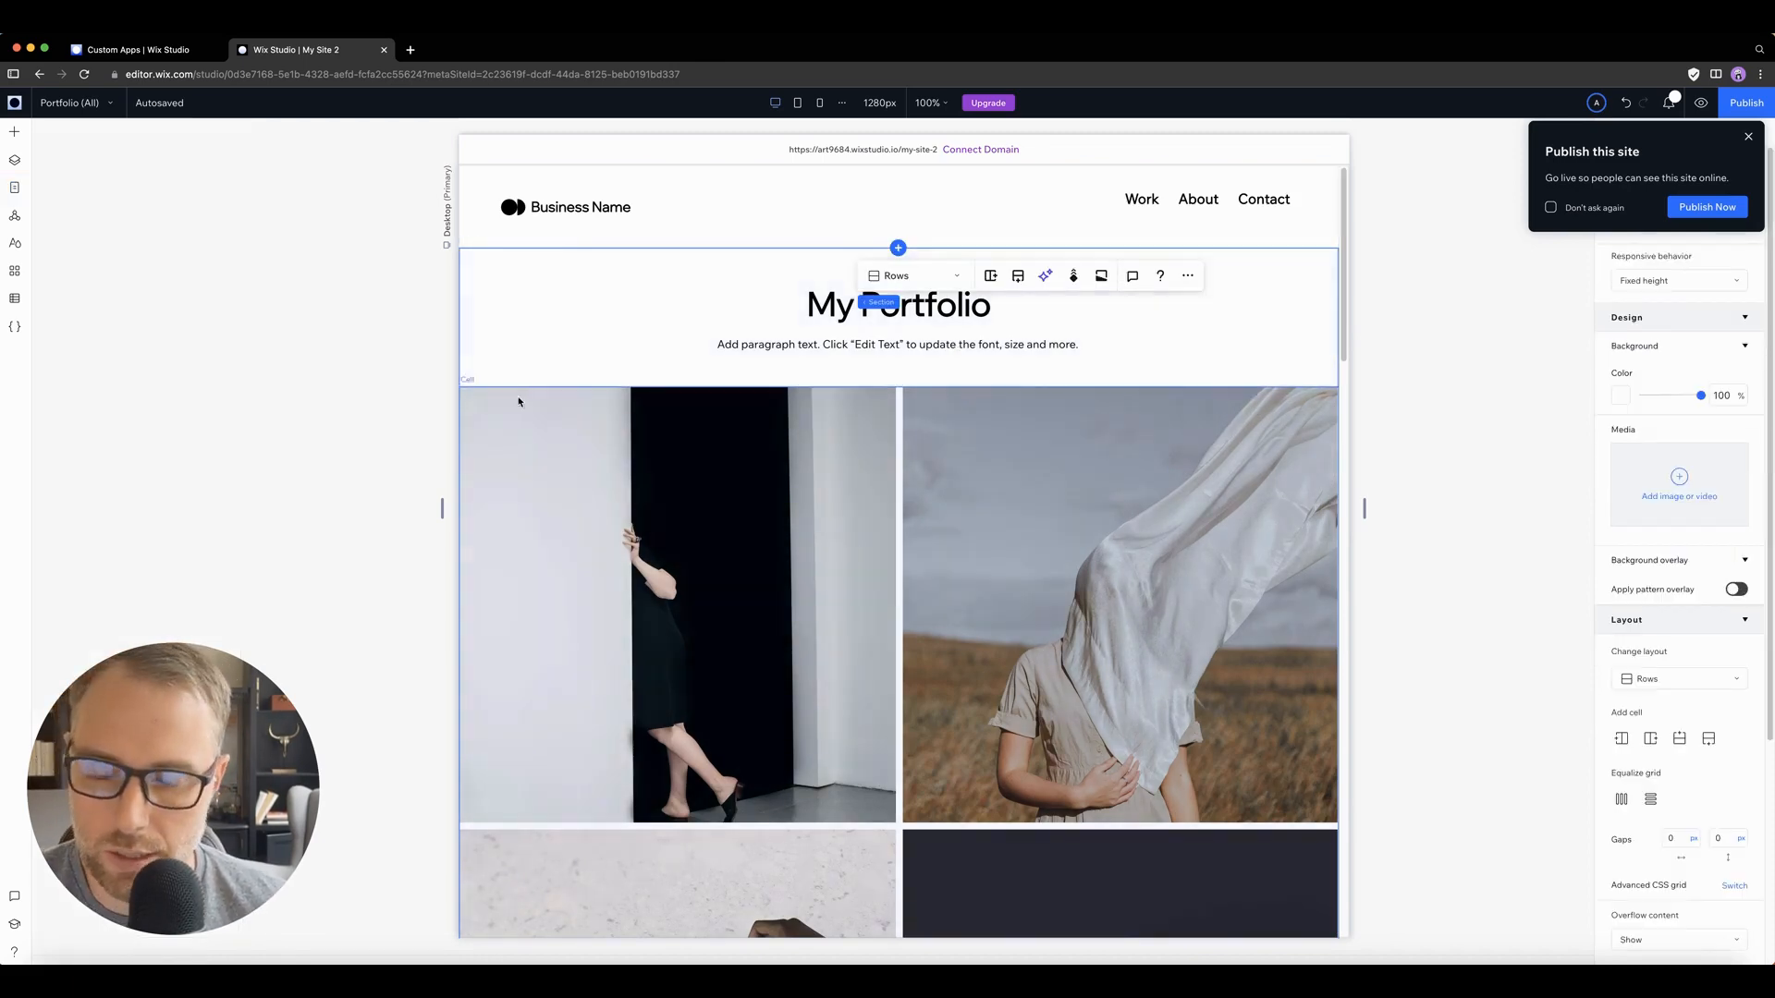
click(824, 308)
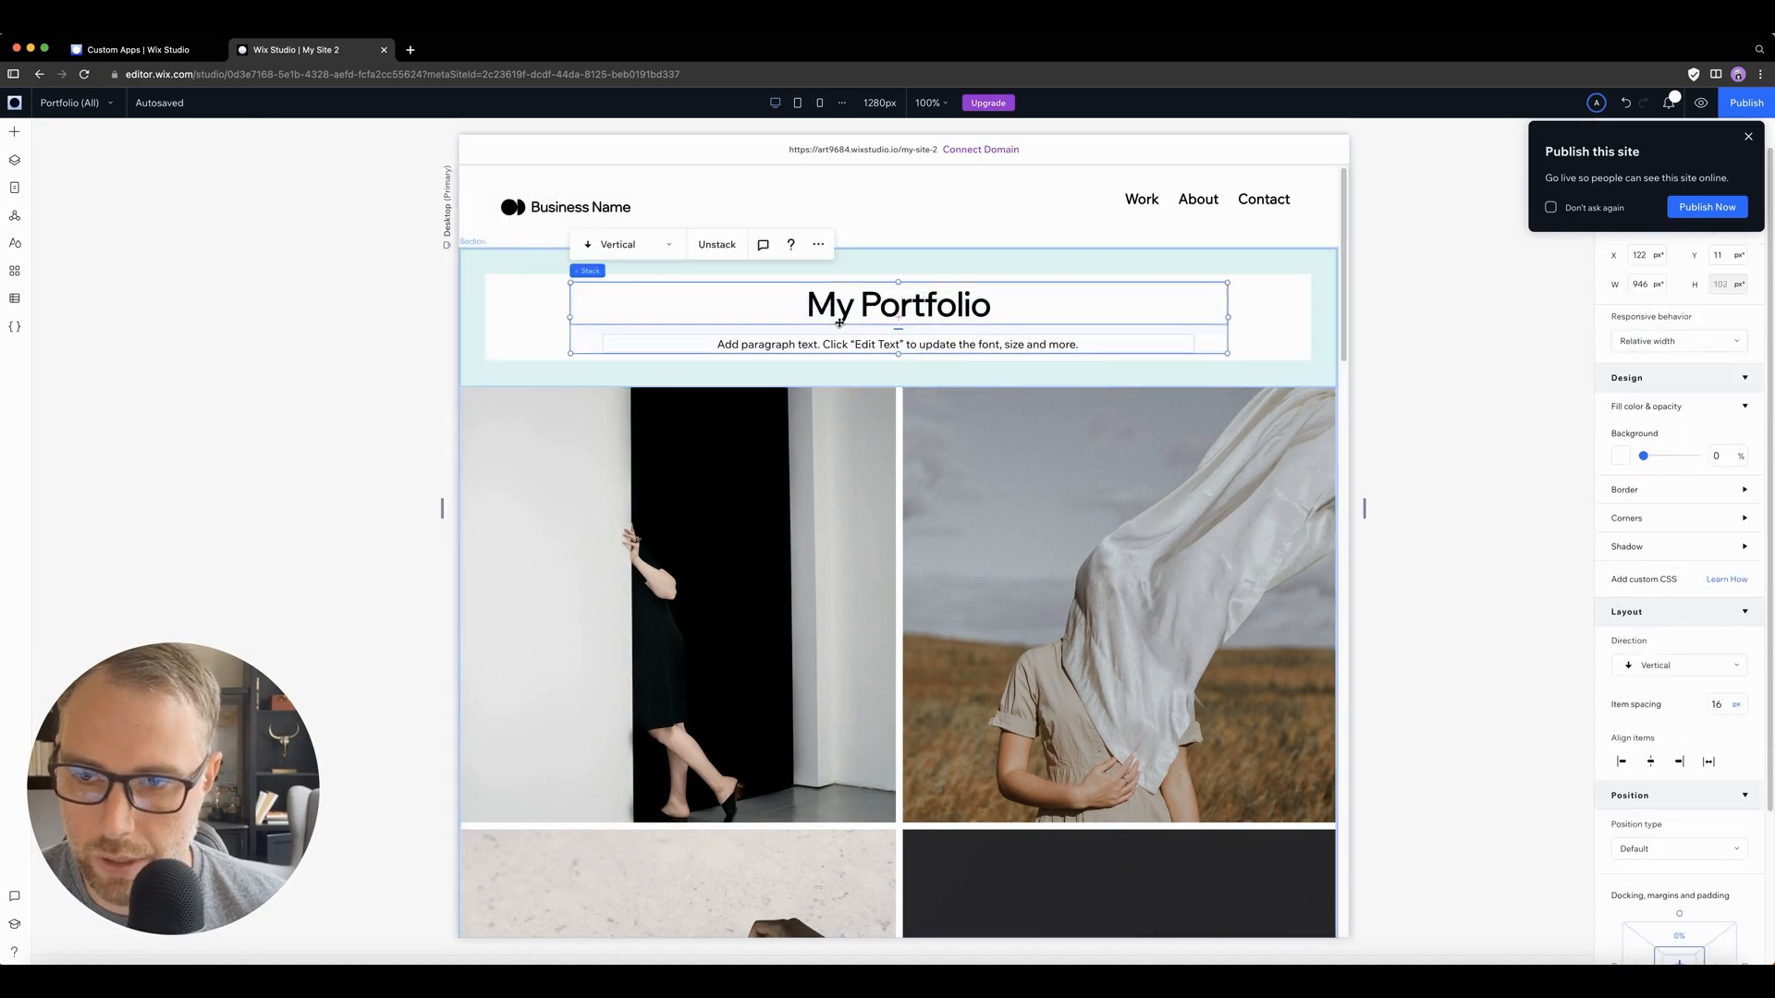
double_click(843, 308)
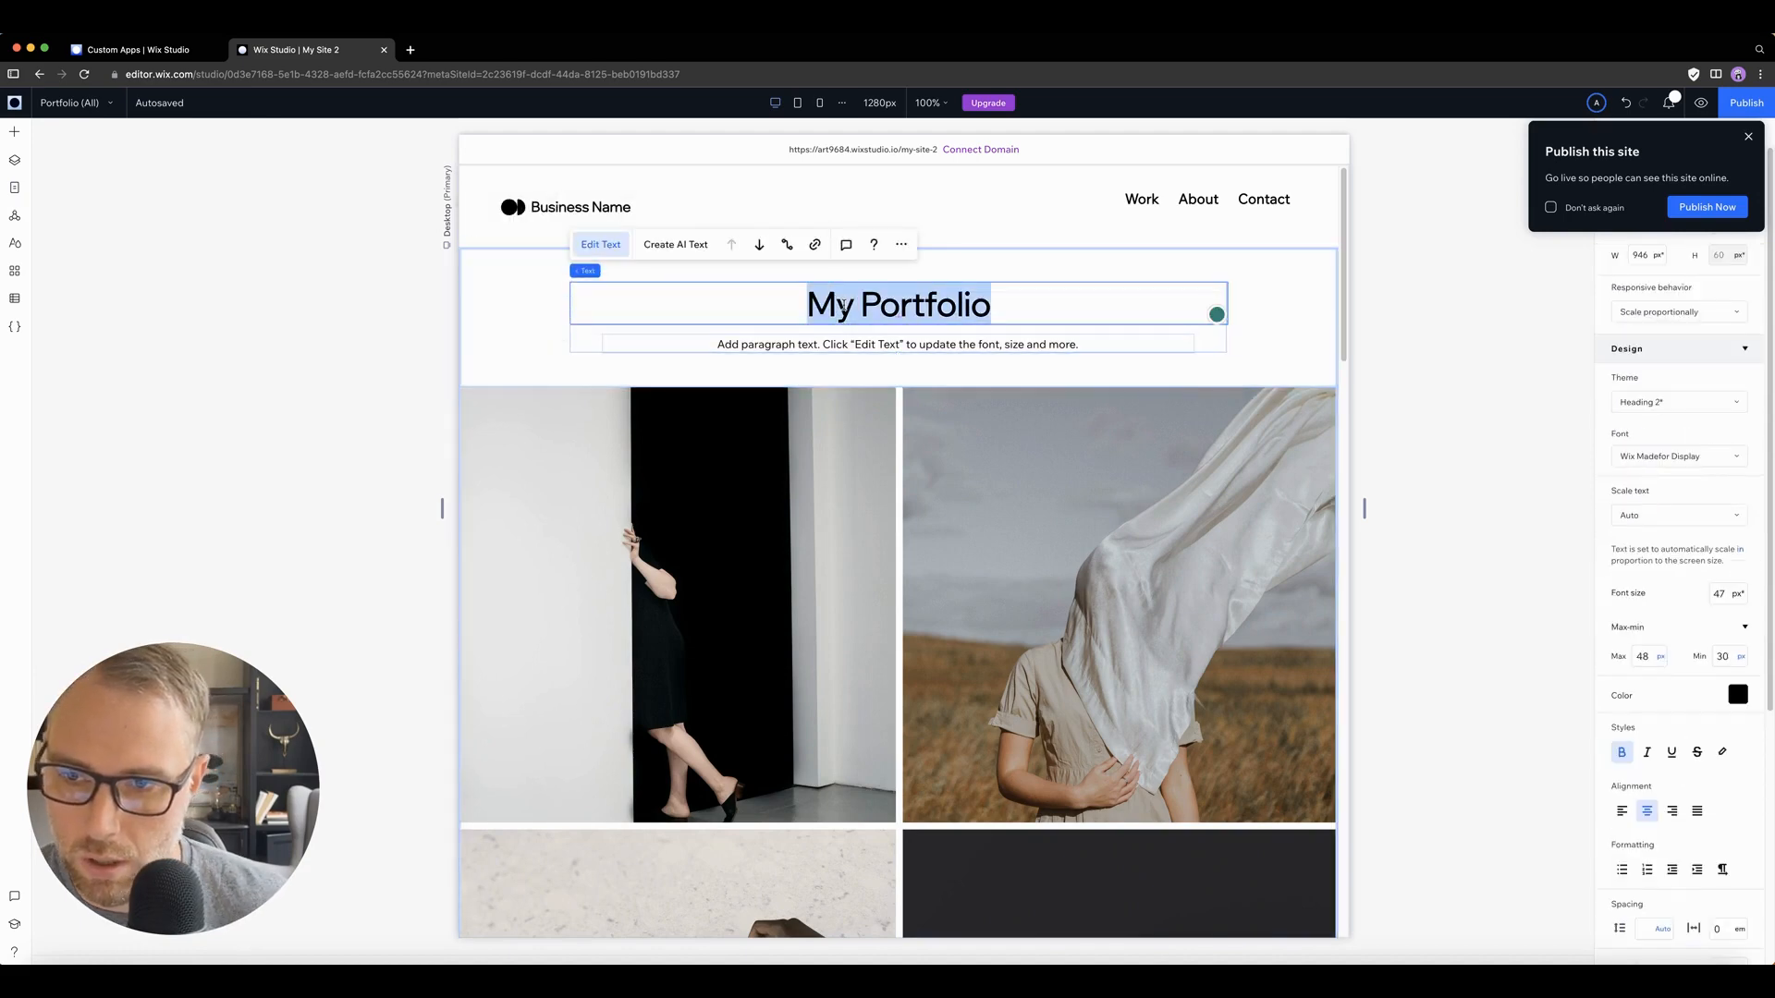
click(828, 345)
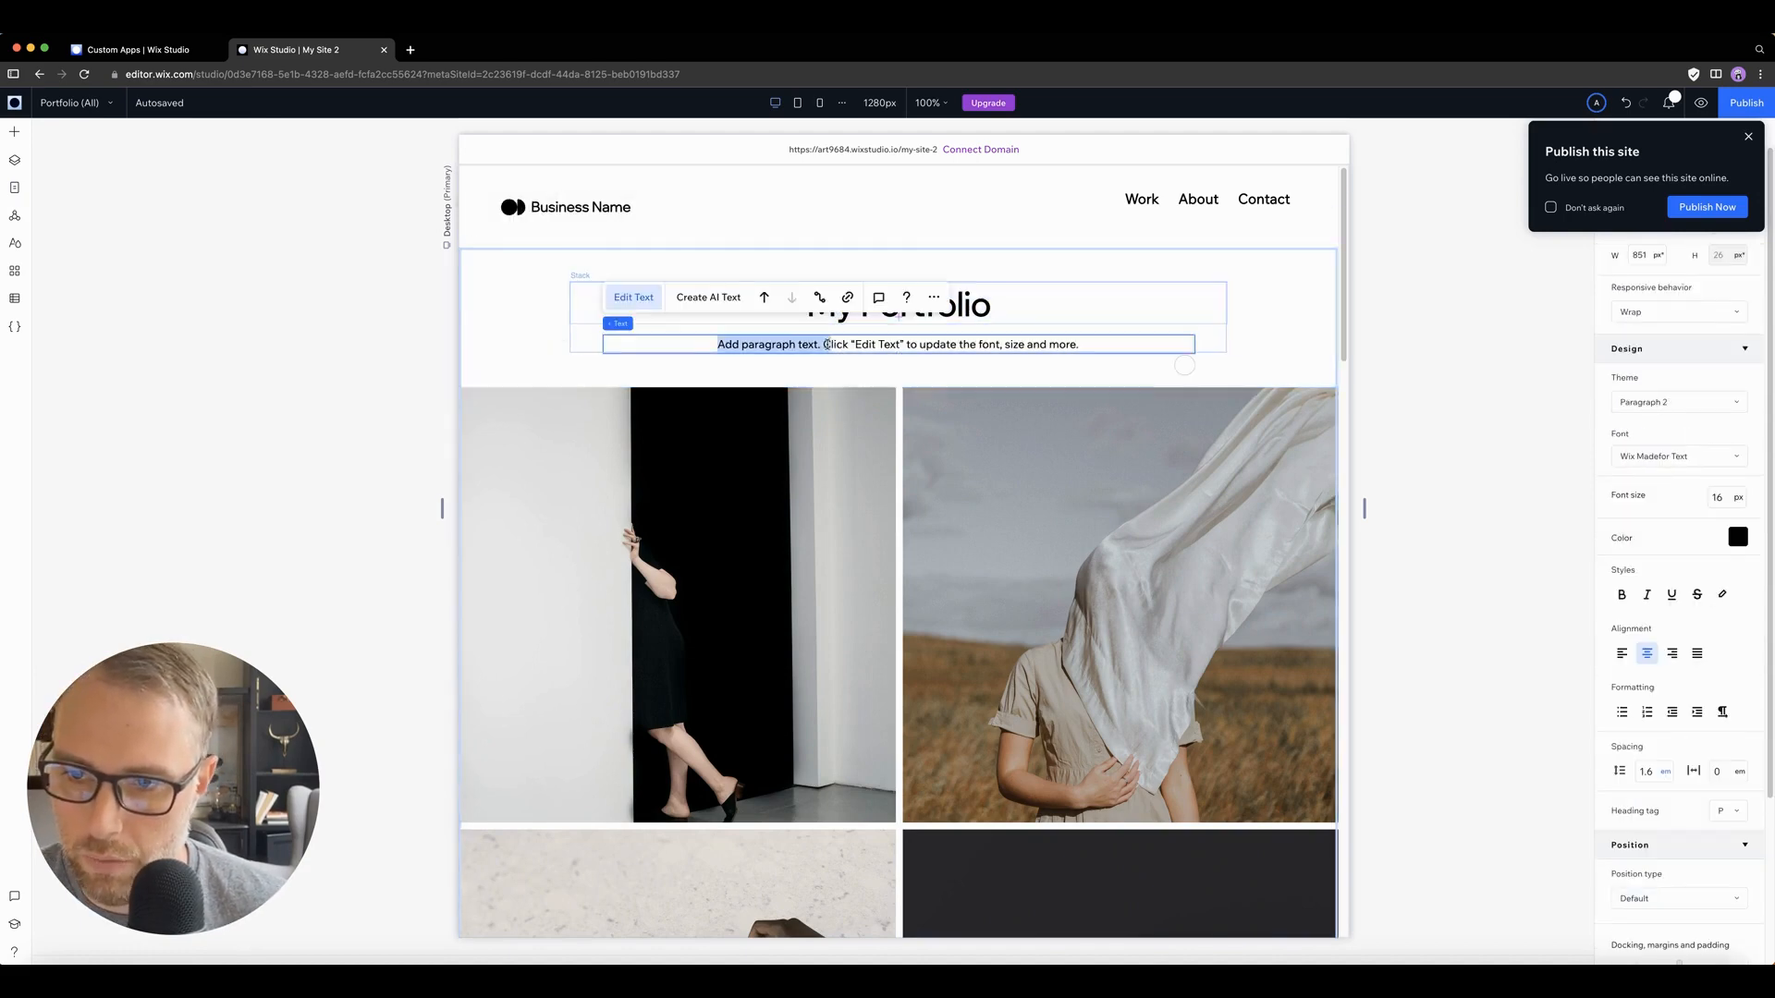
double_click(827, 345)
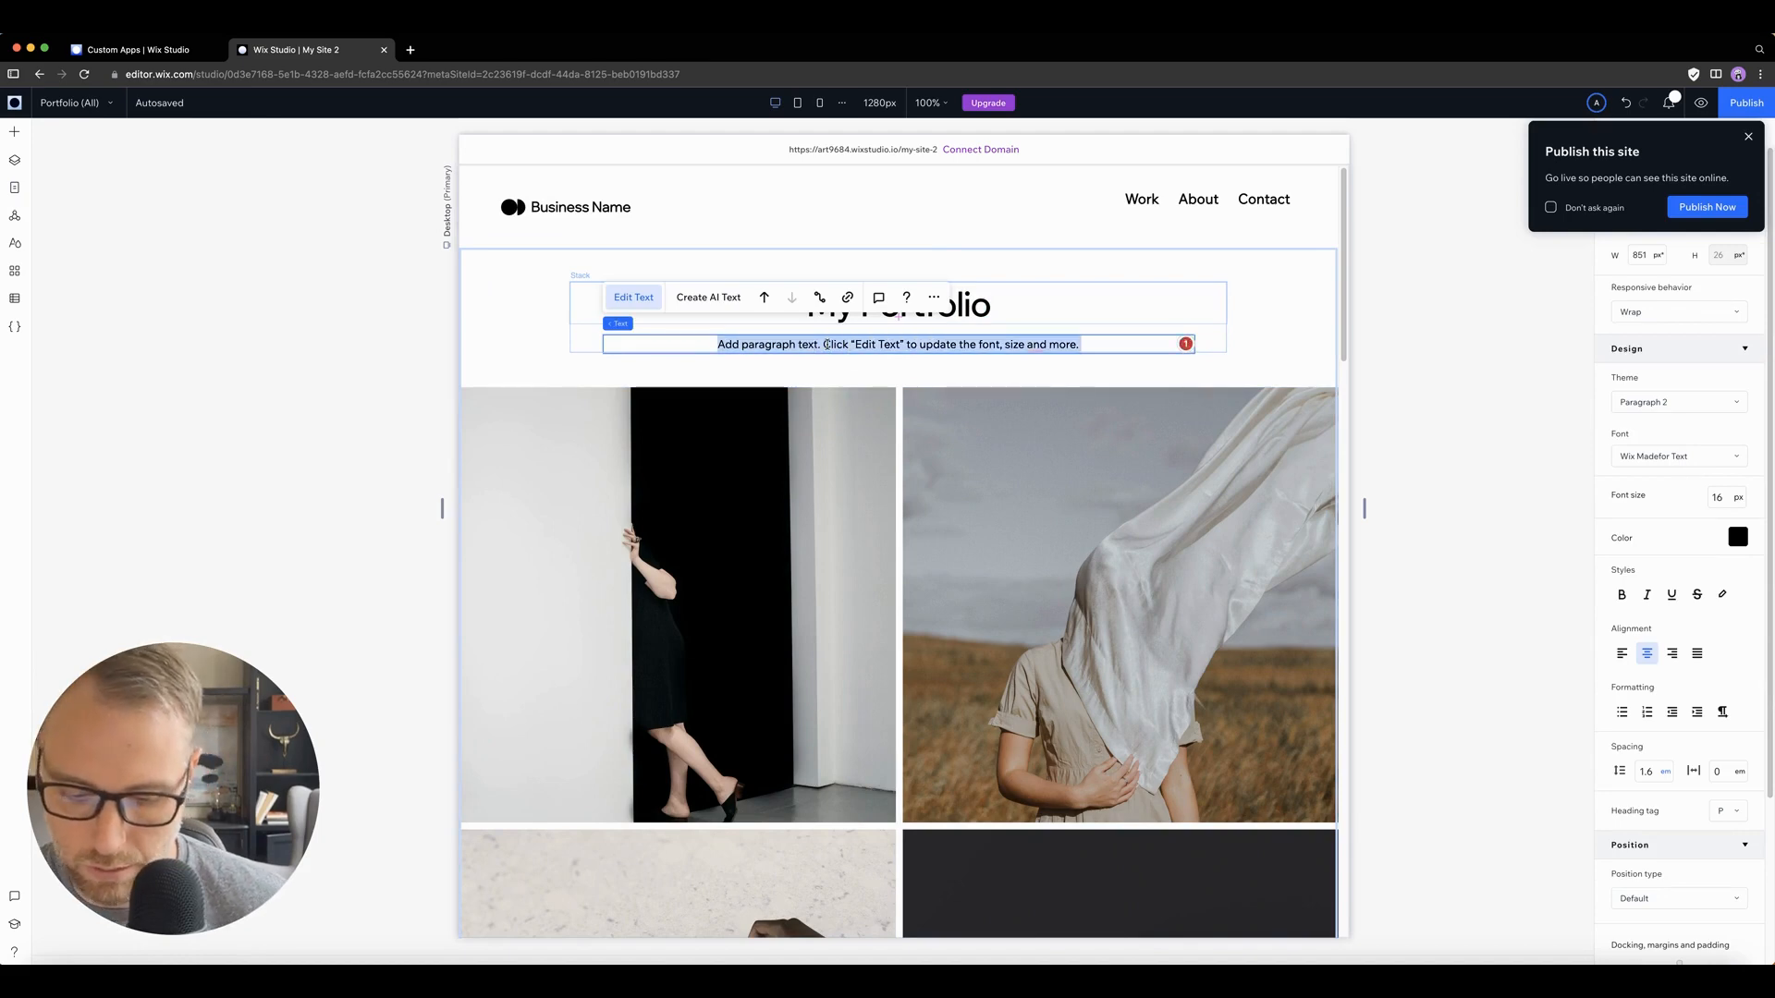
text(My)
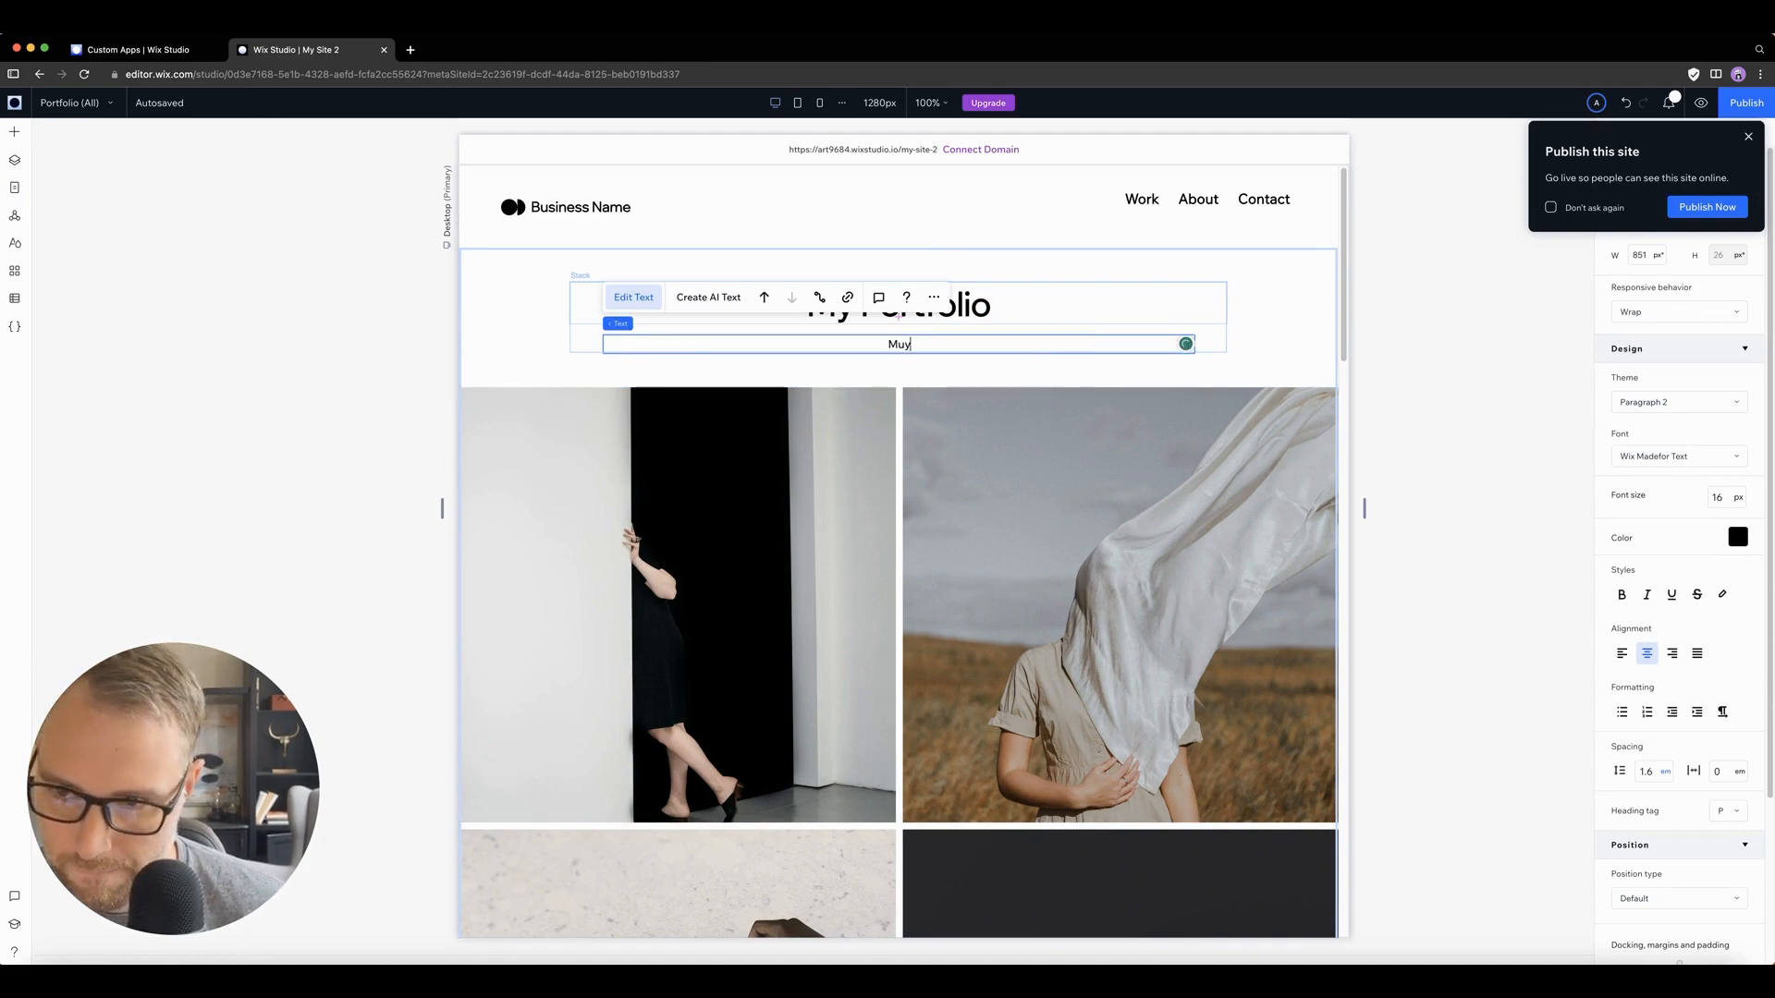
text( ph)
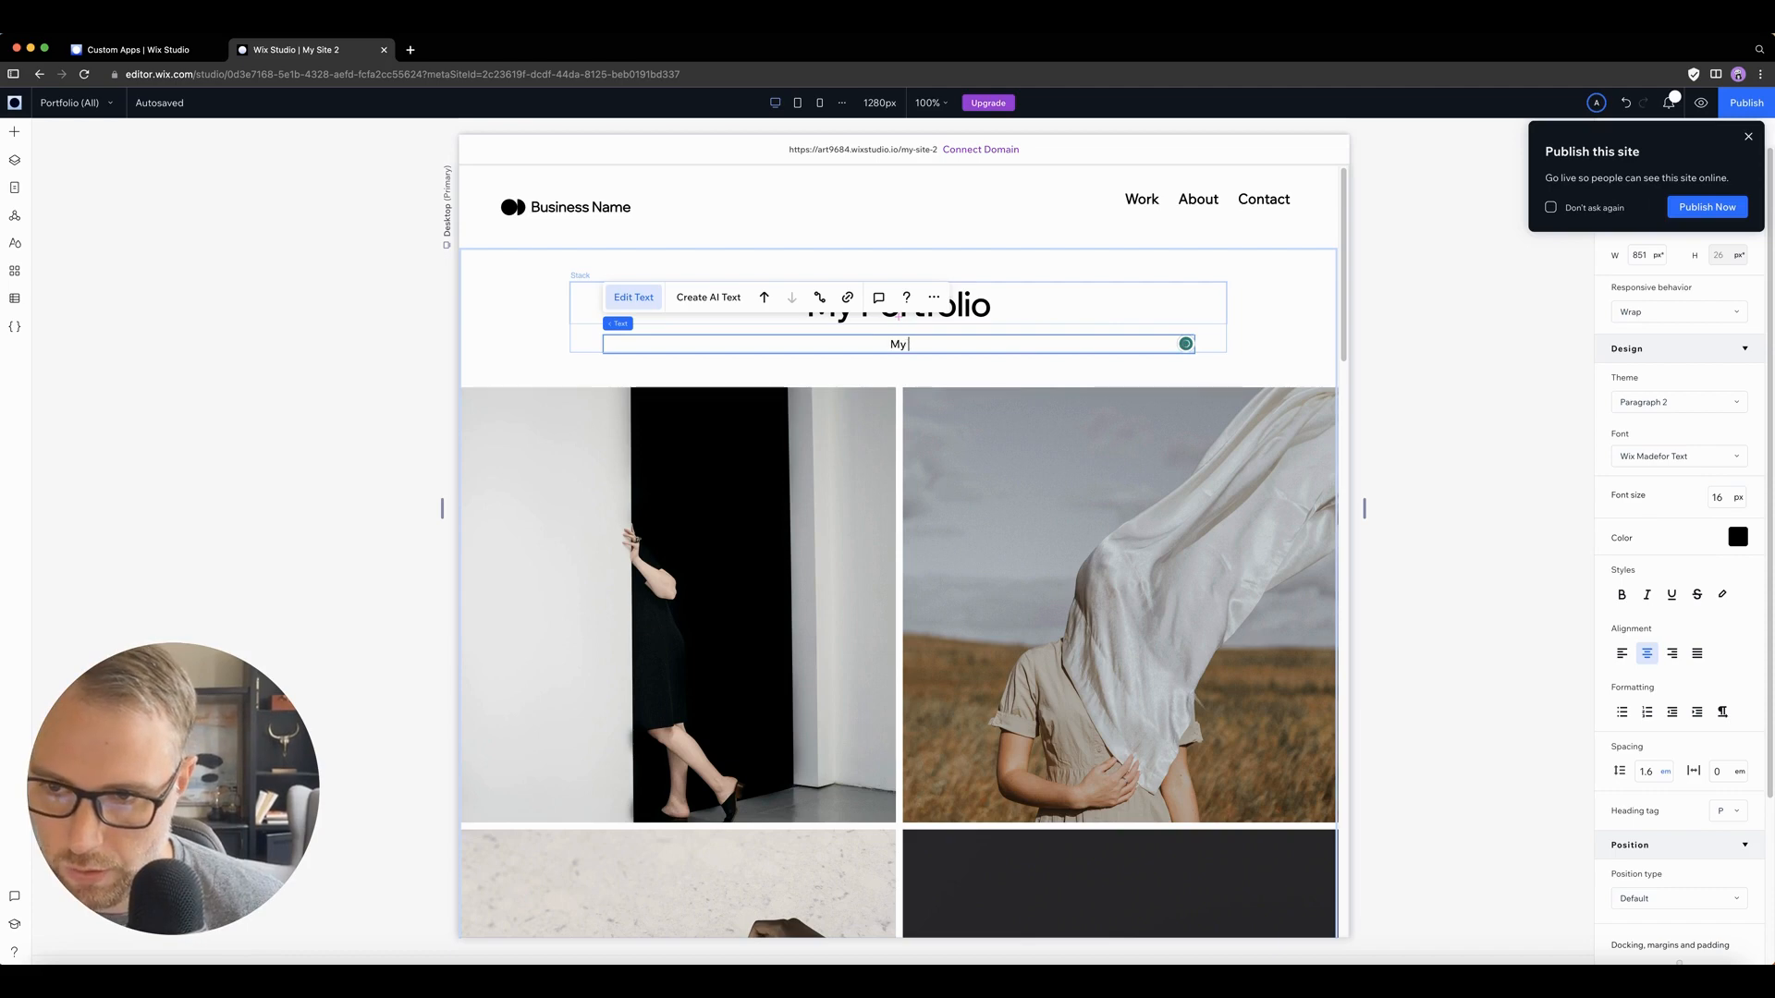
text(oto collection)
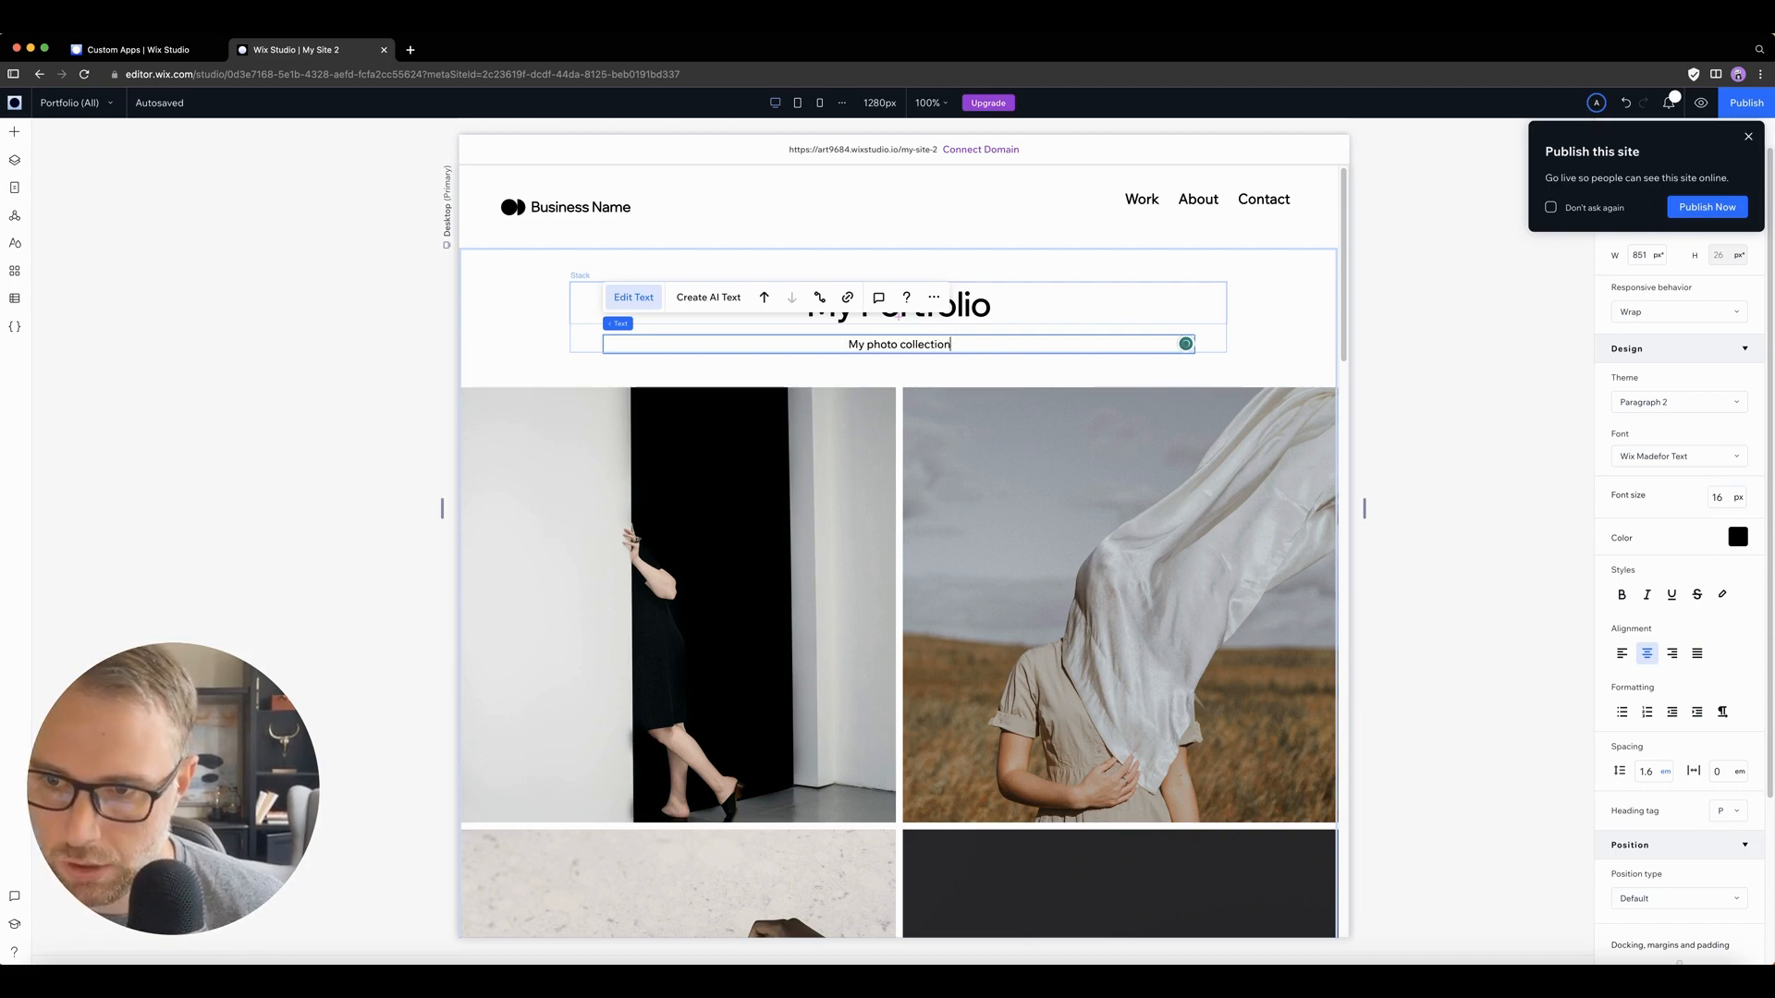
key(Return)
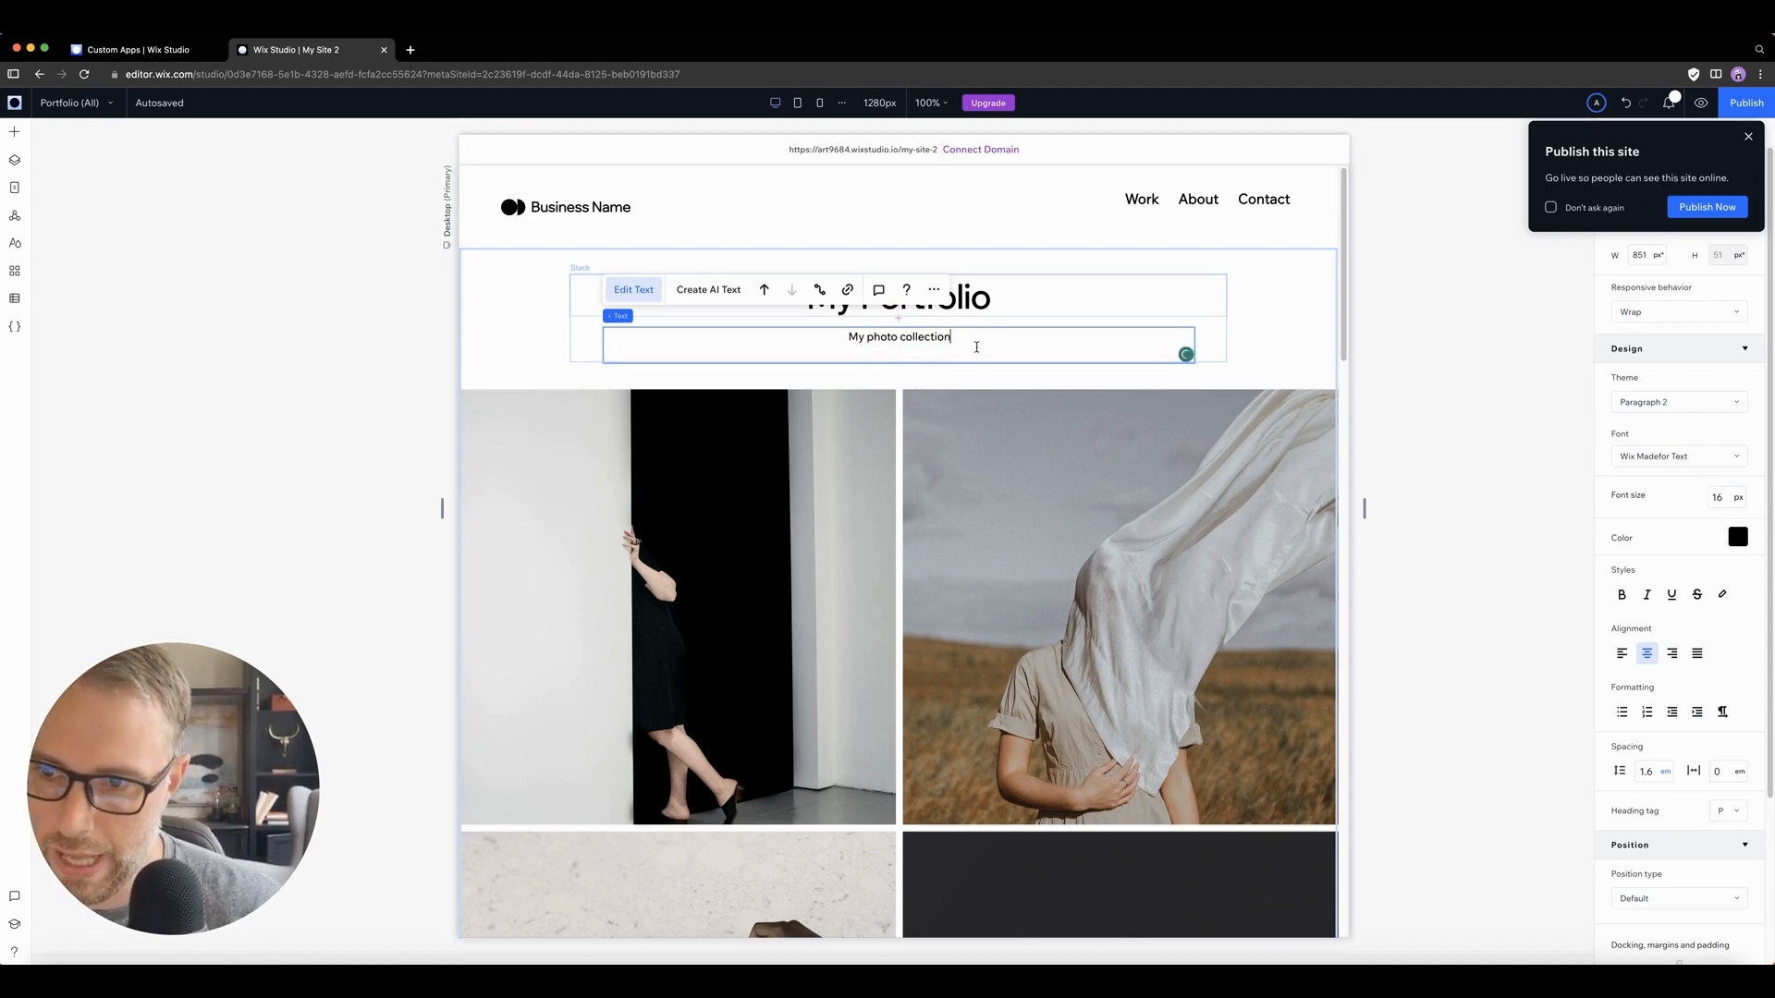
click(1276, 347)
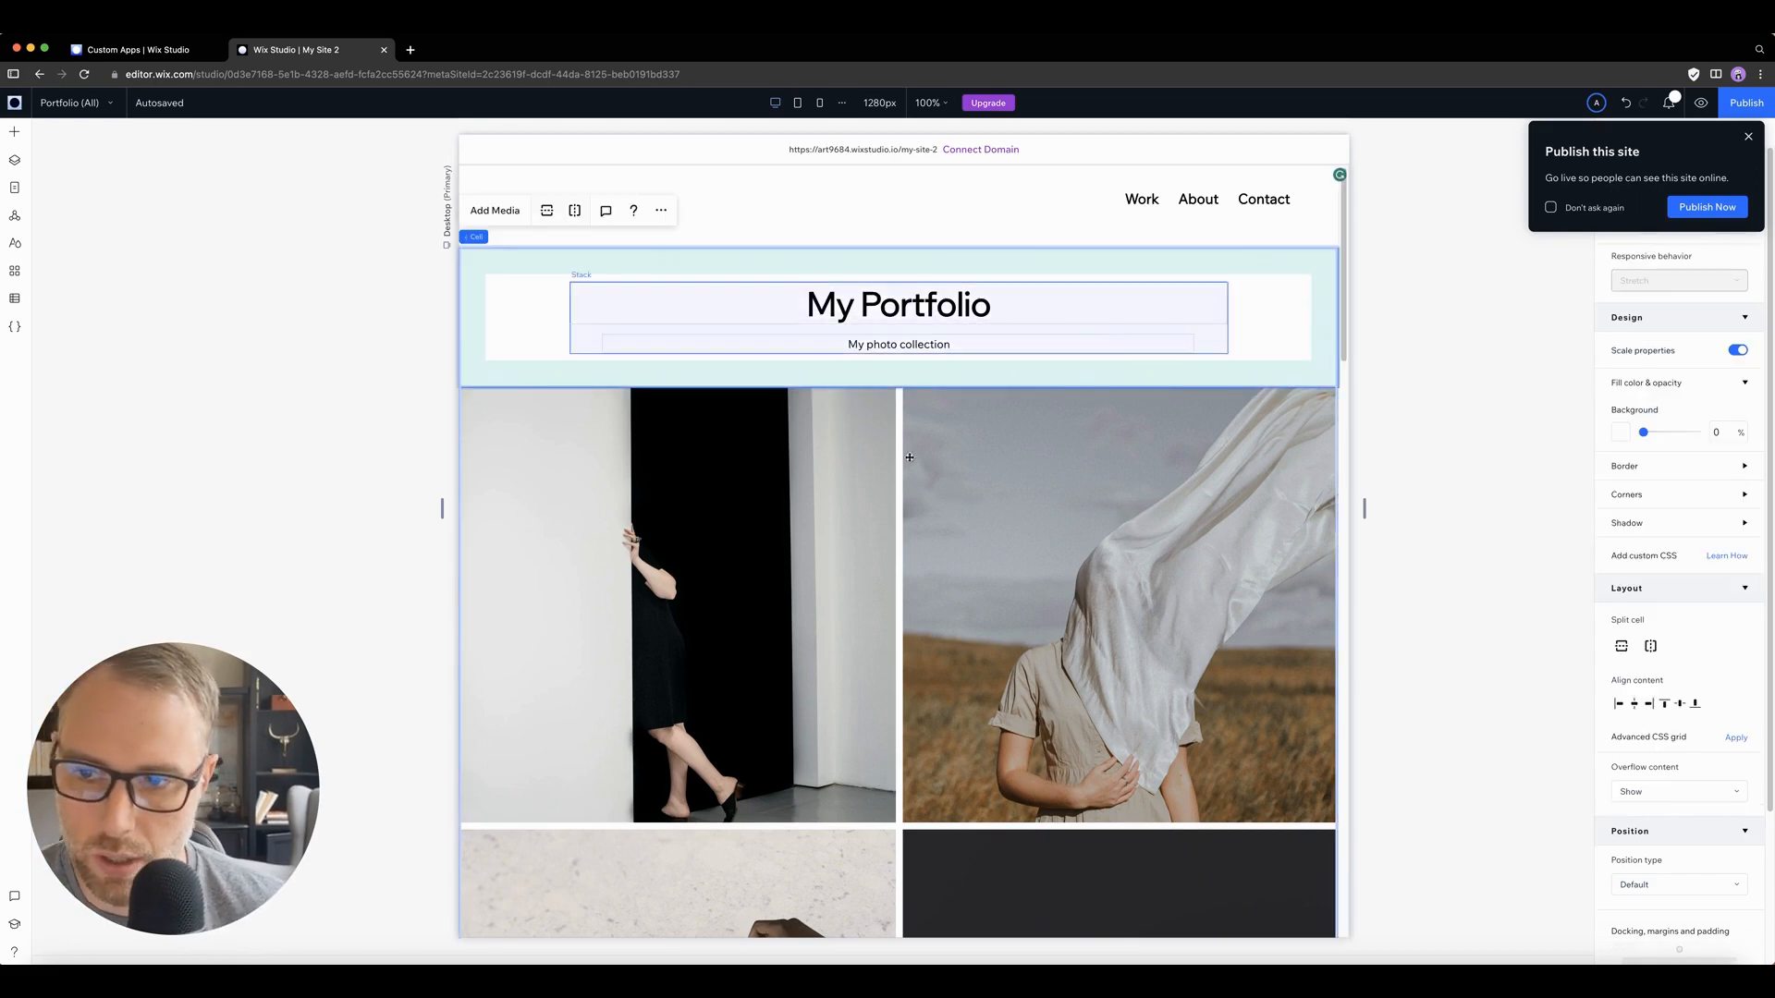
Step: Dismiss the publish prompt and set the border opacity of the heading and subtitle stack to 63%
click(869, 344)
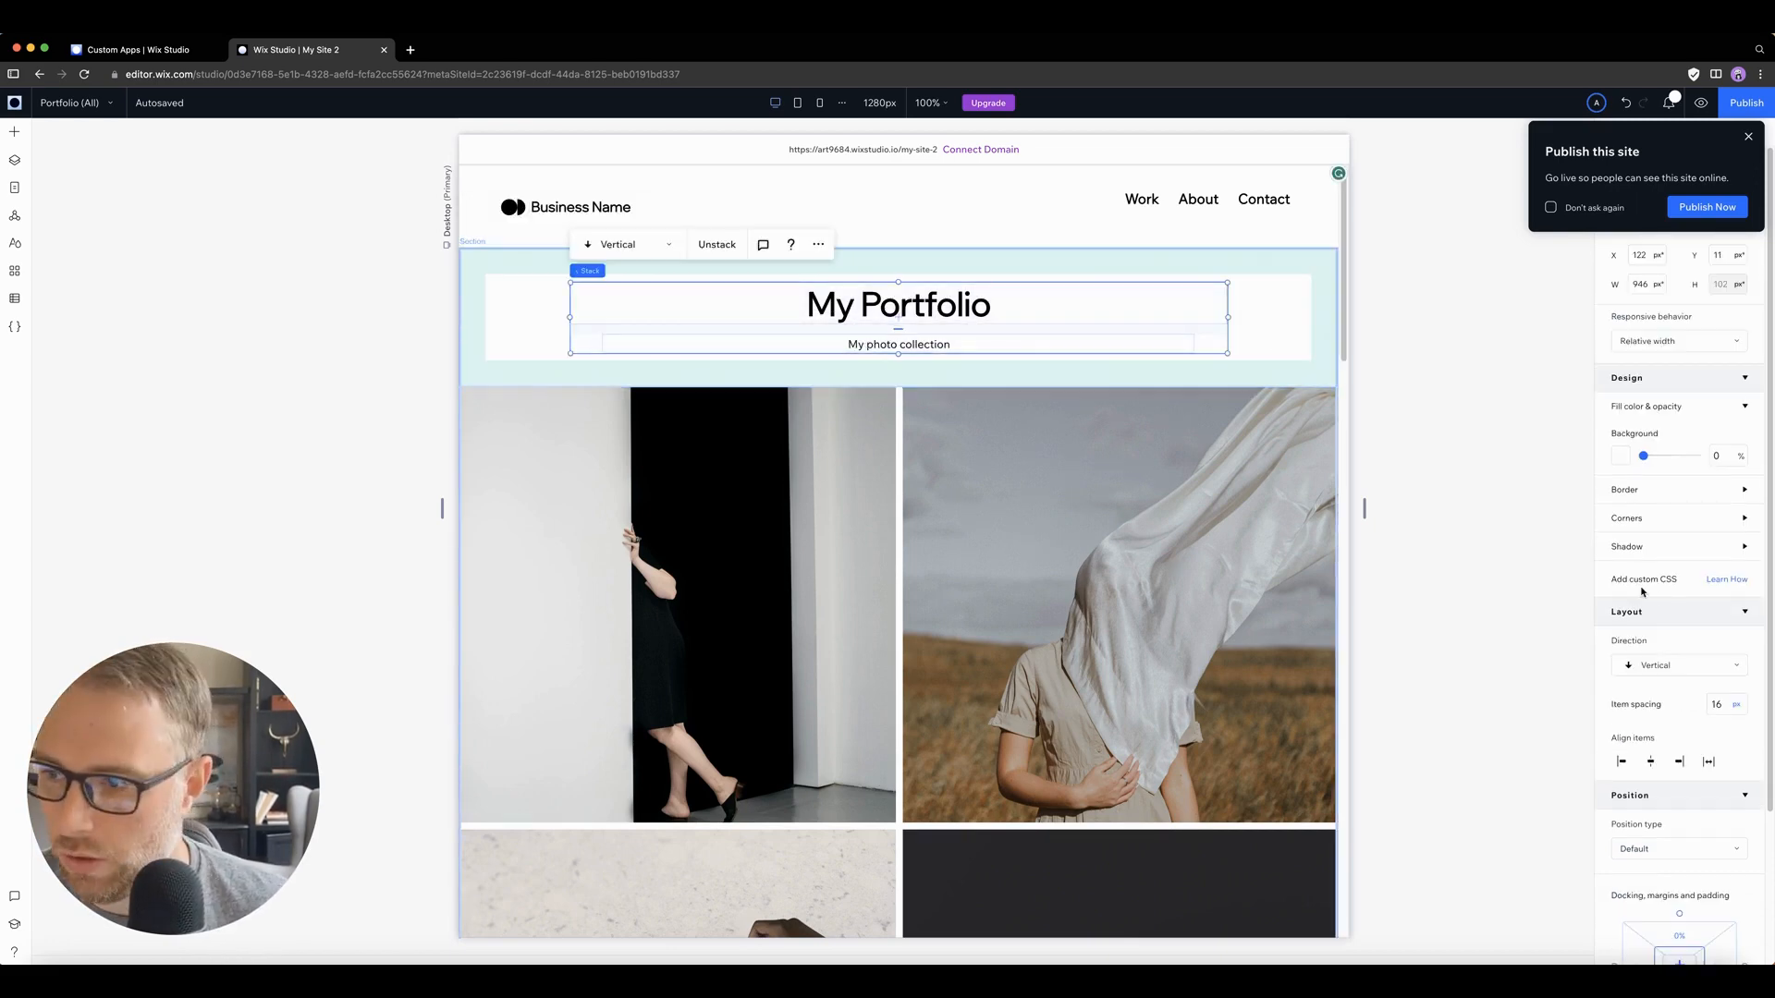
click(1748, 135)
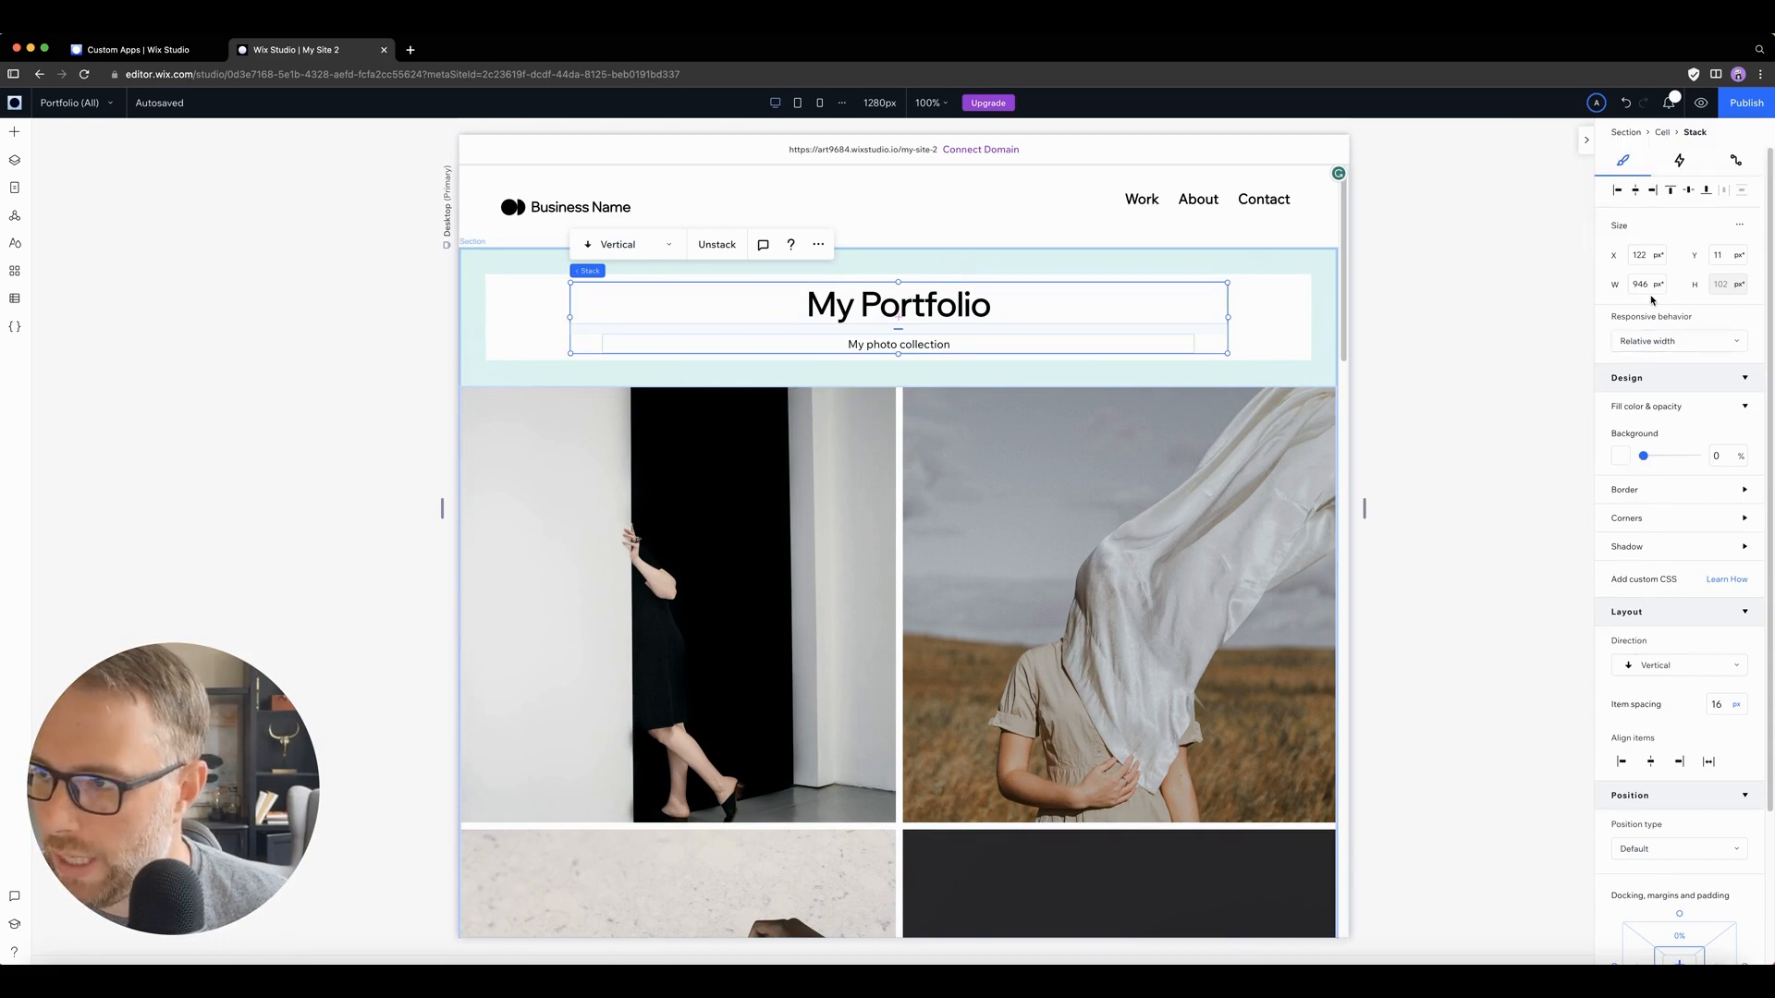
scroll(1742, 320, down, 3)
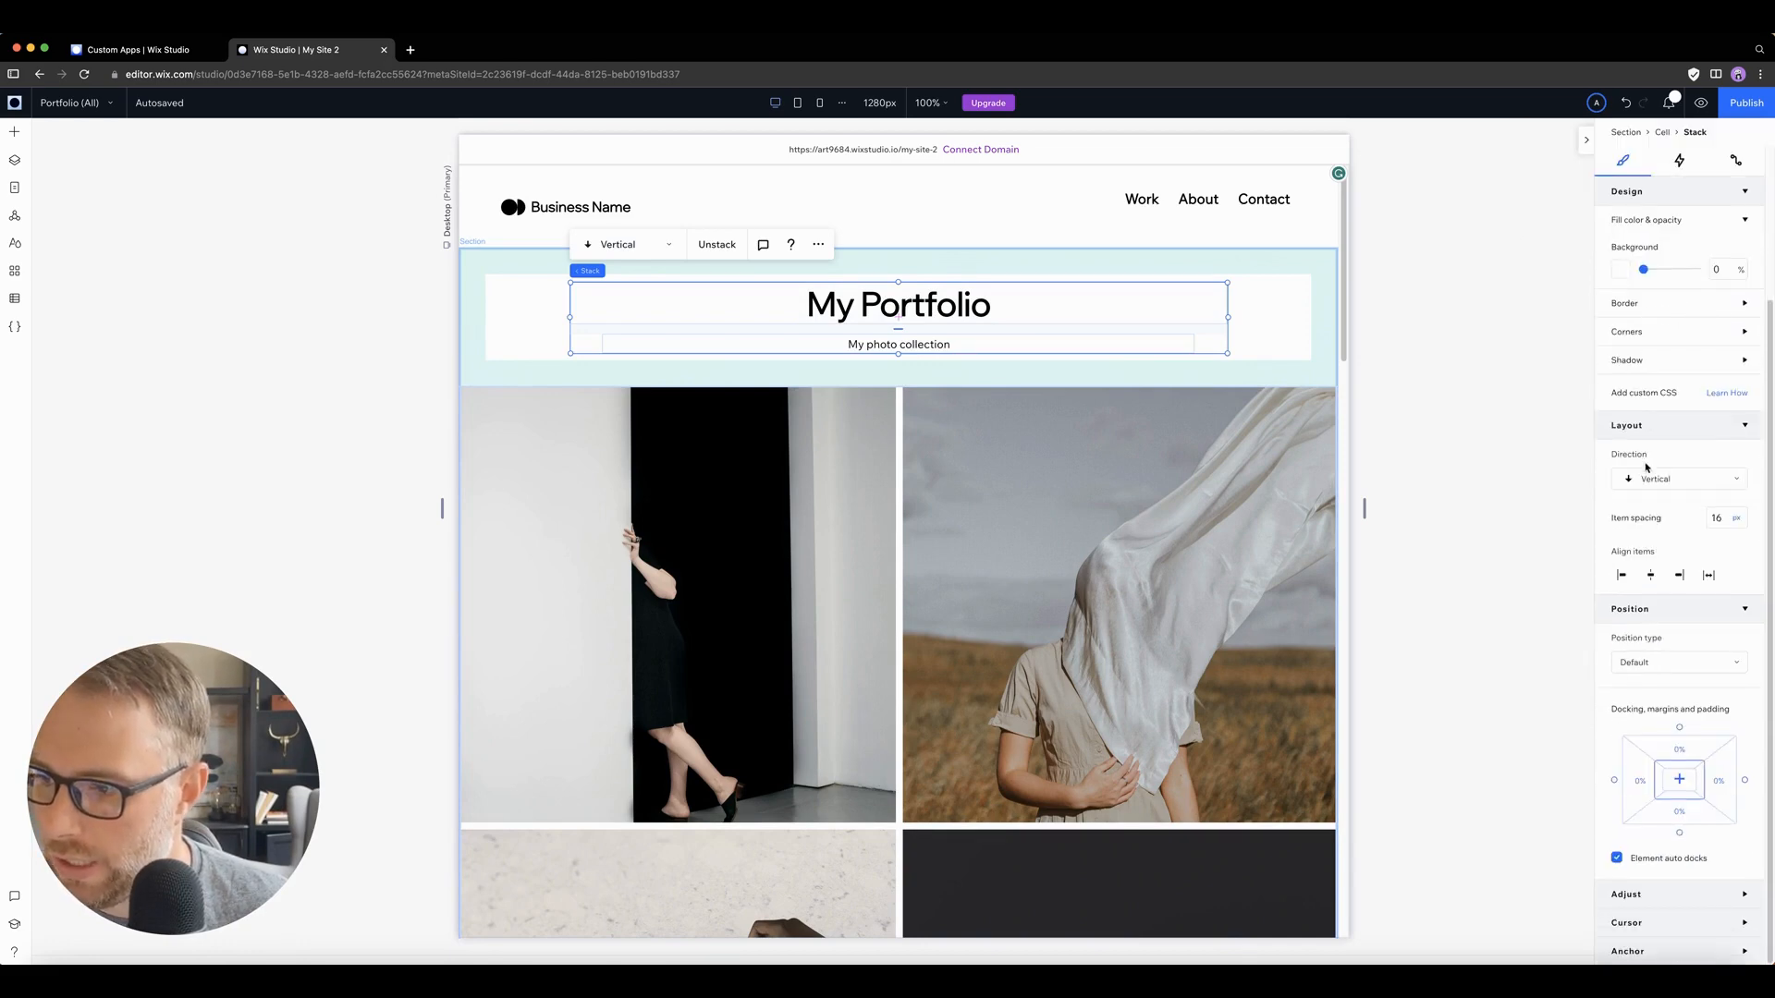
scroll(1678, 423, up, 1)
click(1666, 396)
drag(1646, 441, 1679, 441)
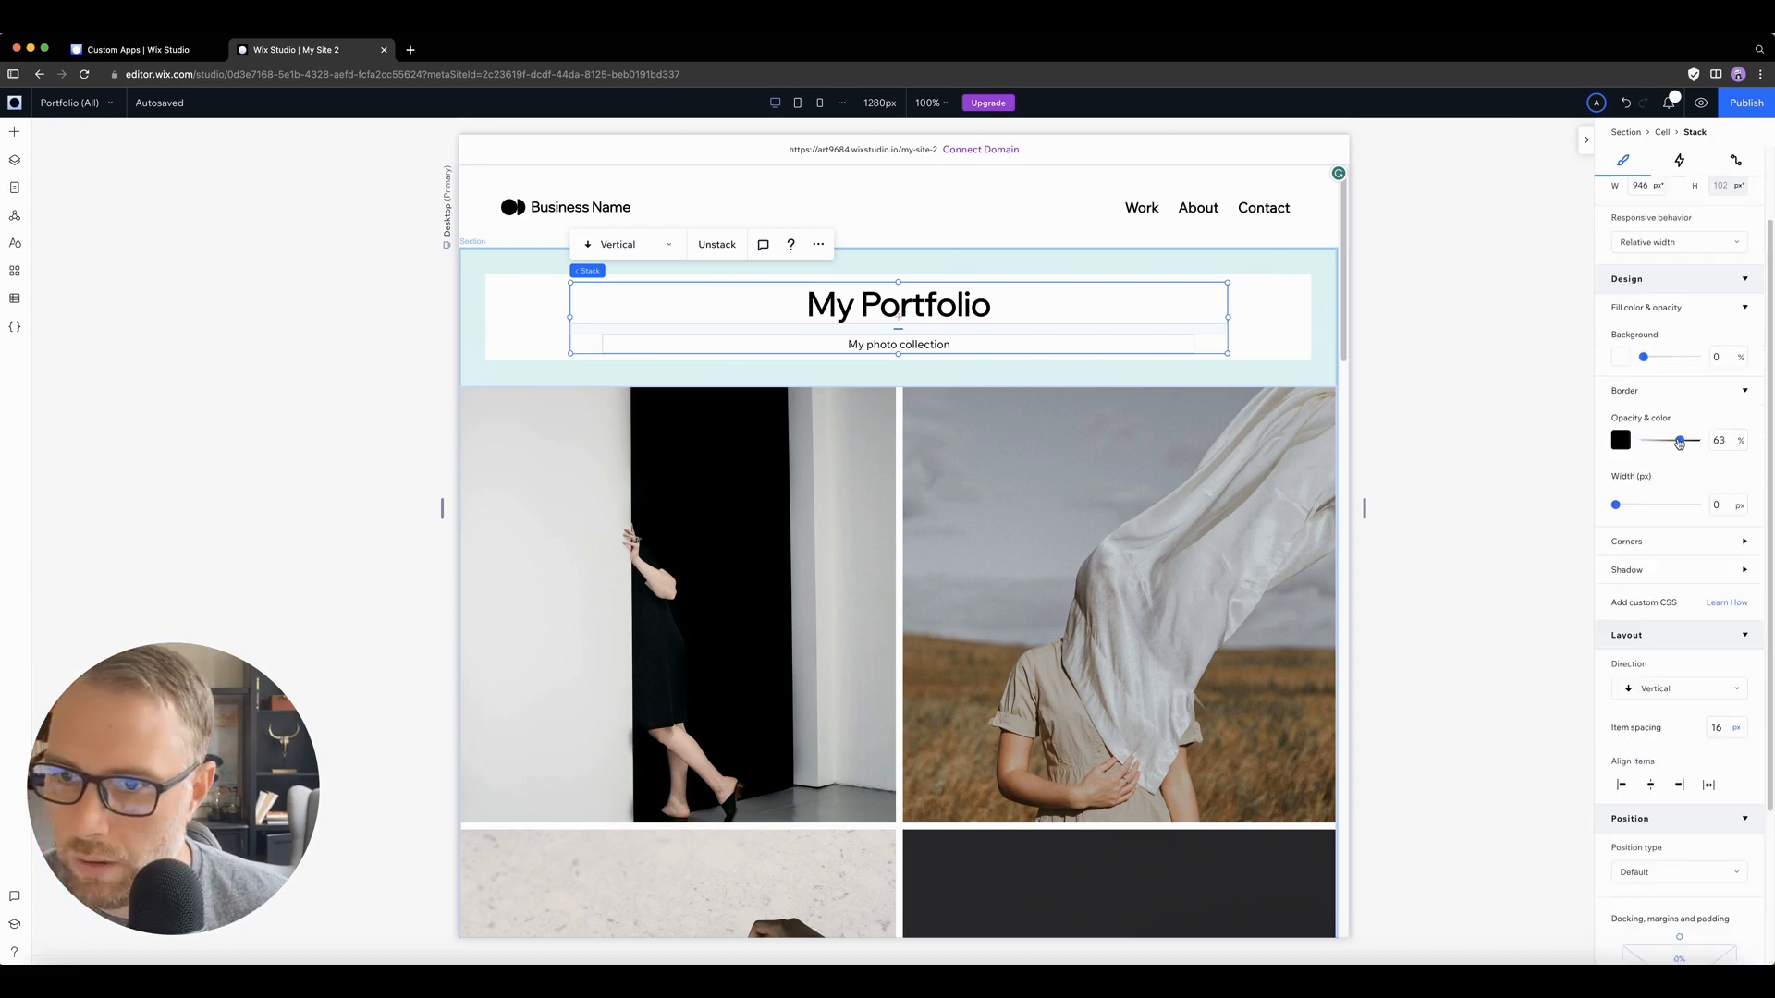
scroll(1654, 397, up, 1)
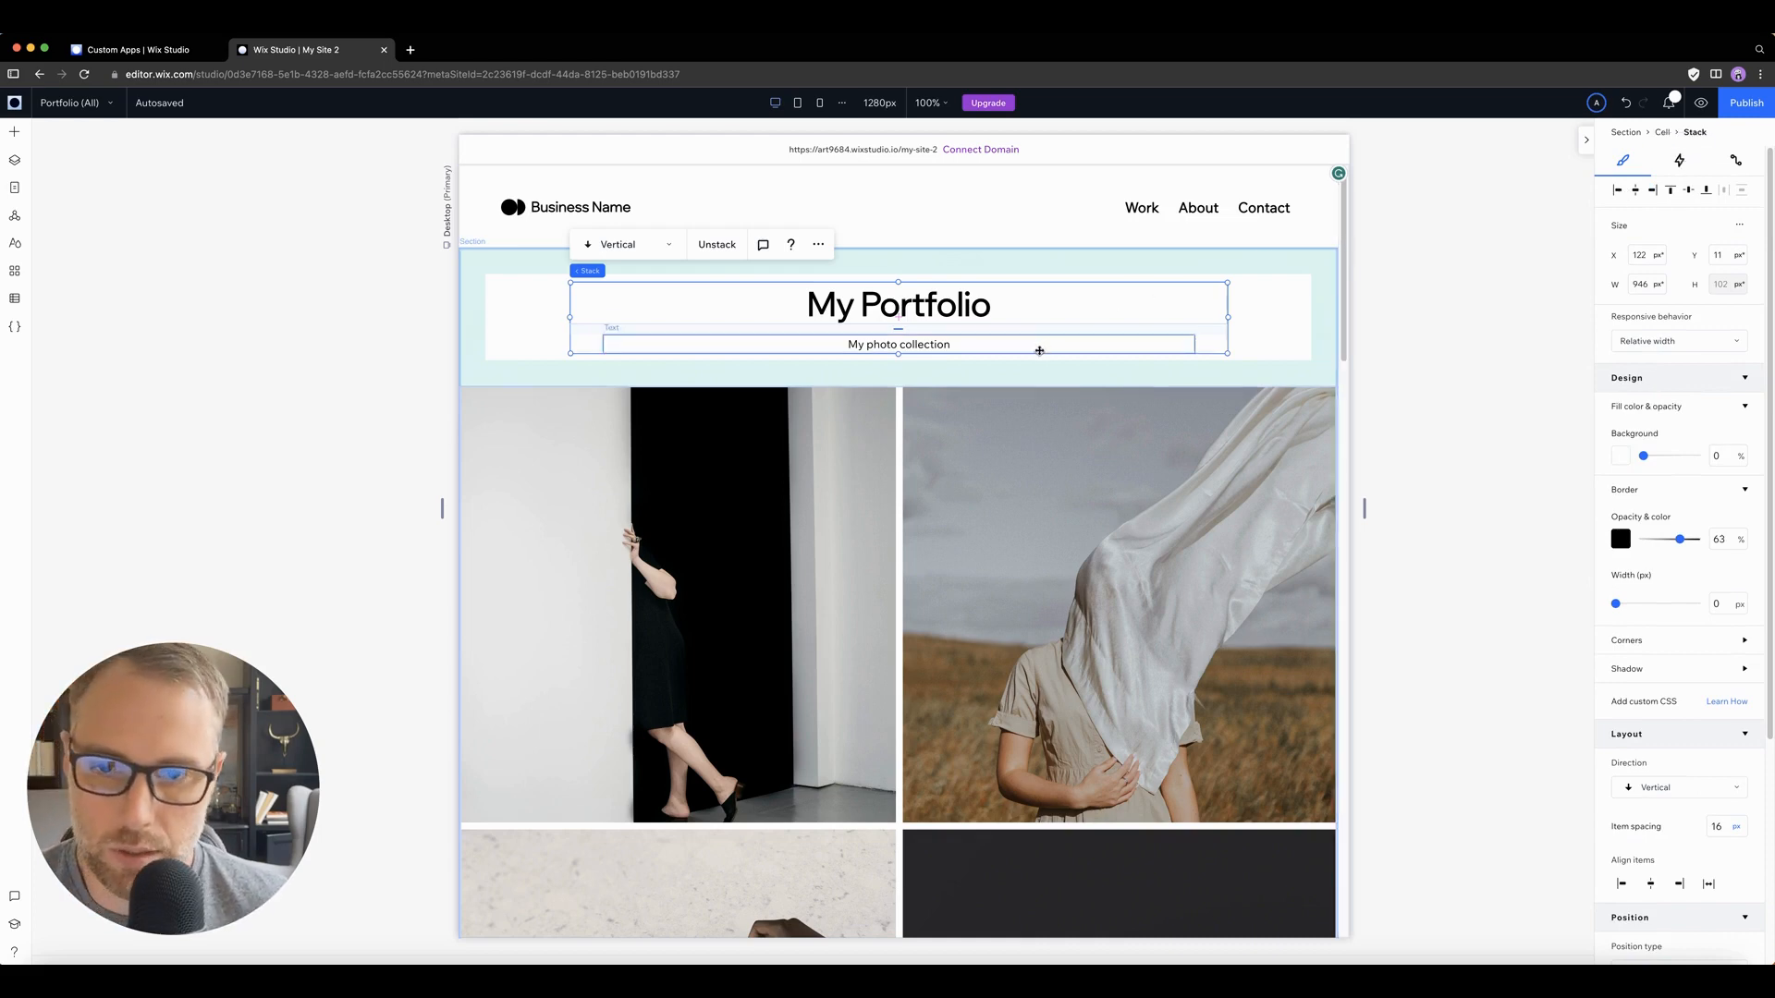
Step: Select the Pro Gallery below the My Portfolio heading and open its CMS connection settings
click(392, 389)
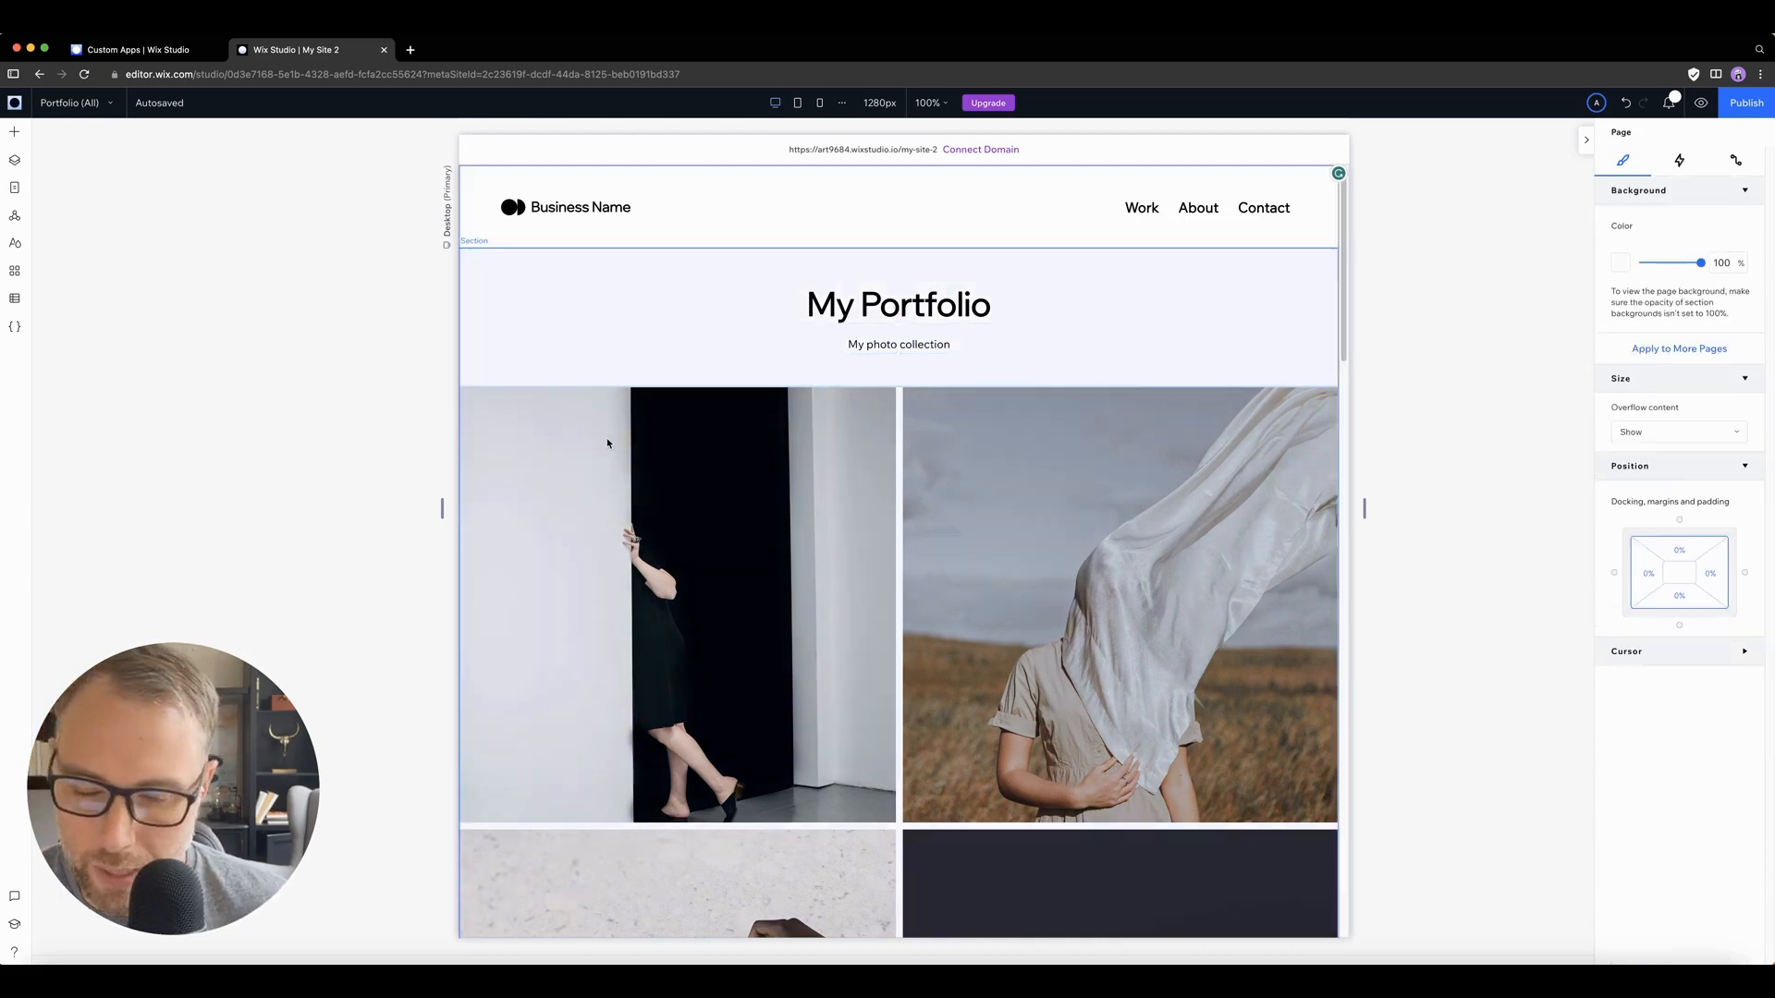
scroll(913, 485, down, 2)
scroll(786, 476, up, 2)
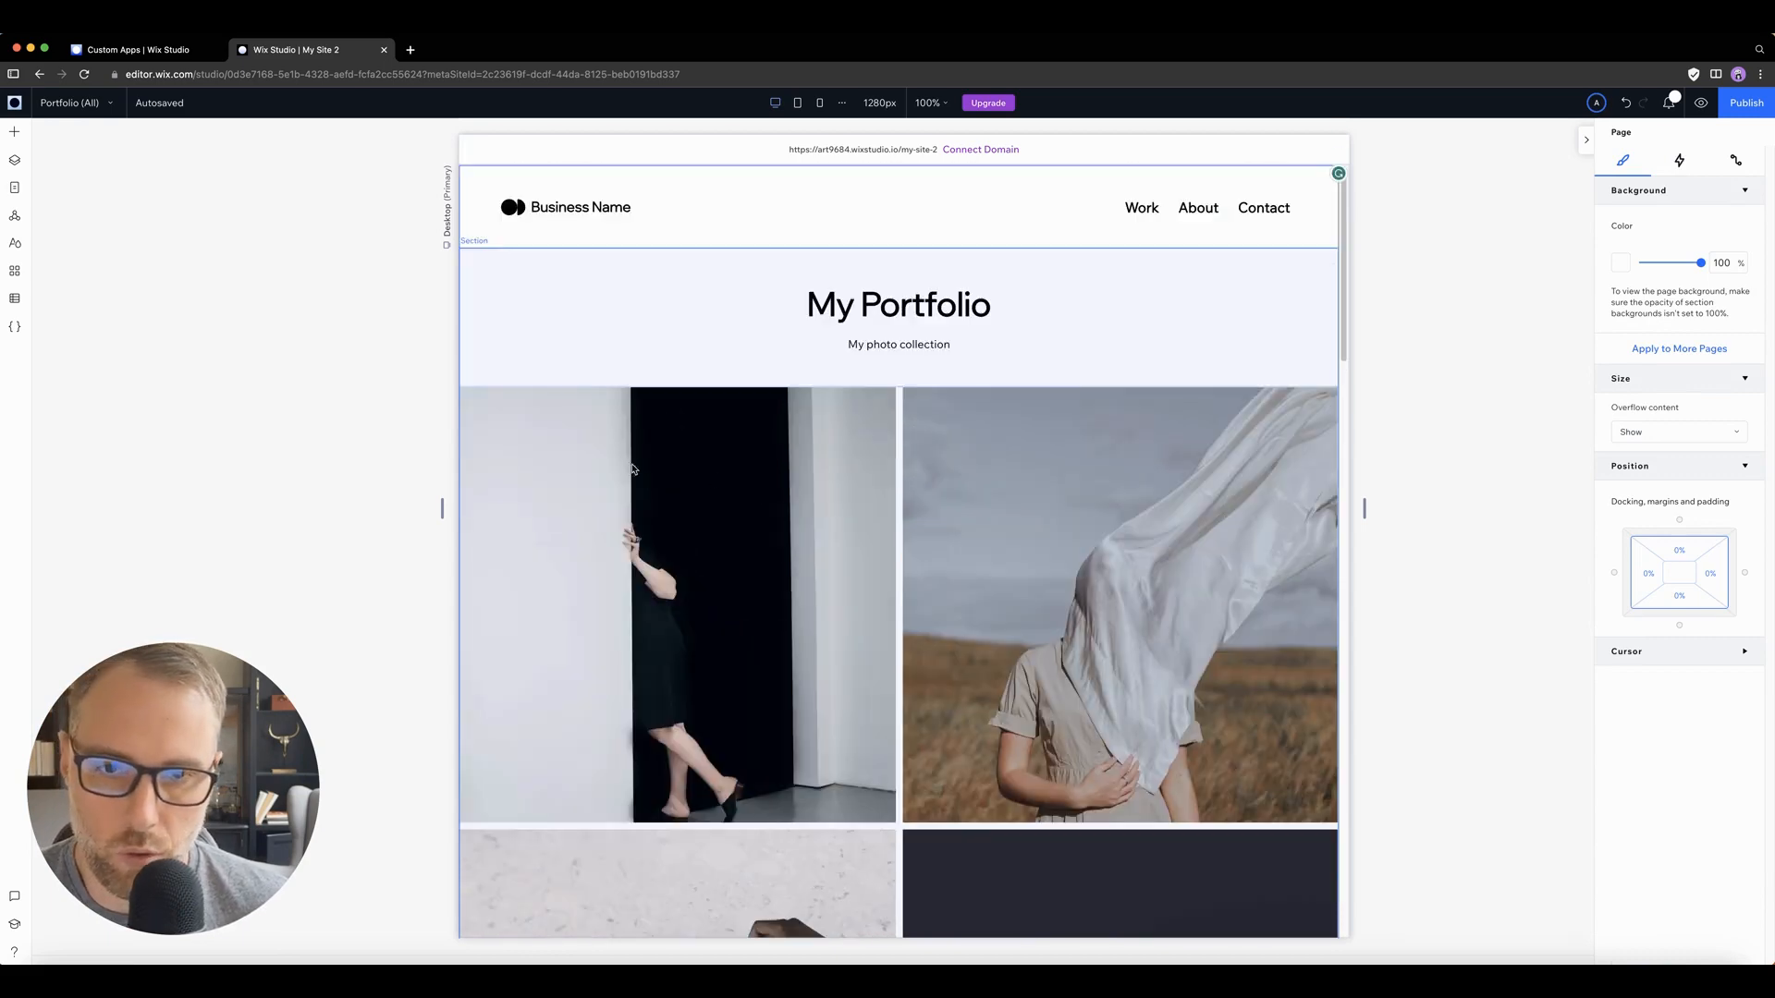
click(605, 438)
click(541, 413)
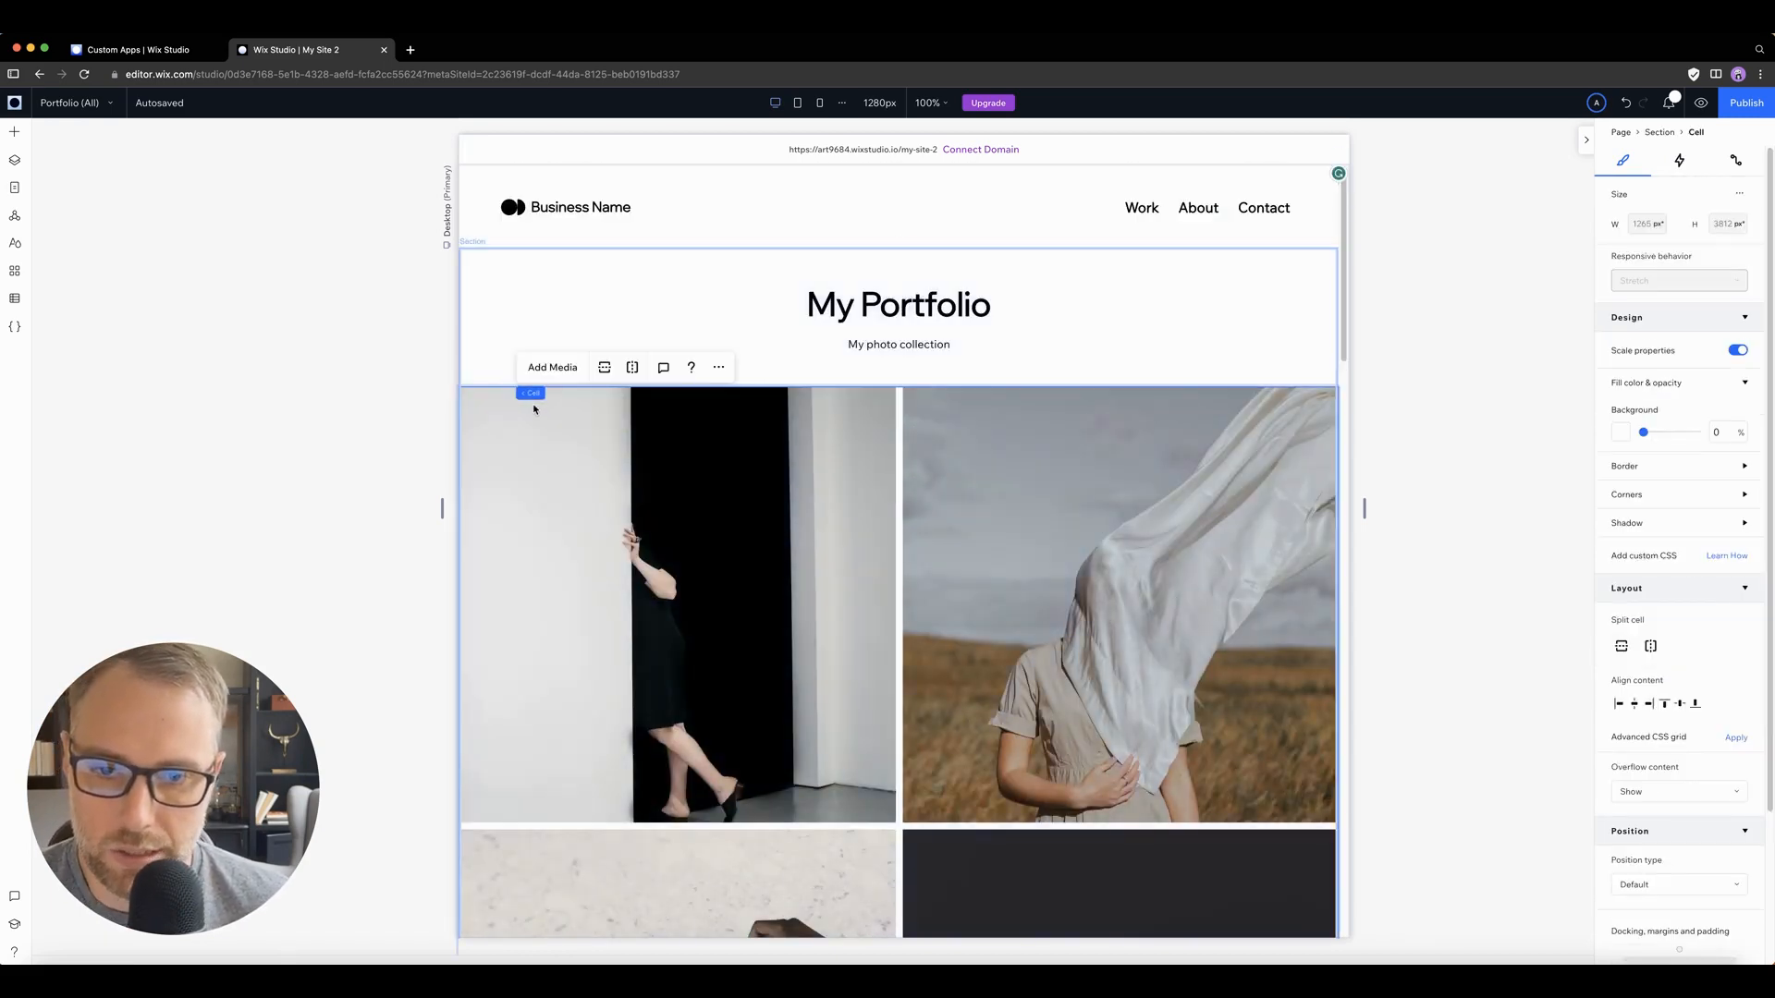
click(475, 401)
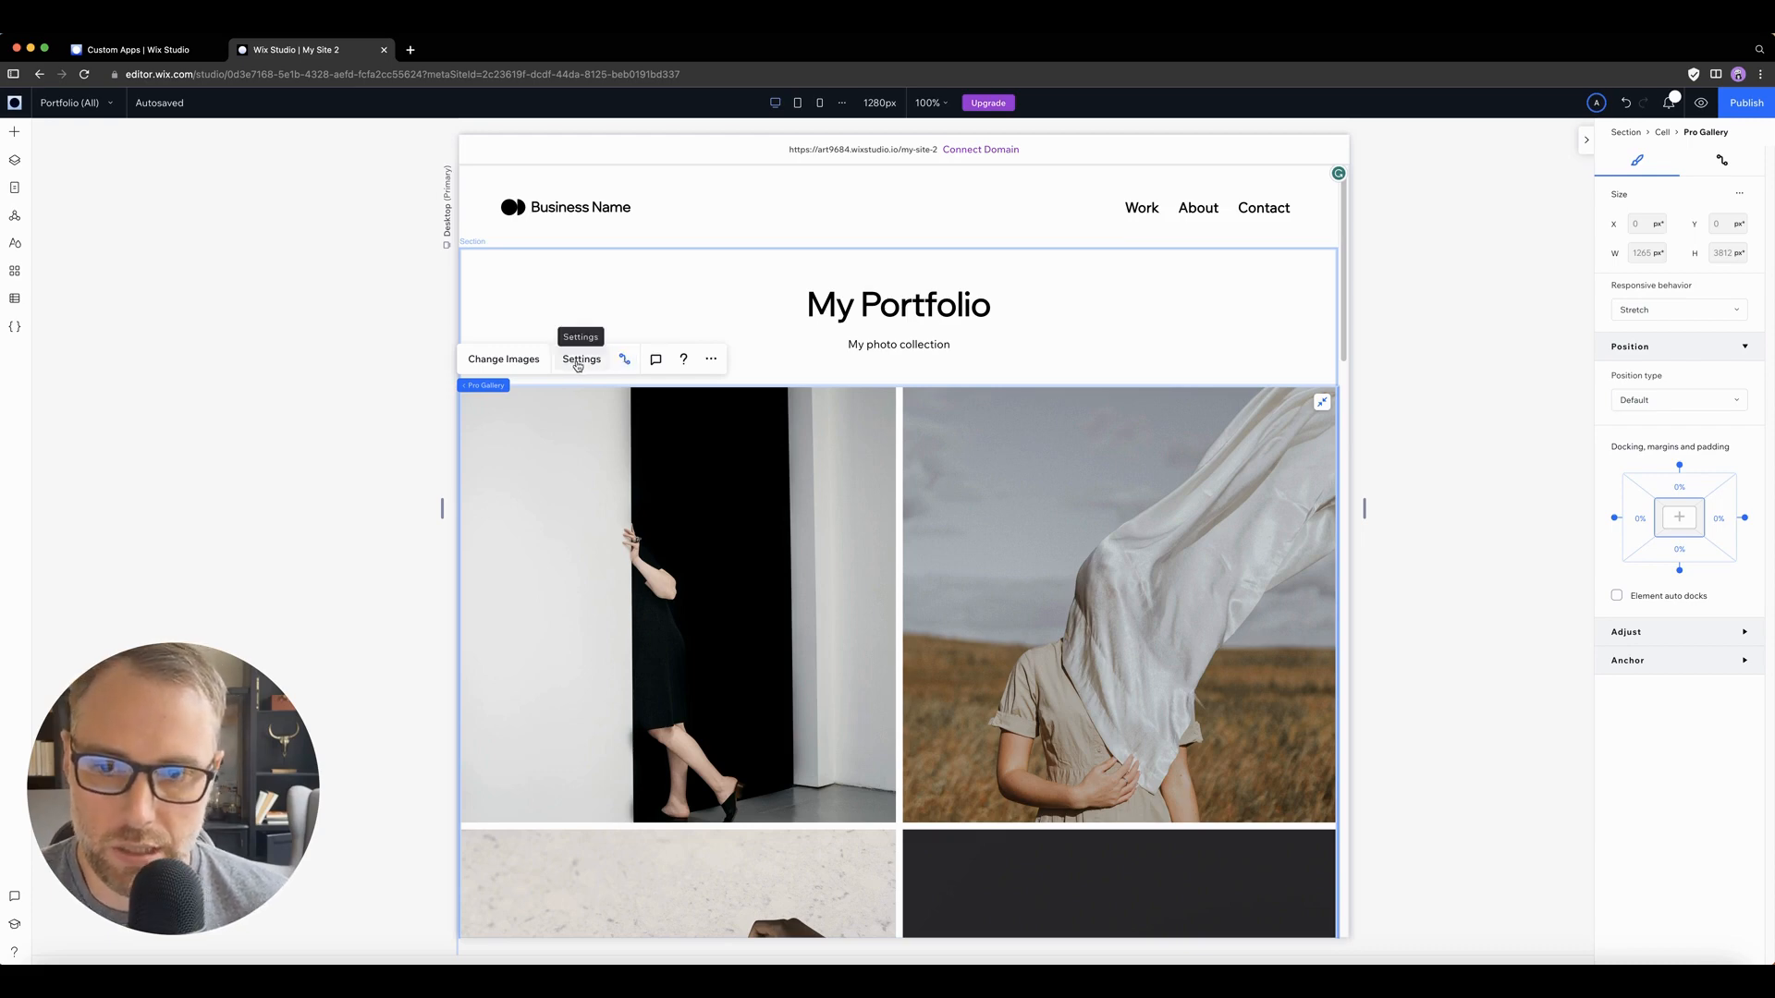
click(626, 361)
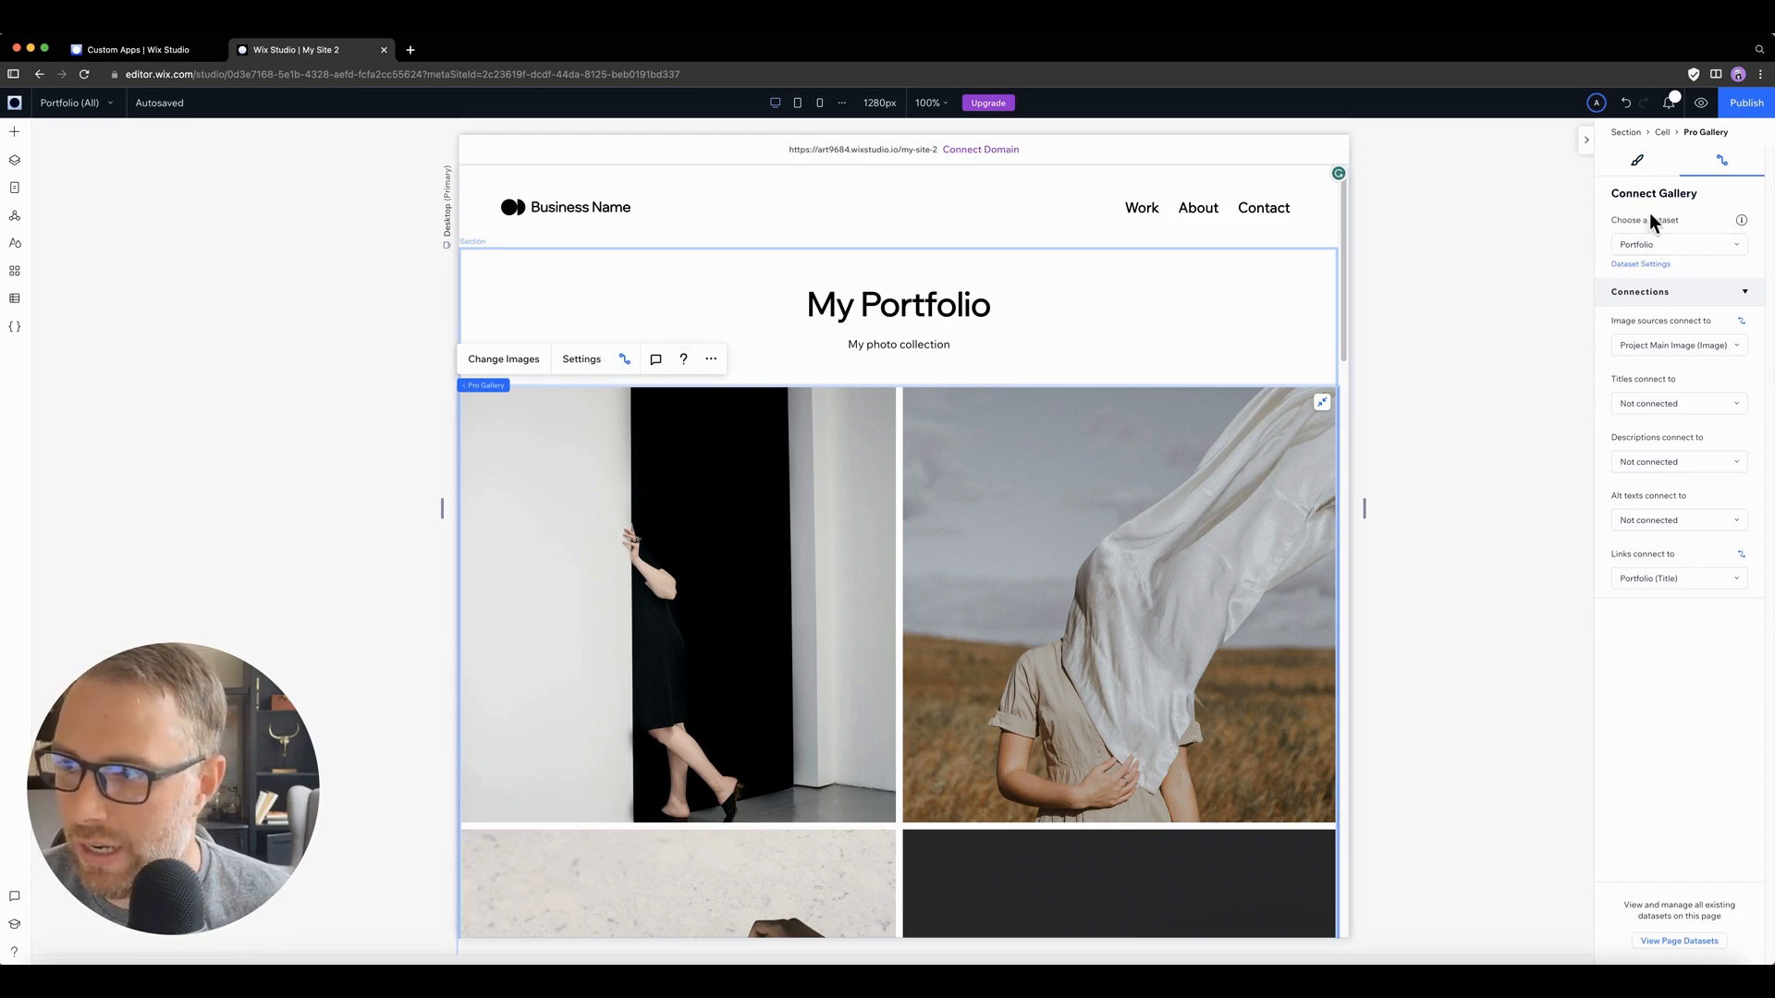
Step: Check the gallery's dataset choices and image source fields, keeping Portfolio and Project Main Image (Image)
click(1646, 246)
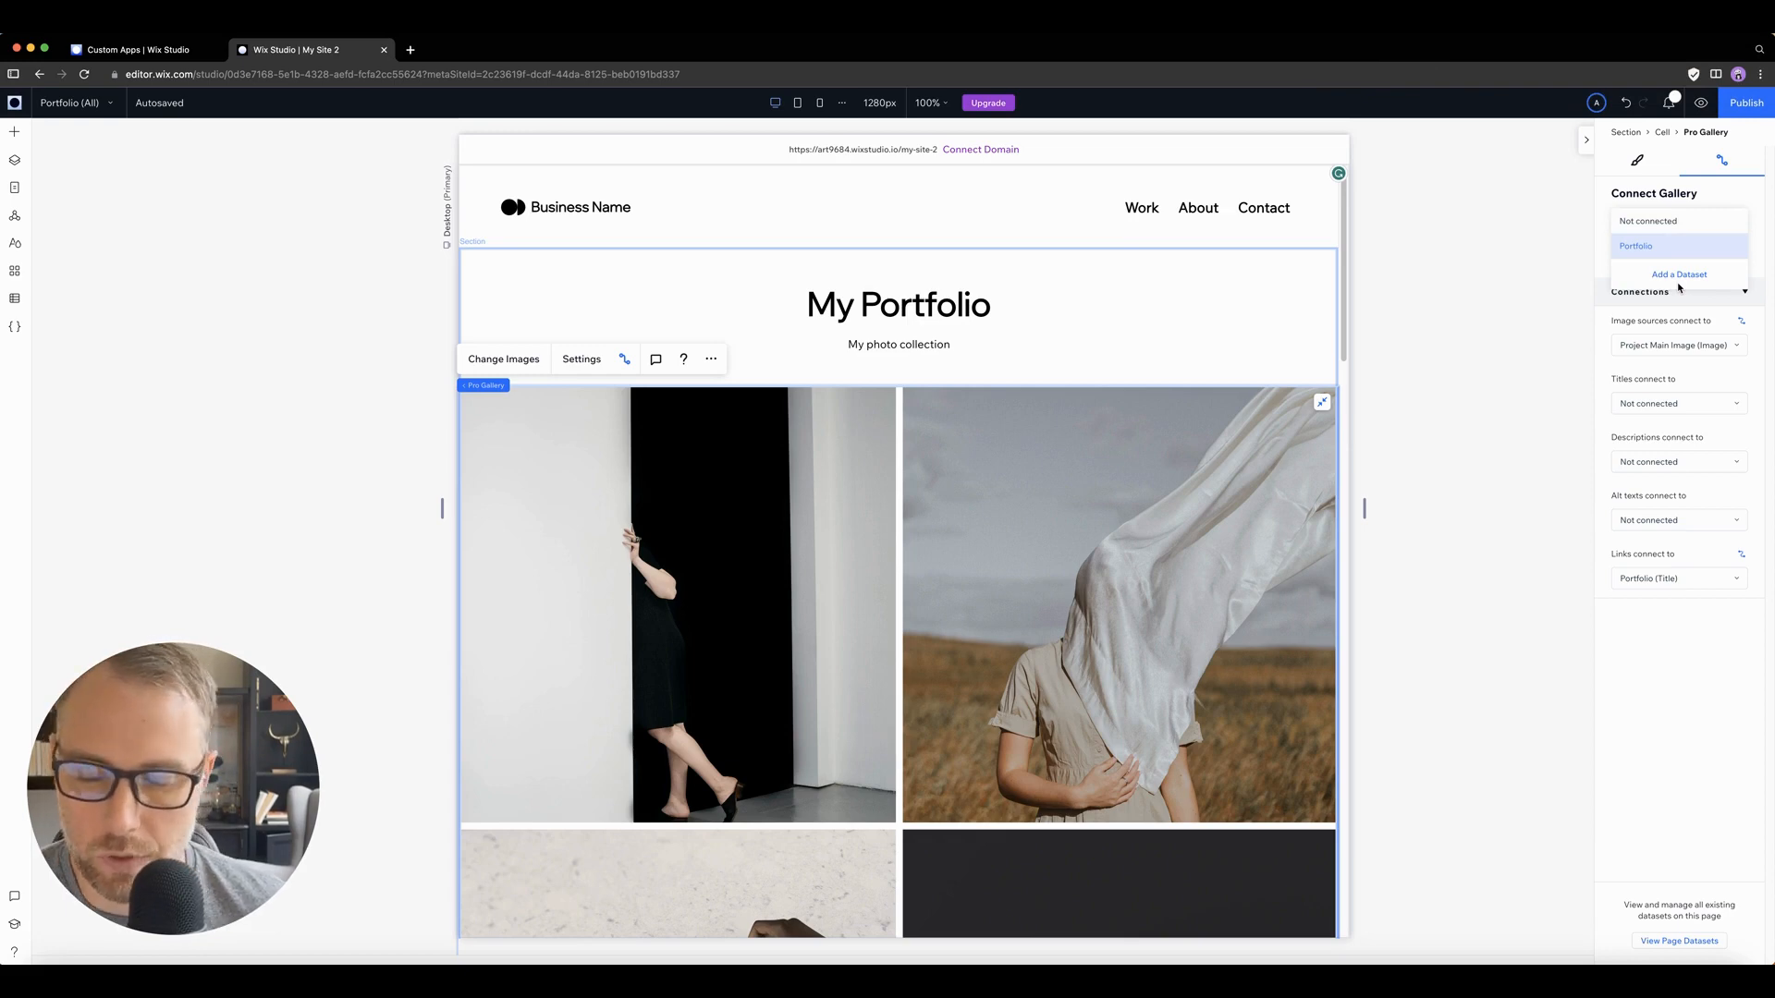
click(1635, 495)
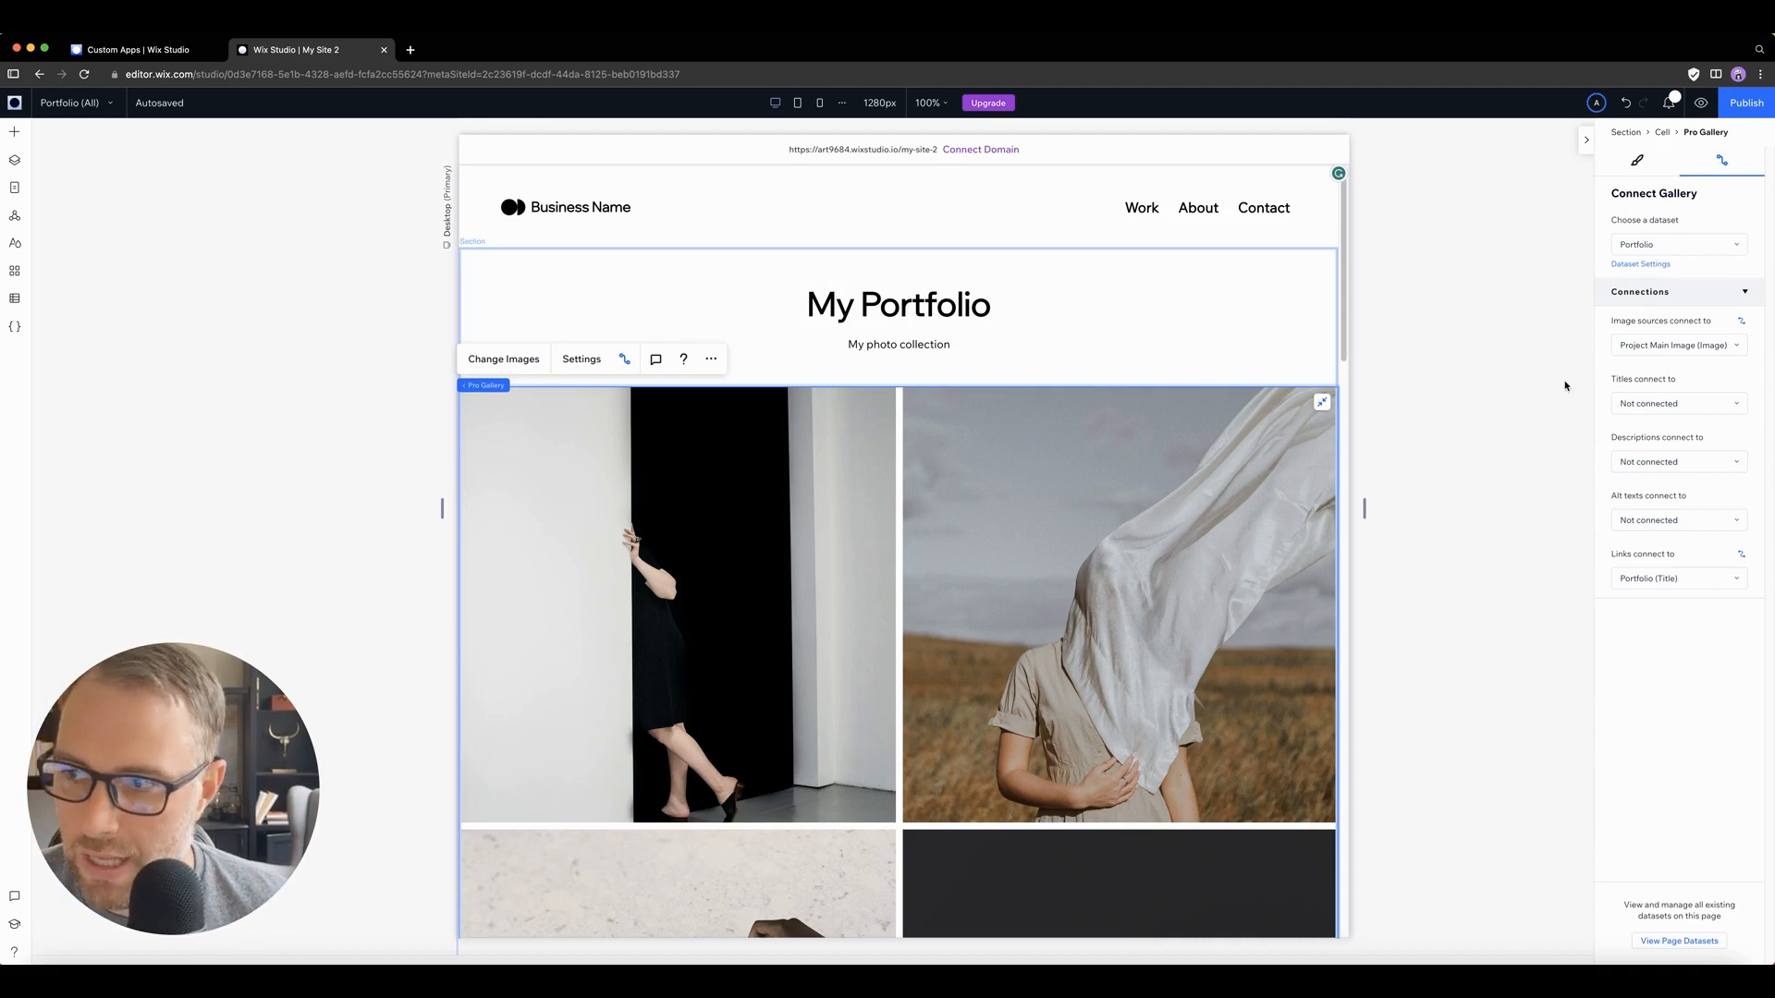
click(1662, 354)
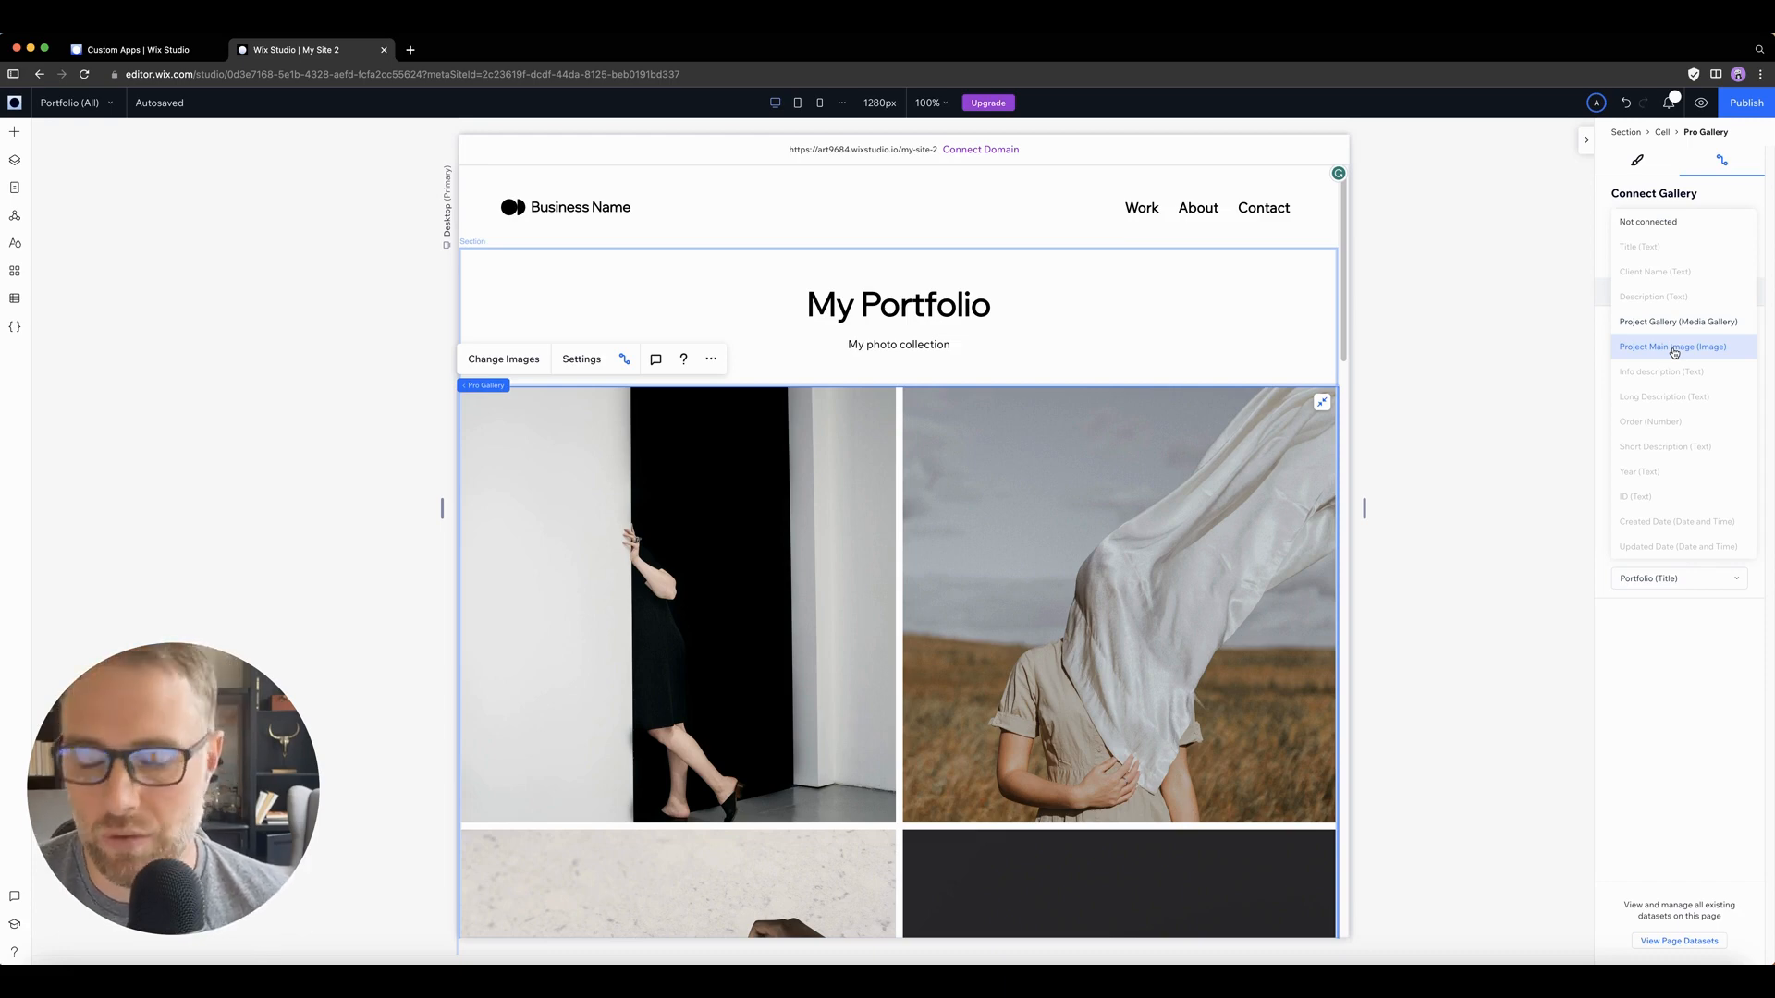
click(1674, 350)
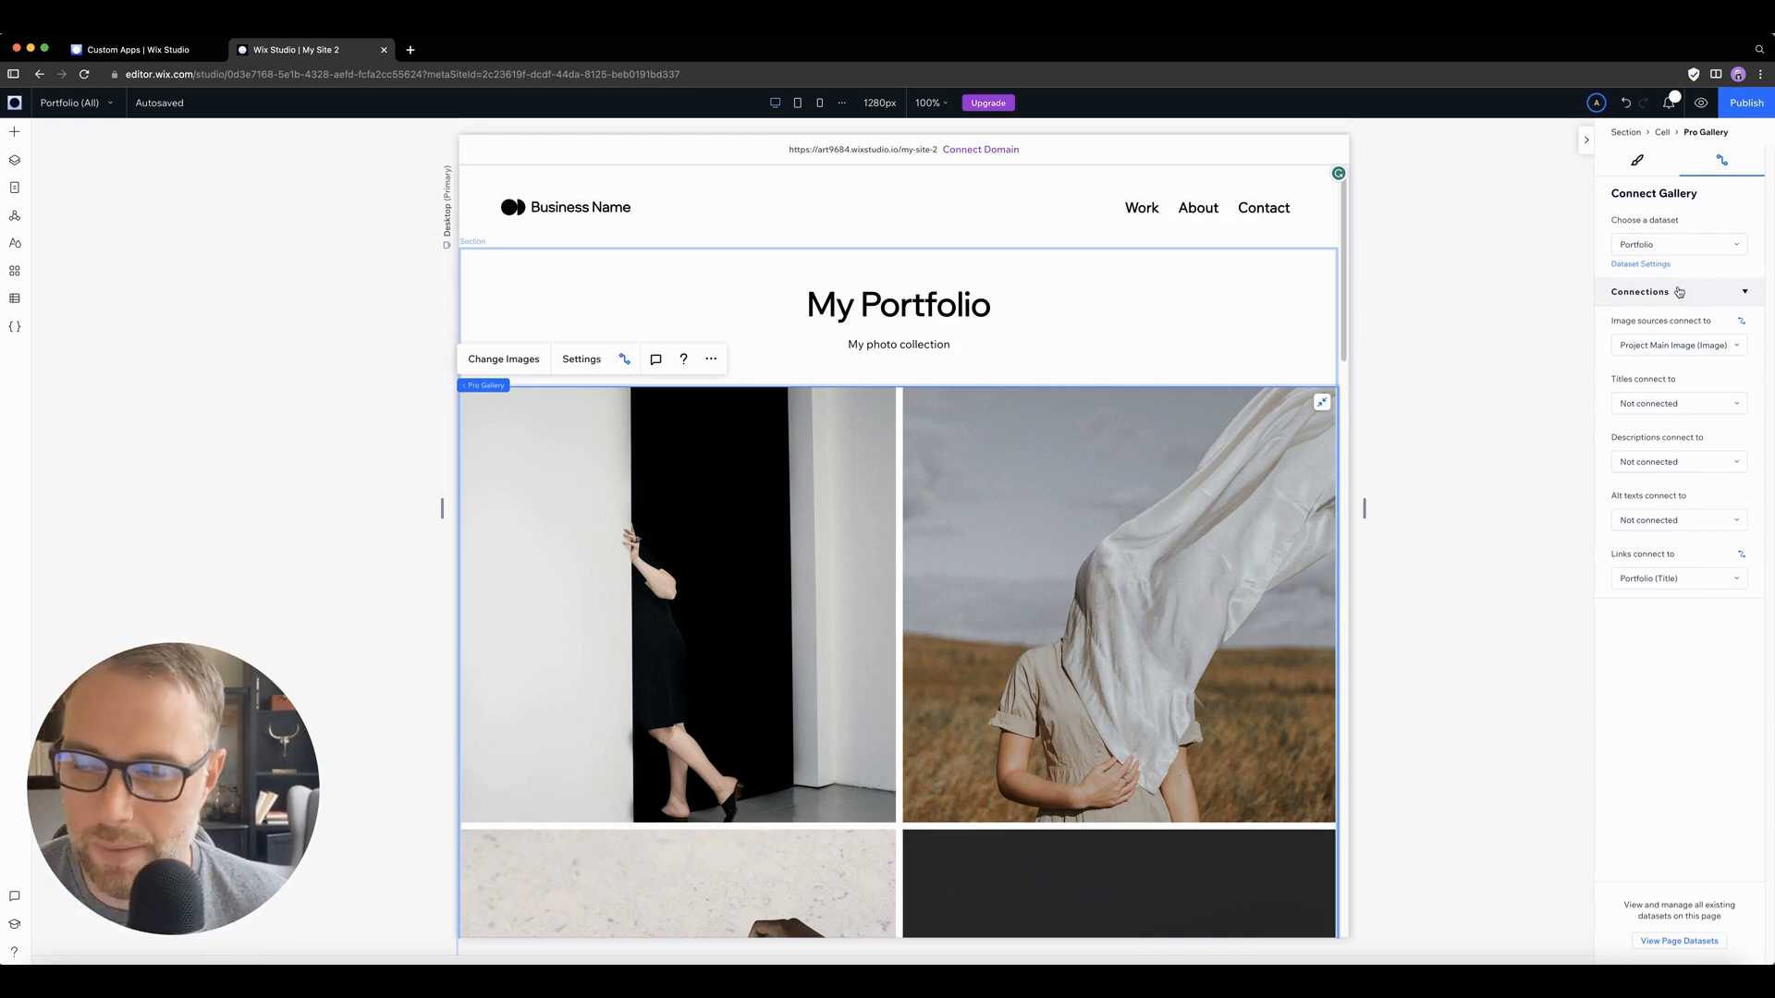
Step: Open the Pro Gallery settings and look through the available custom layouts
click(582, 359)
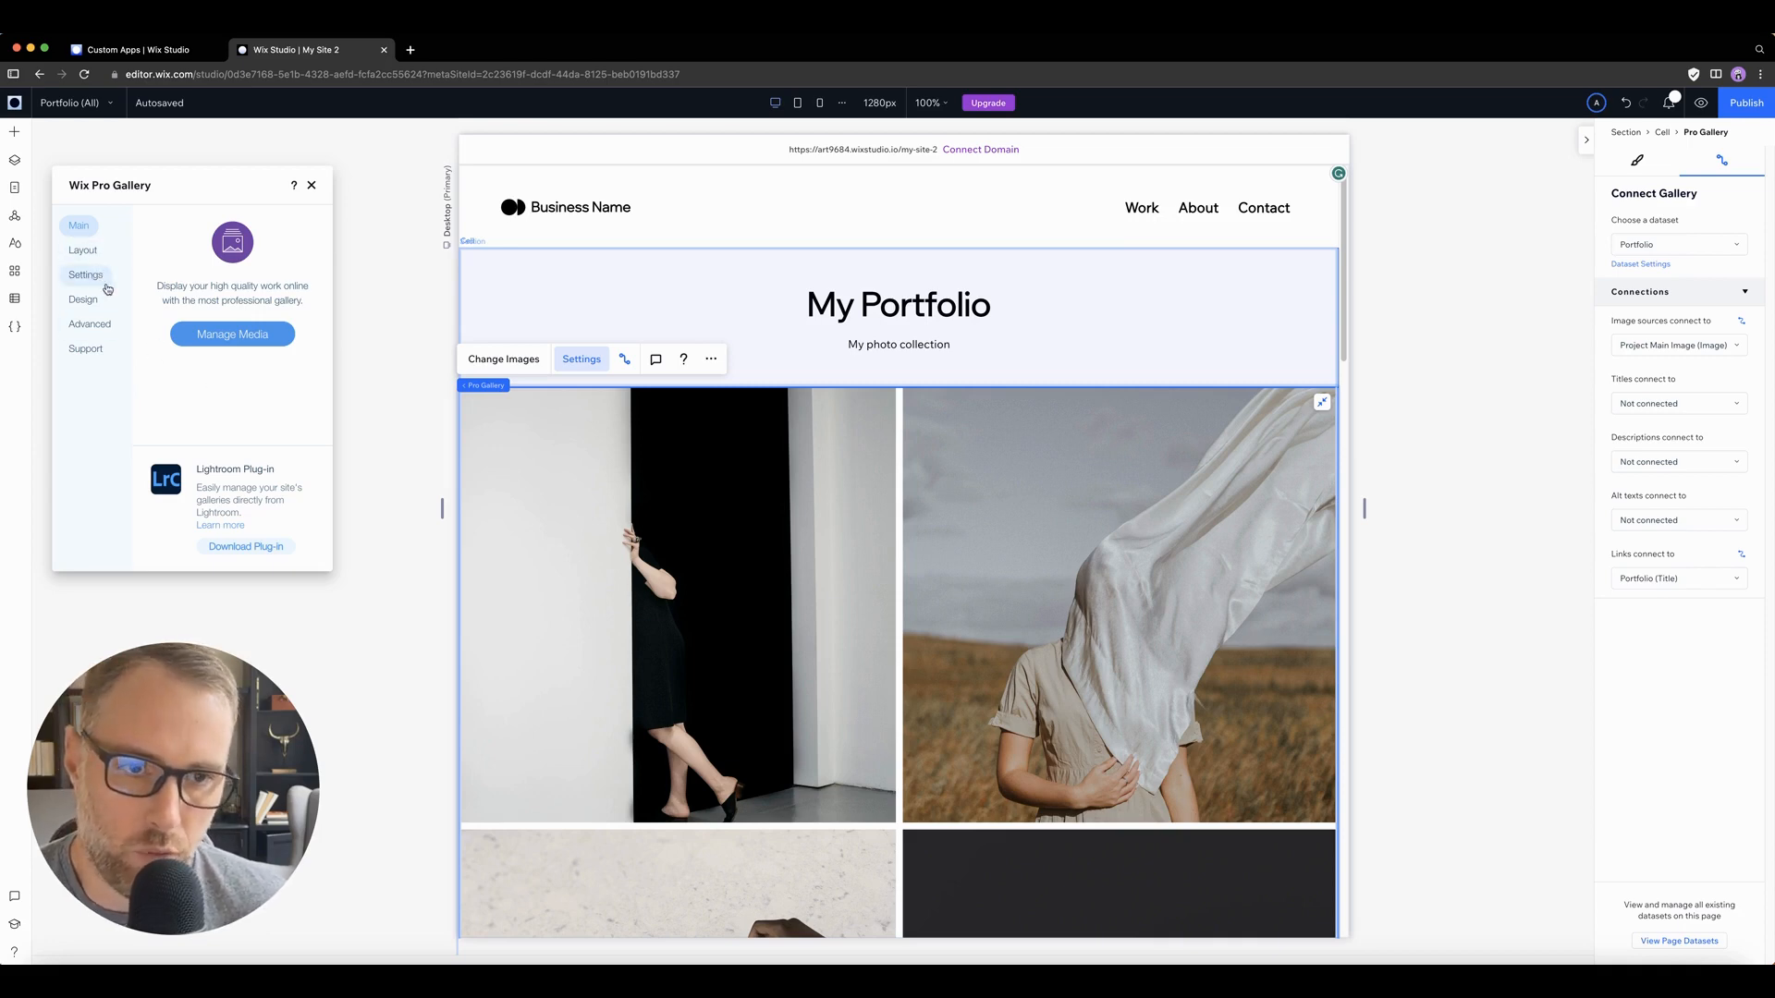
click(82, 251)
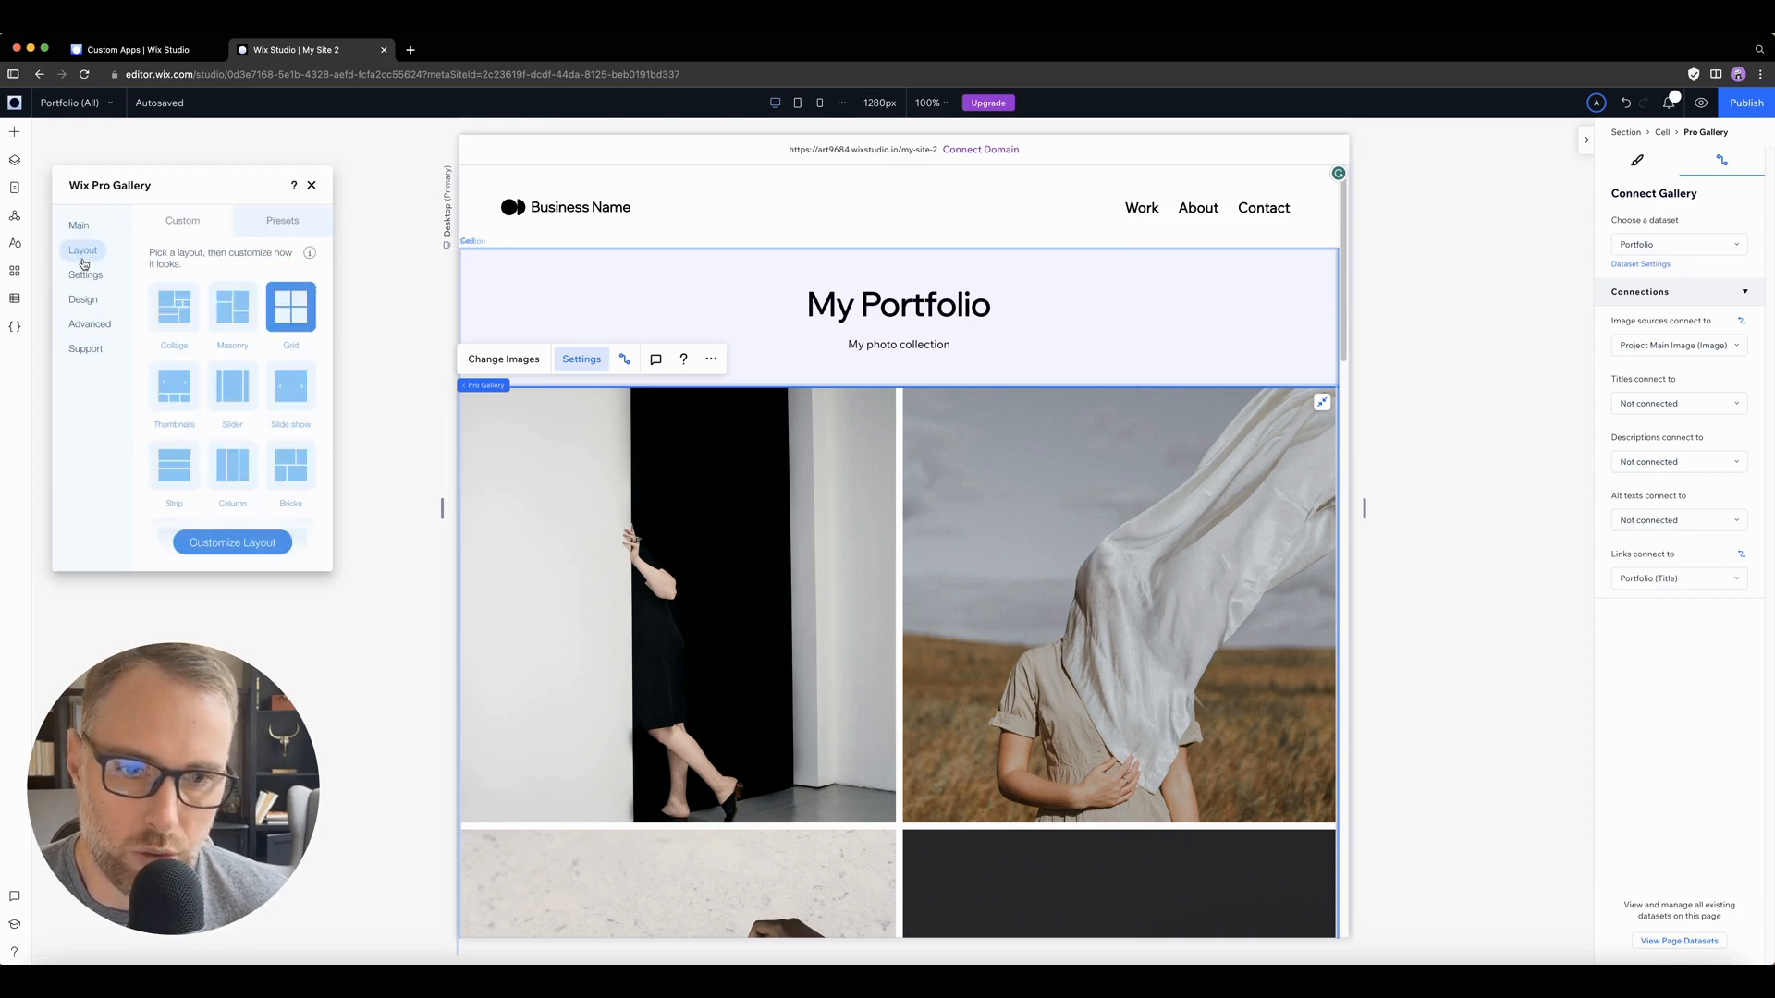
scroll(245, 421, down, 2)
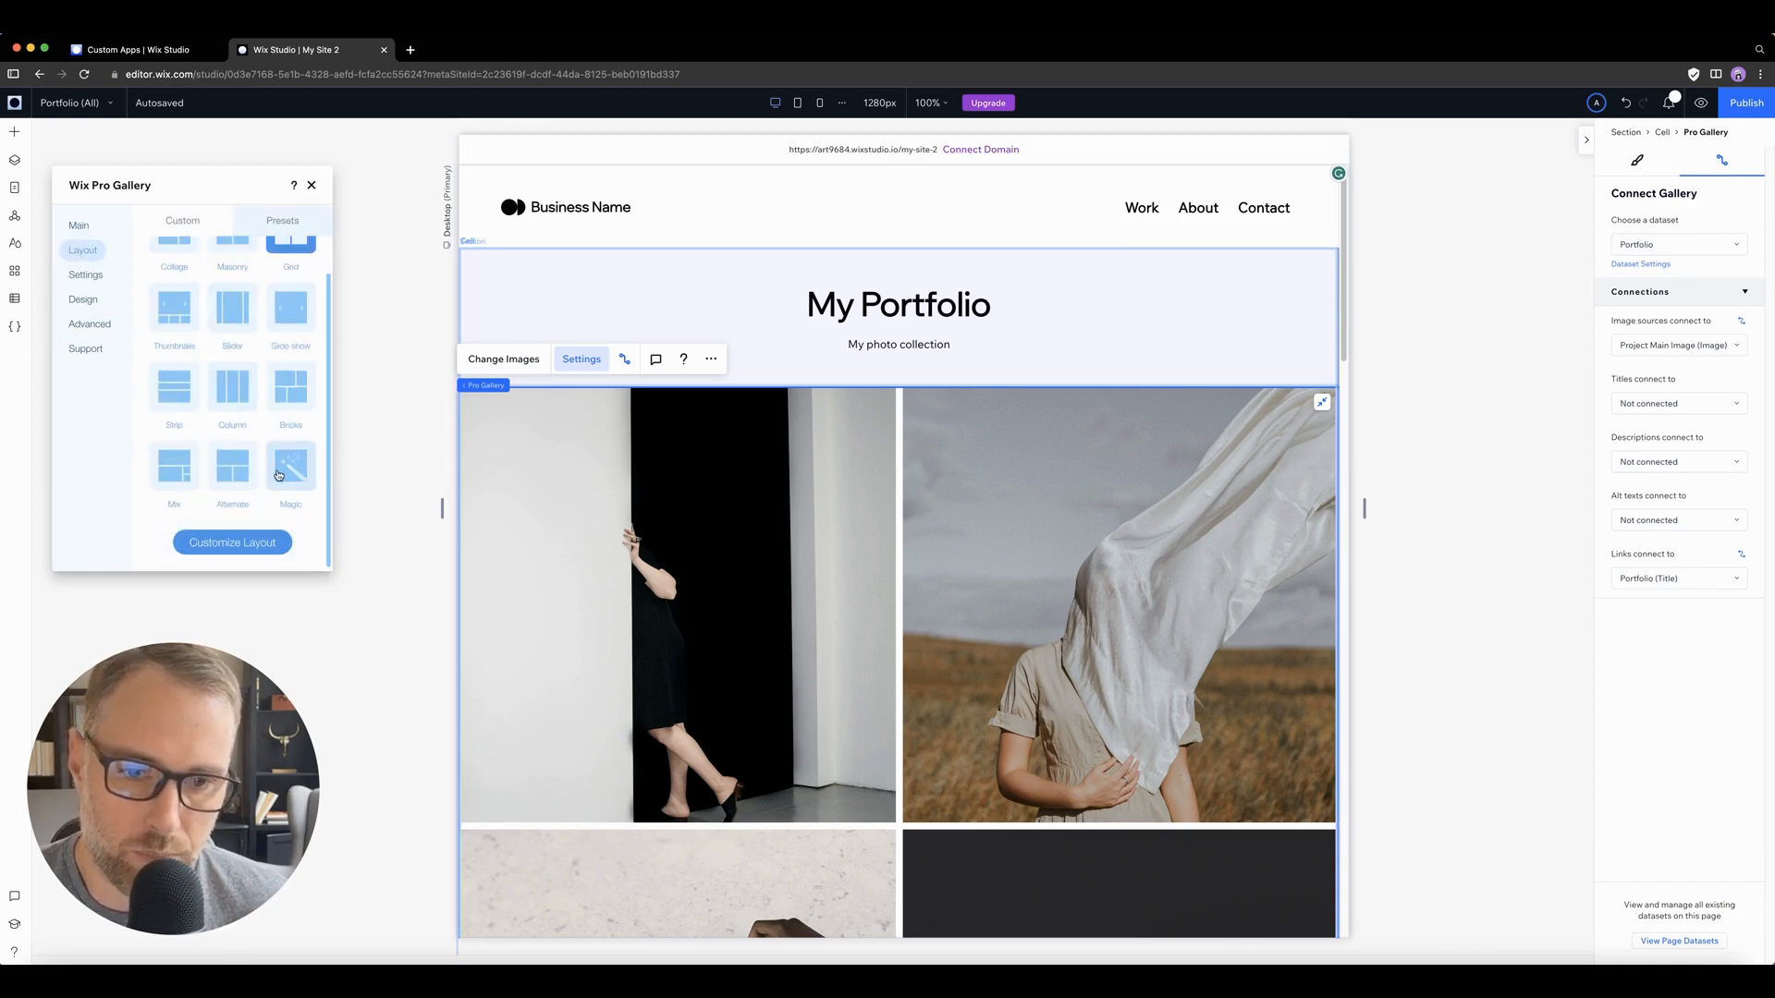
scroll(278, 499, up, 2)
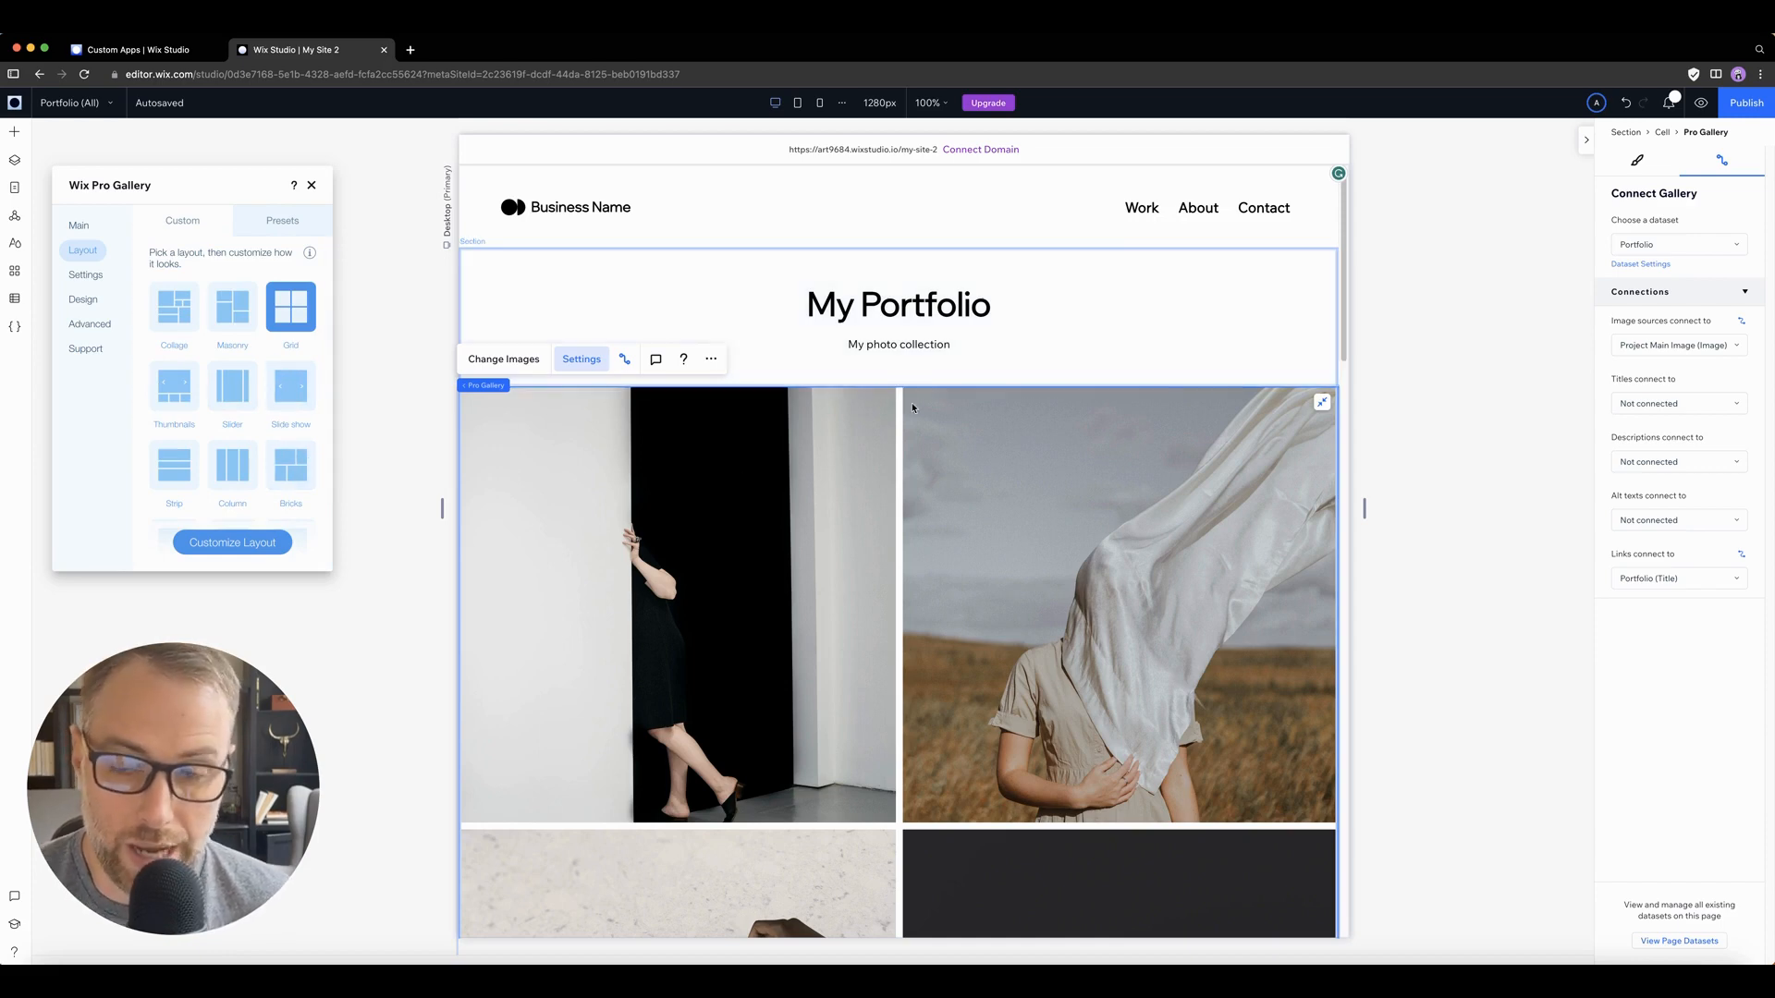
Step: Try the Collage, Thumbnails, Strip and Mix layouts on the gallery and settle on Collage
click(174, 306)
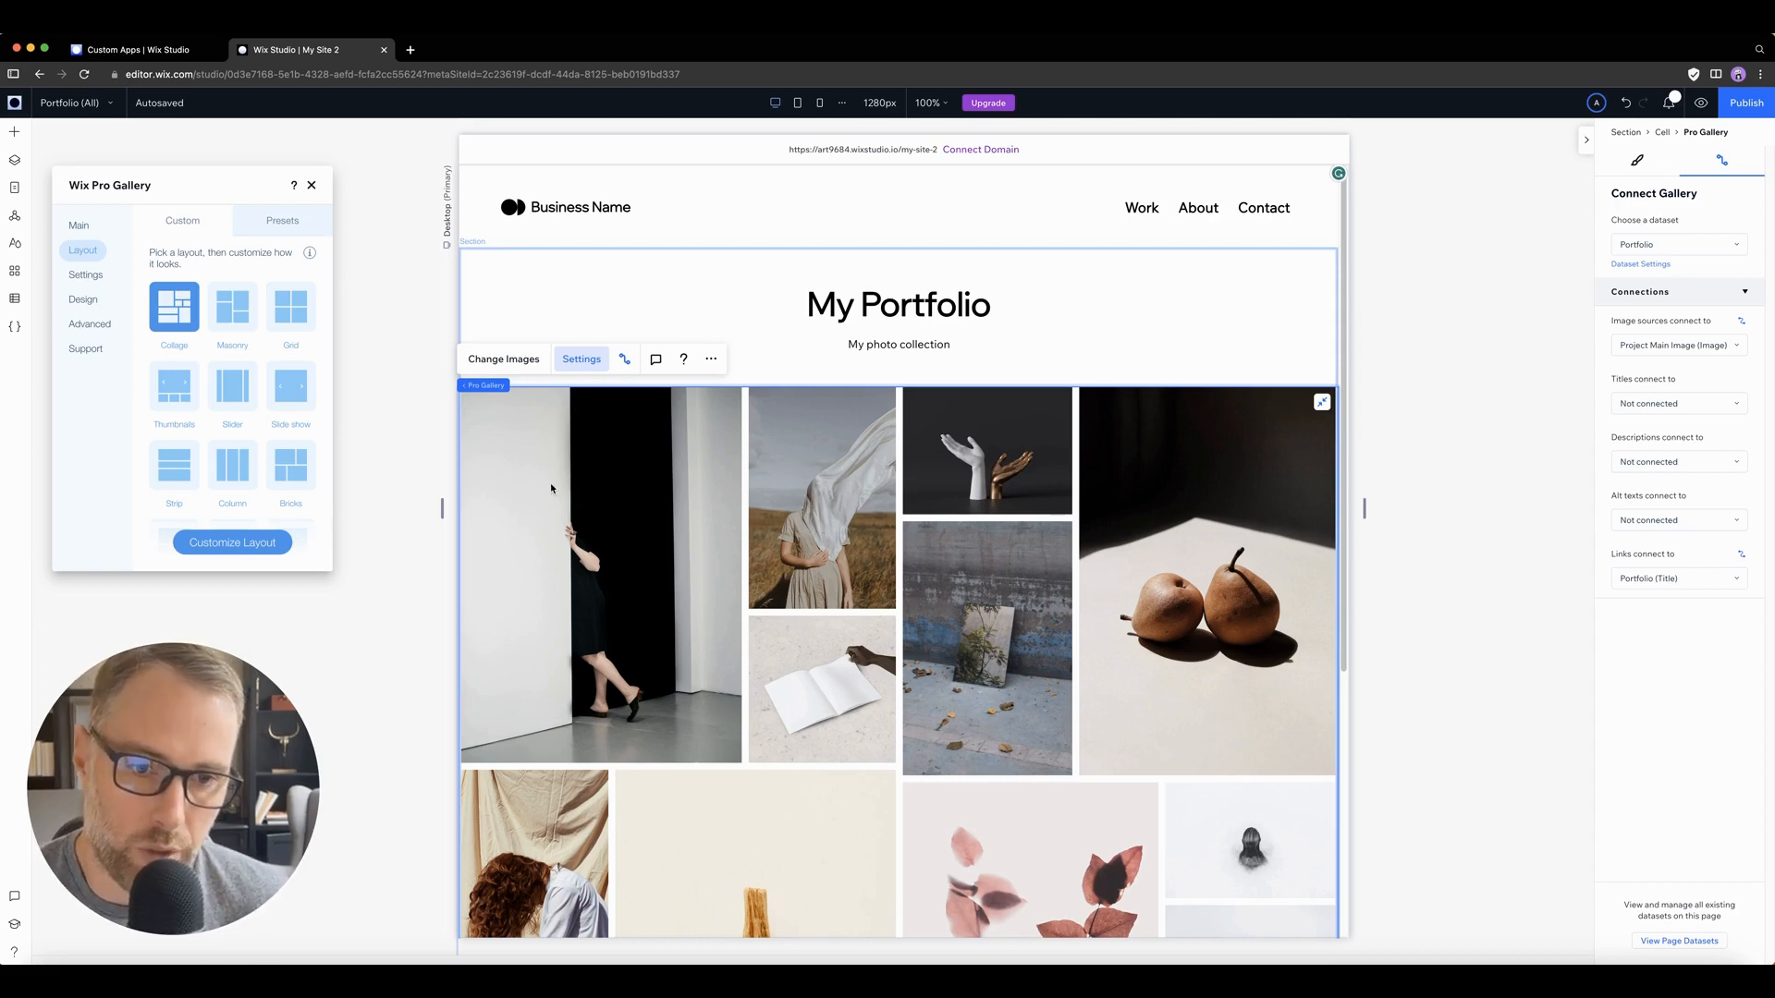
click(174, 385)
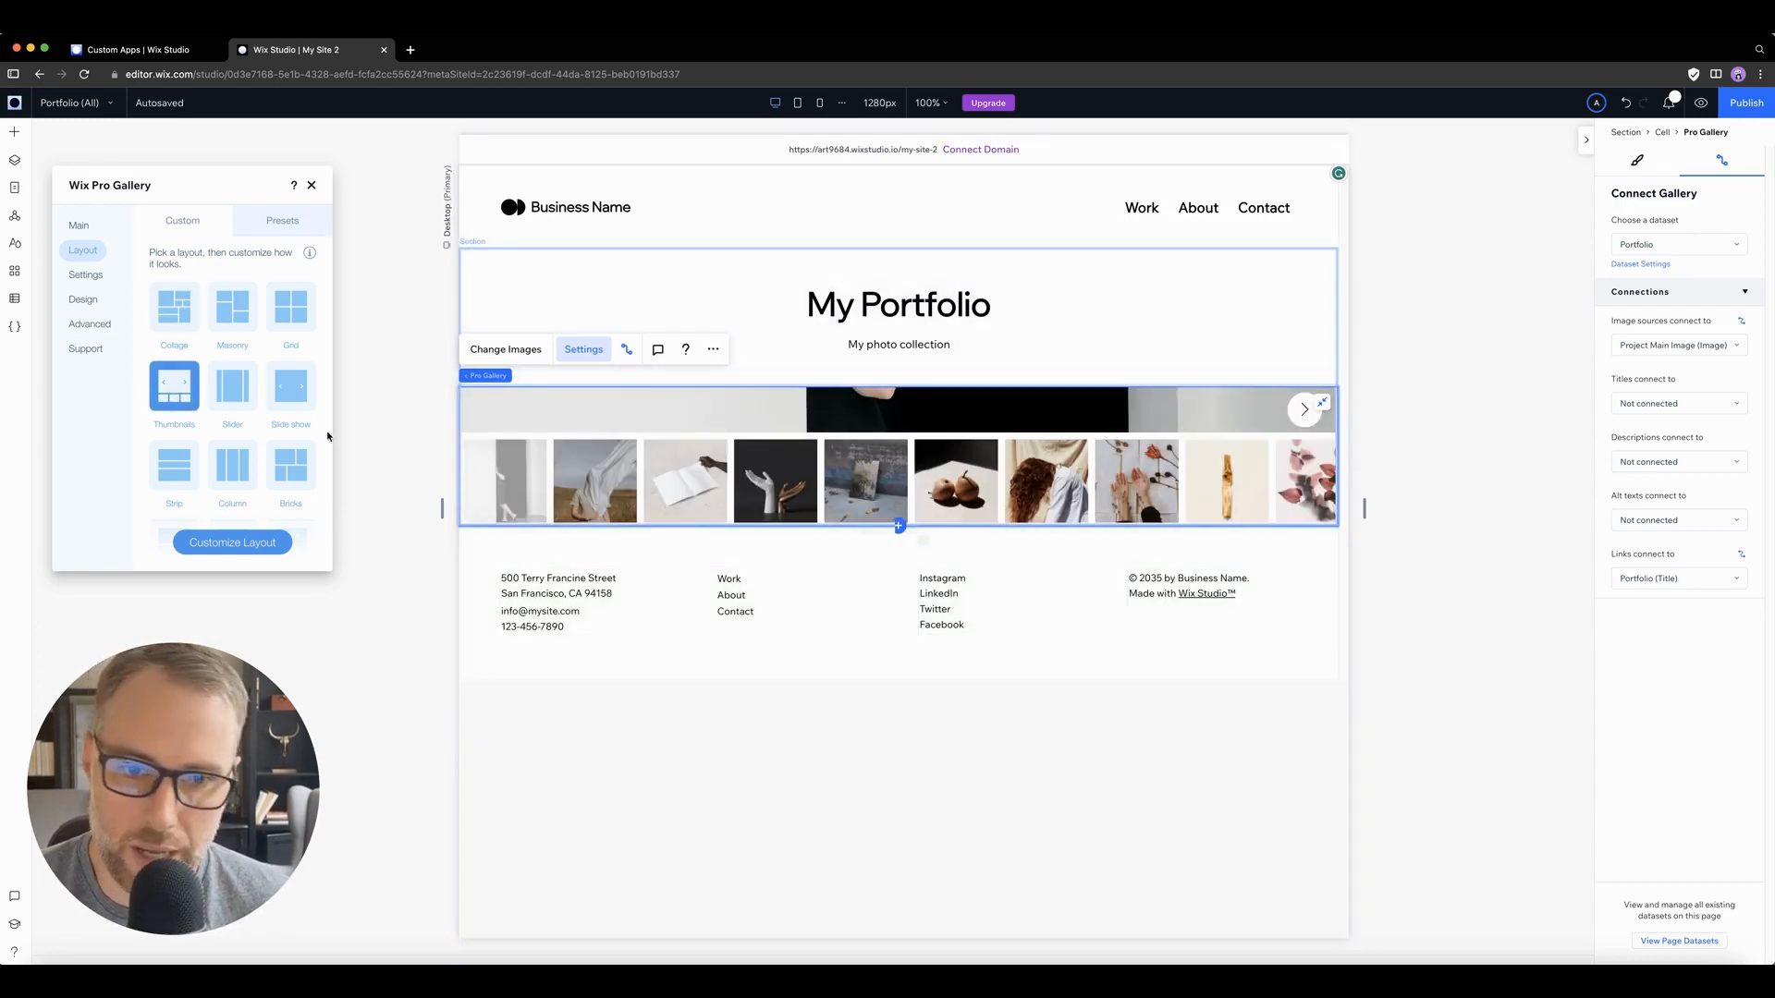
click(173, 482)
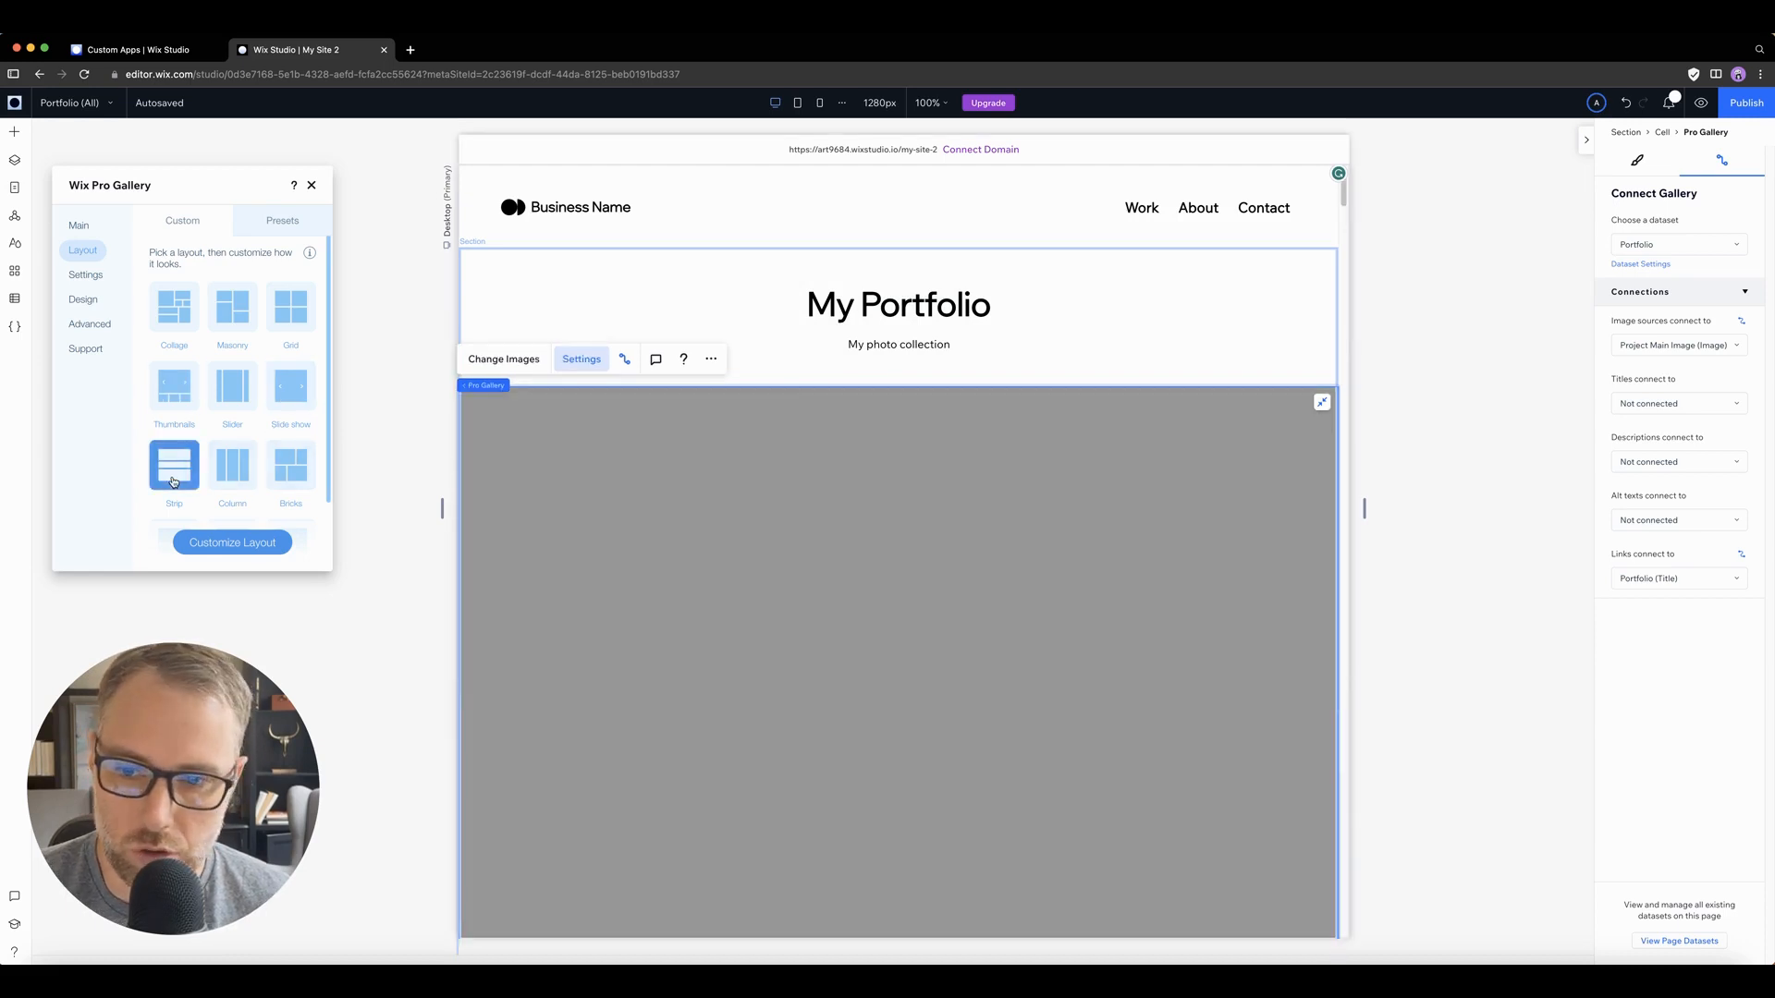
scroll(790, 511, down, 10)
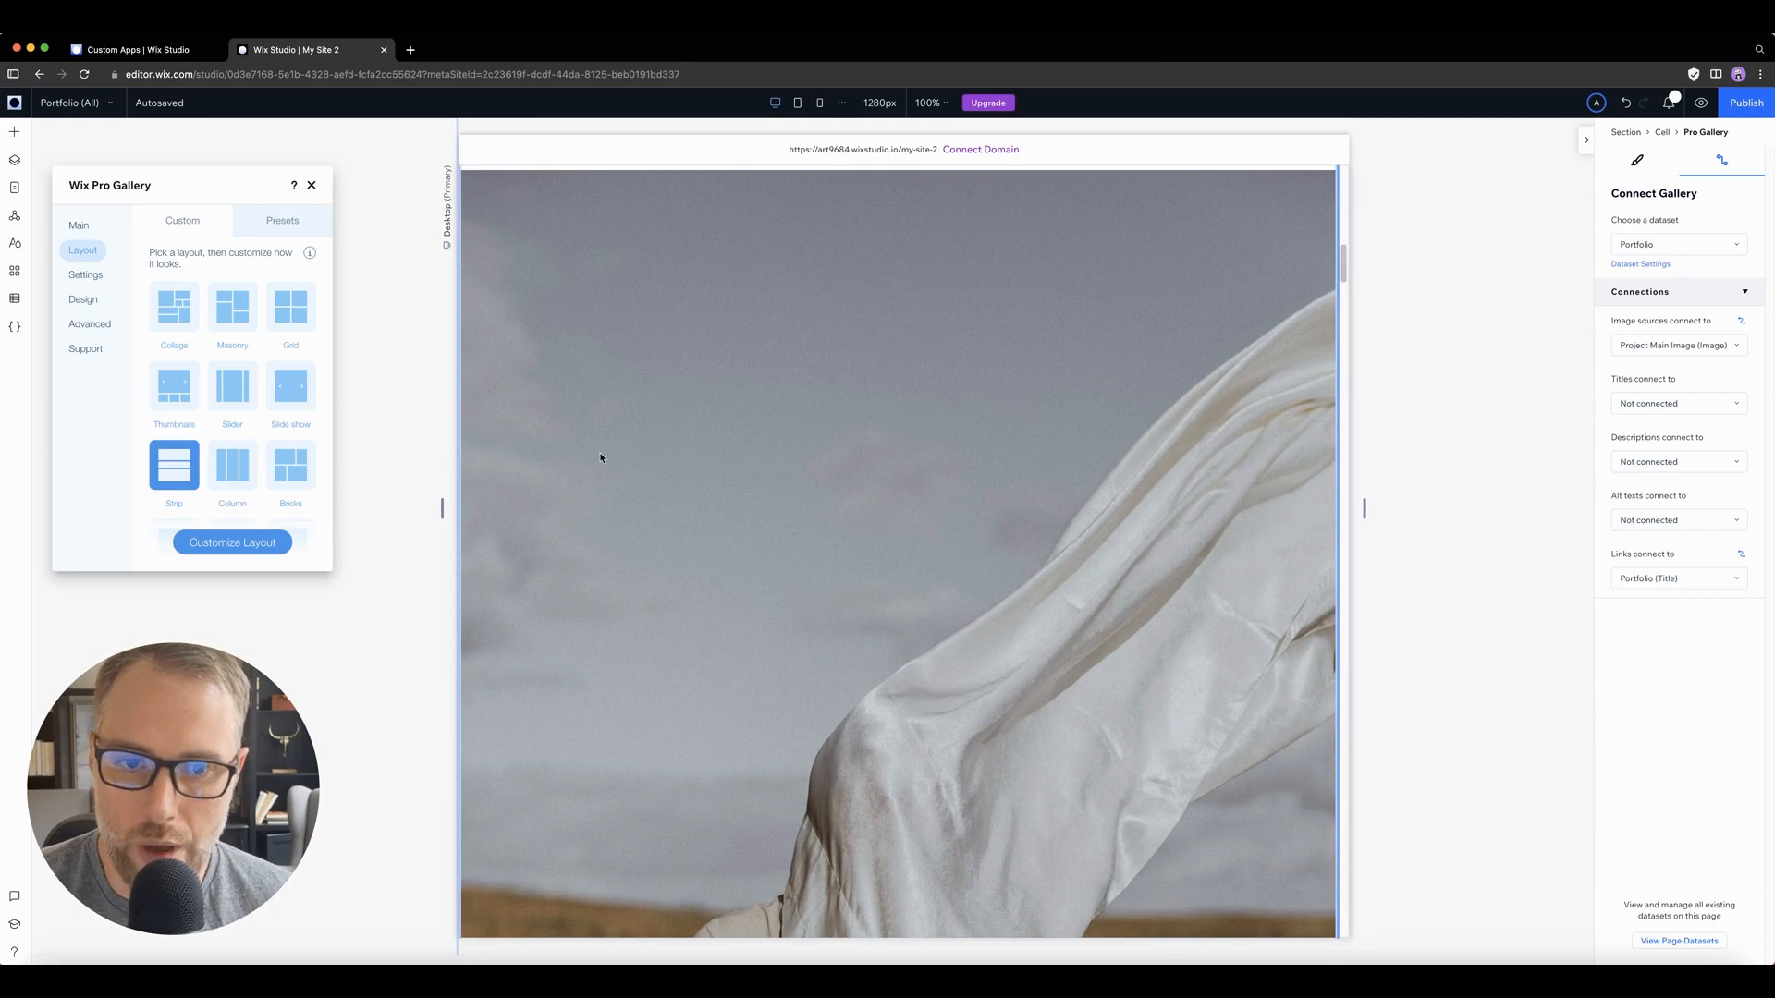
scroll(590, 448, up, 5)
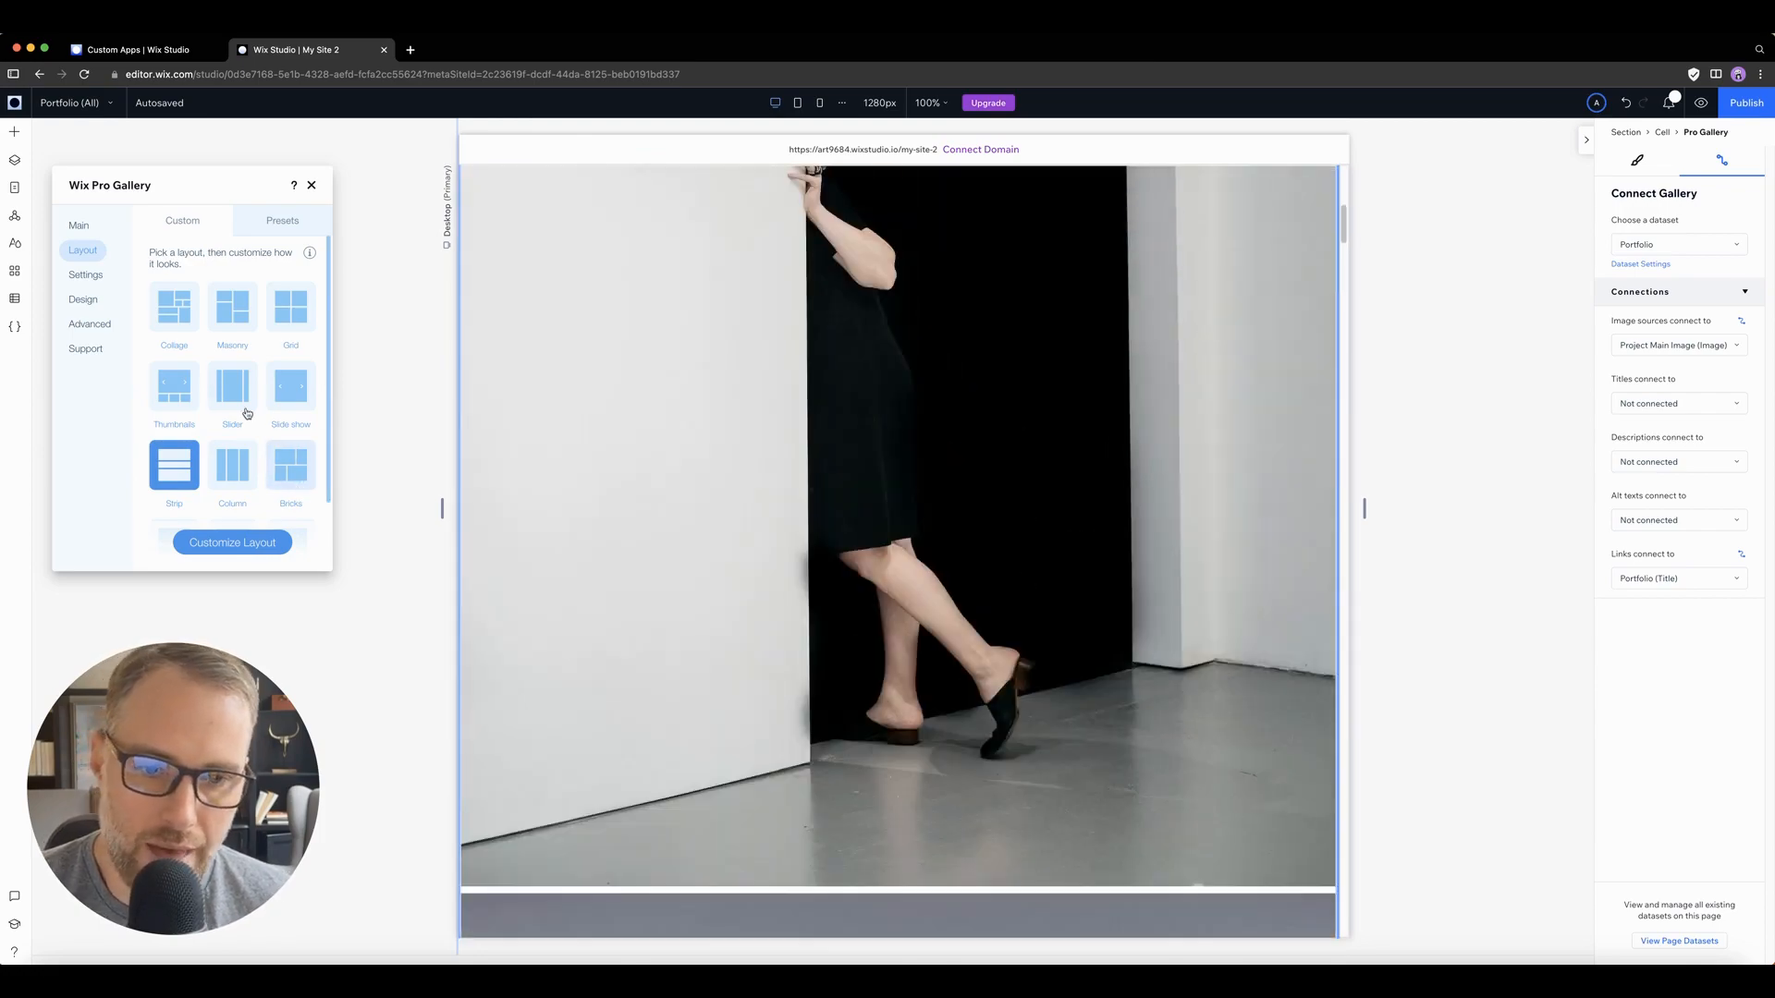
scroll(247, 414, down, 2)
click(174, 465)
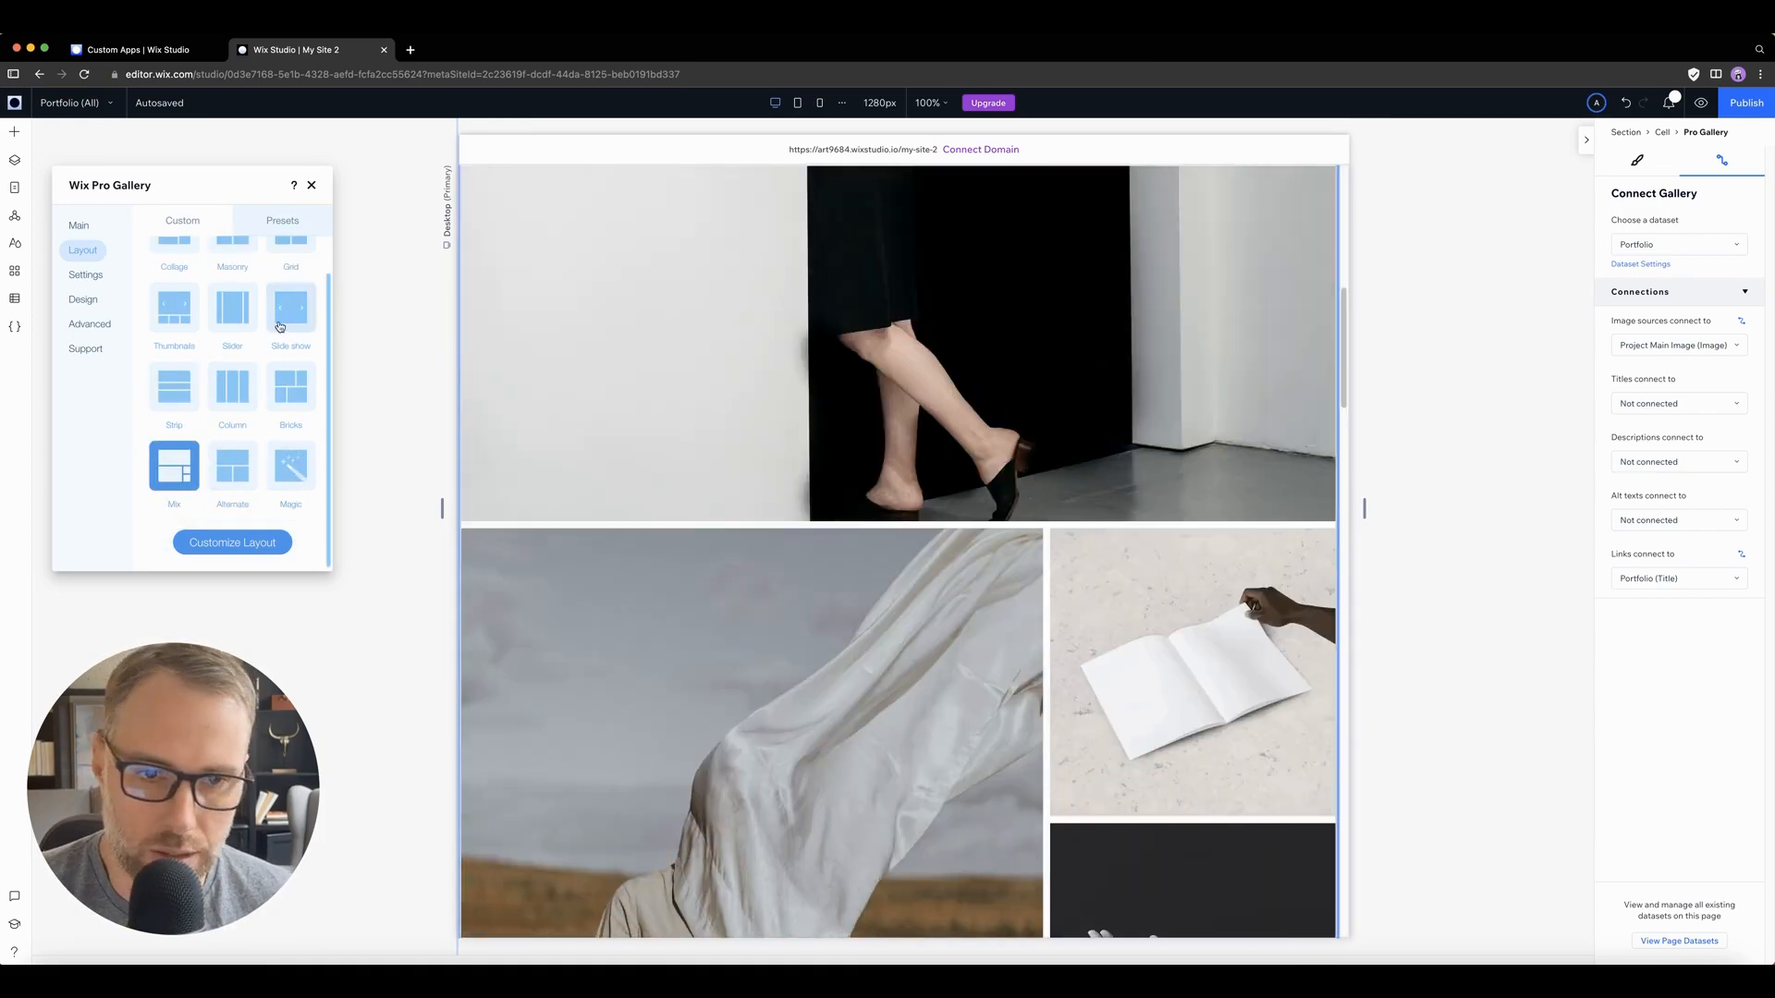
scroll(231, 370, up, 2)
click(170, 318)
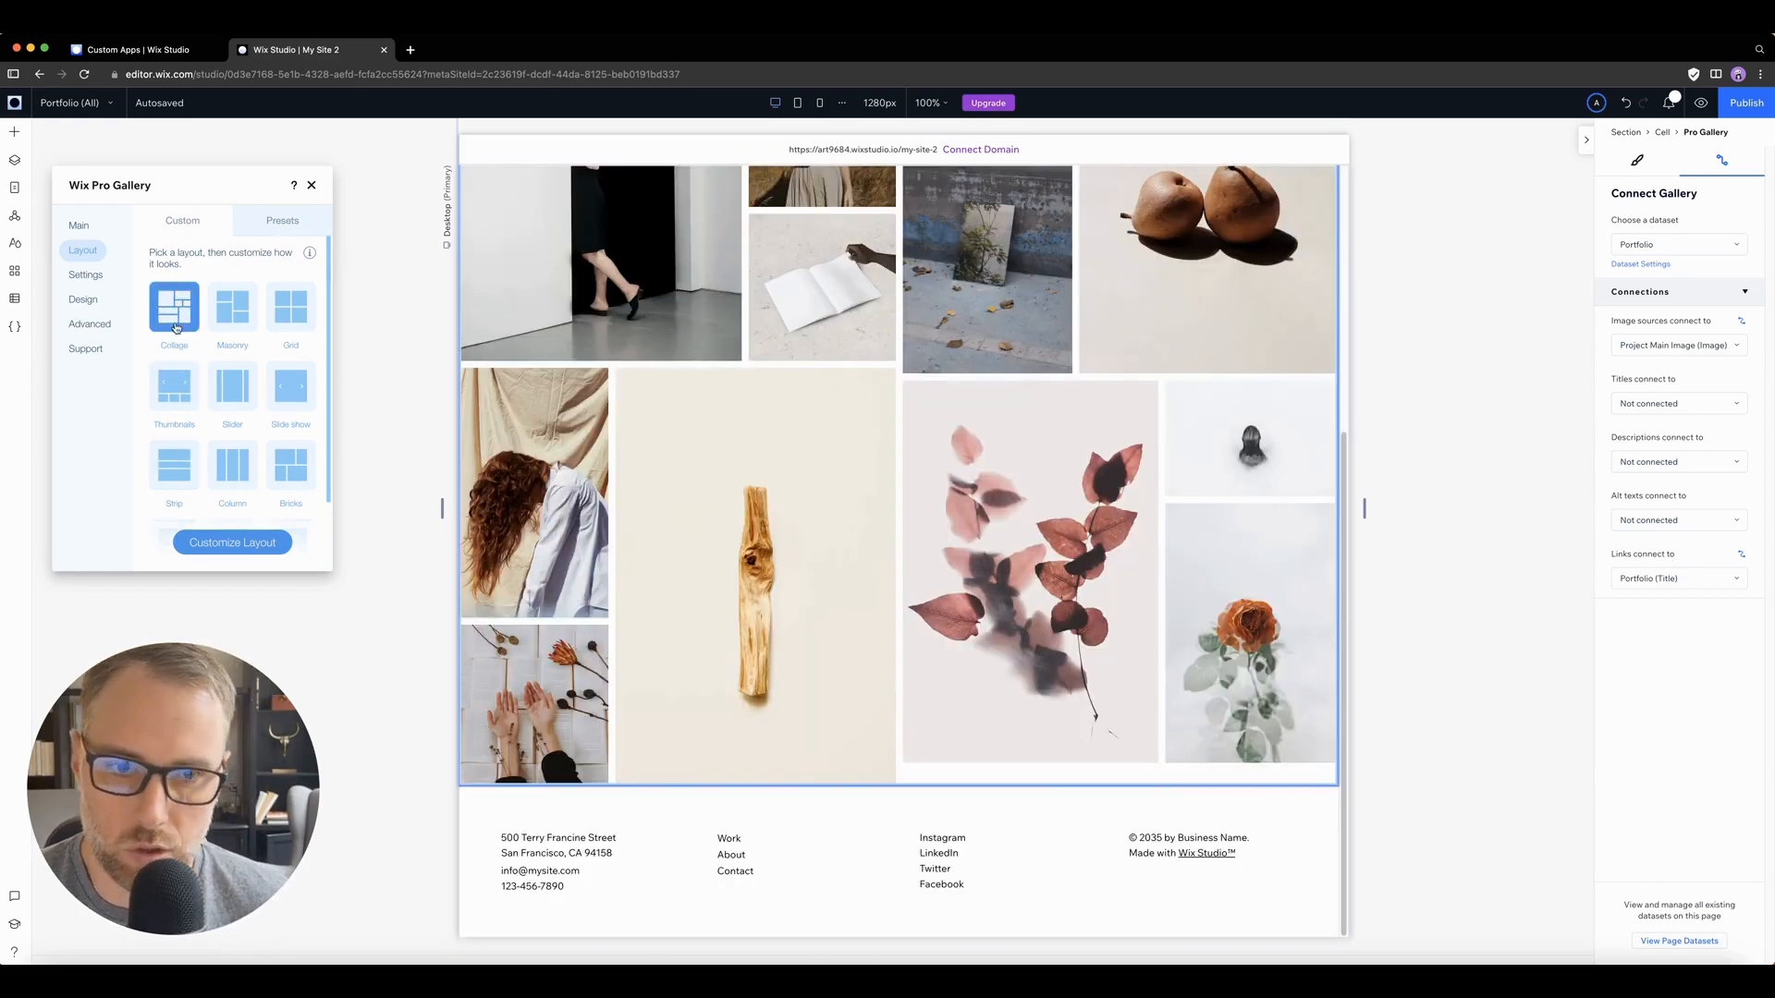
Step: Review the gallery's click, text display and video settings, toggling the title display on and off, and close the settings
click(96, 283)
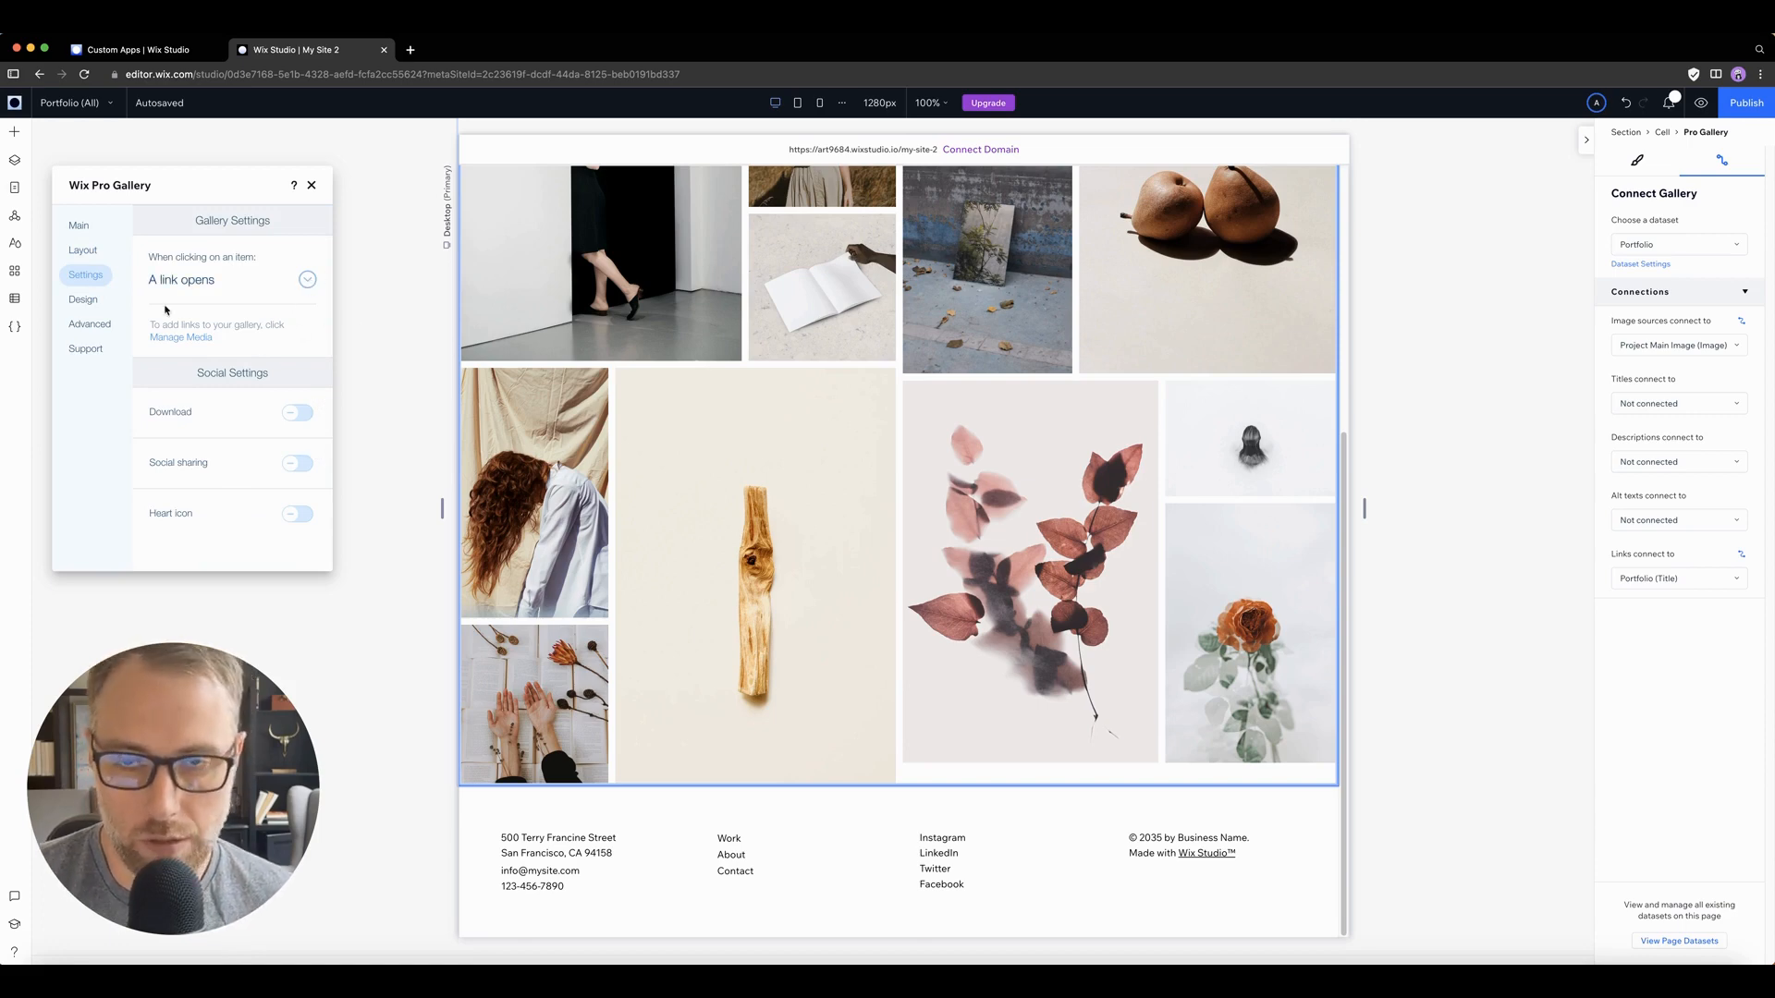
click(82, 299)
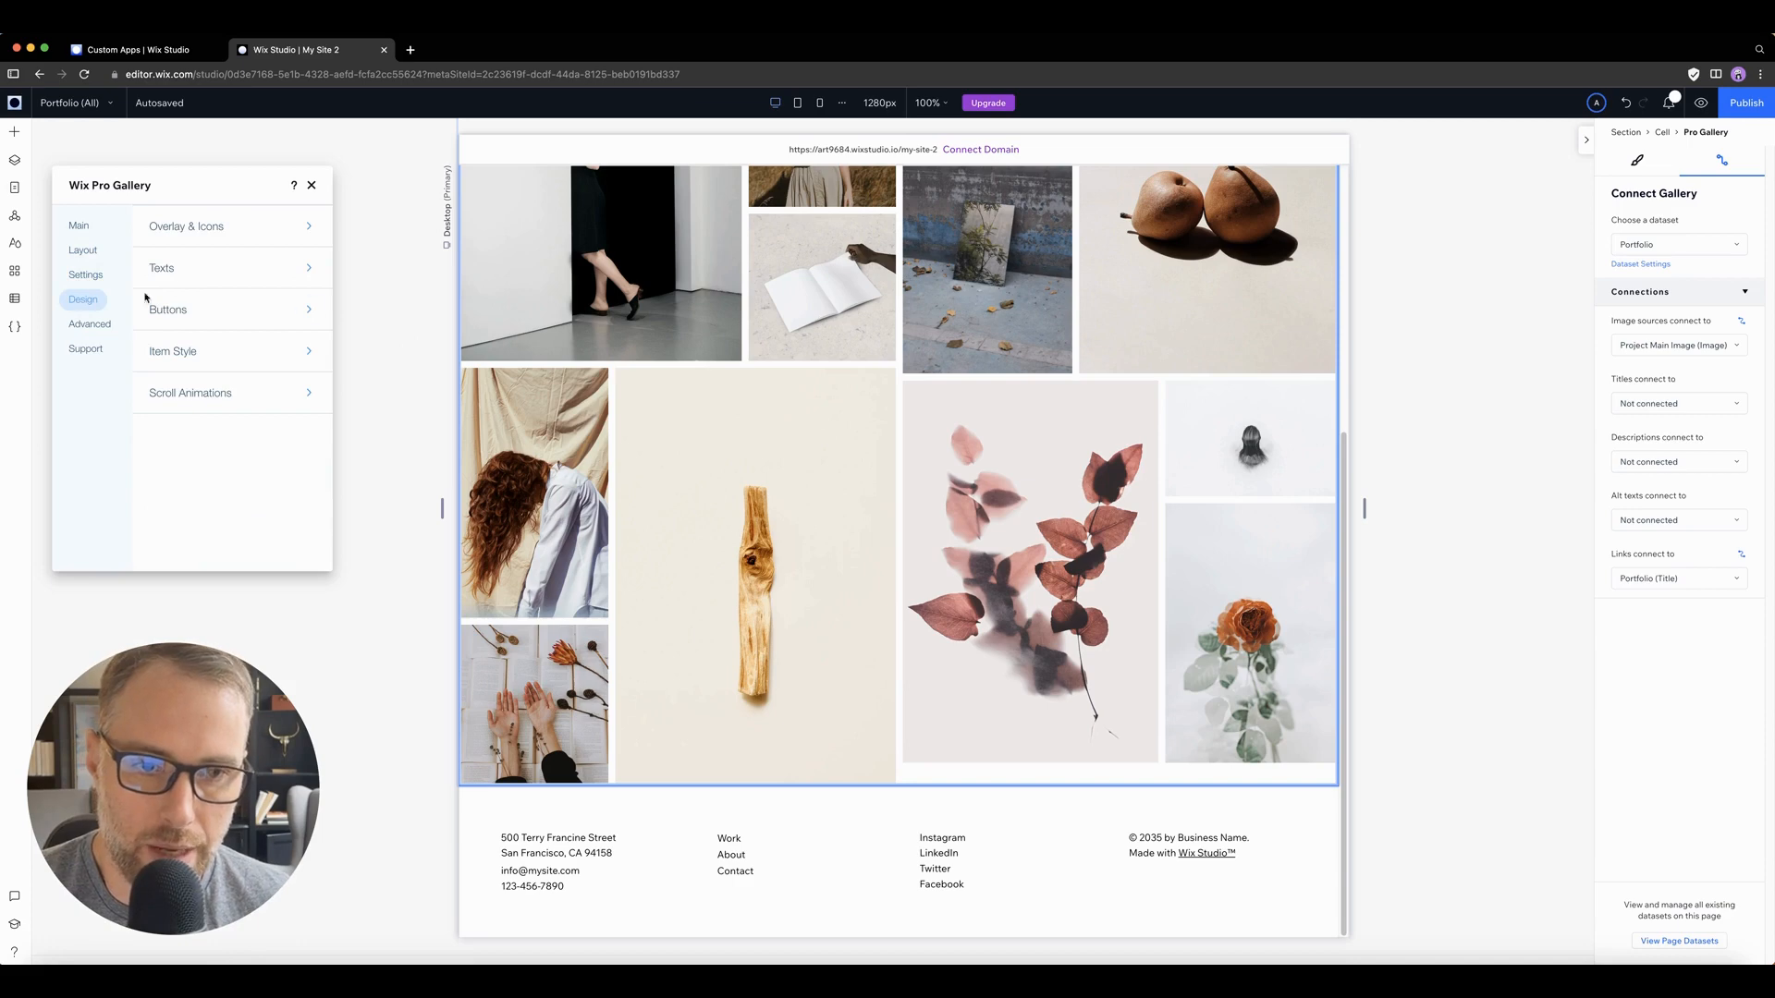
click(199, 263)
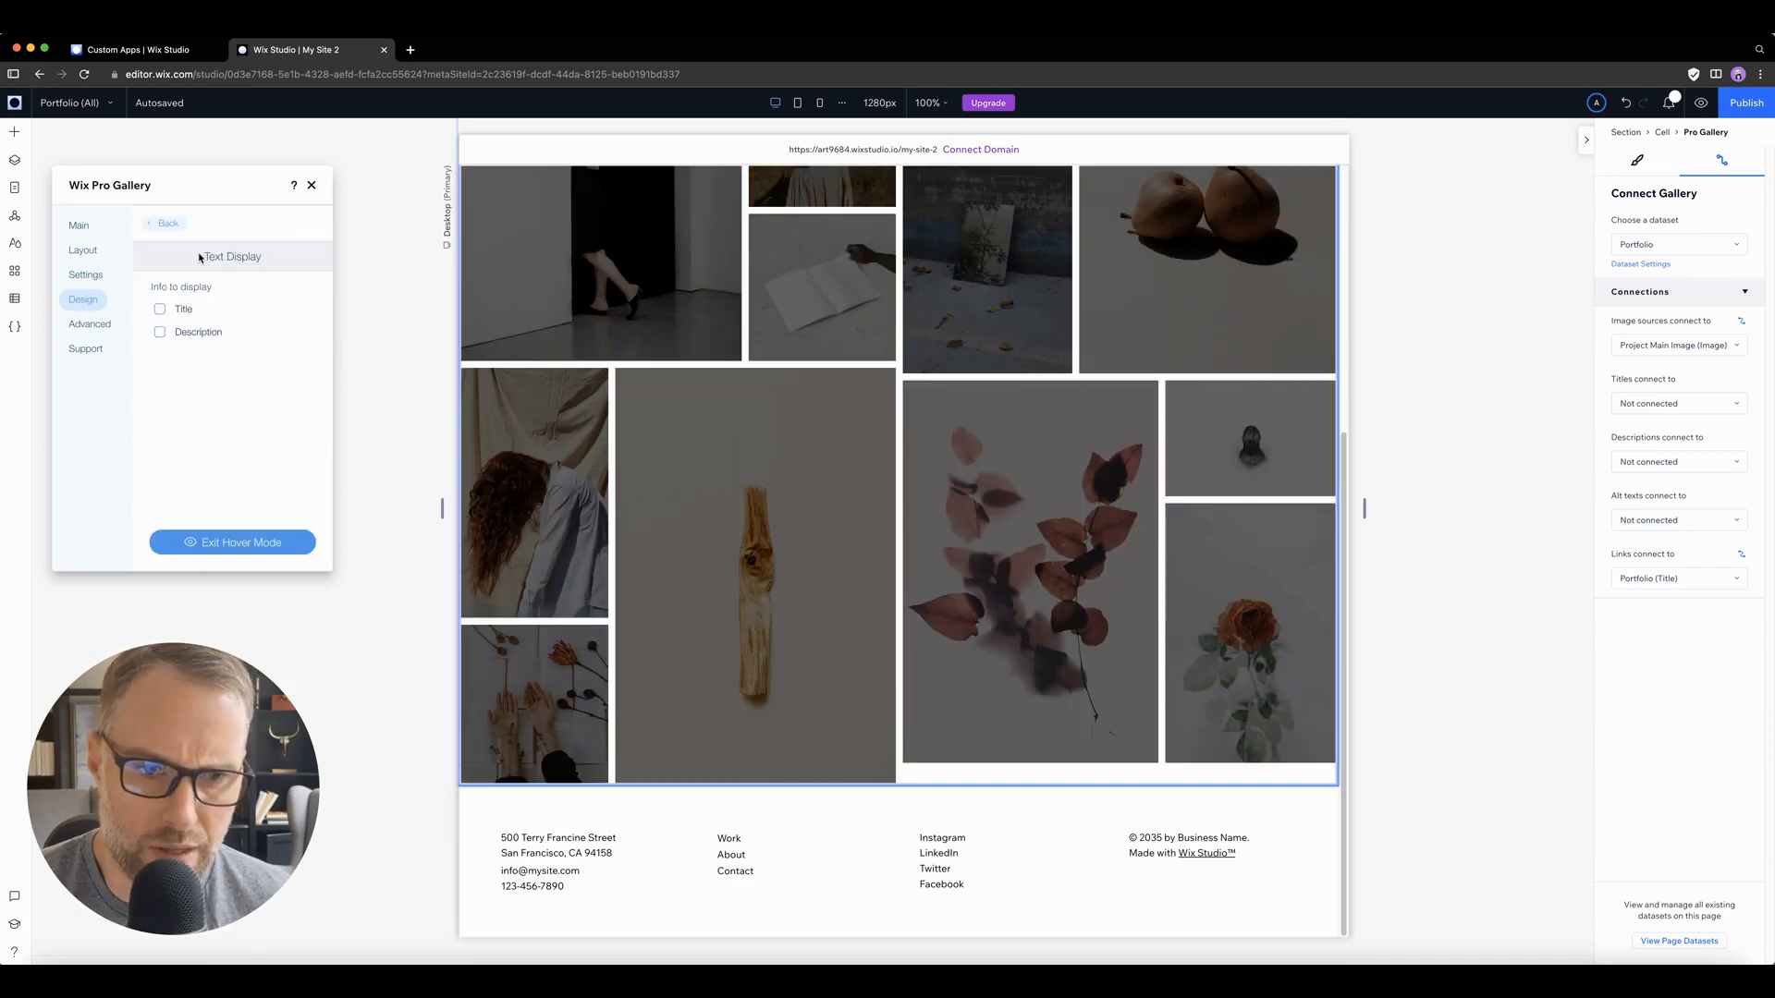
click(161, 310)
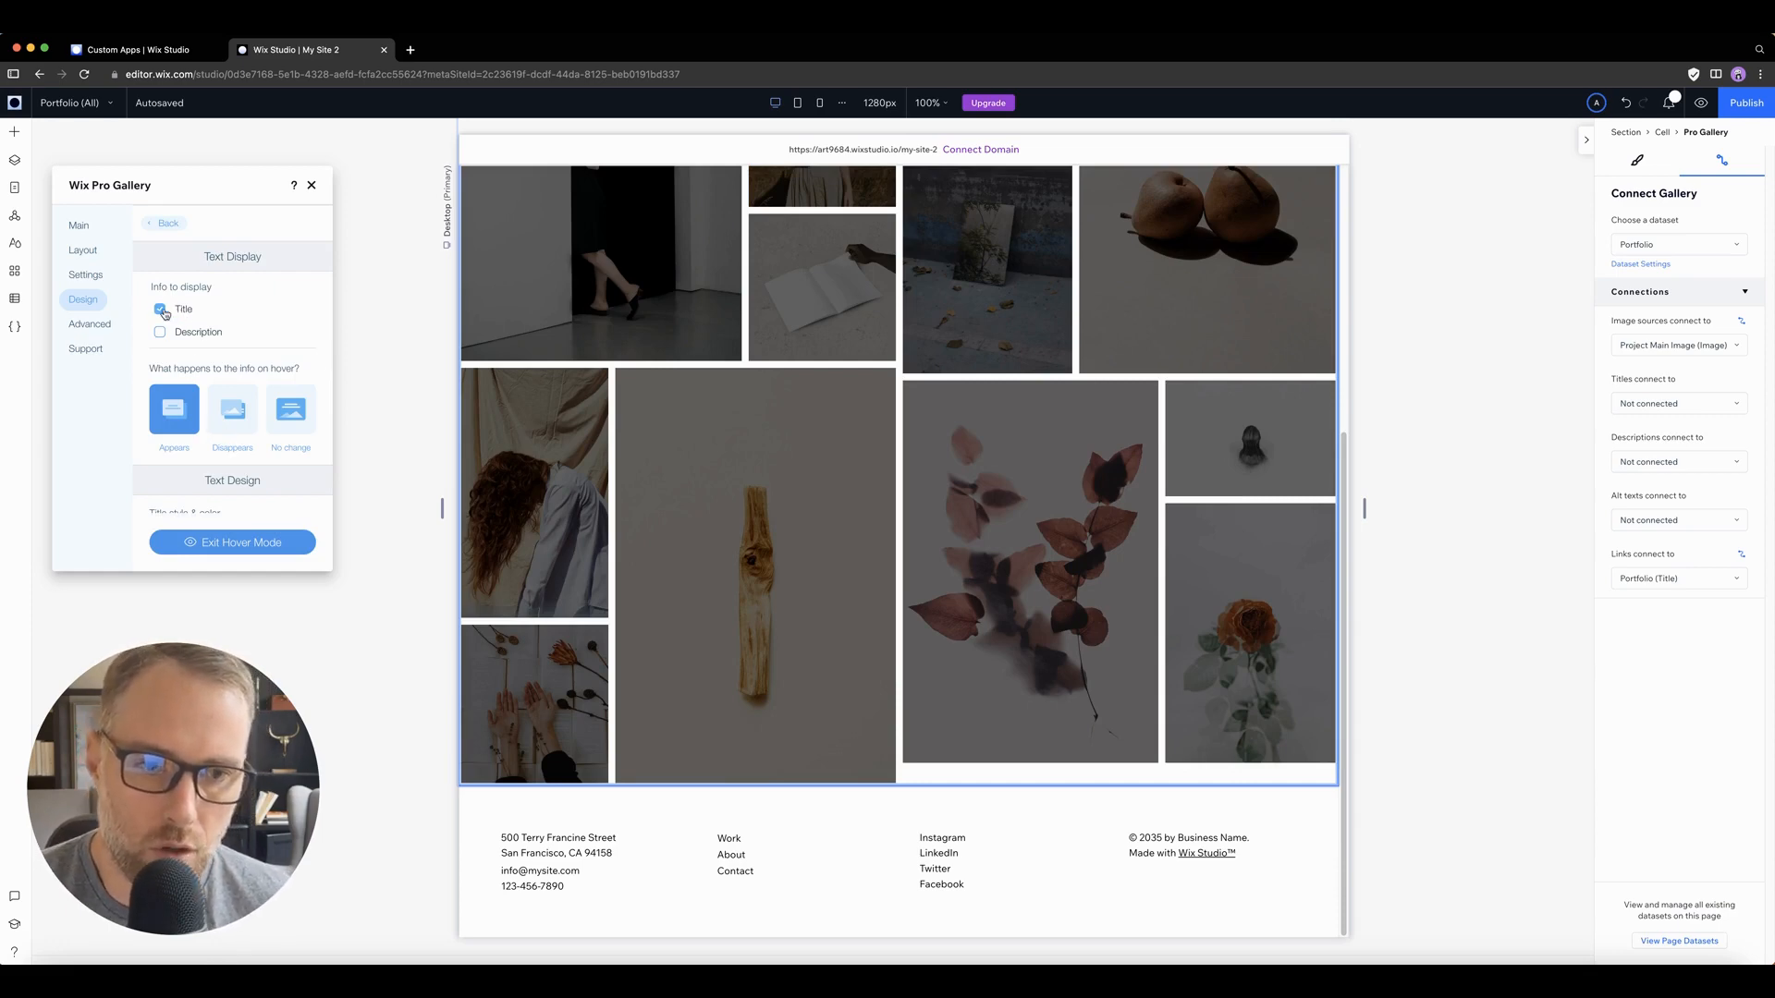
click(160, 310)
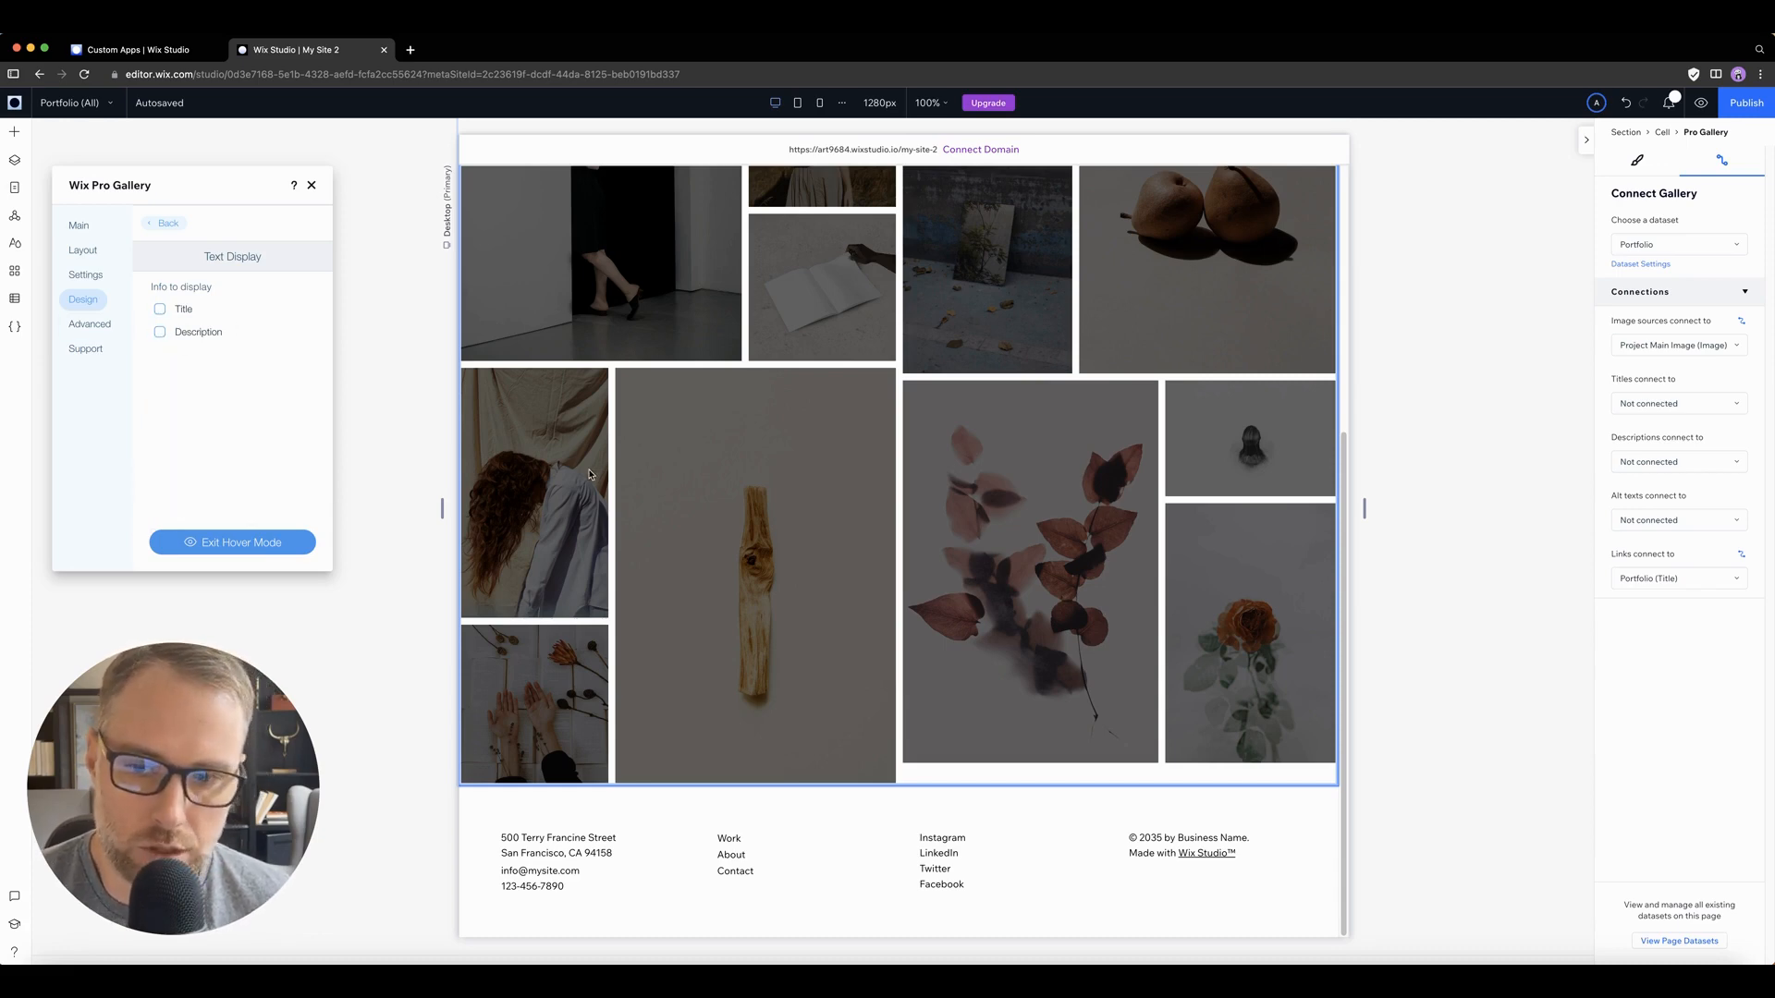
click(90, 324)
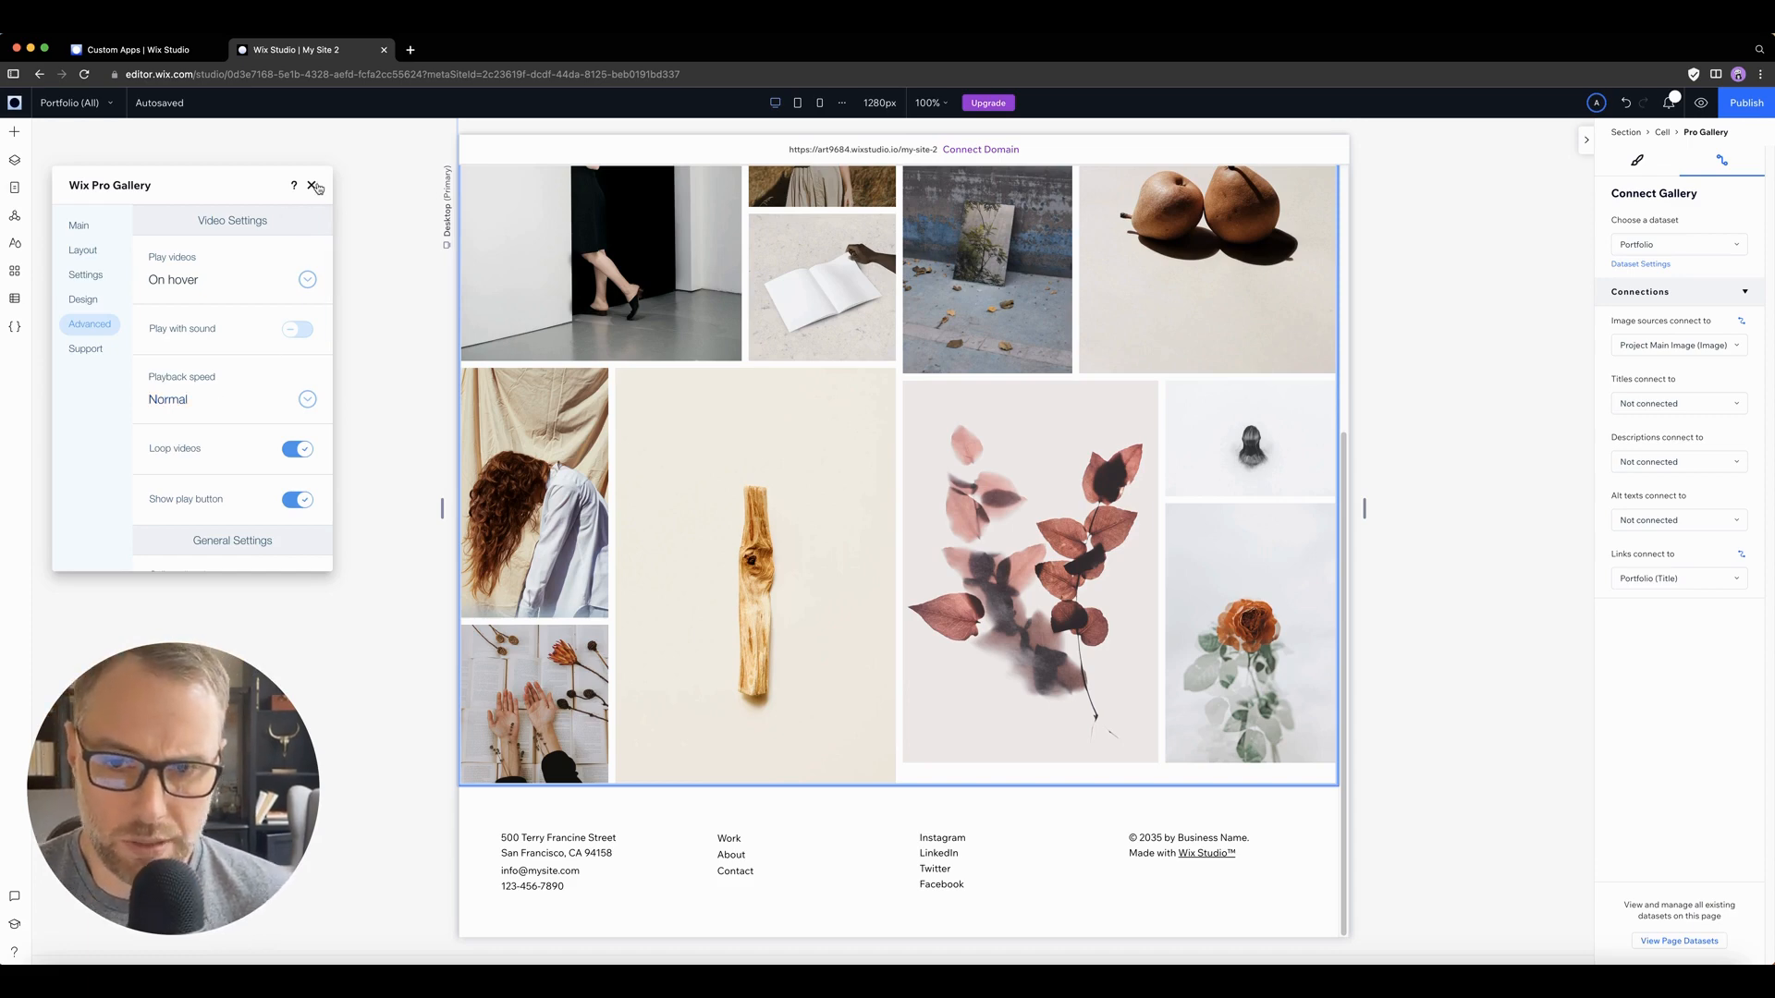
click(312, 186)
Step: Reselect the Pro Gallery in the page and view its size and position properties
scroll(673, 515, up, 5)
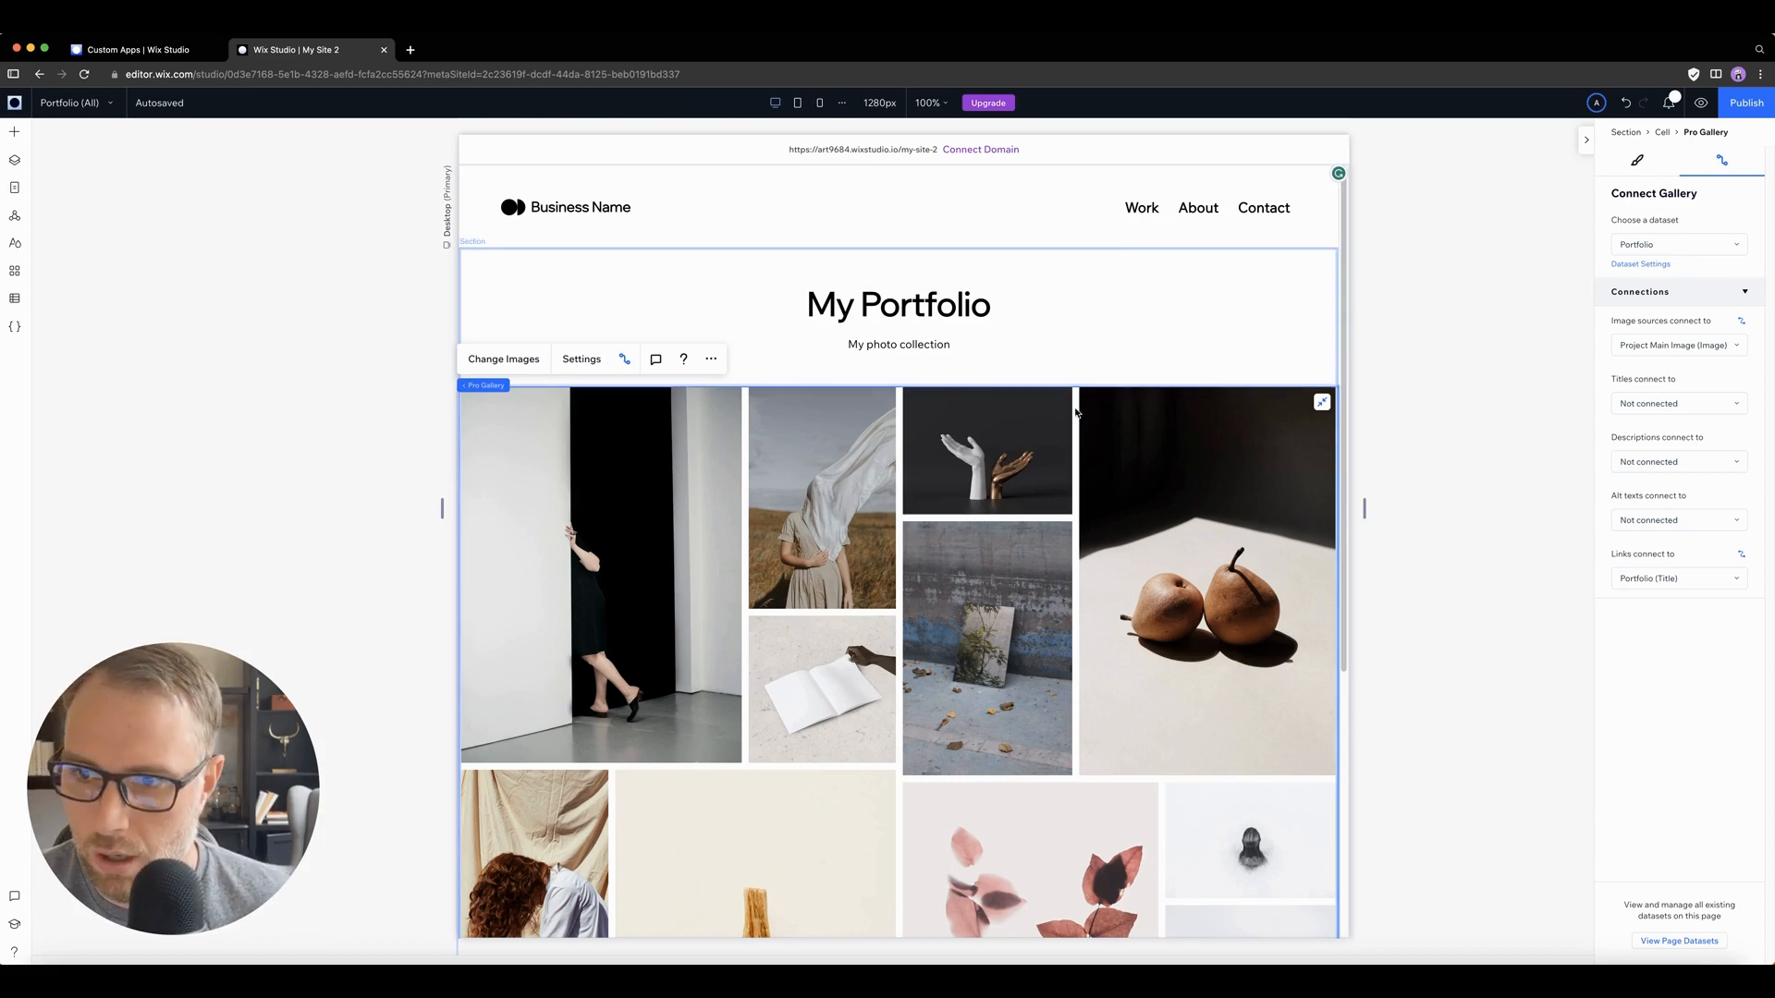
click(645, 427)
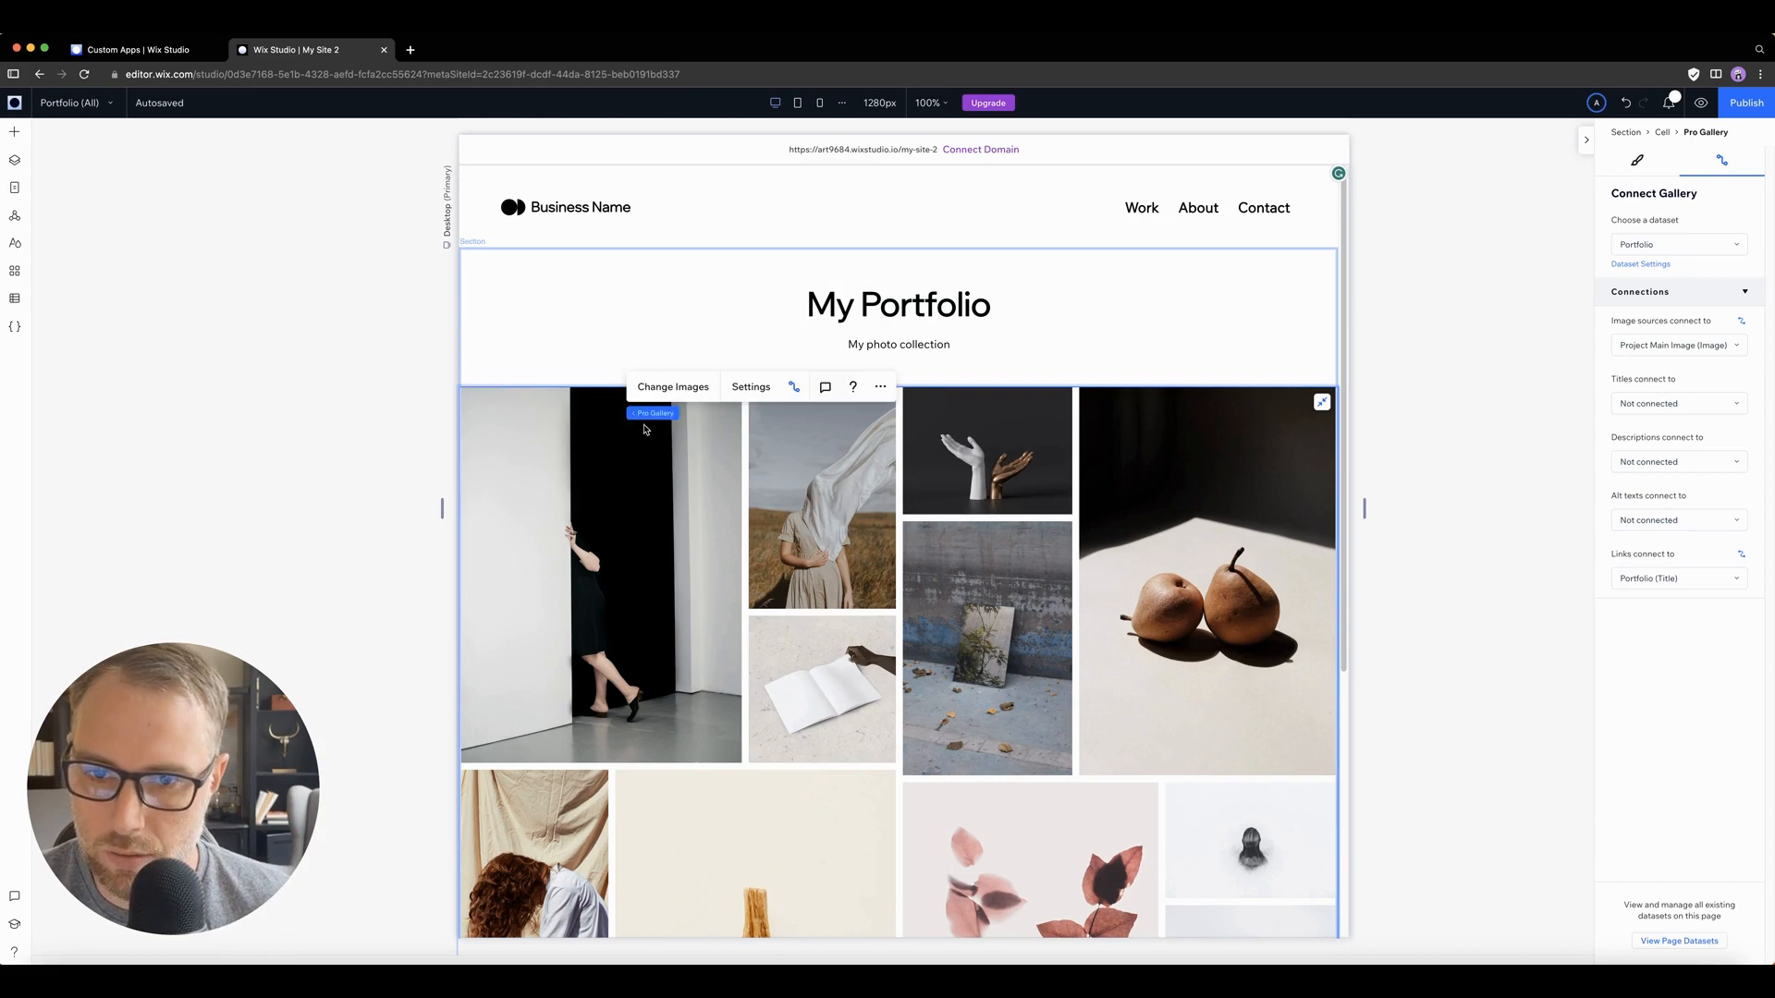
click(520, 418)
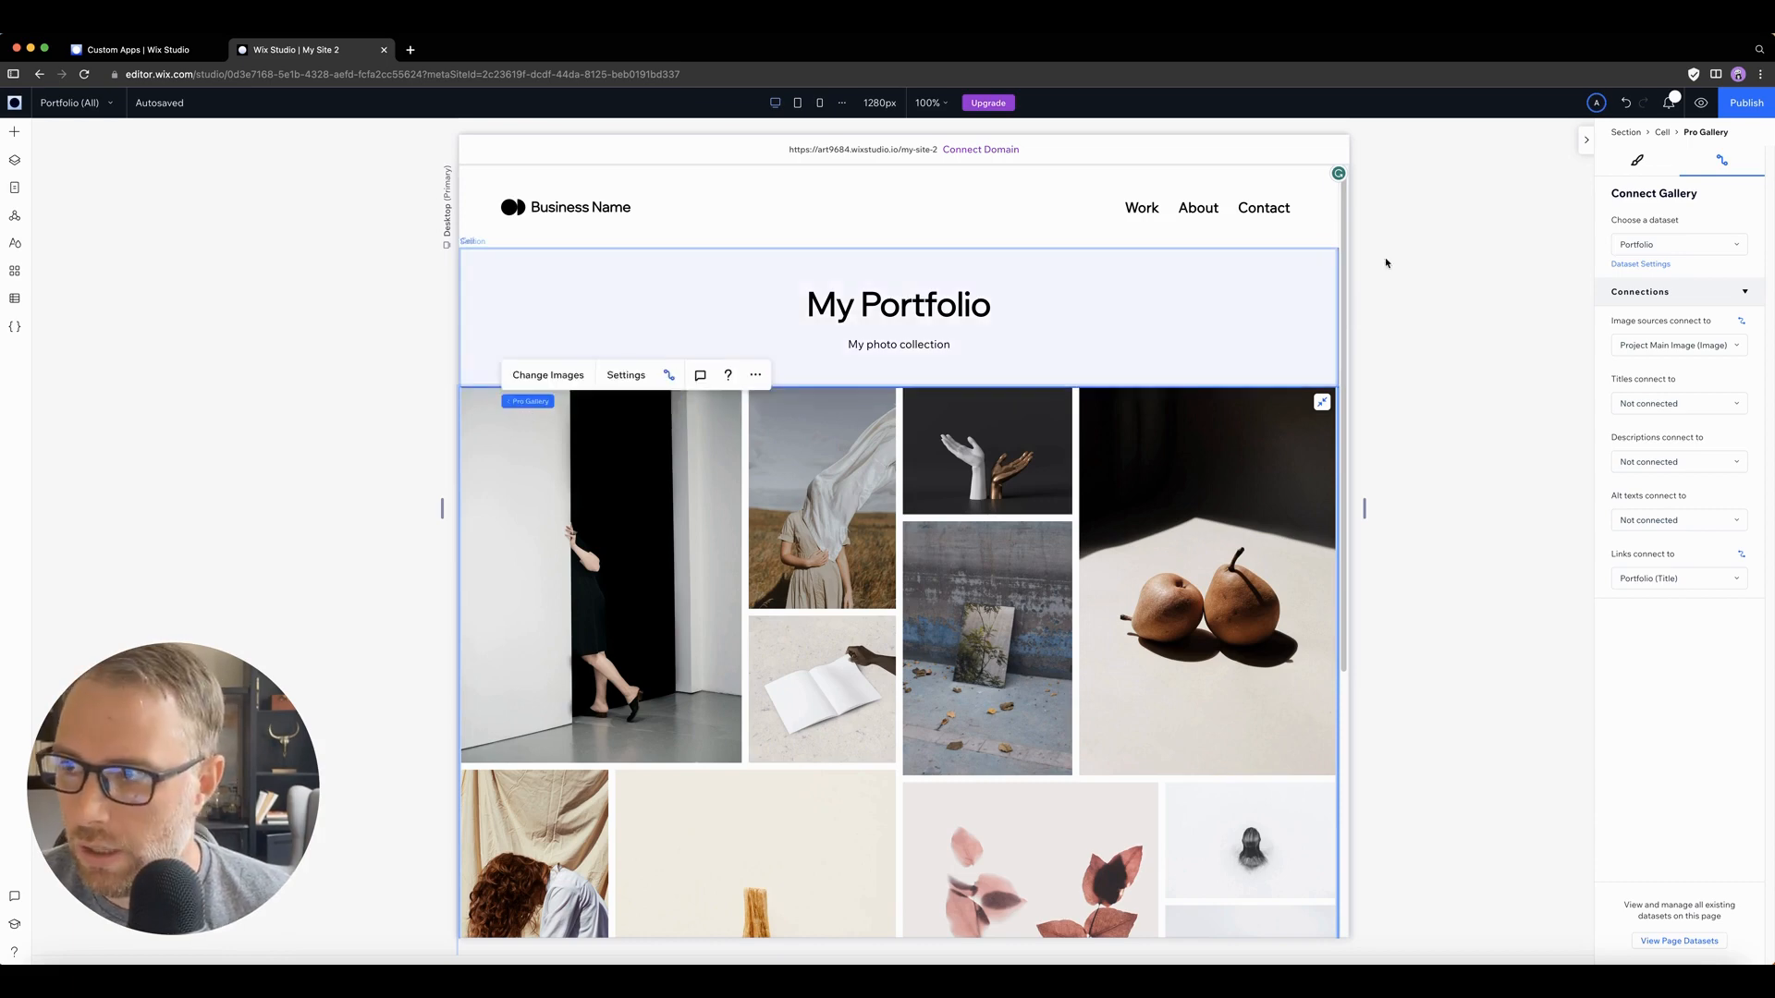
click(1637, 160)
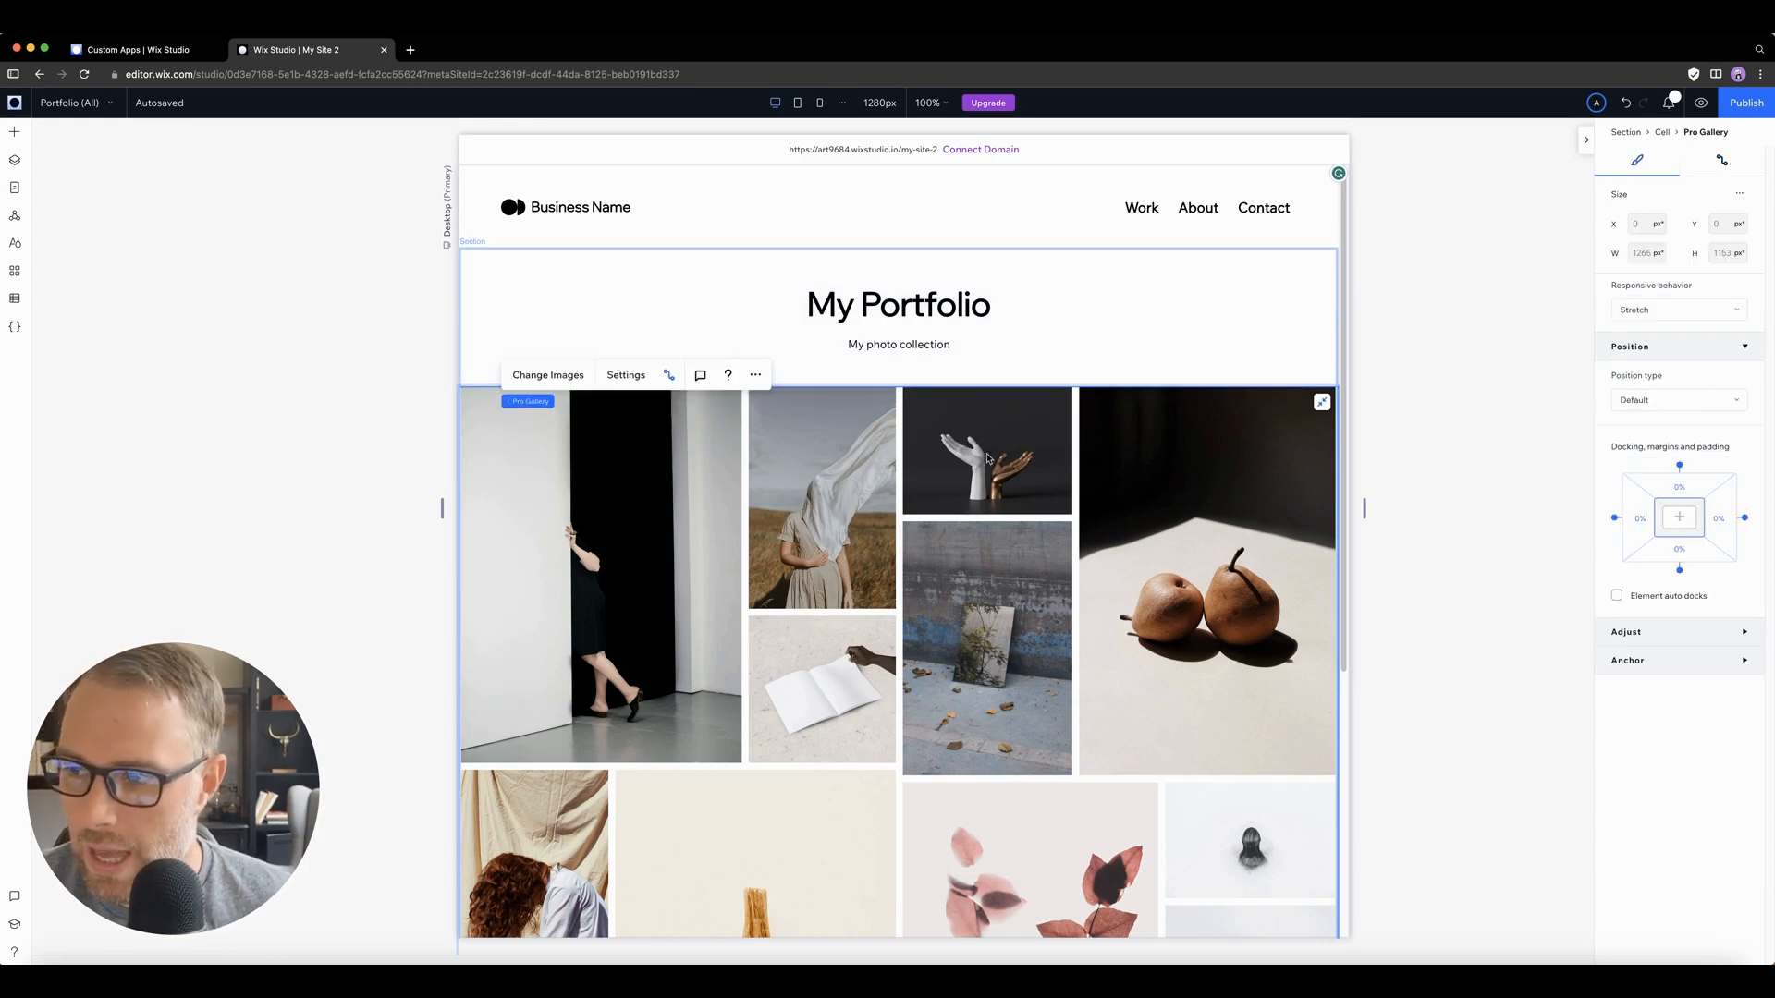
Step: Select the stack holding the My Portfolio heading and subtitle and open its interaction options
click(891, 315)
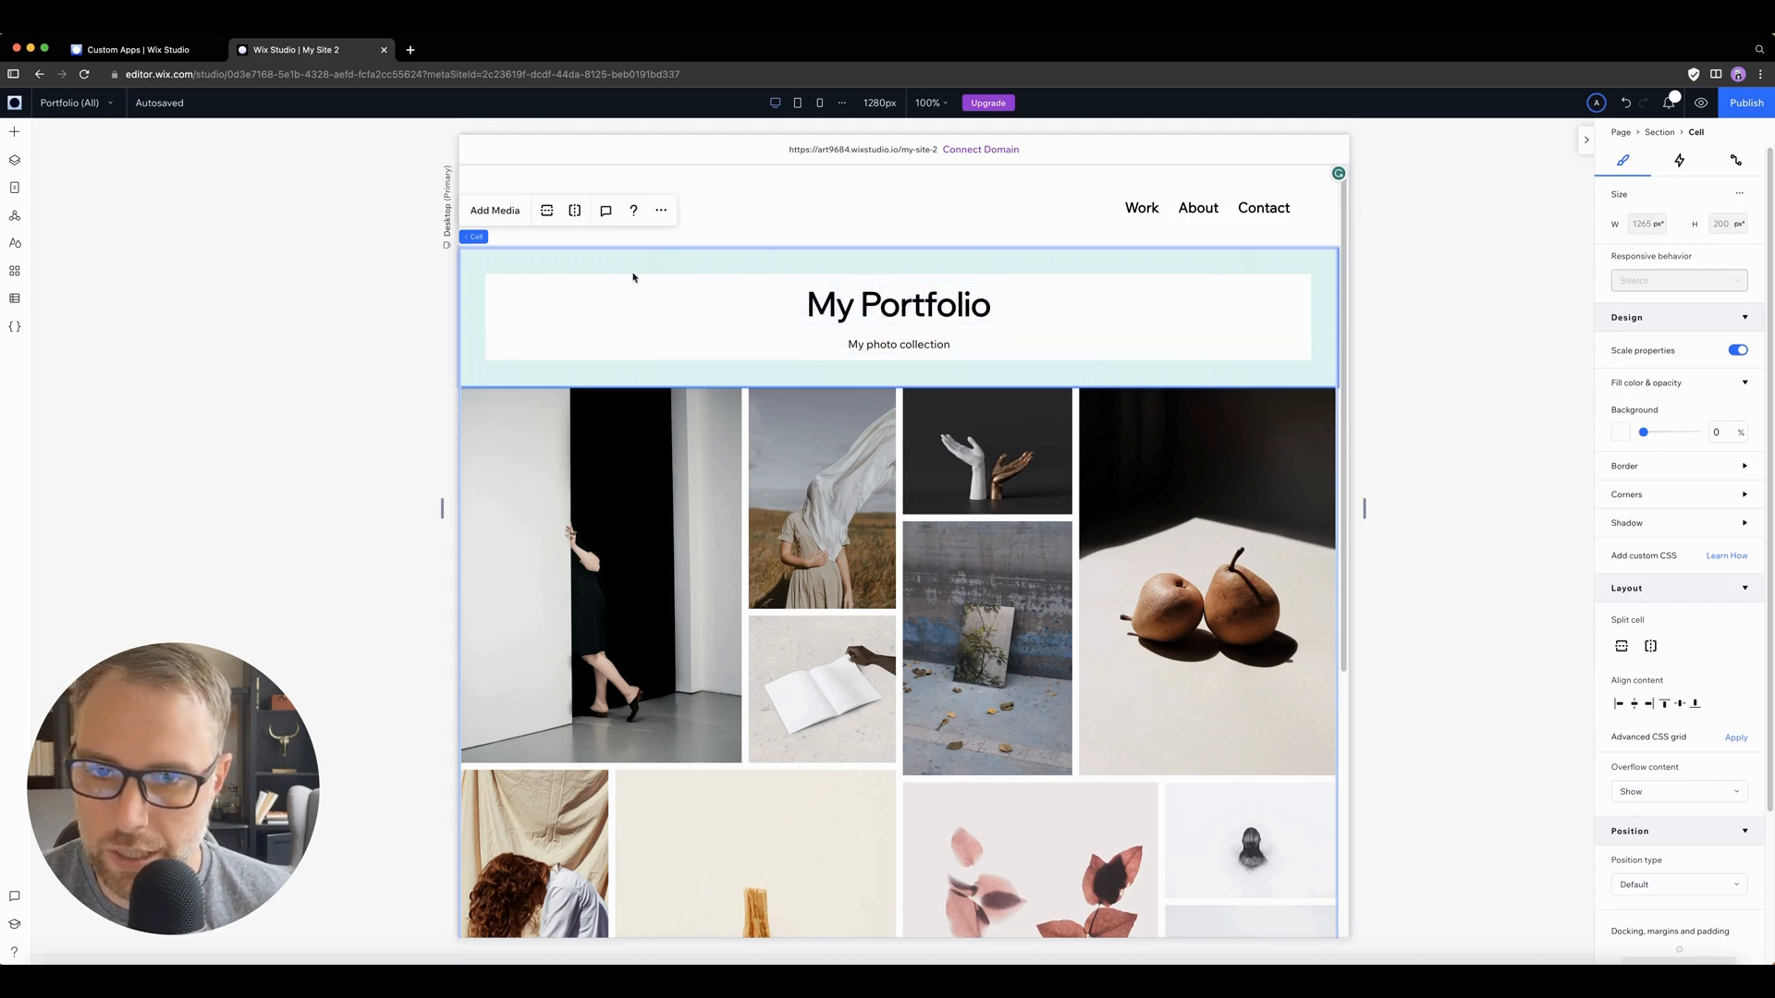
click(822, 289)
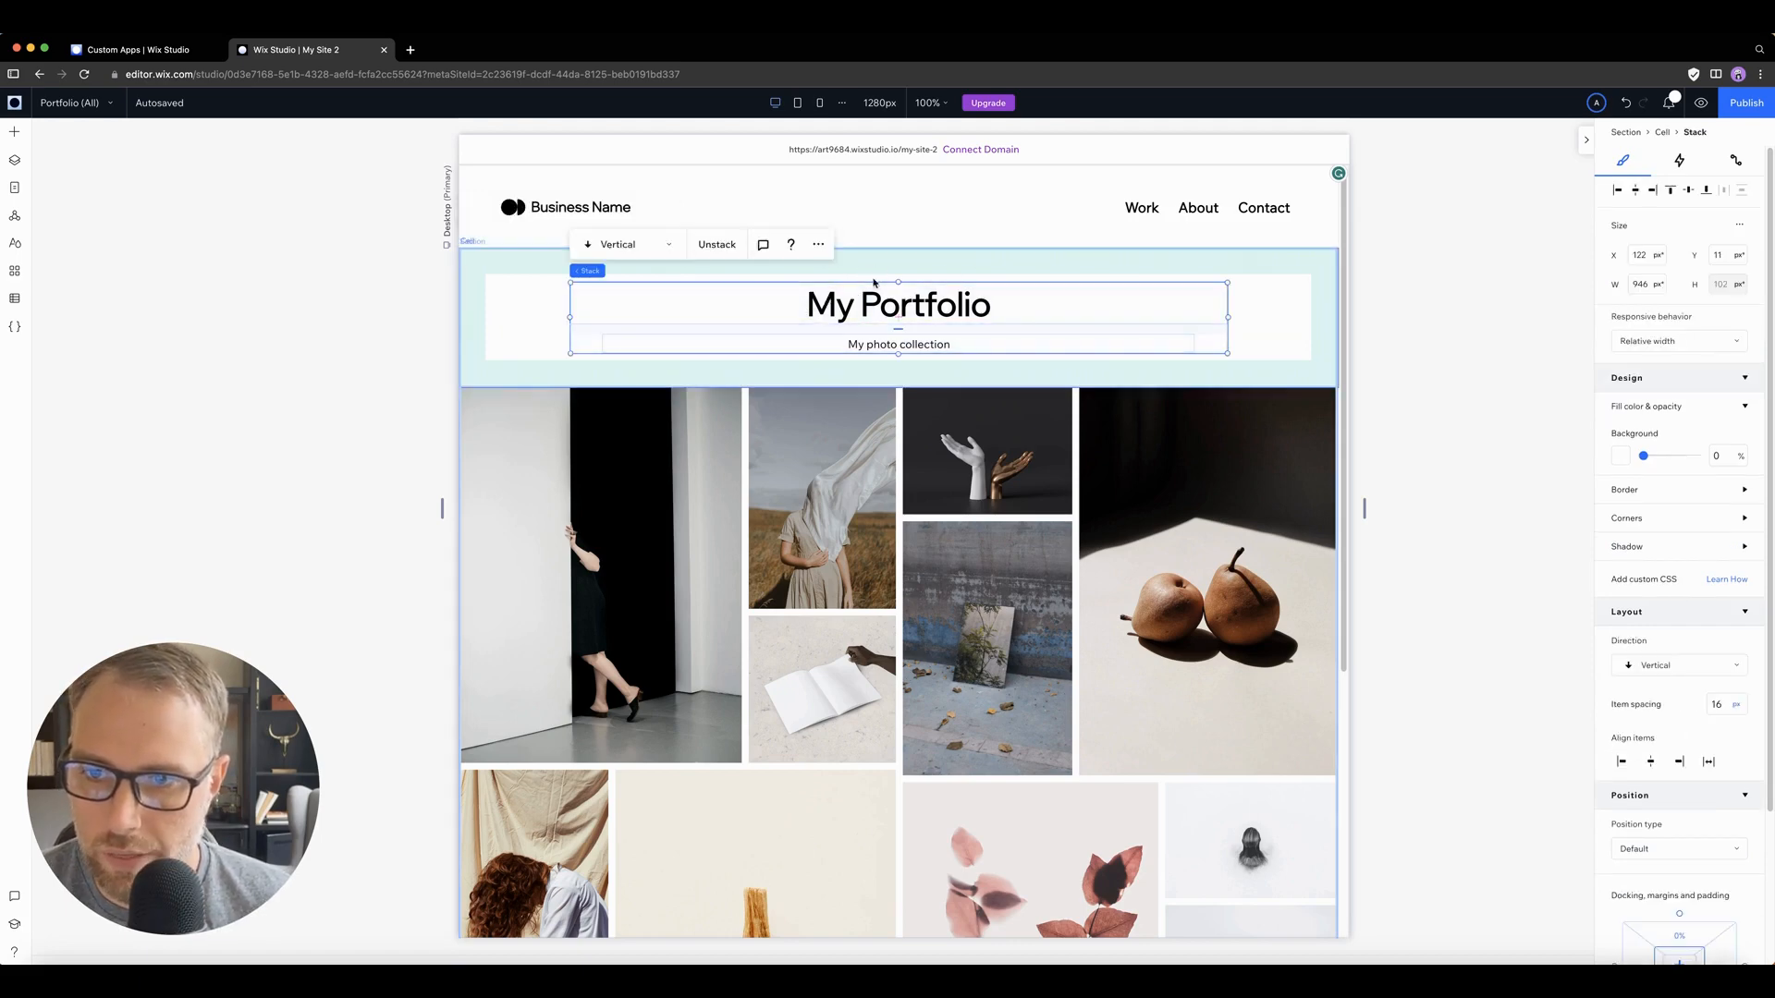
click(1011, 301)
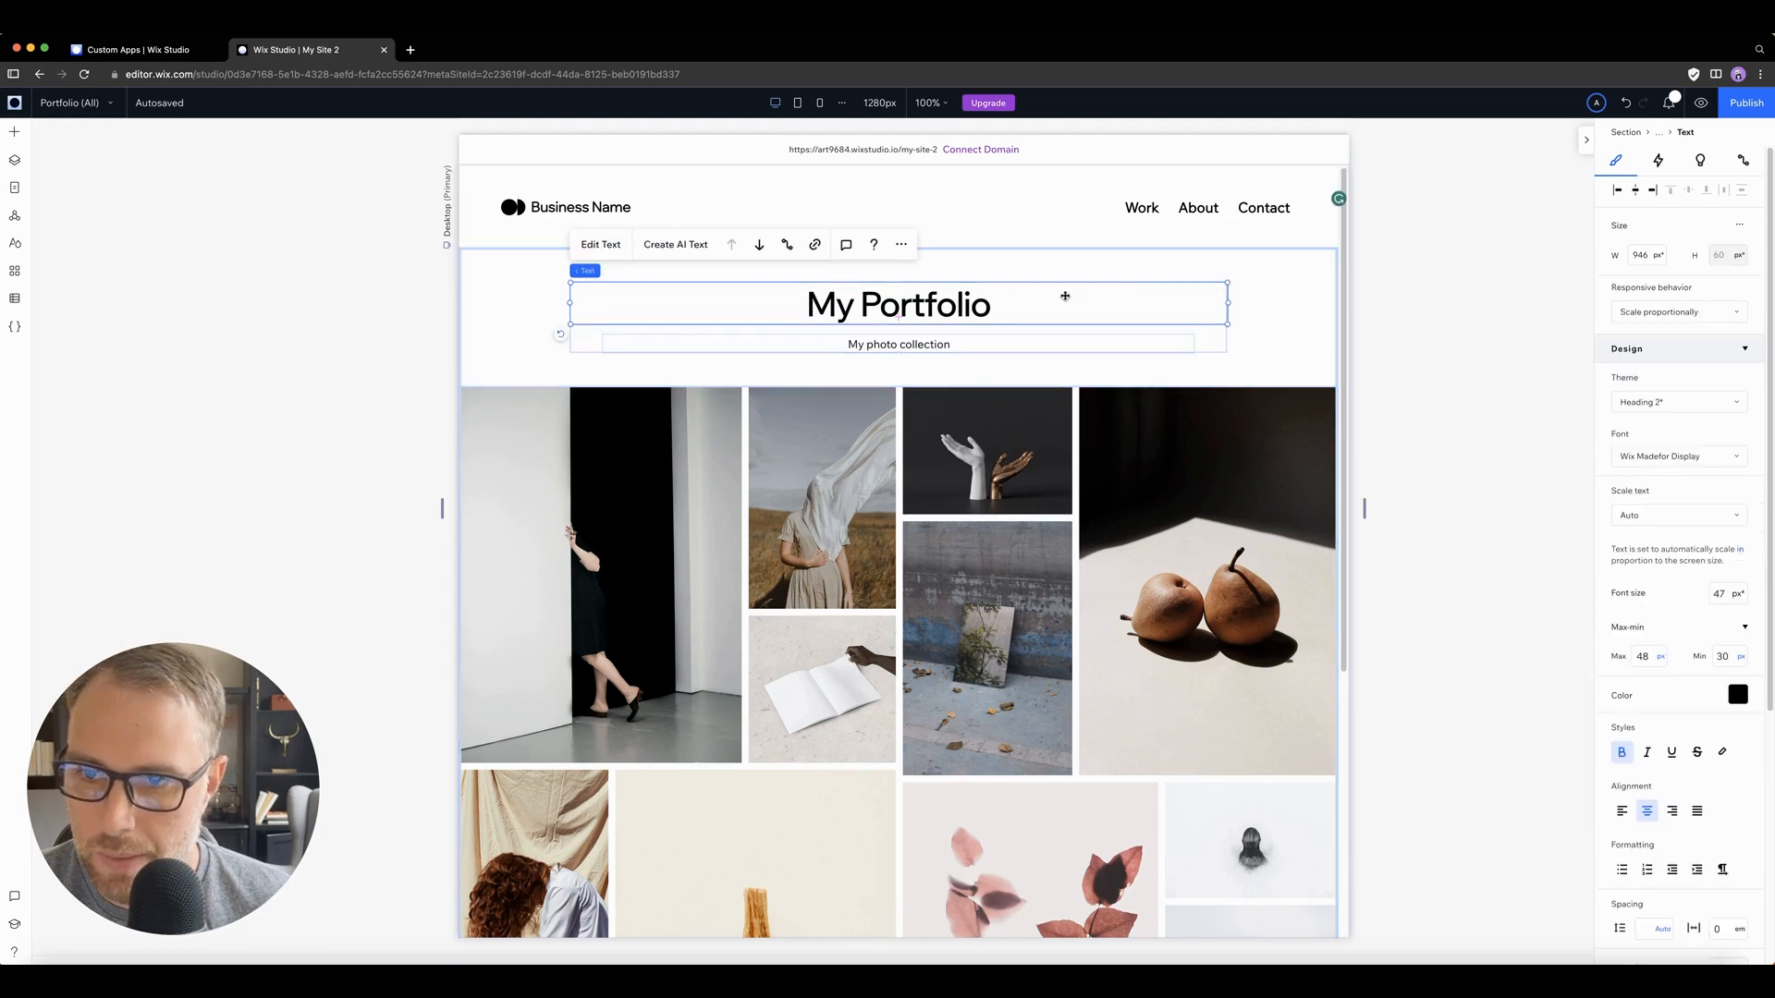
click(1200, 335)
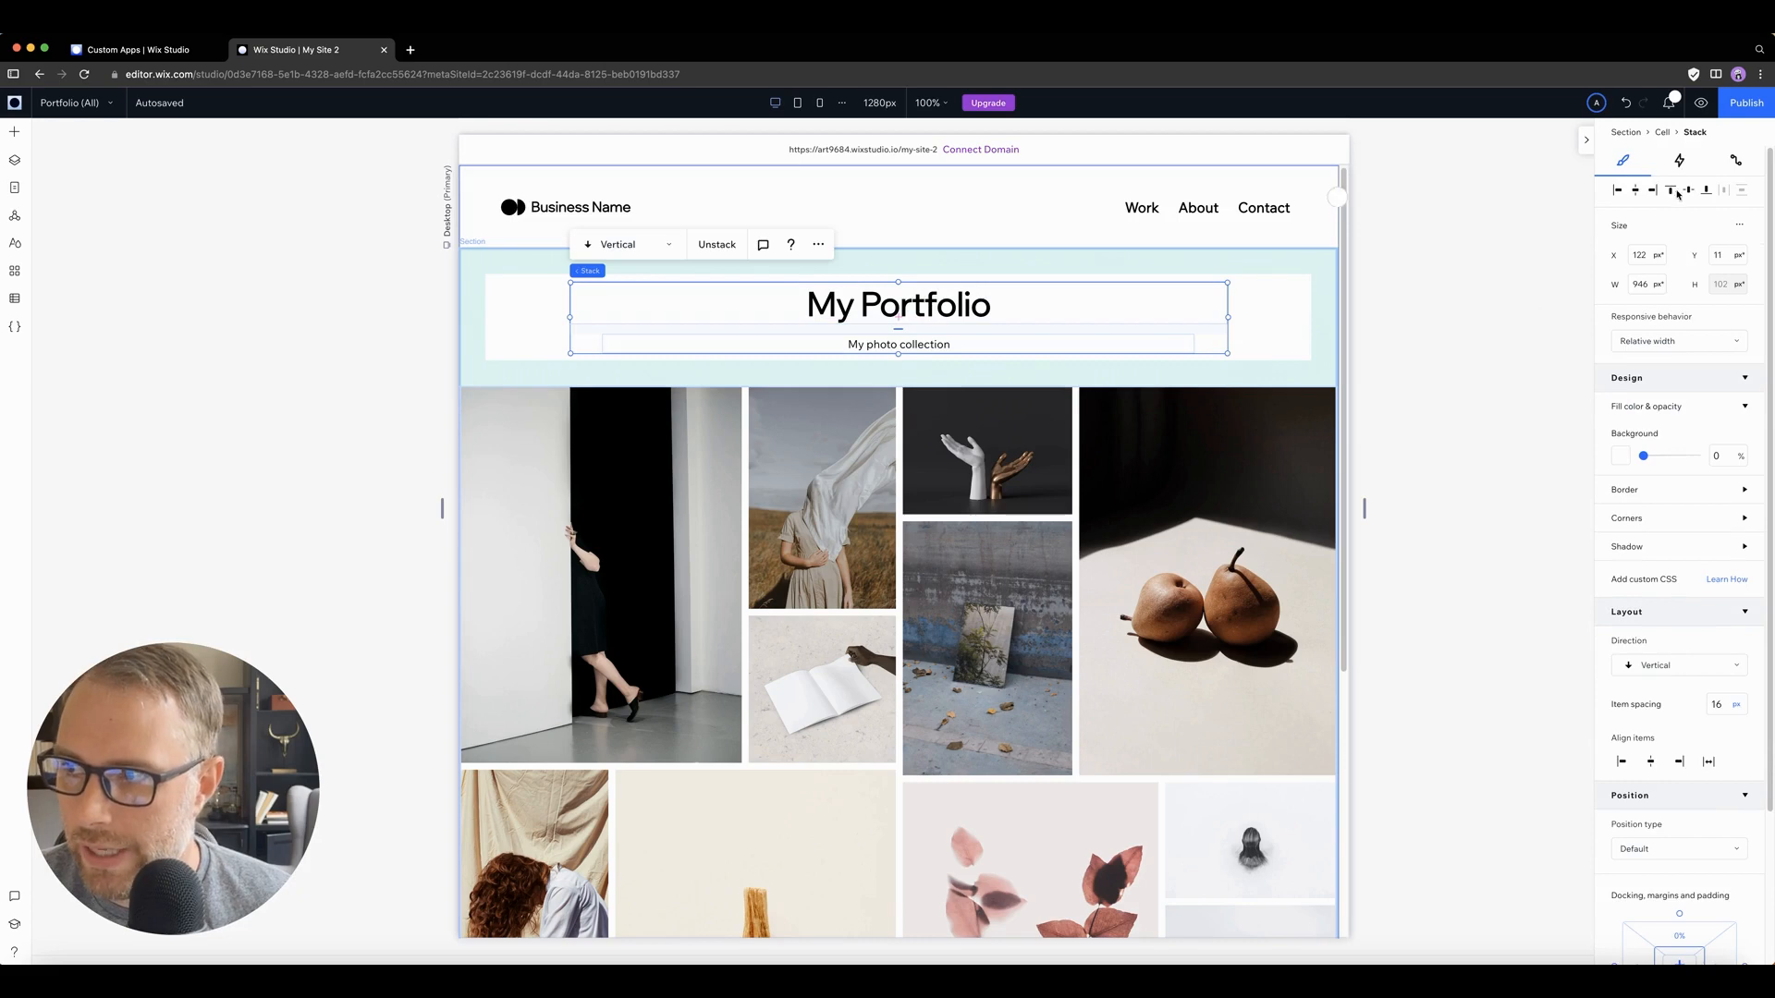
click(1684, 164)
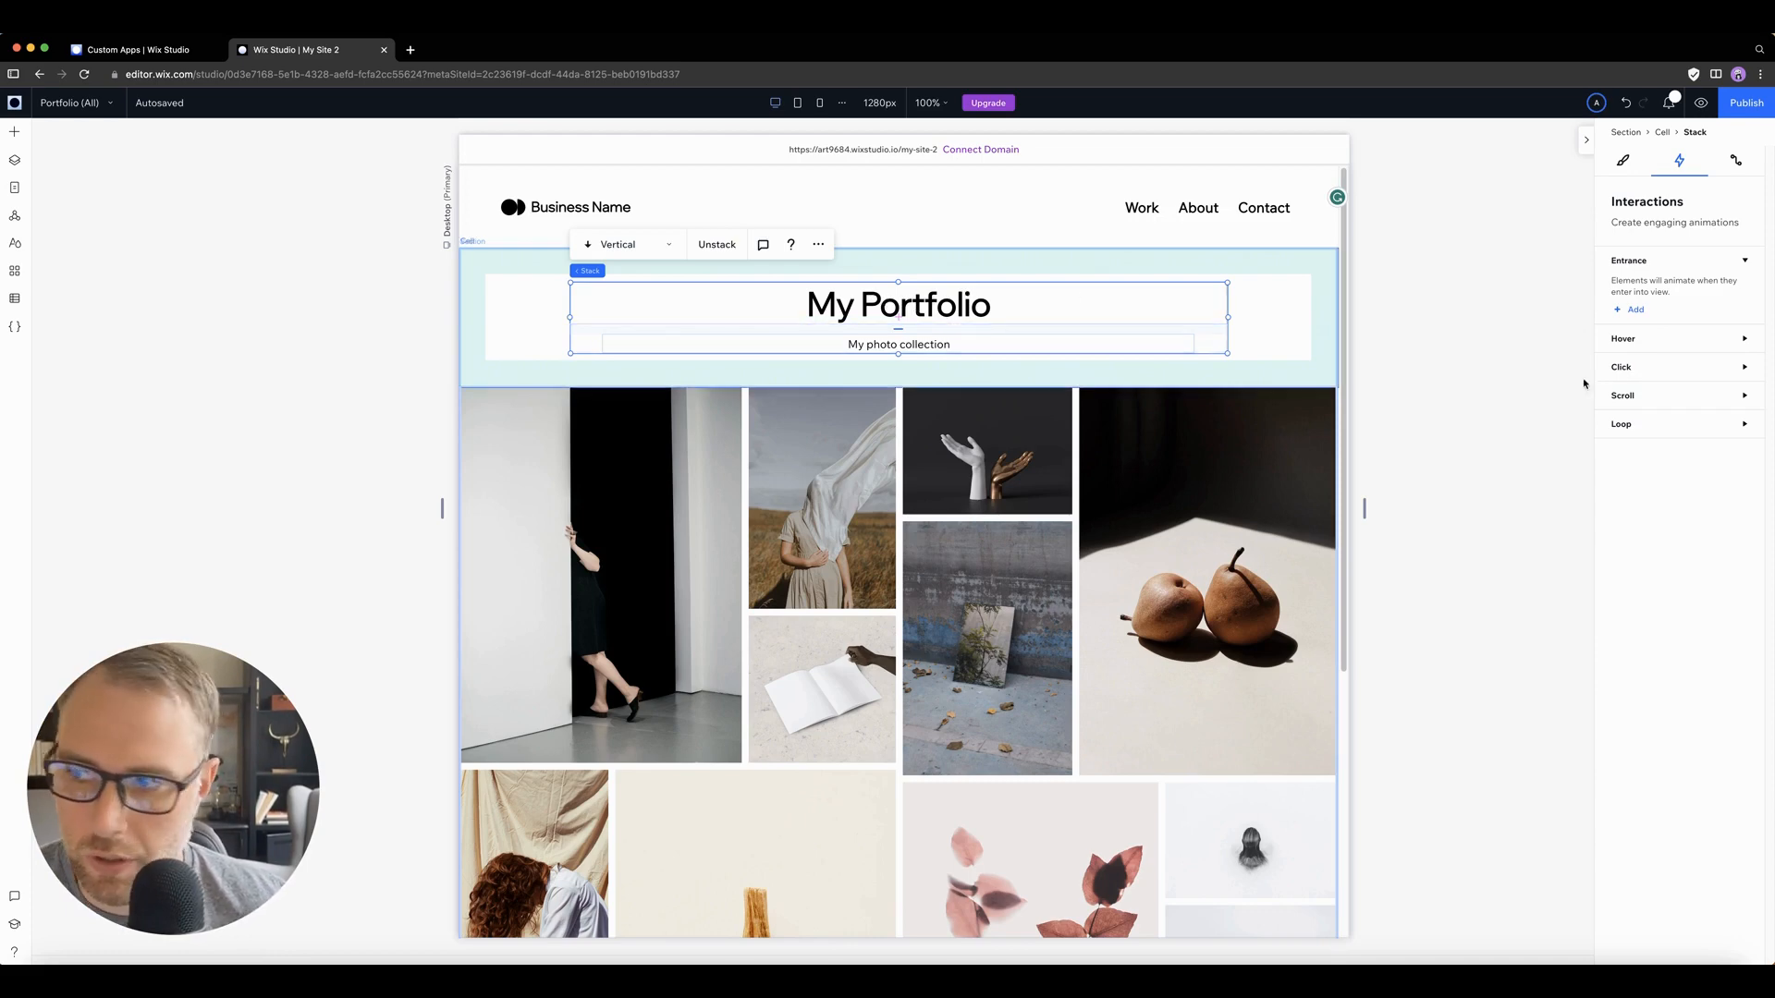
Step: Add a hover interaction with the Expand preset to the My Portfolio heading stack and preview the page
click(1624, 340)
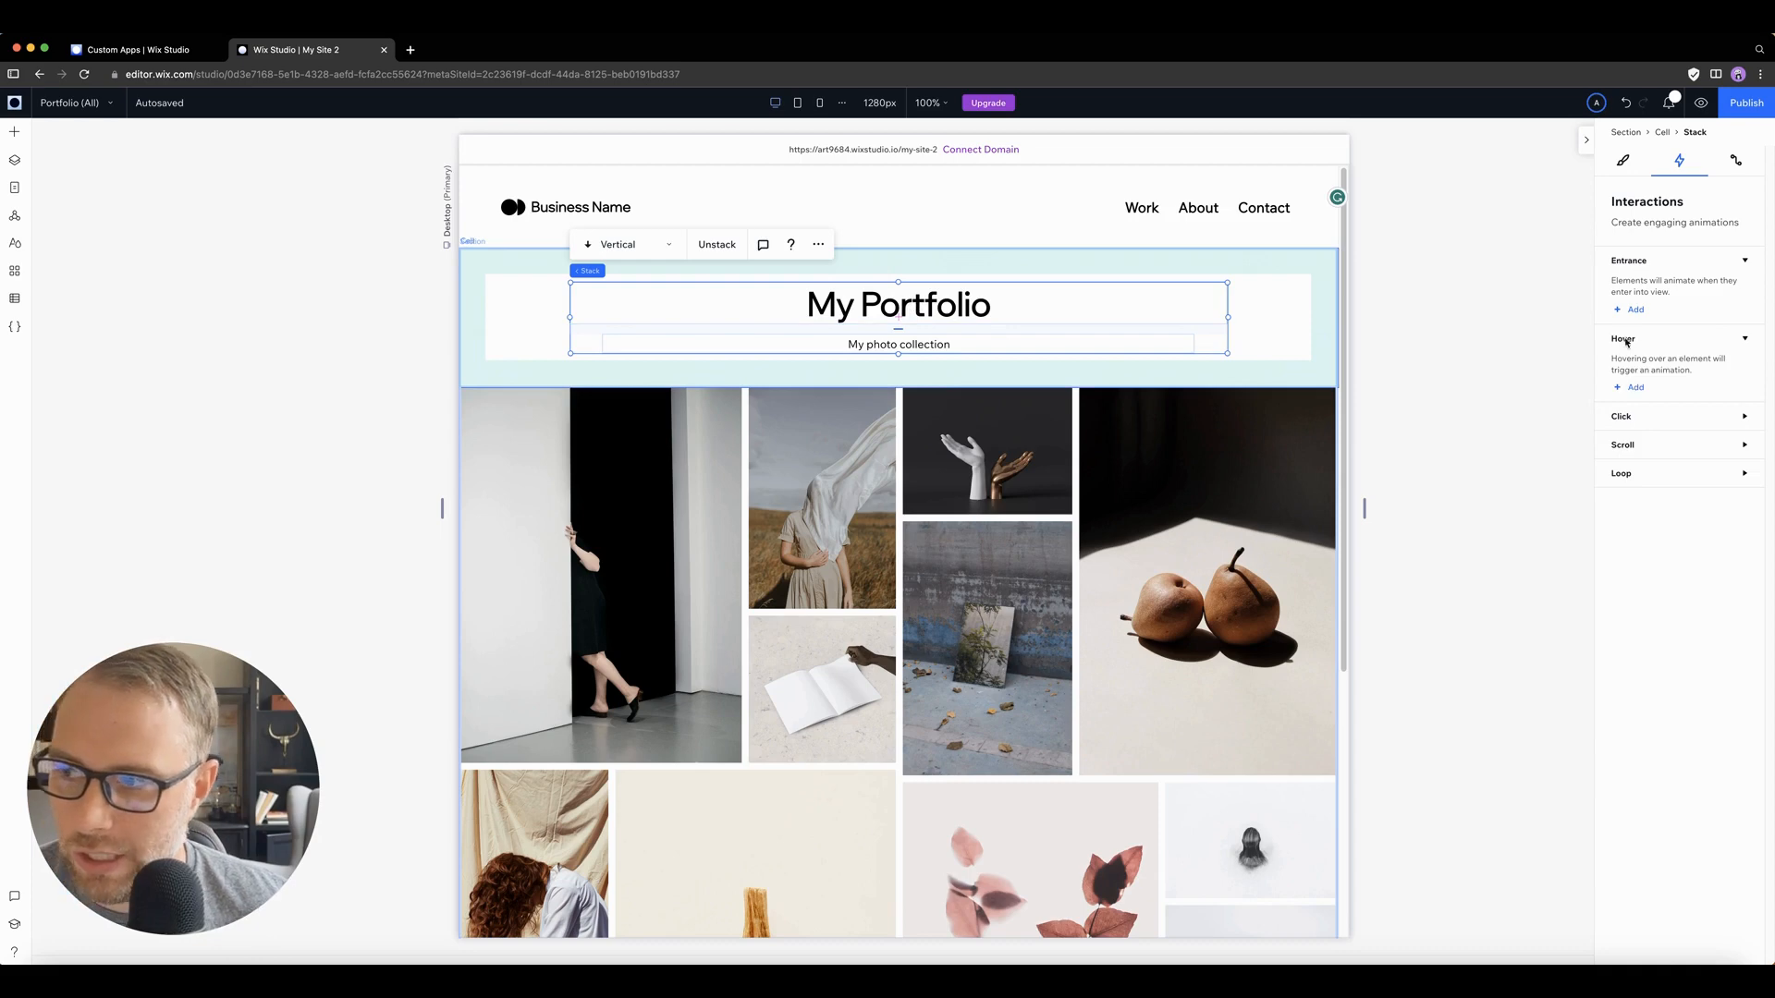
click(1633, 389)
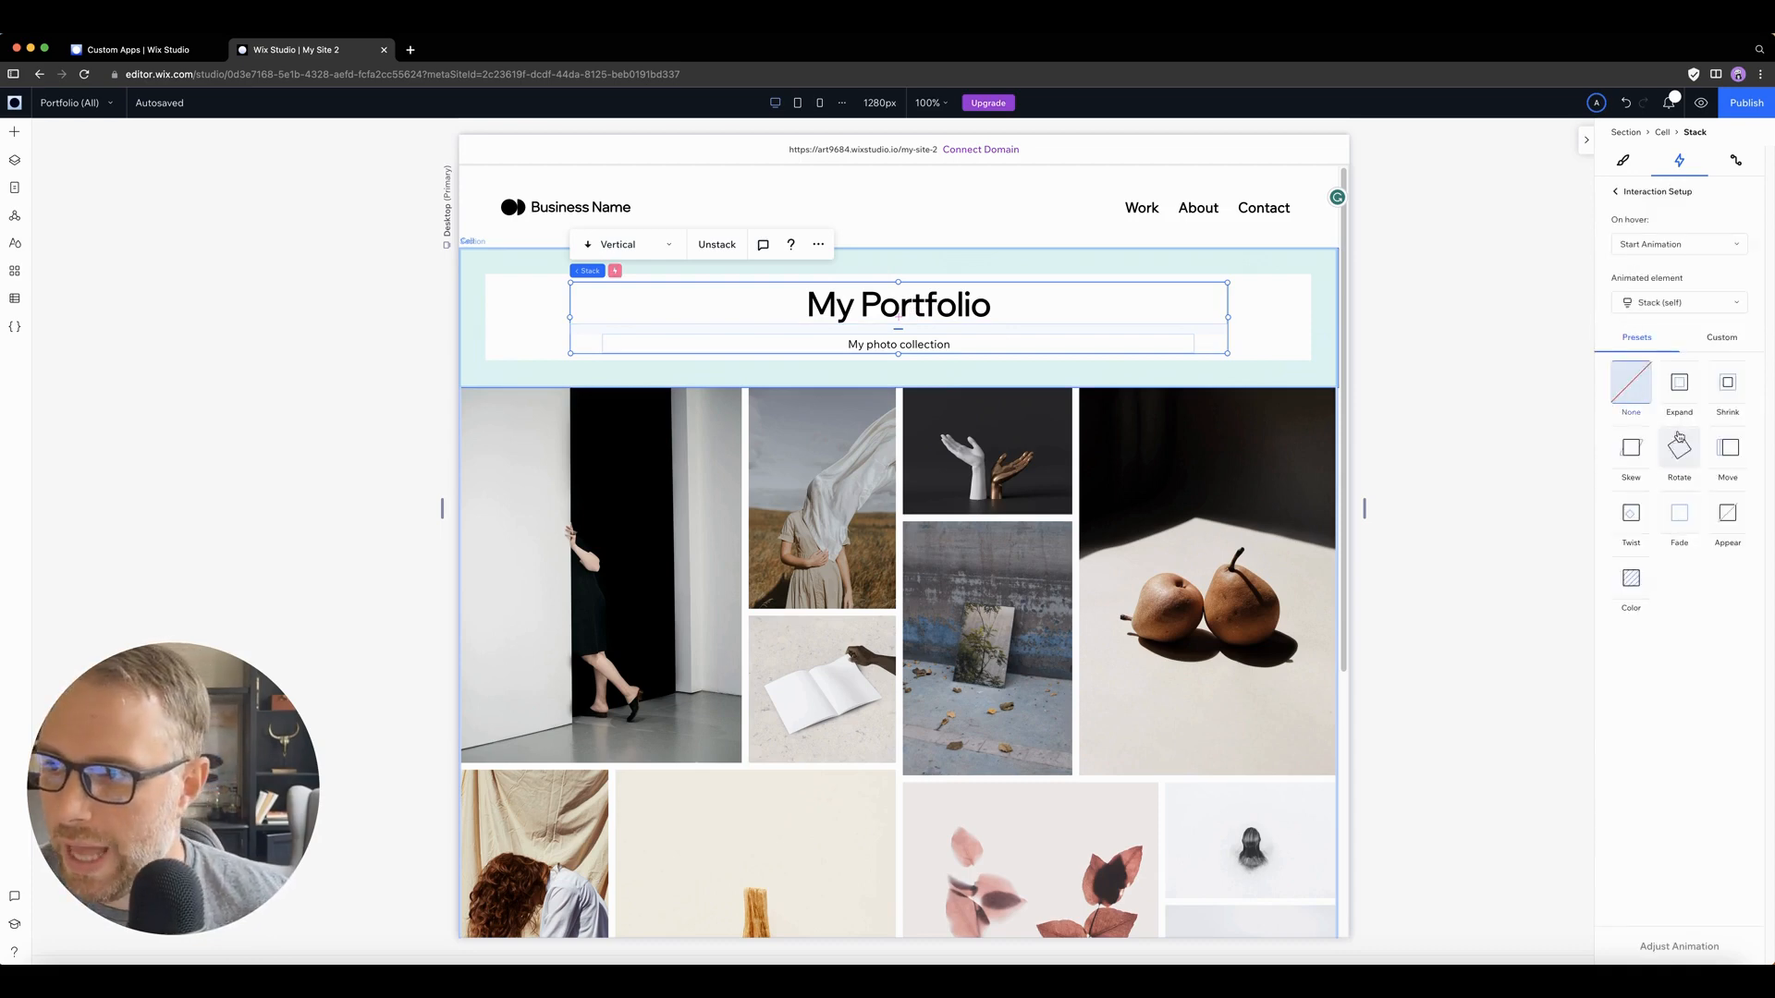
click(1678, 386)
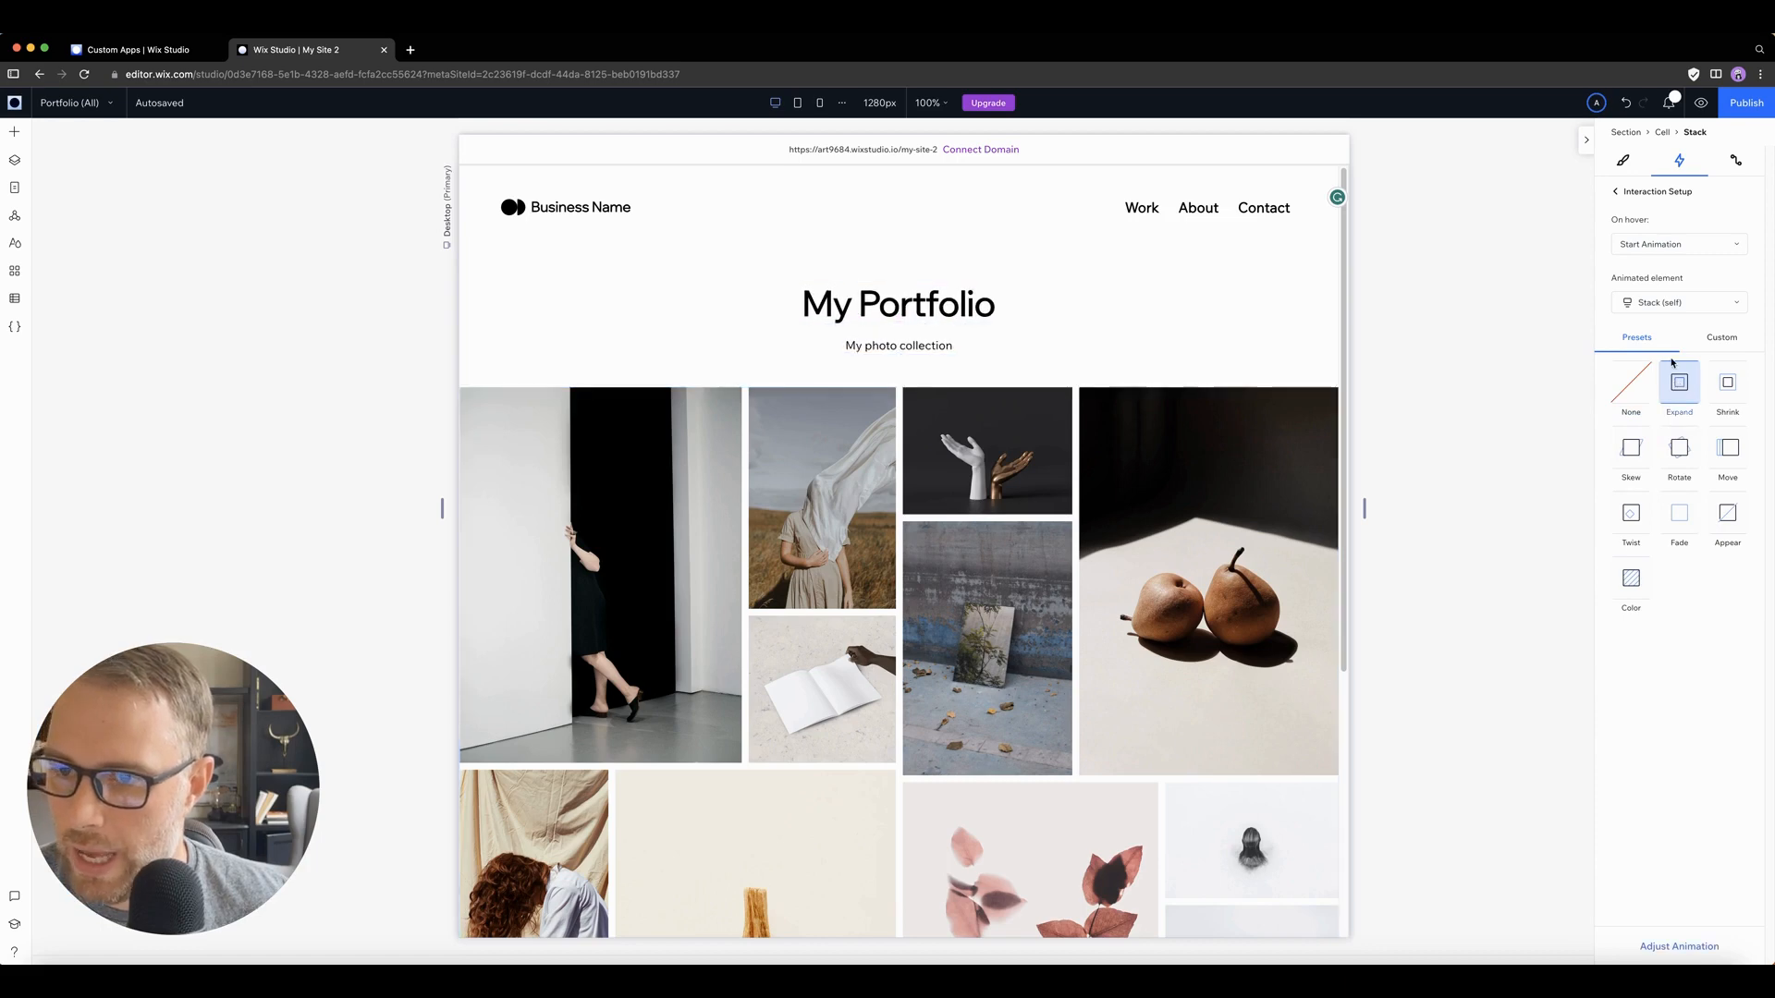
click(1698, 108)
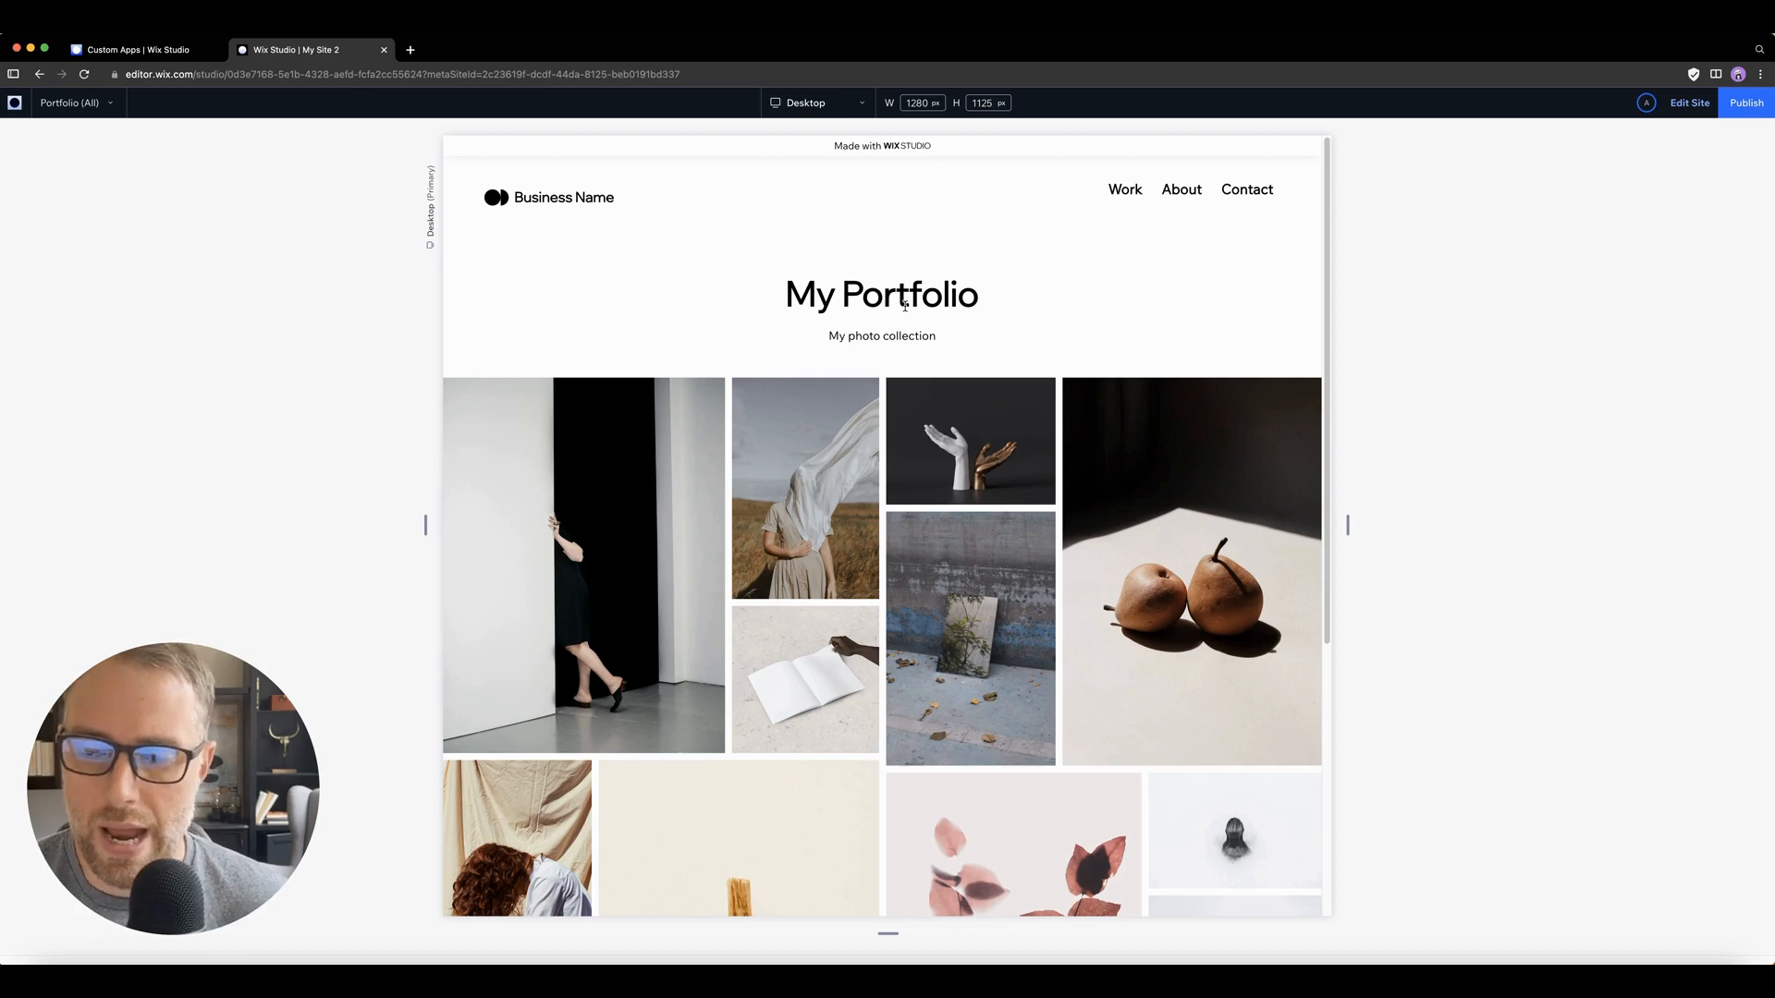
scroll(921, 333, down, 5)
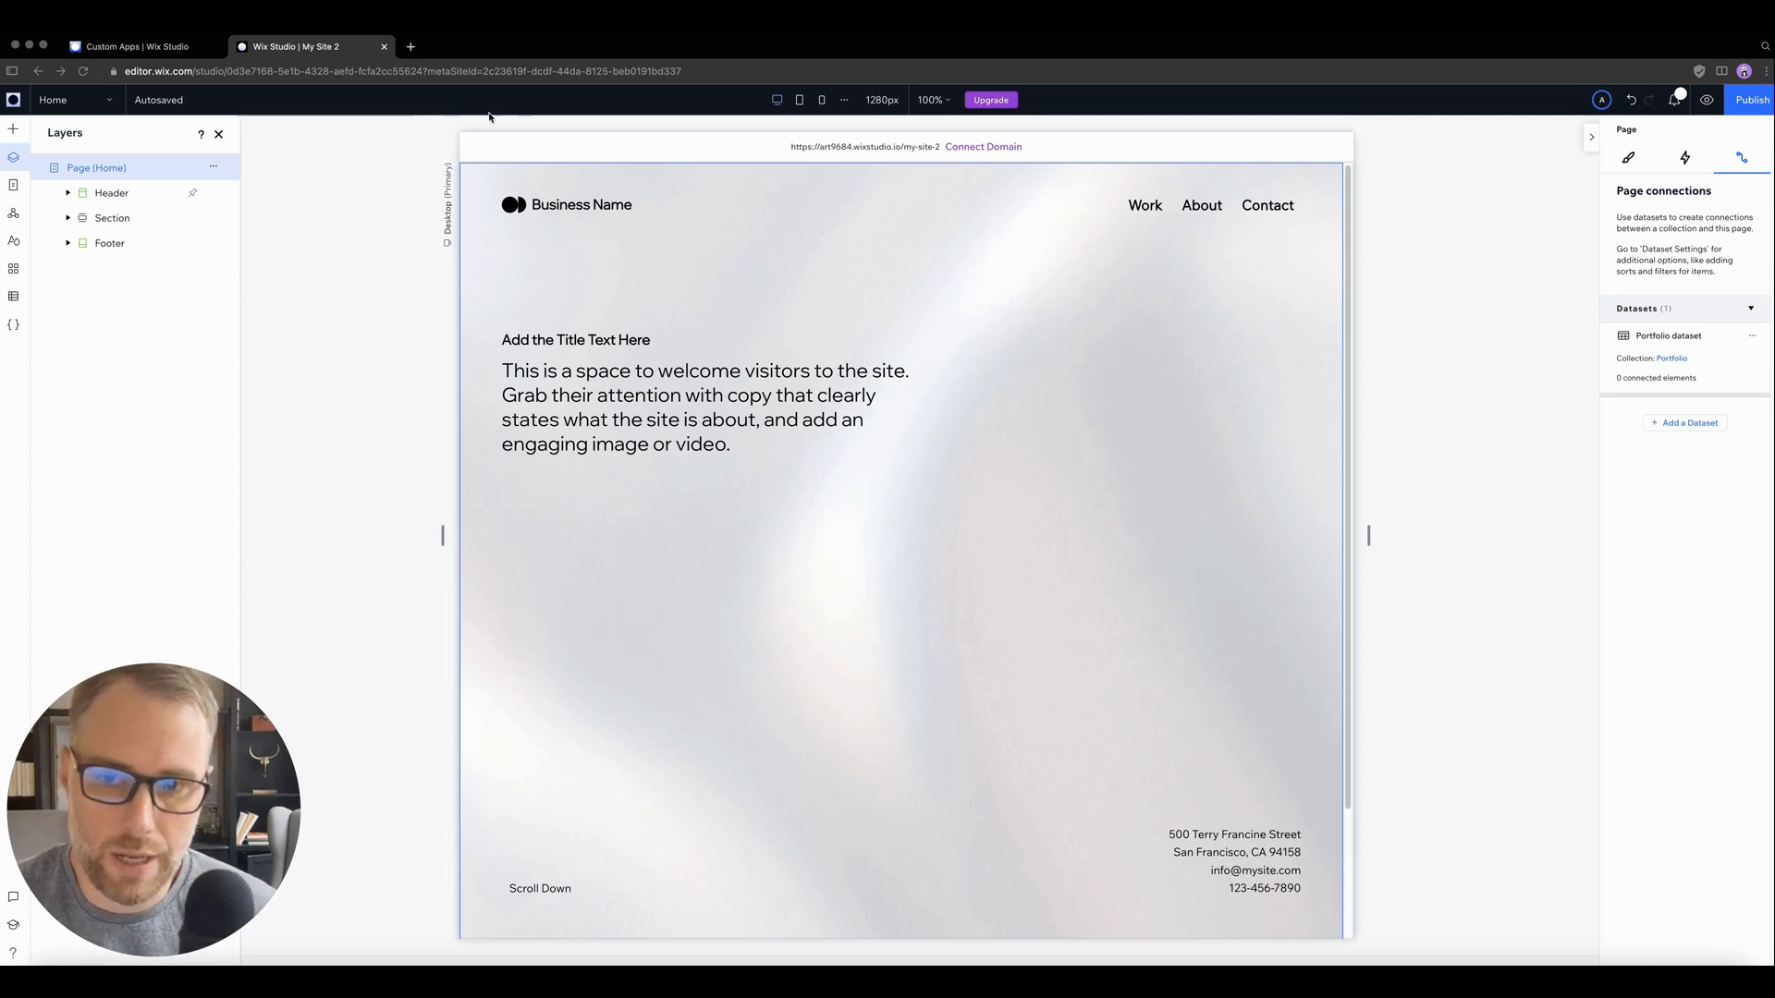
Step: Look over the Home page and add a blank section between the welcome section and the footer
scroll(678, 312, down, 3)
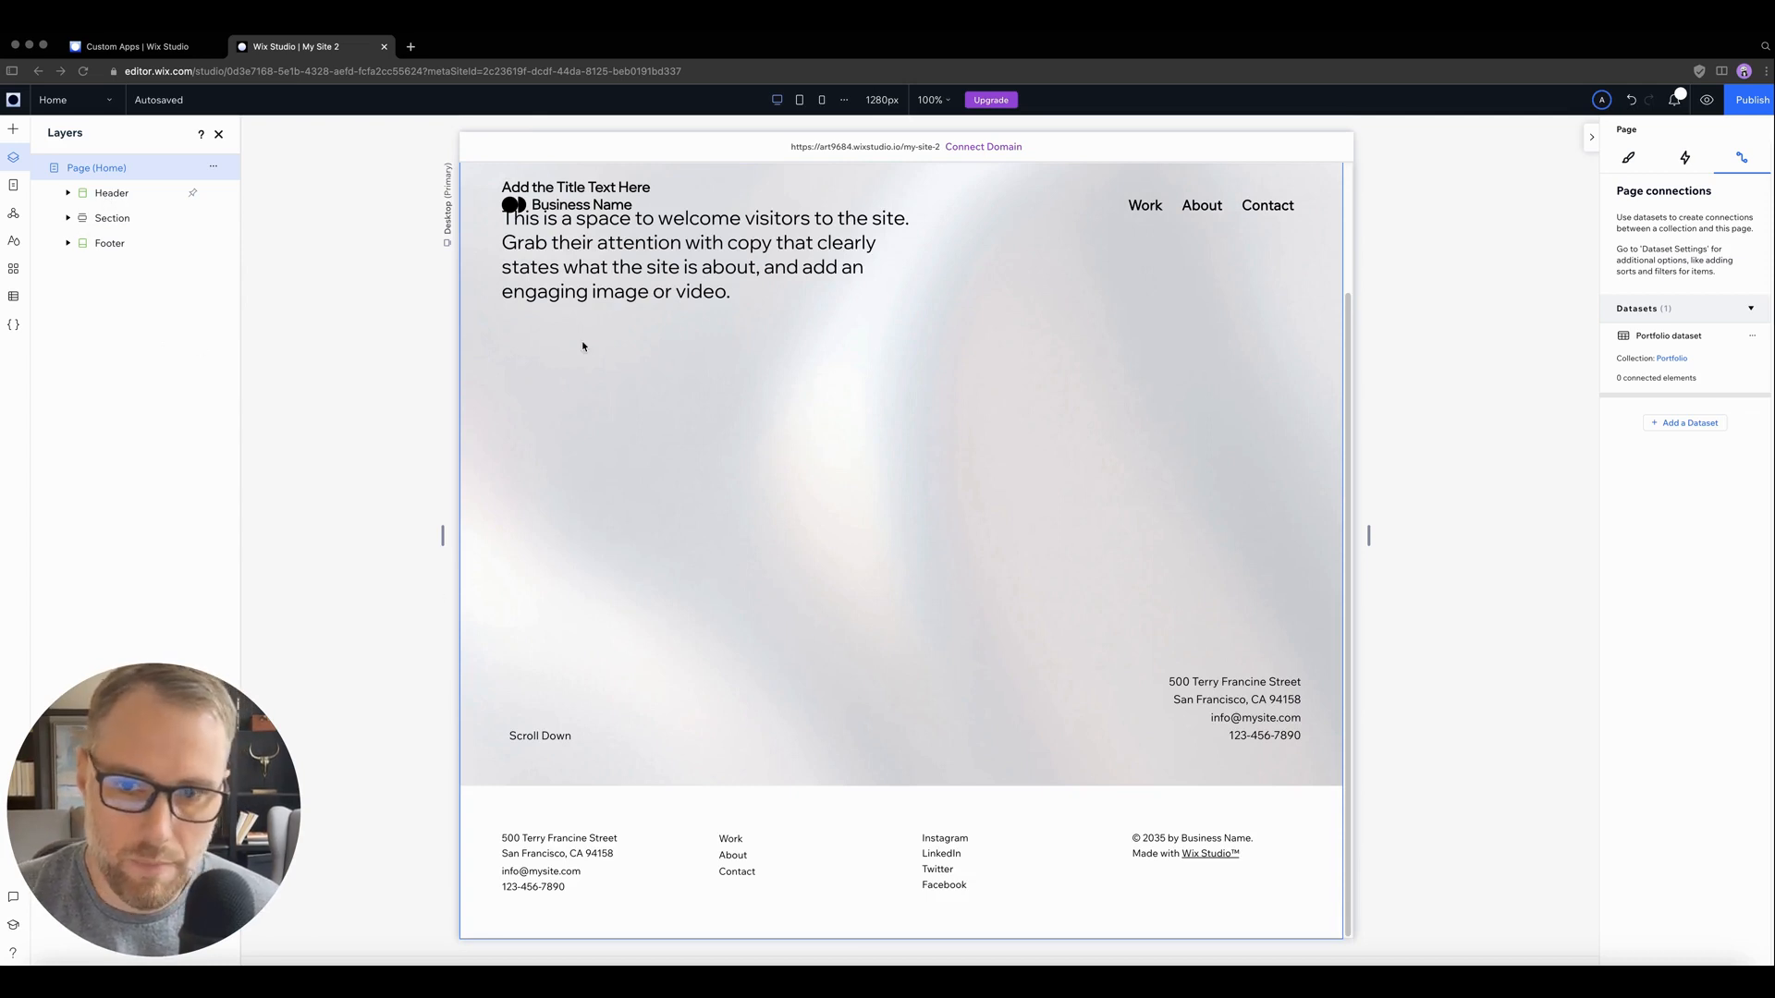
scroll(648, 345, up, 3)
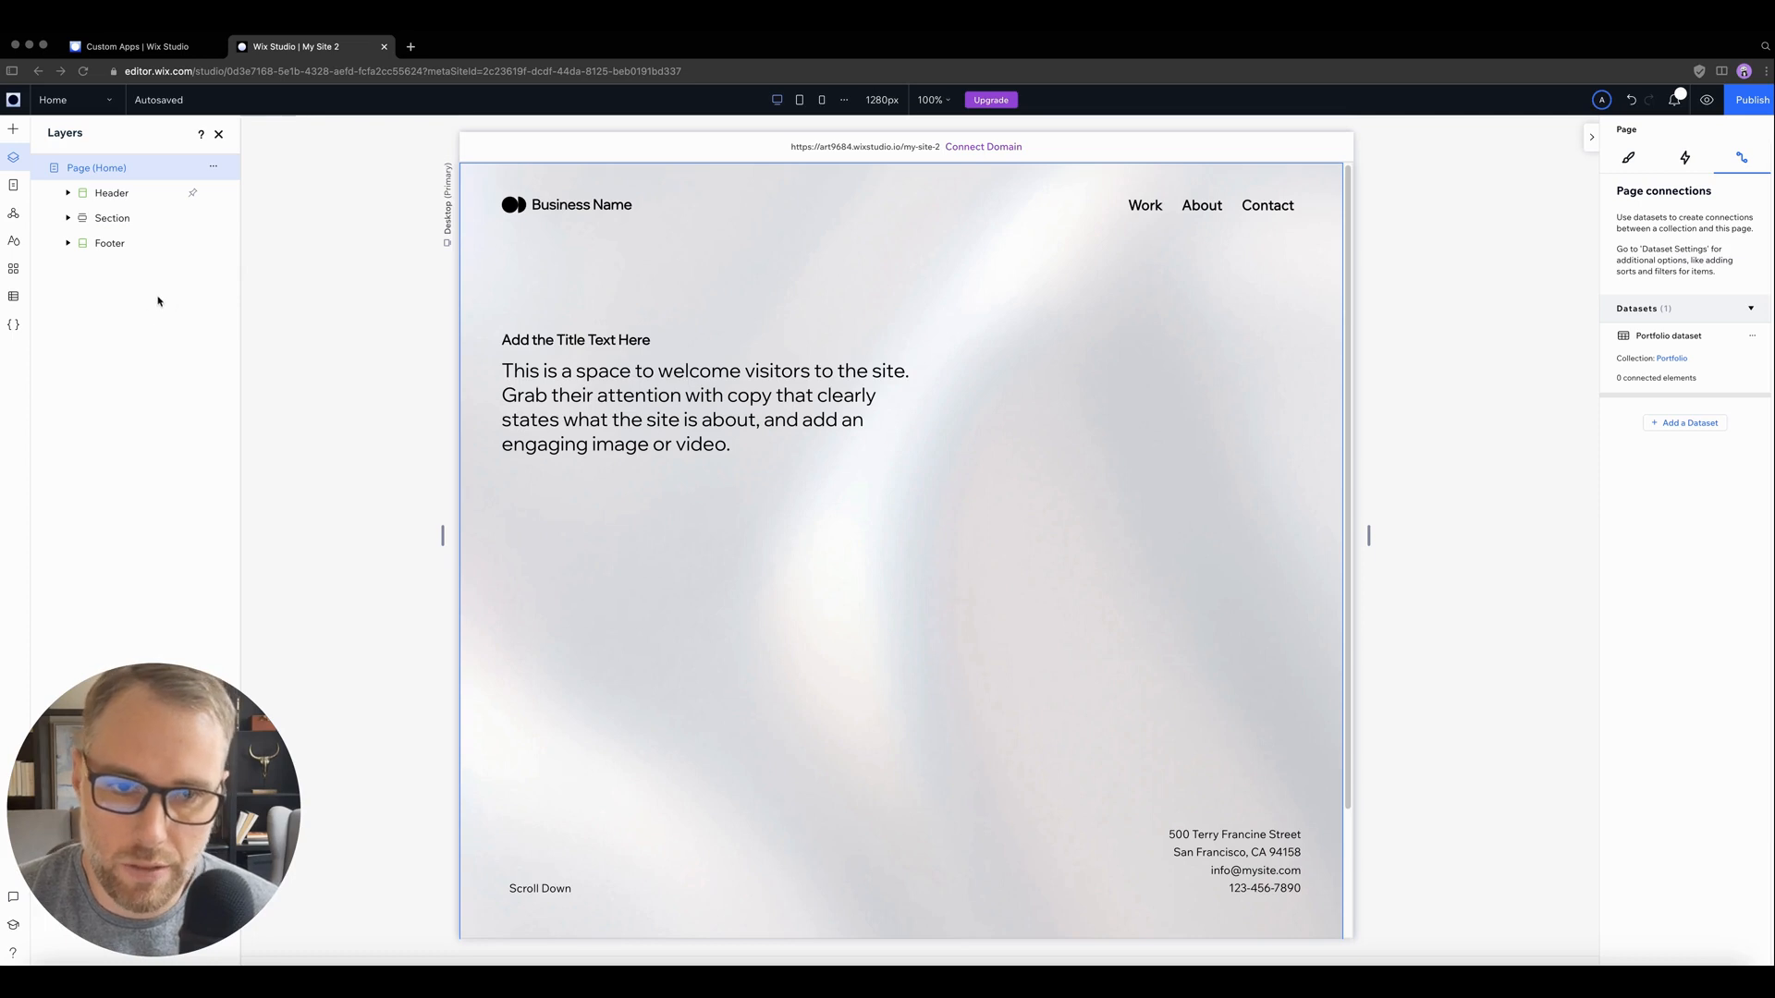
scroll(672, 410, down, 3)
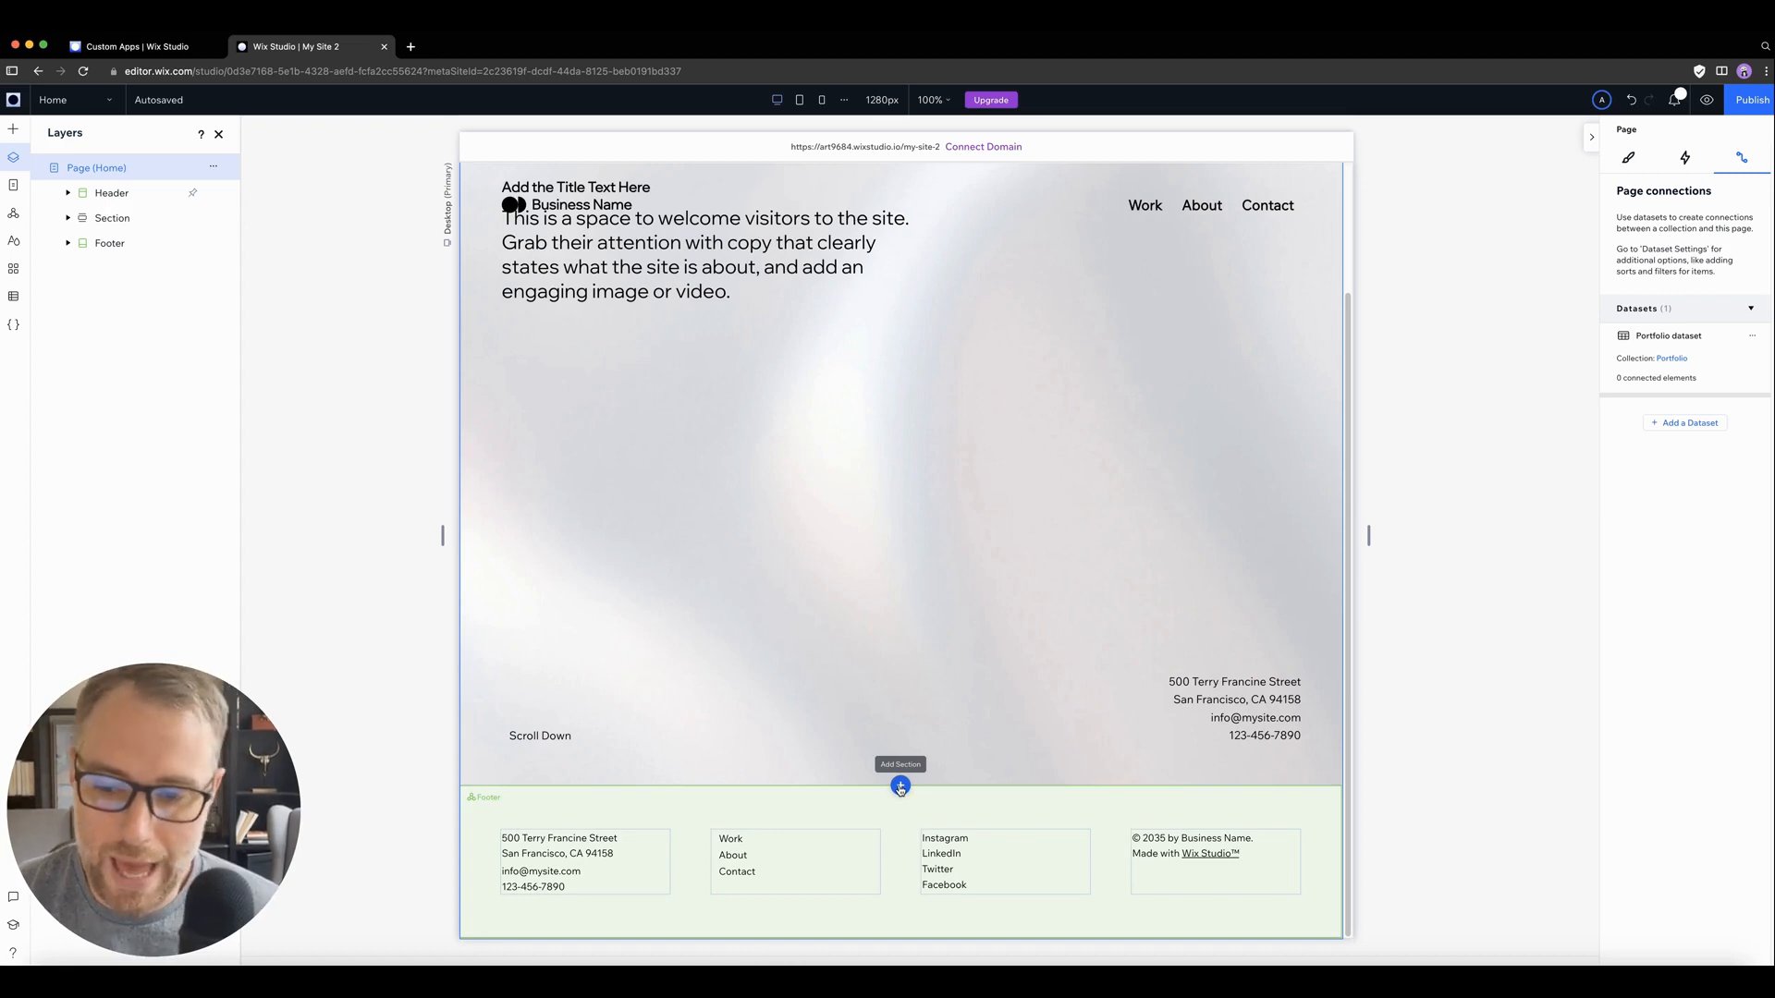
click(900, 787)
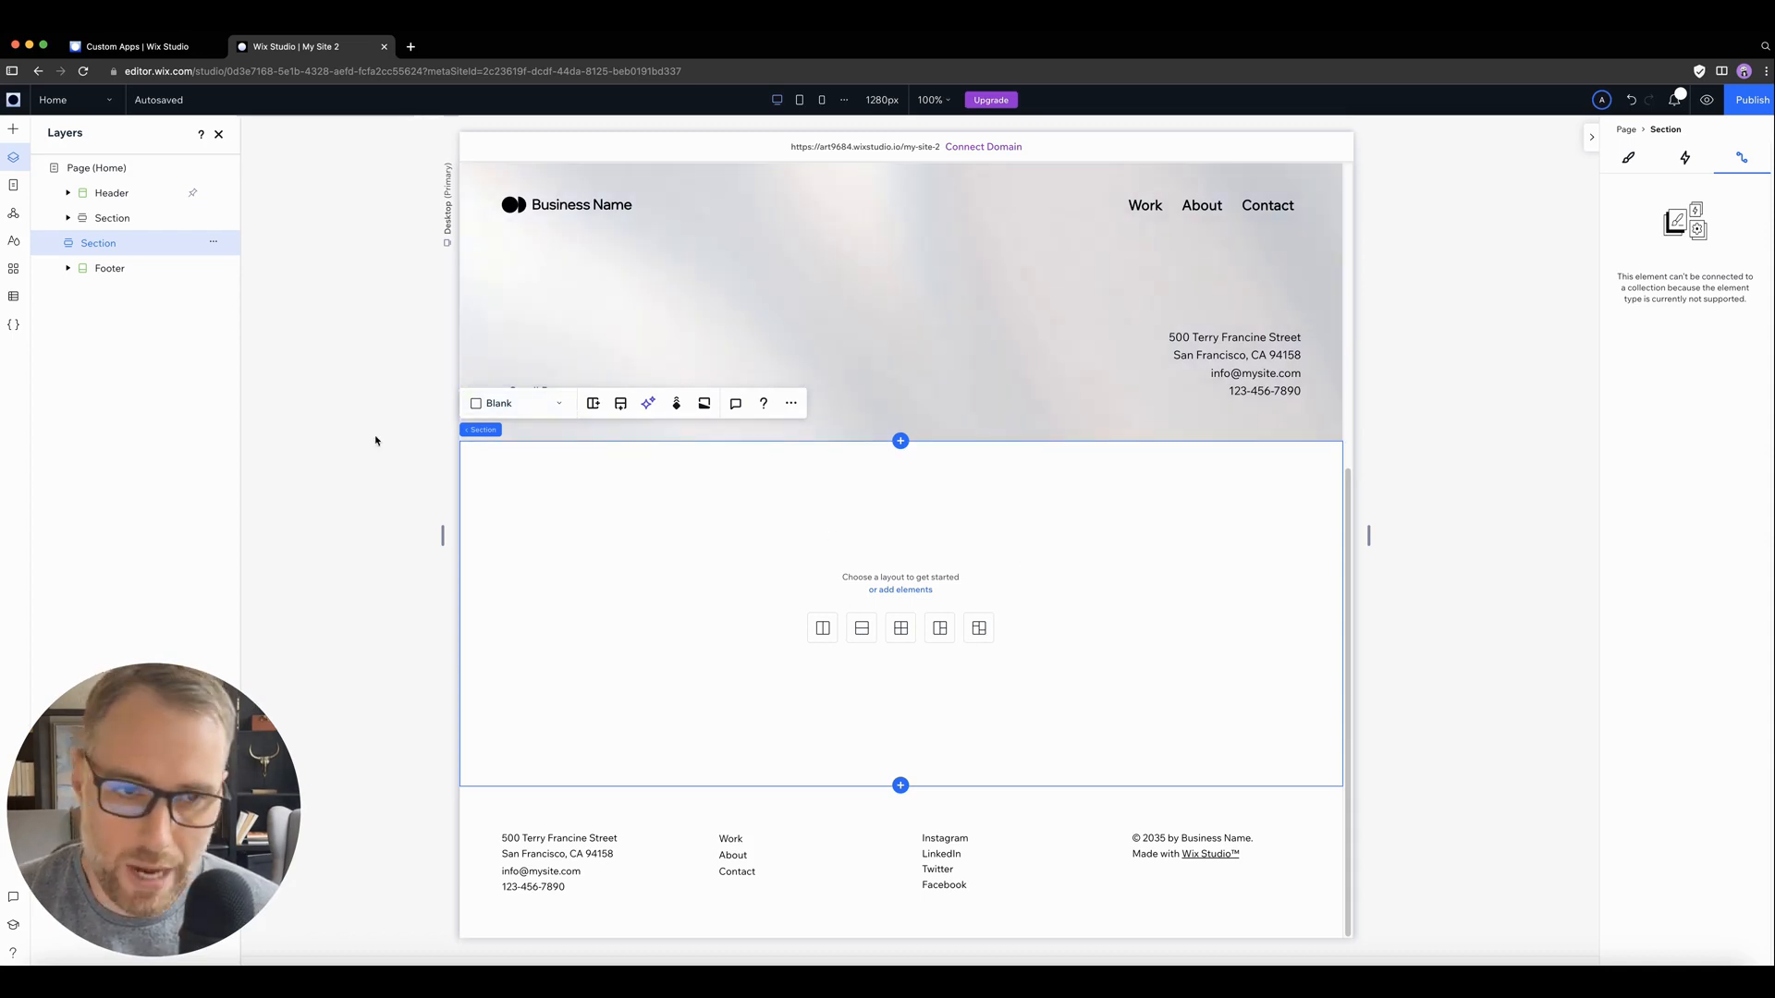
Step: Place a gallery element in the middle of the new blank section and select it
click(14, 129)
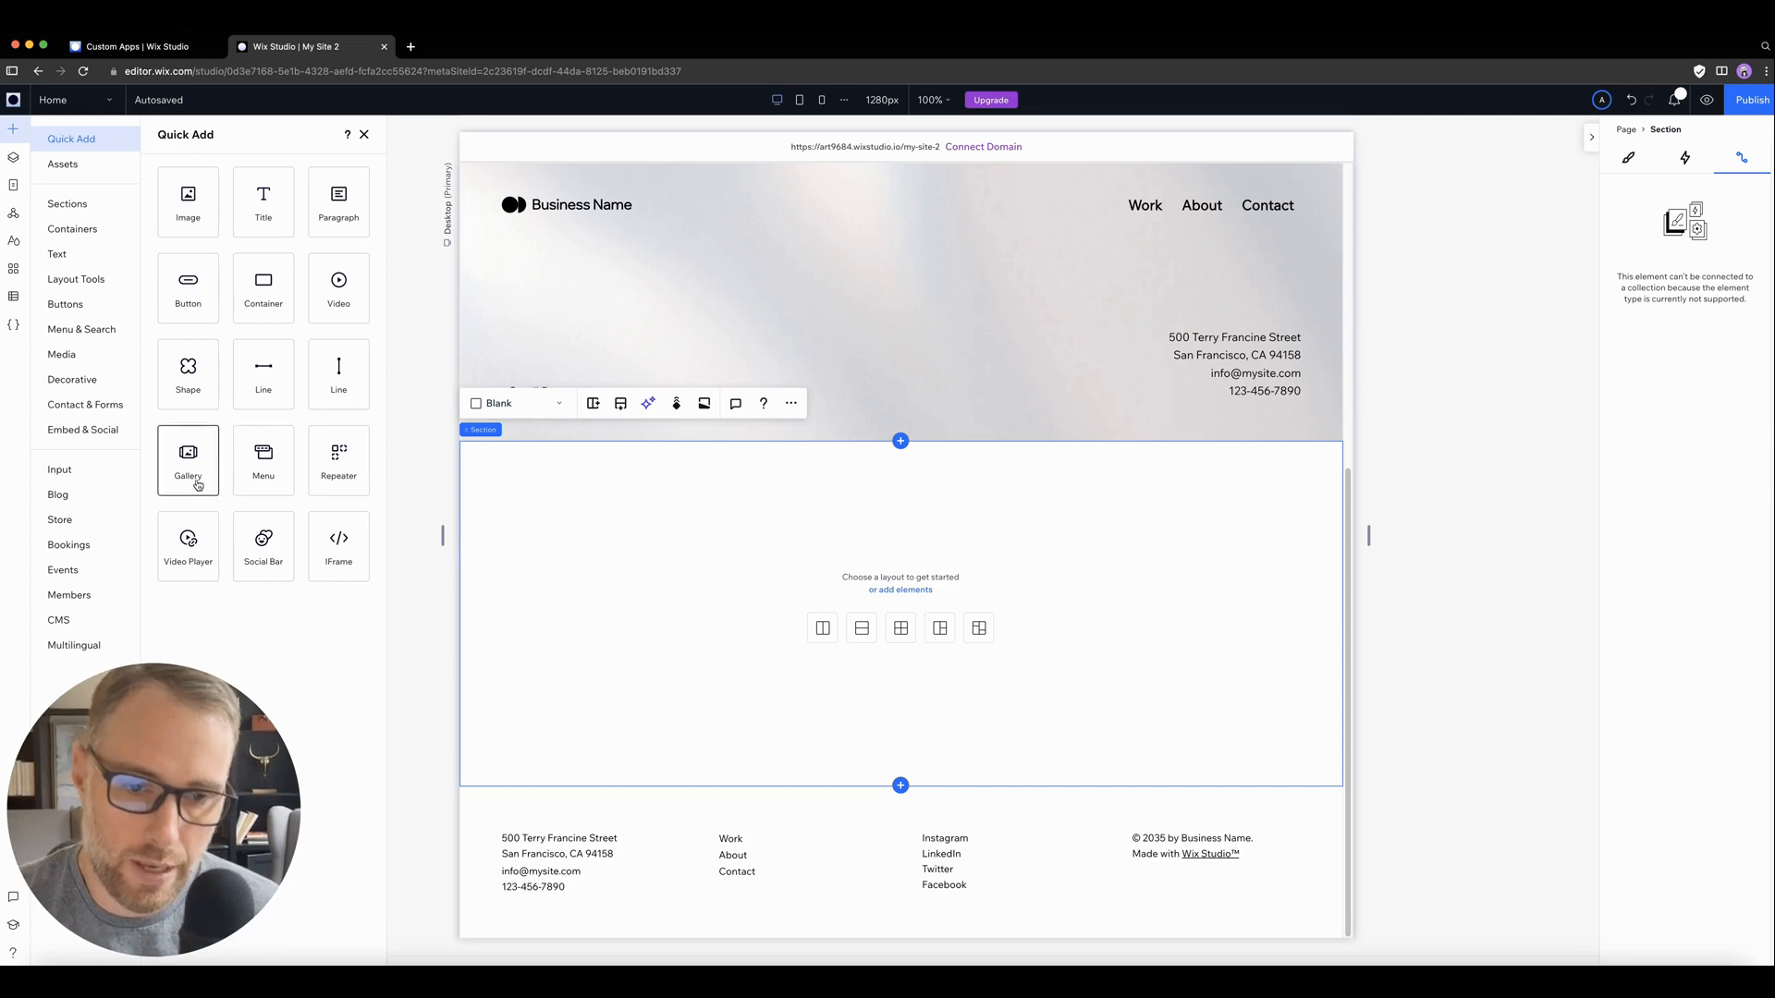
drag(196, 480, 846, 603)
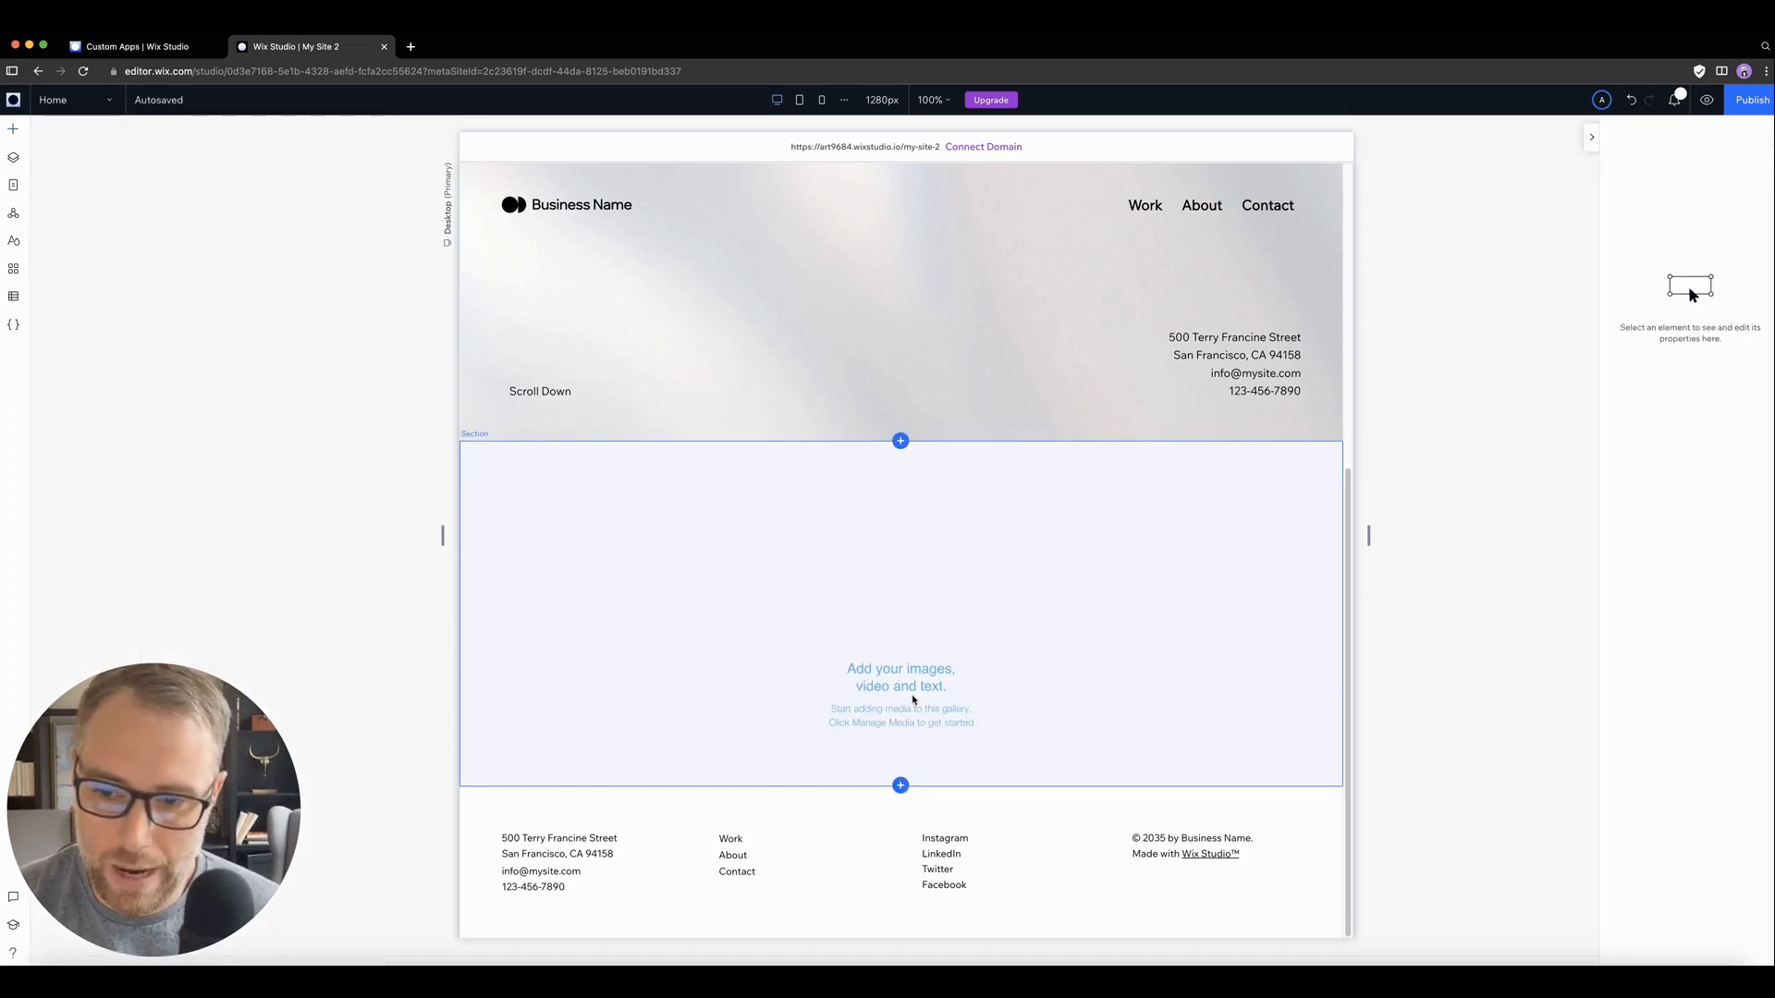
click(852, 663)
click(879, 640)
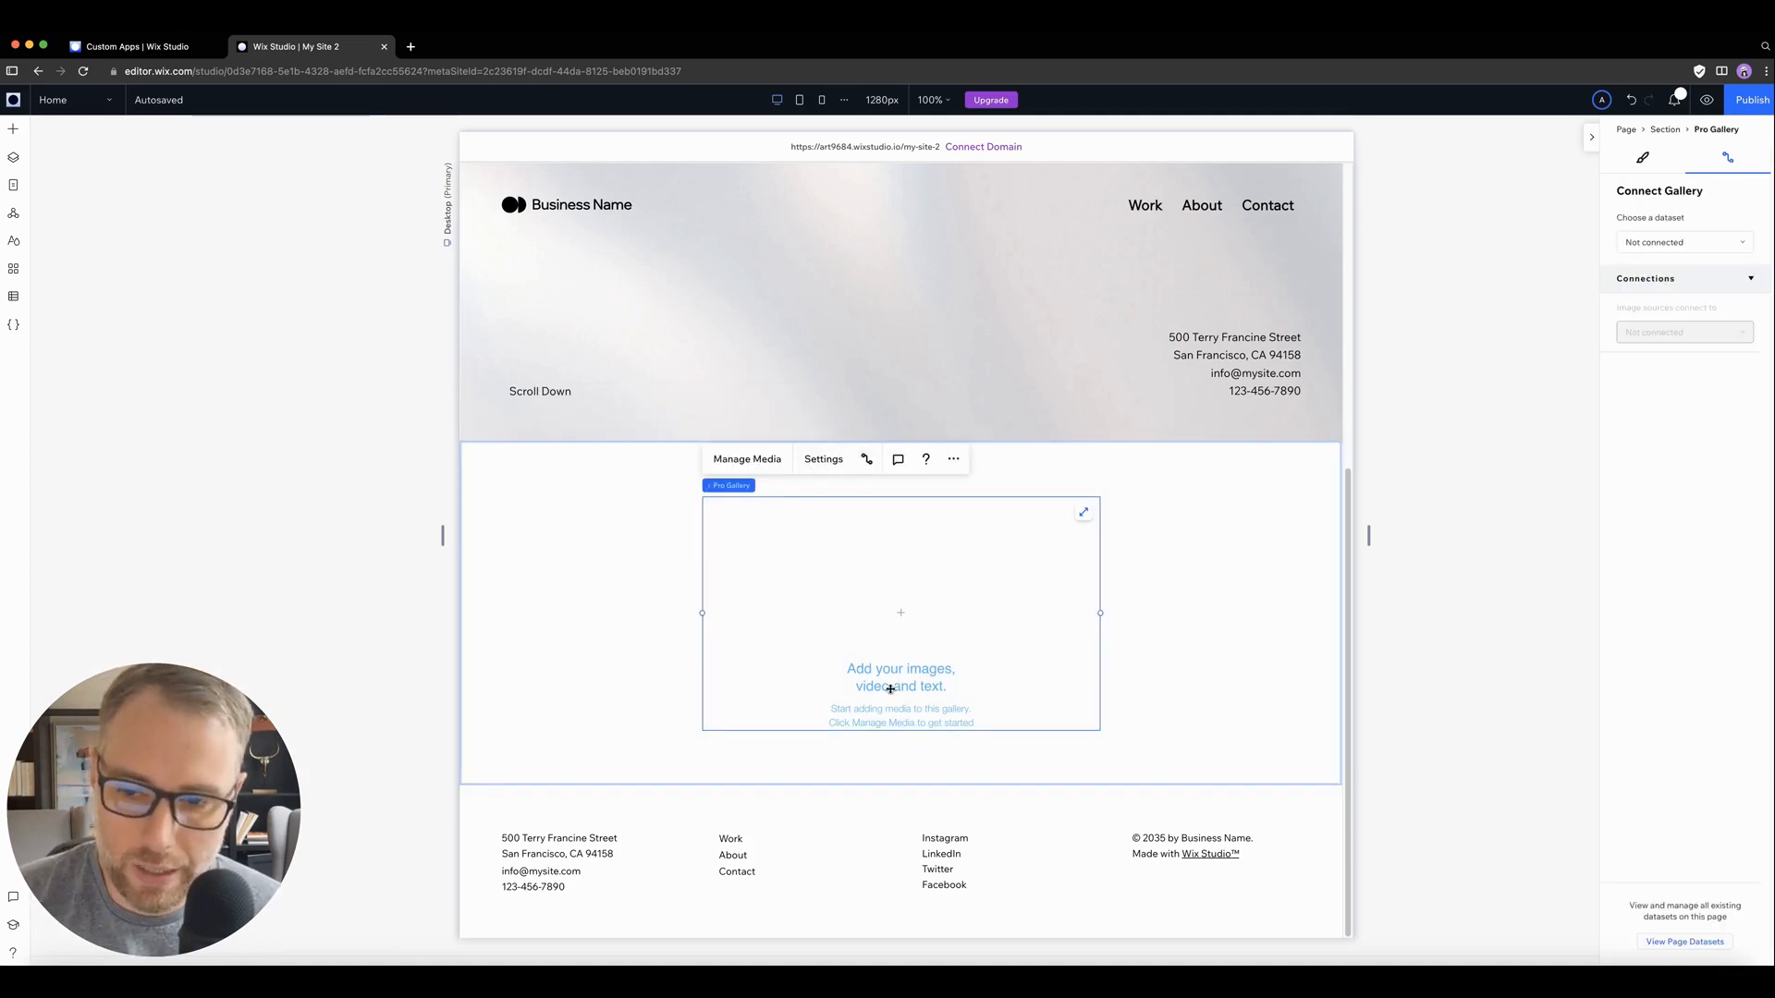
Step: Connect the gallery to the Portfolio dataset with its image sources set to Project Main Image, and dismiss the notification
click(1655, 244)
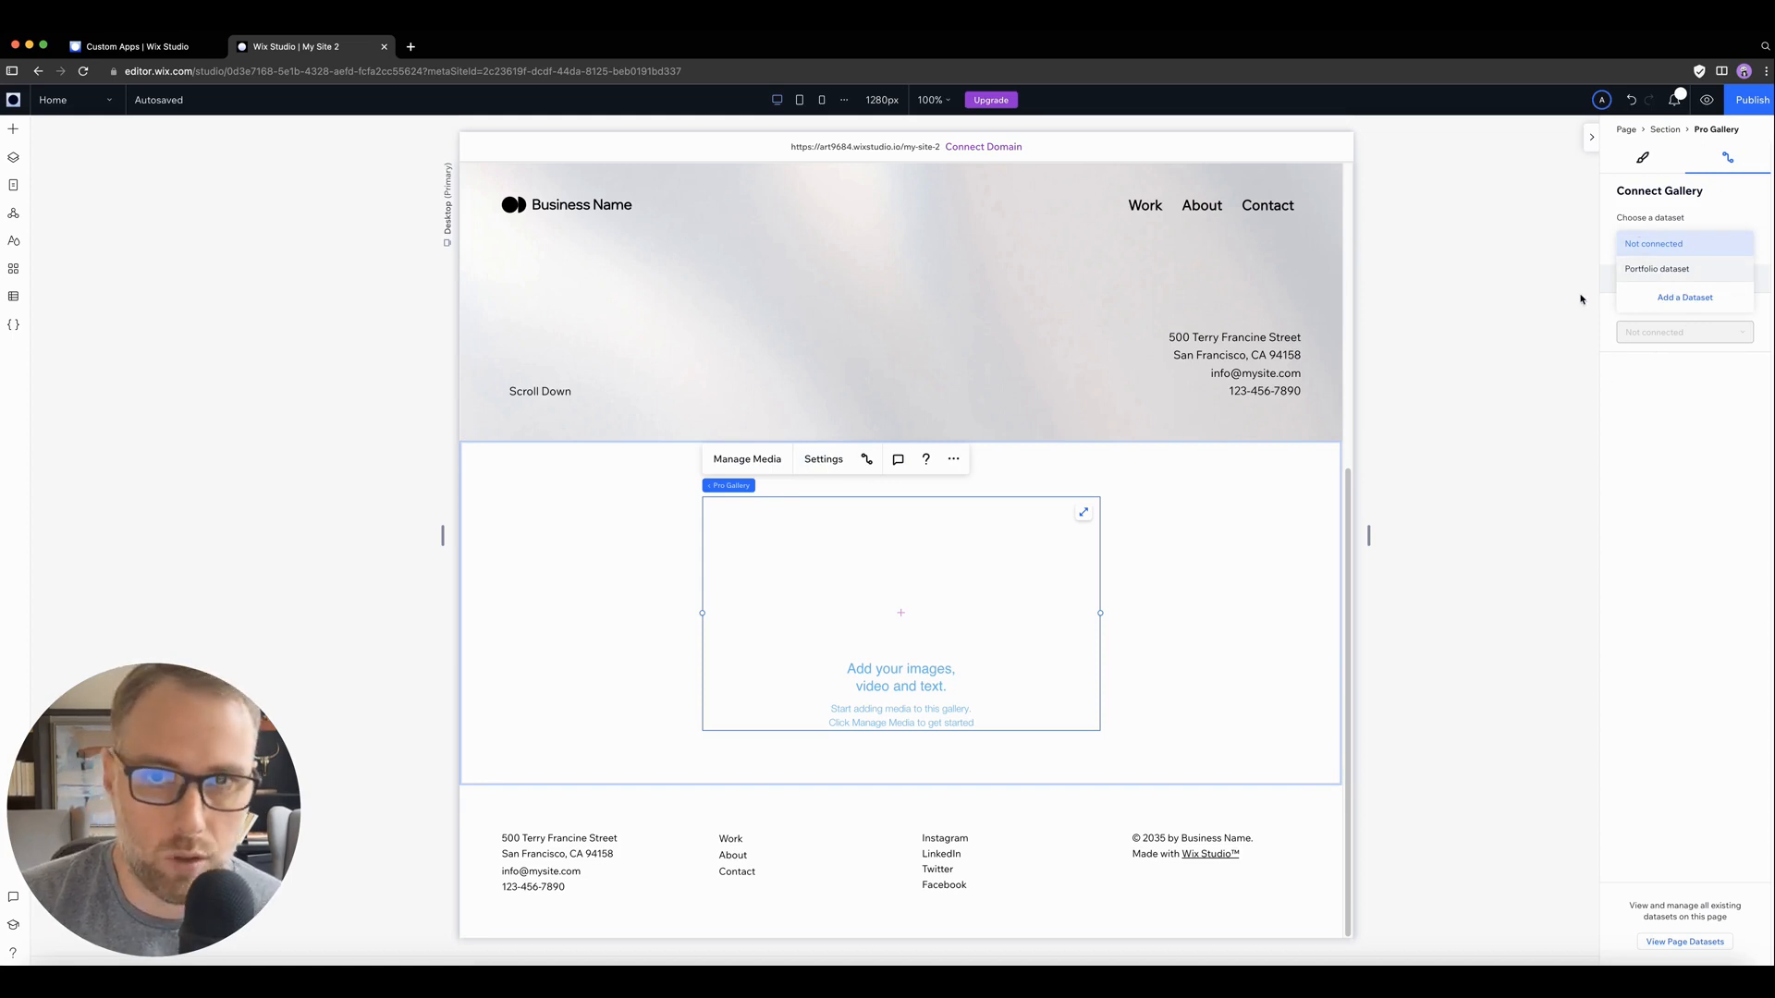
click(1664, 268)
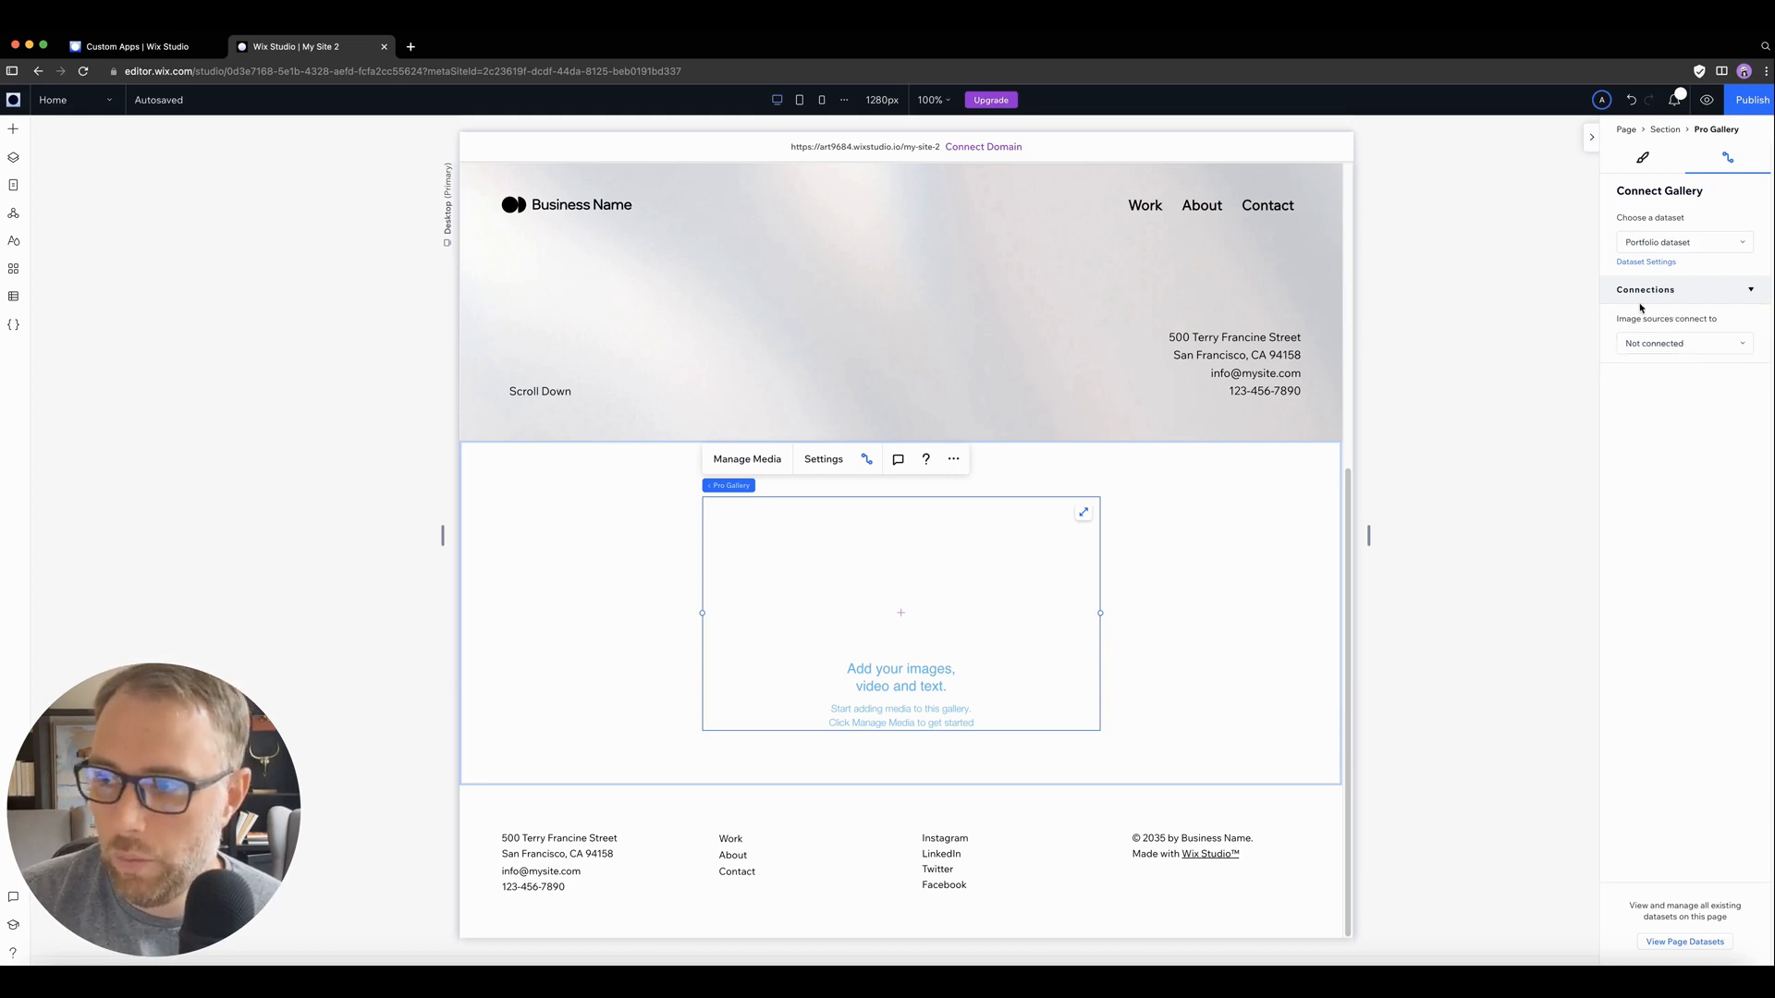
click(1678, 343)
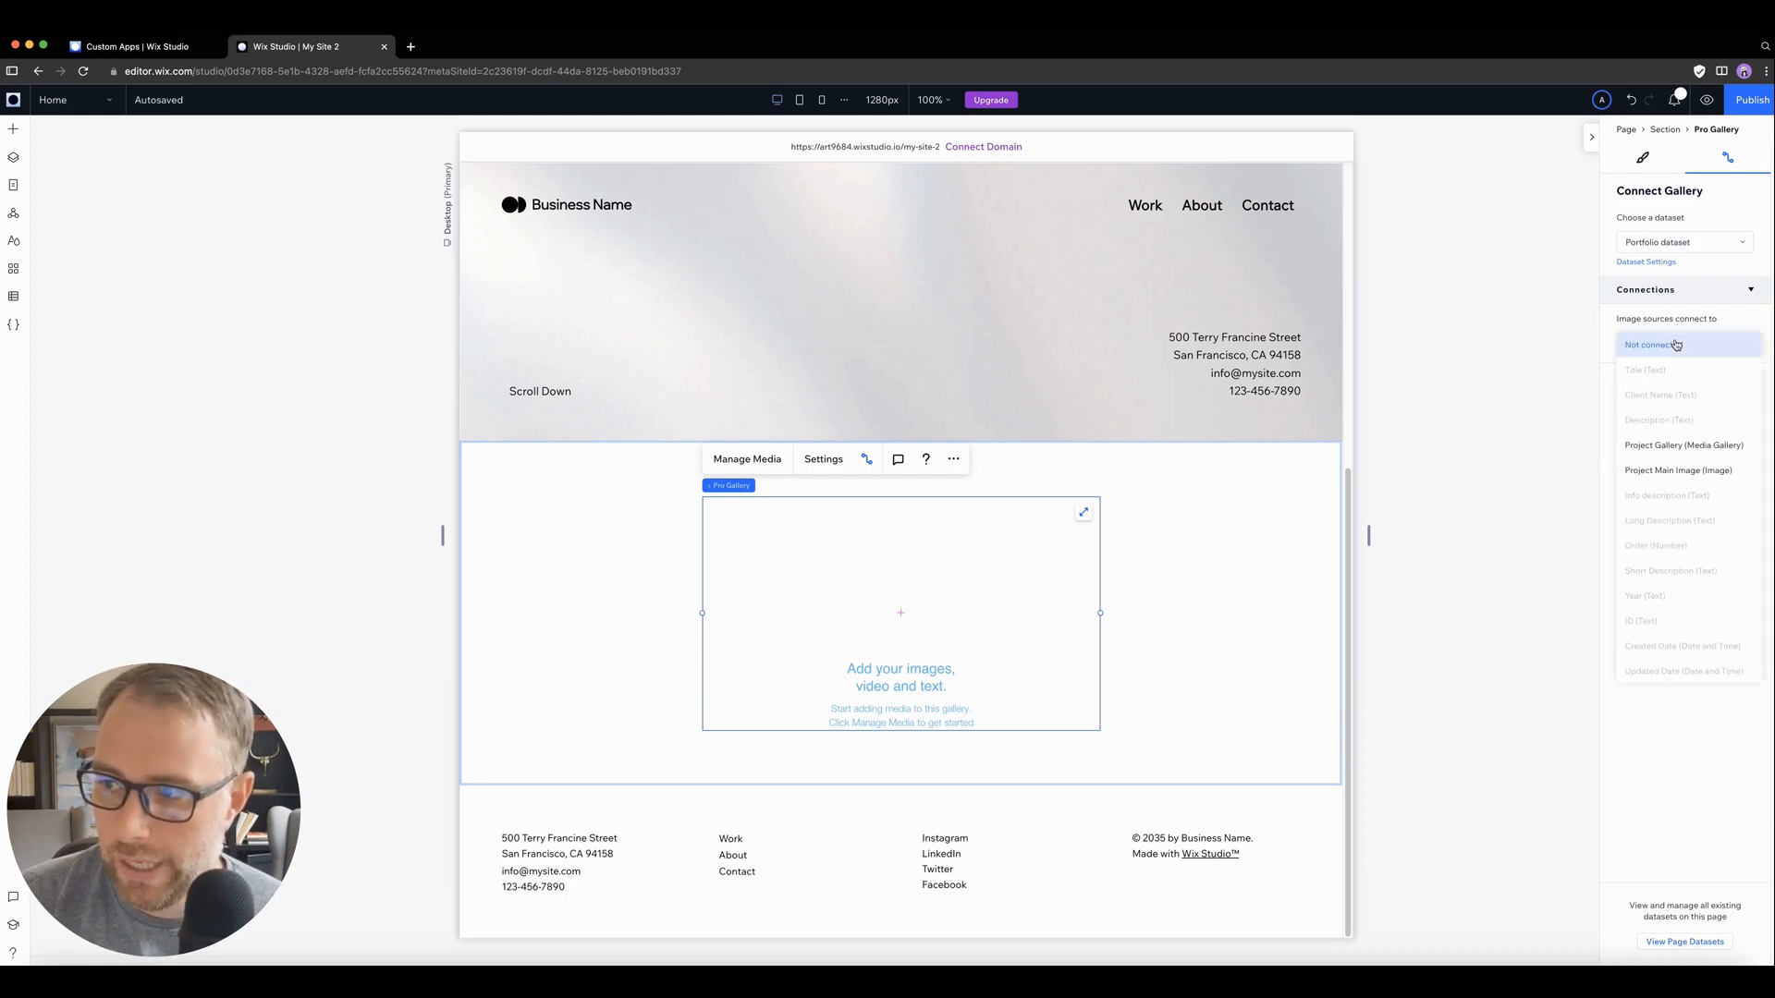
click(1679, 471)
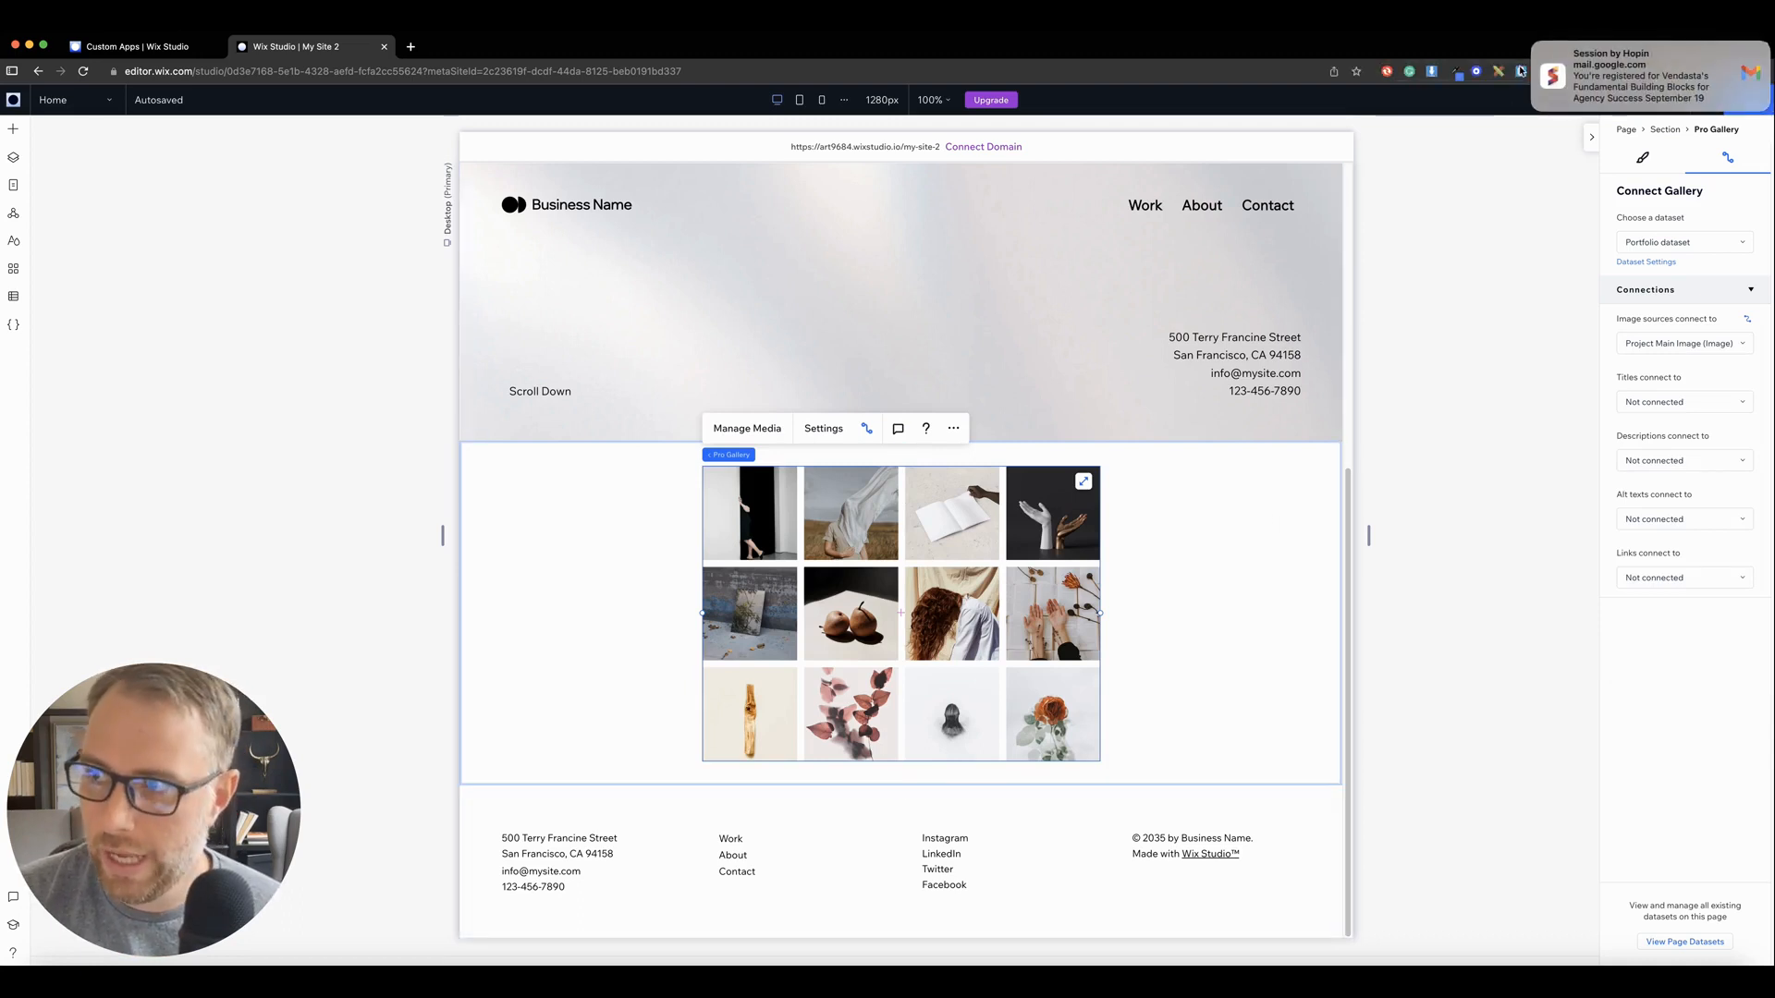
click(1534, 47)
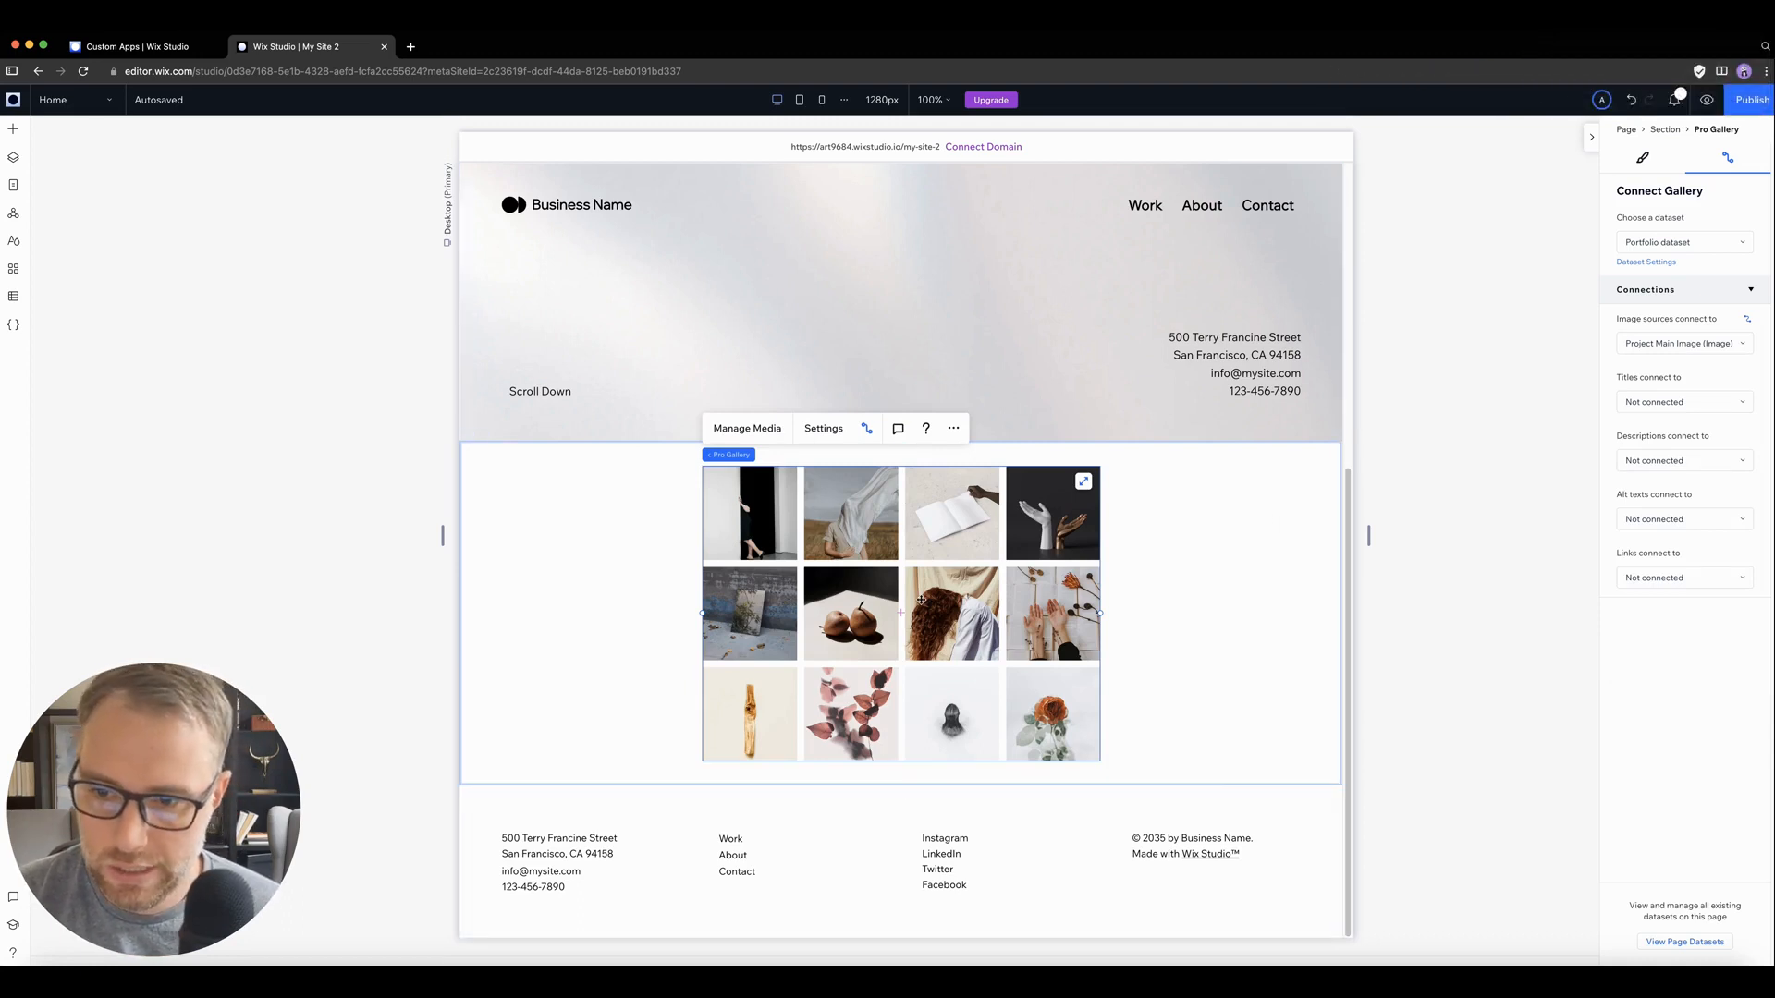
Step: Change the home page gallery's layout to Slide show and stretch it across the full section
click(822, 430)
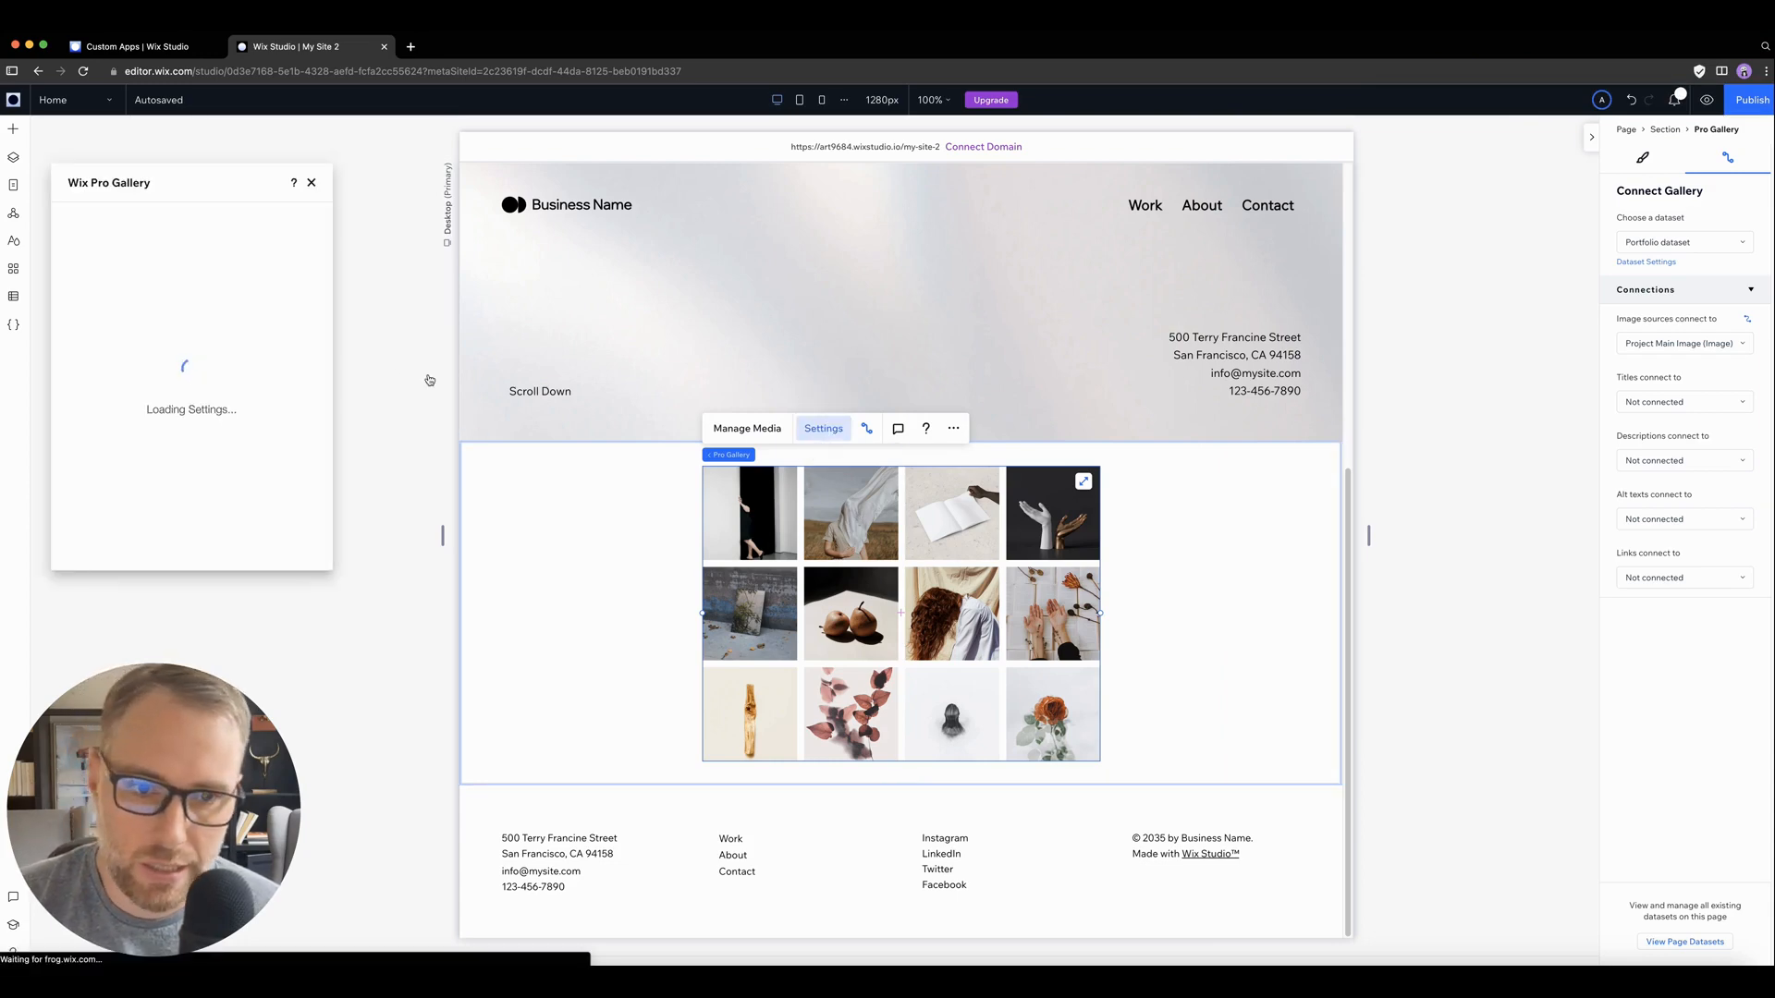
click(93, 251)
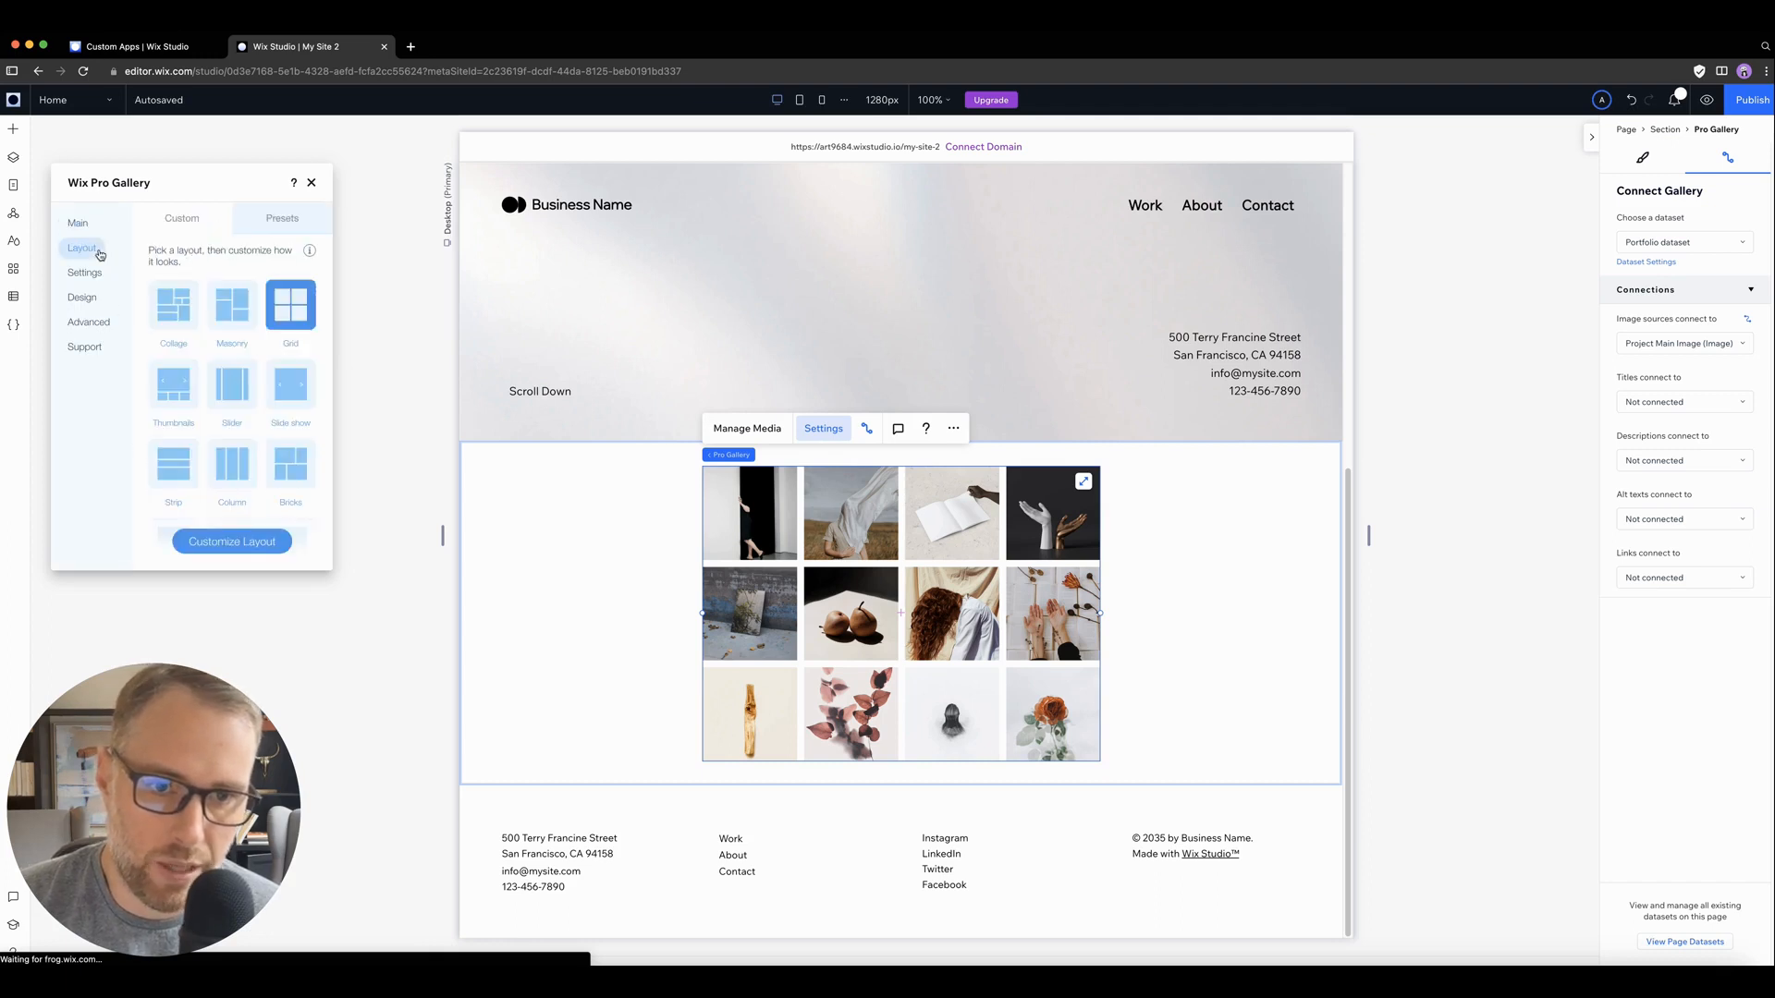
click(290, 384)
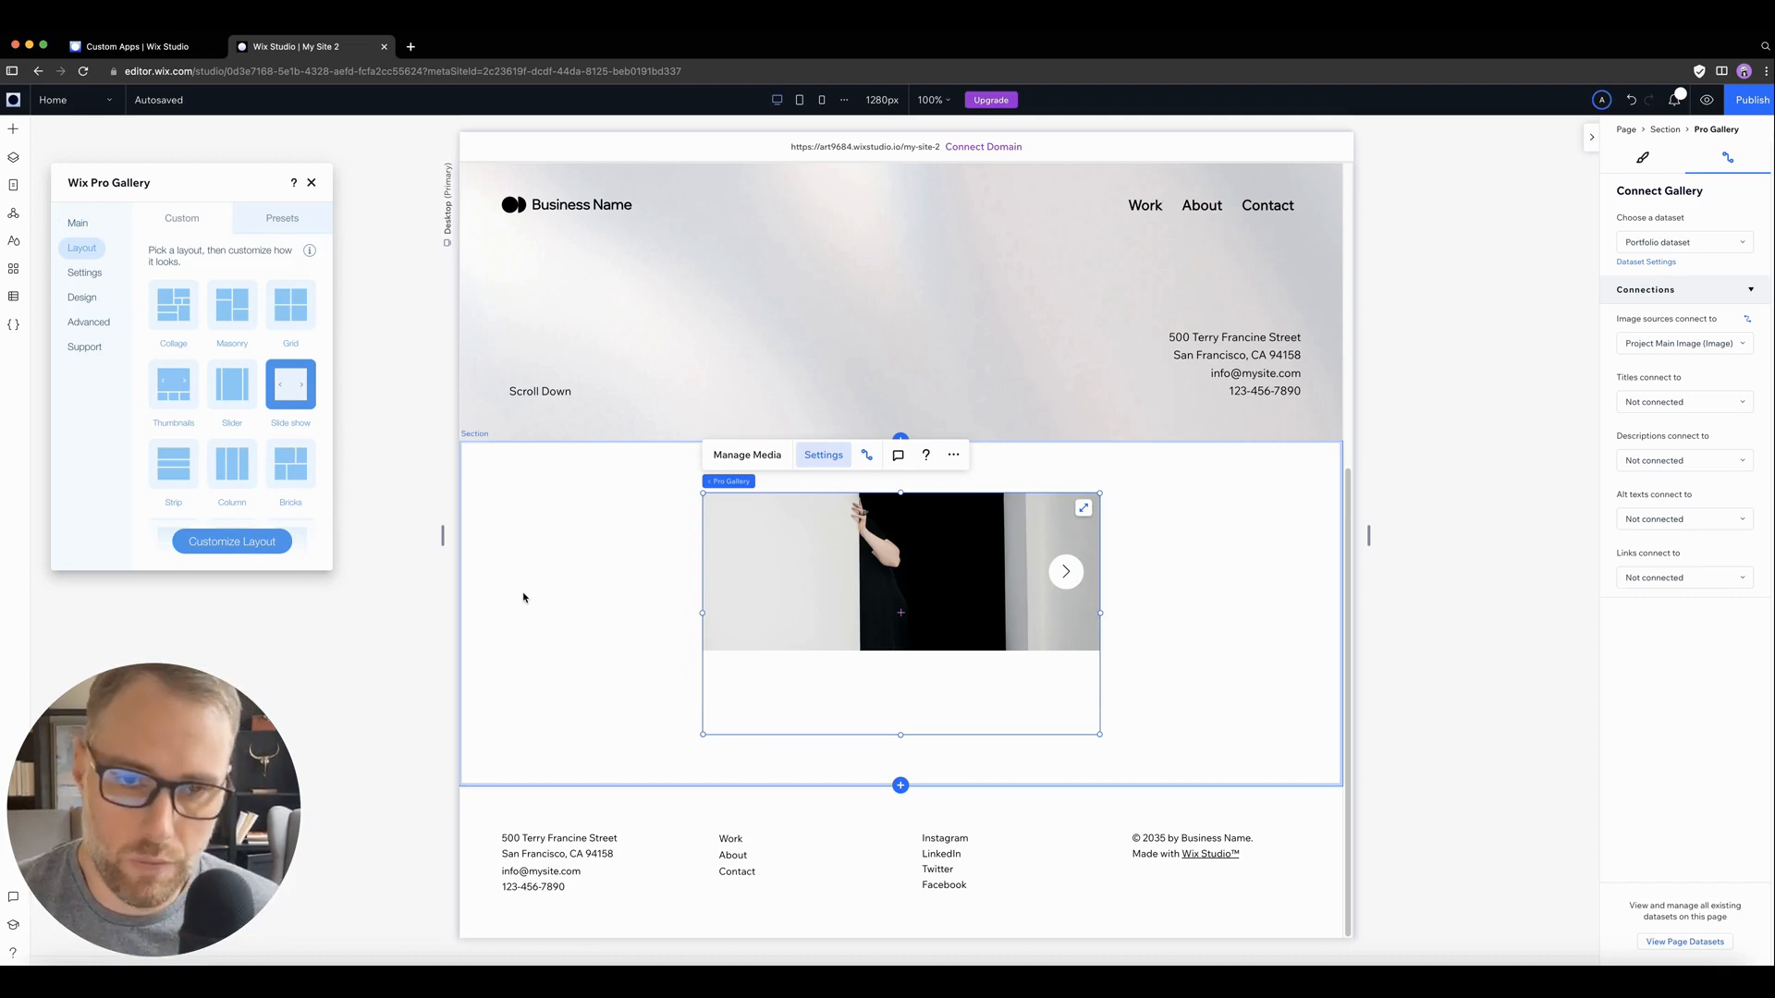
click(1082, 512)
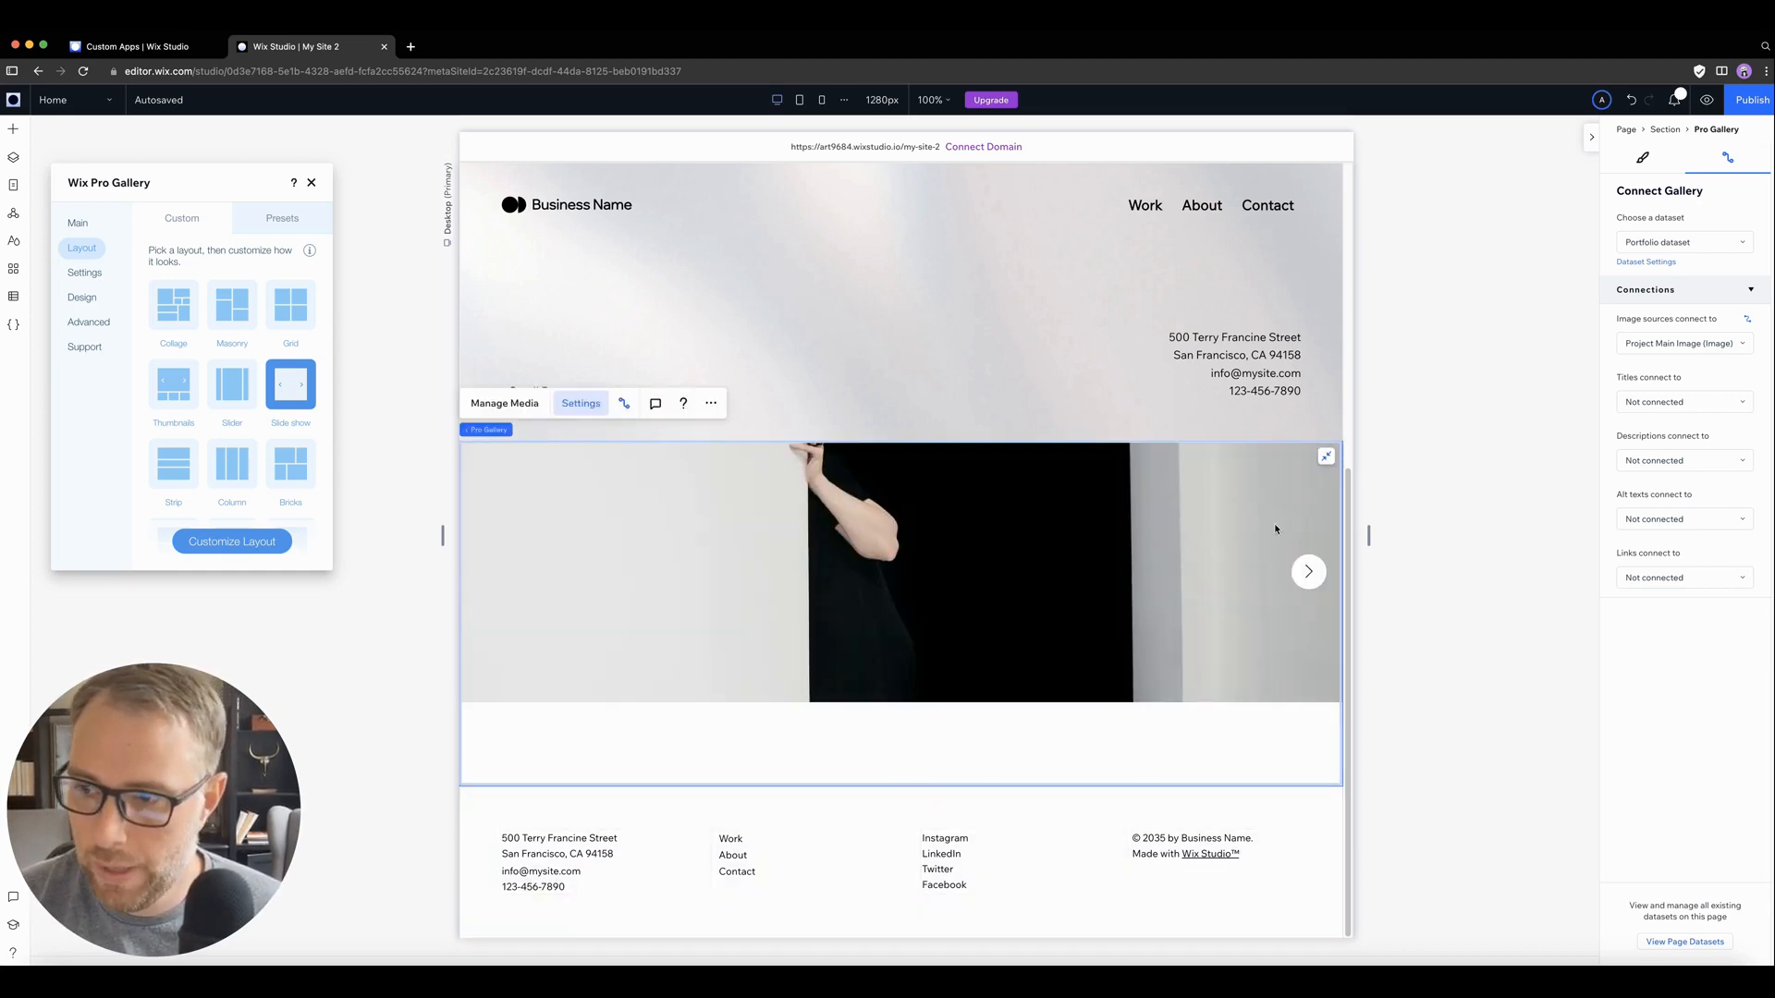
click(1325, 459)
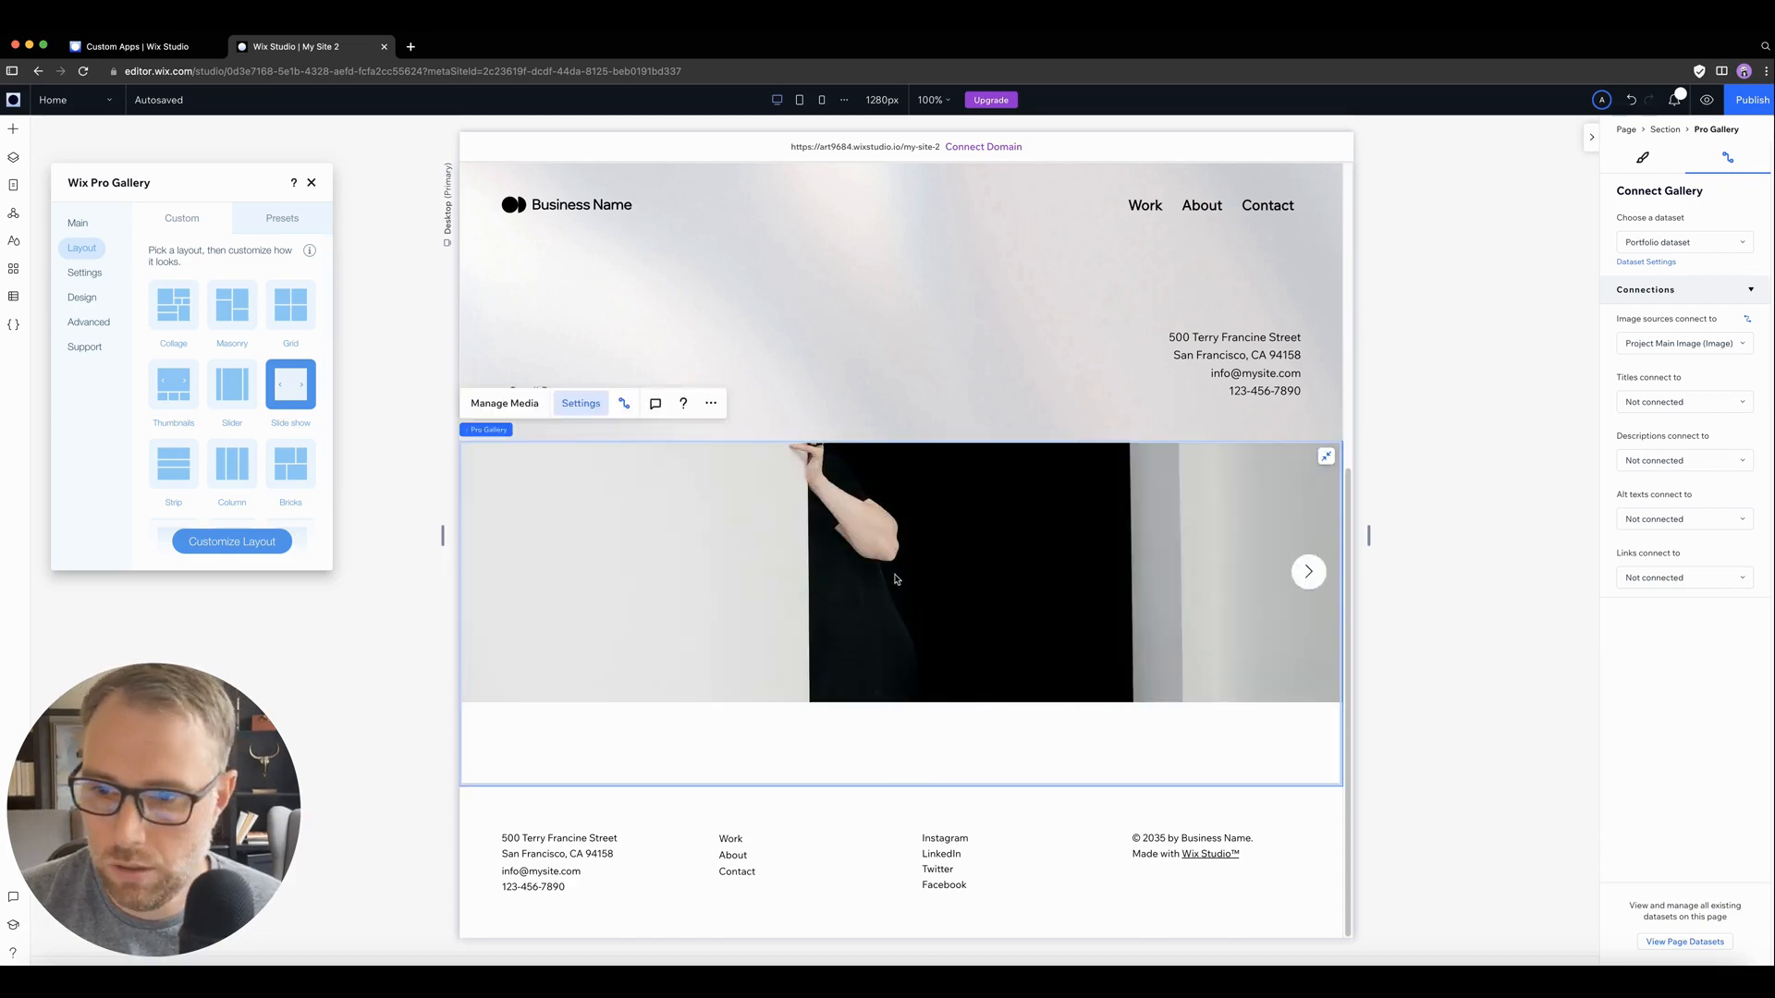
Step: Preview the home page, advance through several slides of the gallery and return to editing
click(1706, 100)
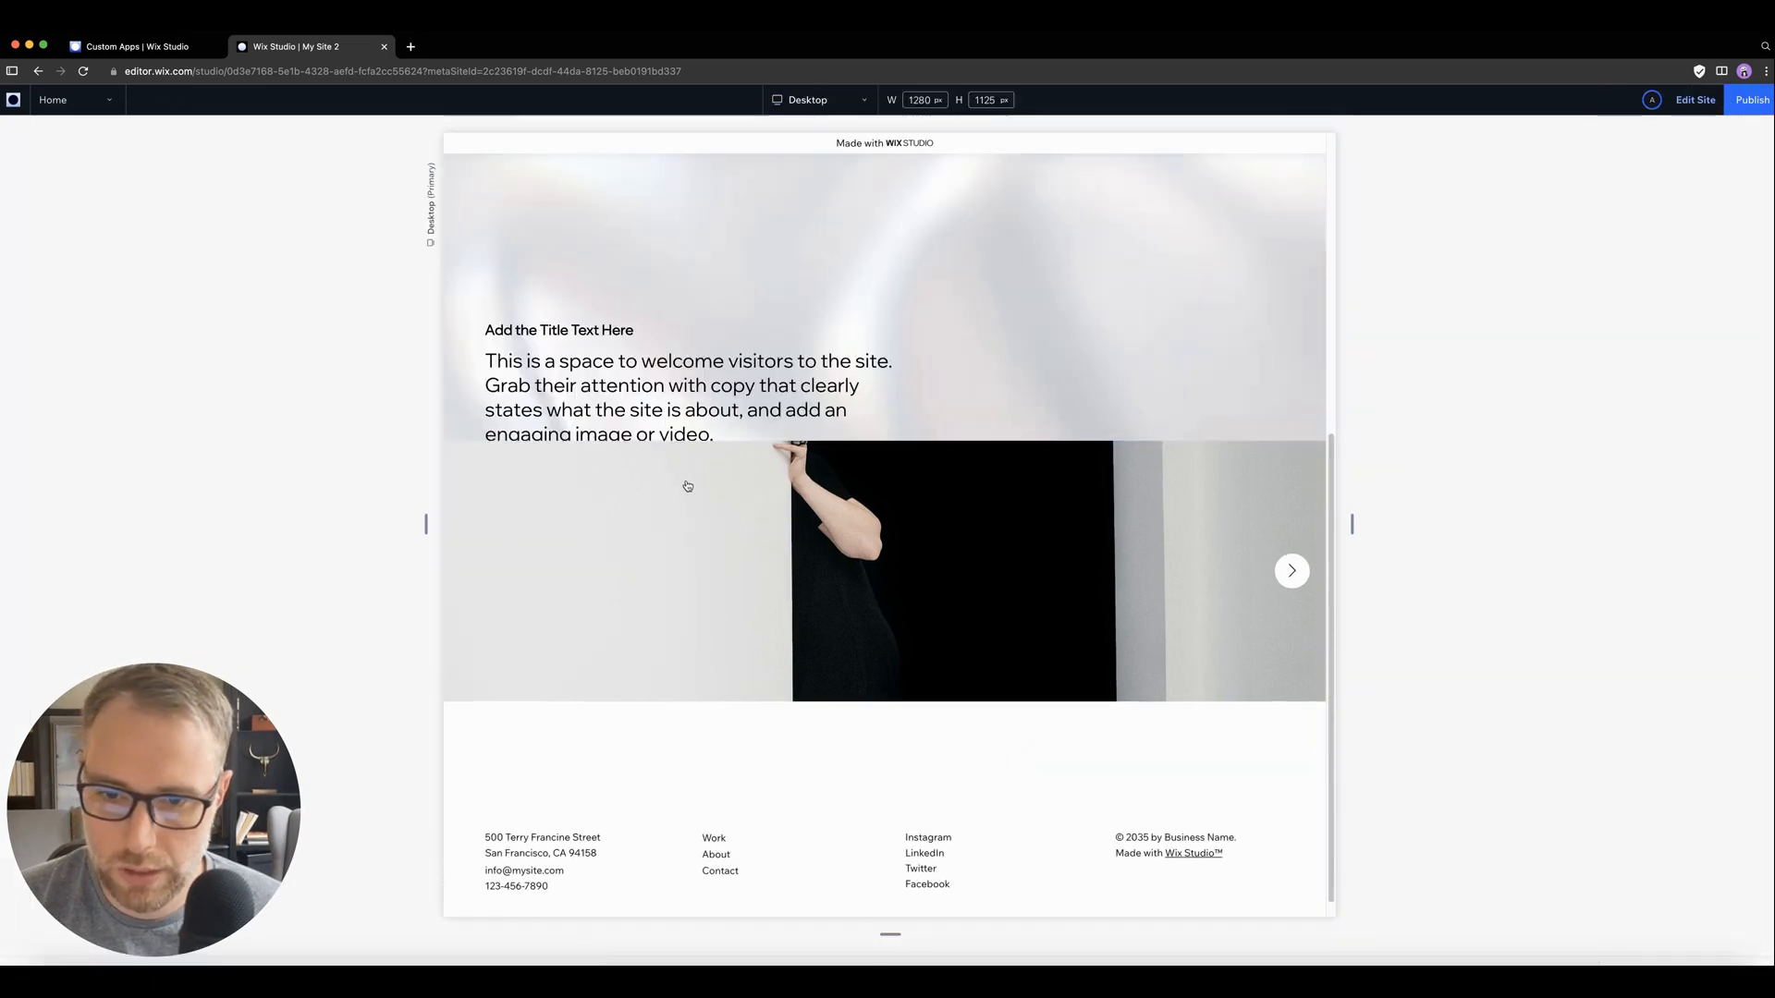
scroll(794, 414, down, 5)
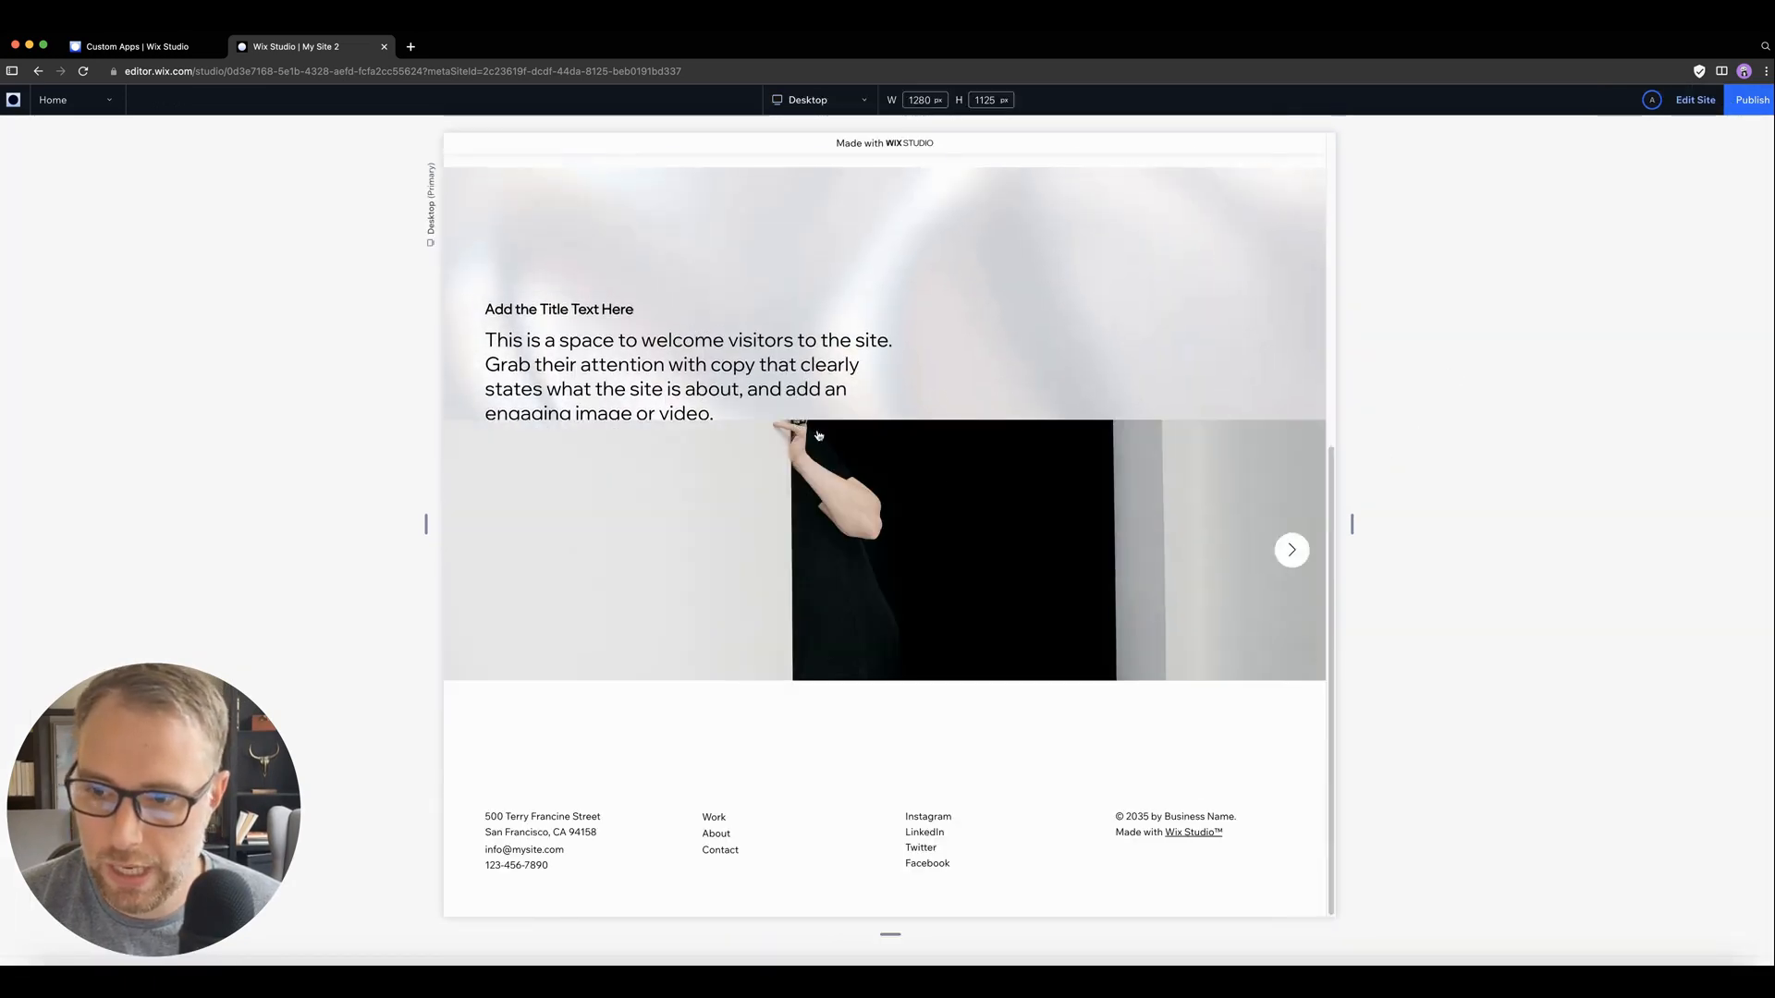
click(1292, 551)
click(1292, 551)
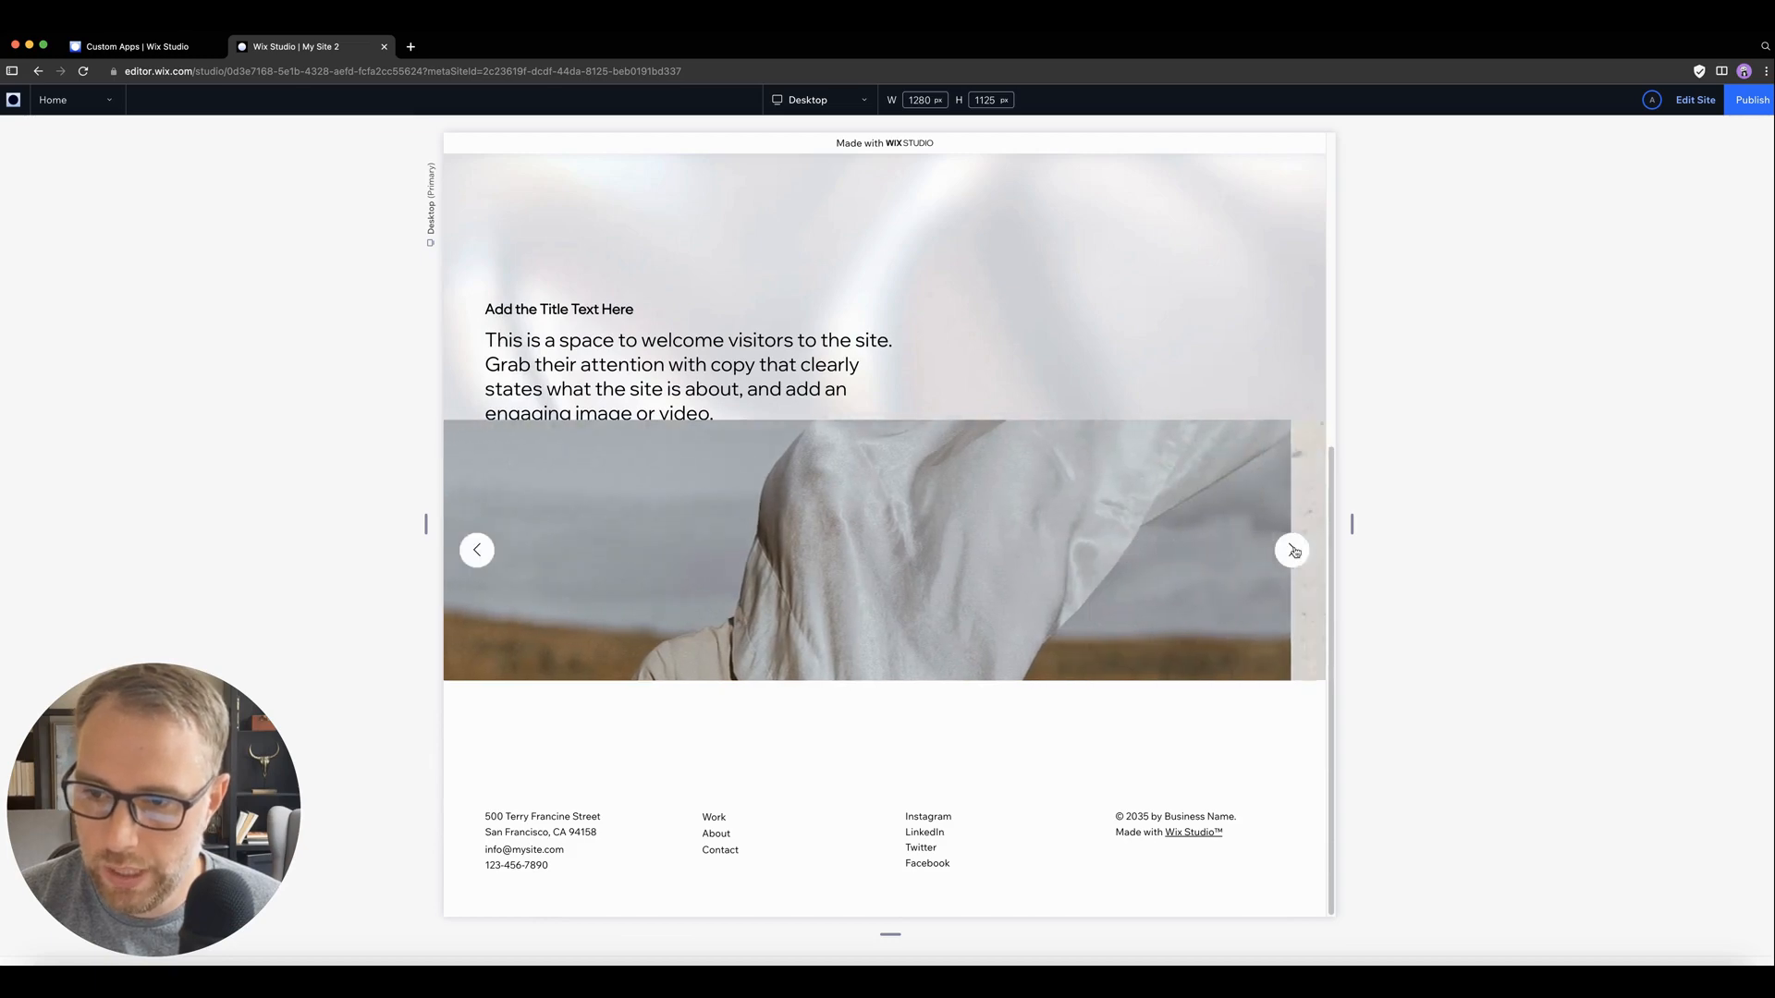
click(1291, 551)
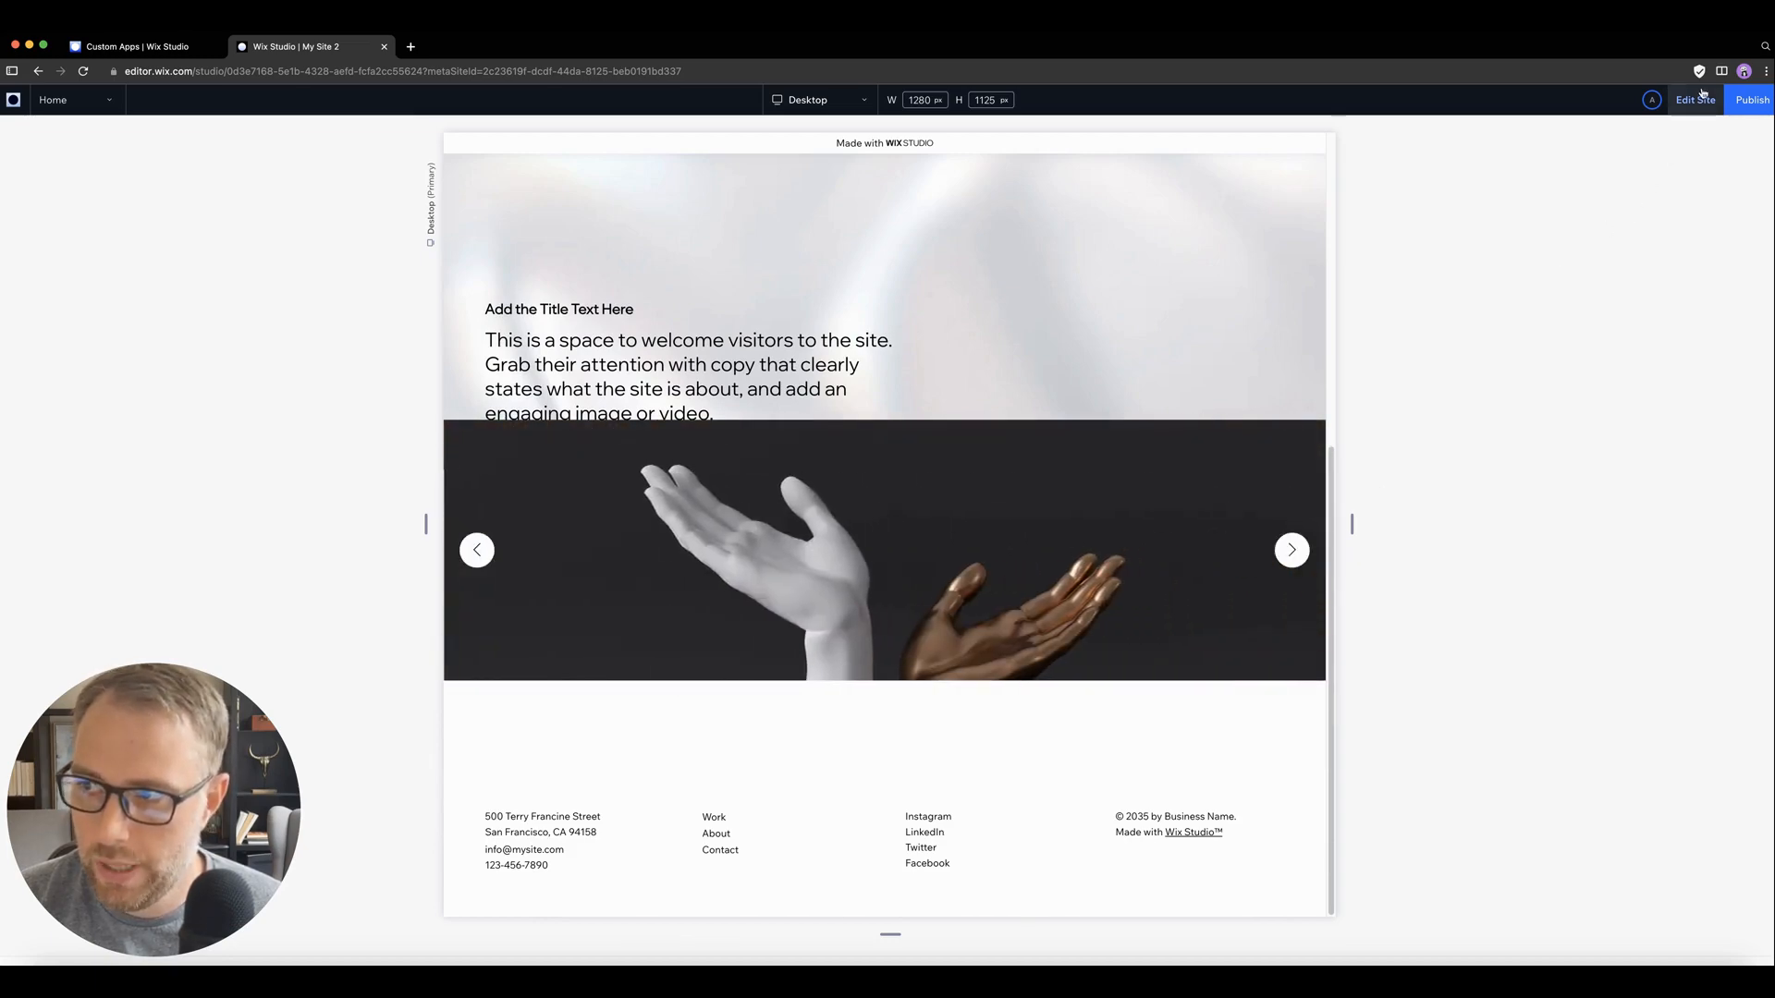
click(1694, 100)
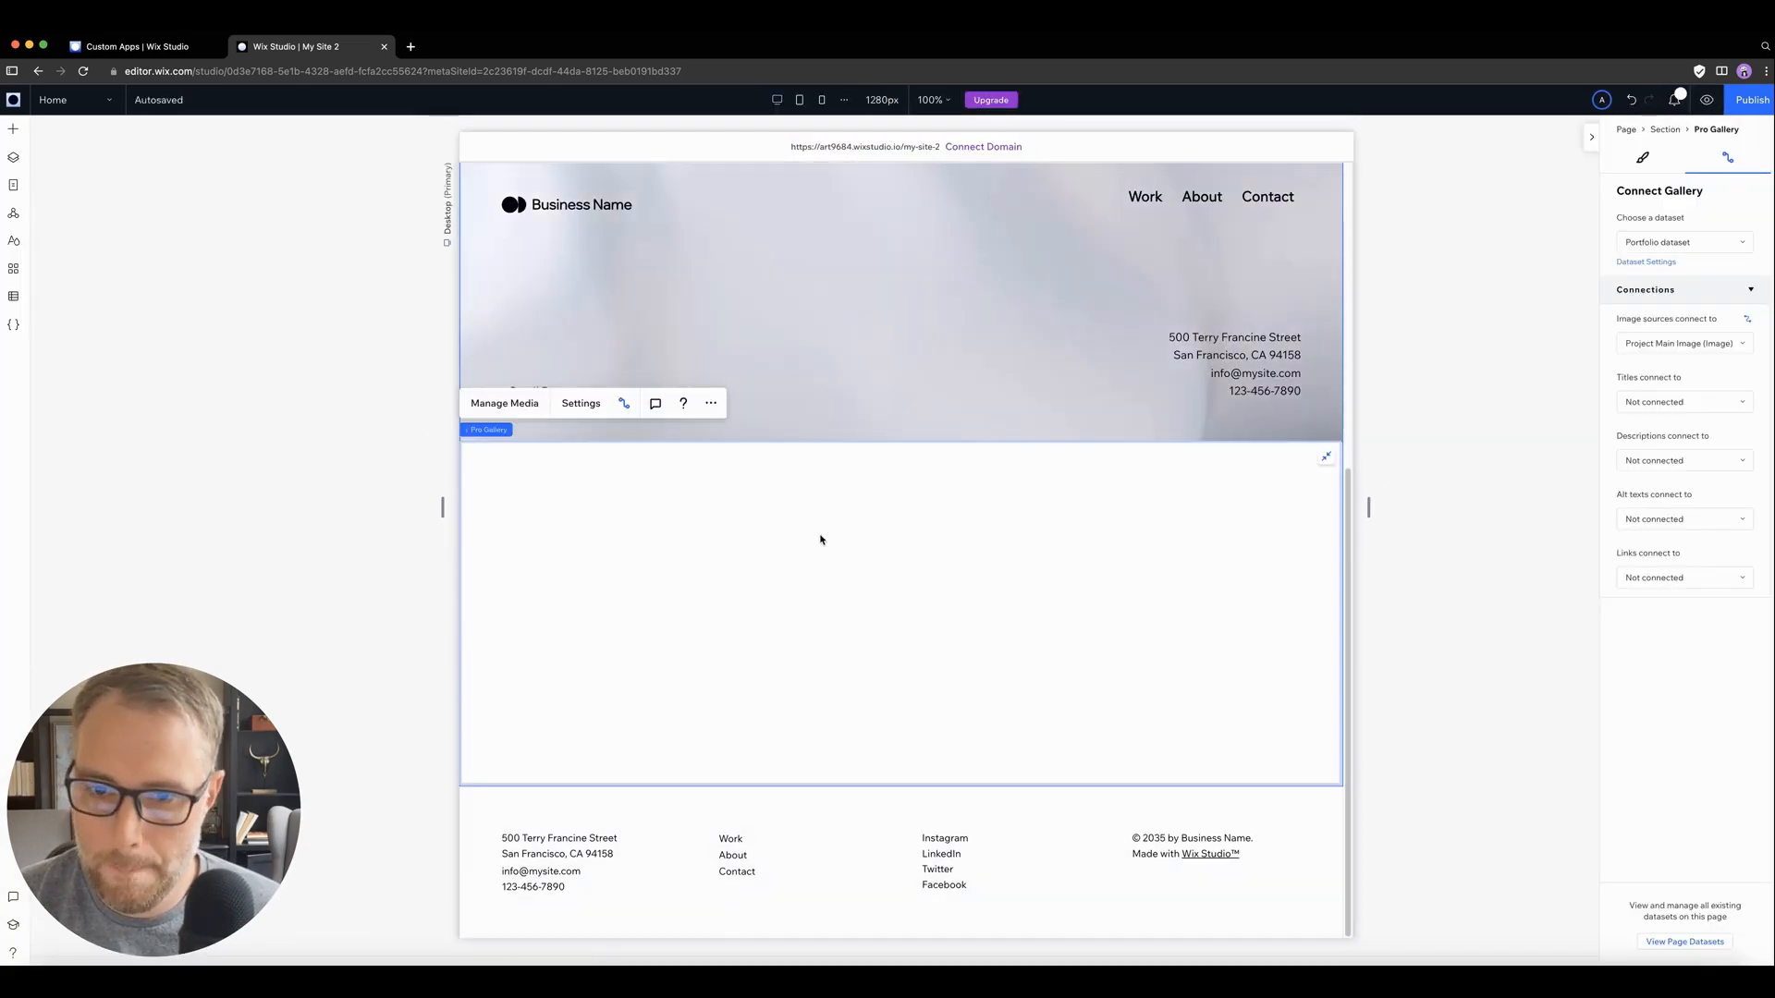
Step: Preview the site again, open the first gallery image in its enlarged view and close it
click(1706, 100)
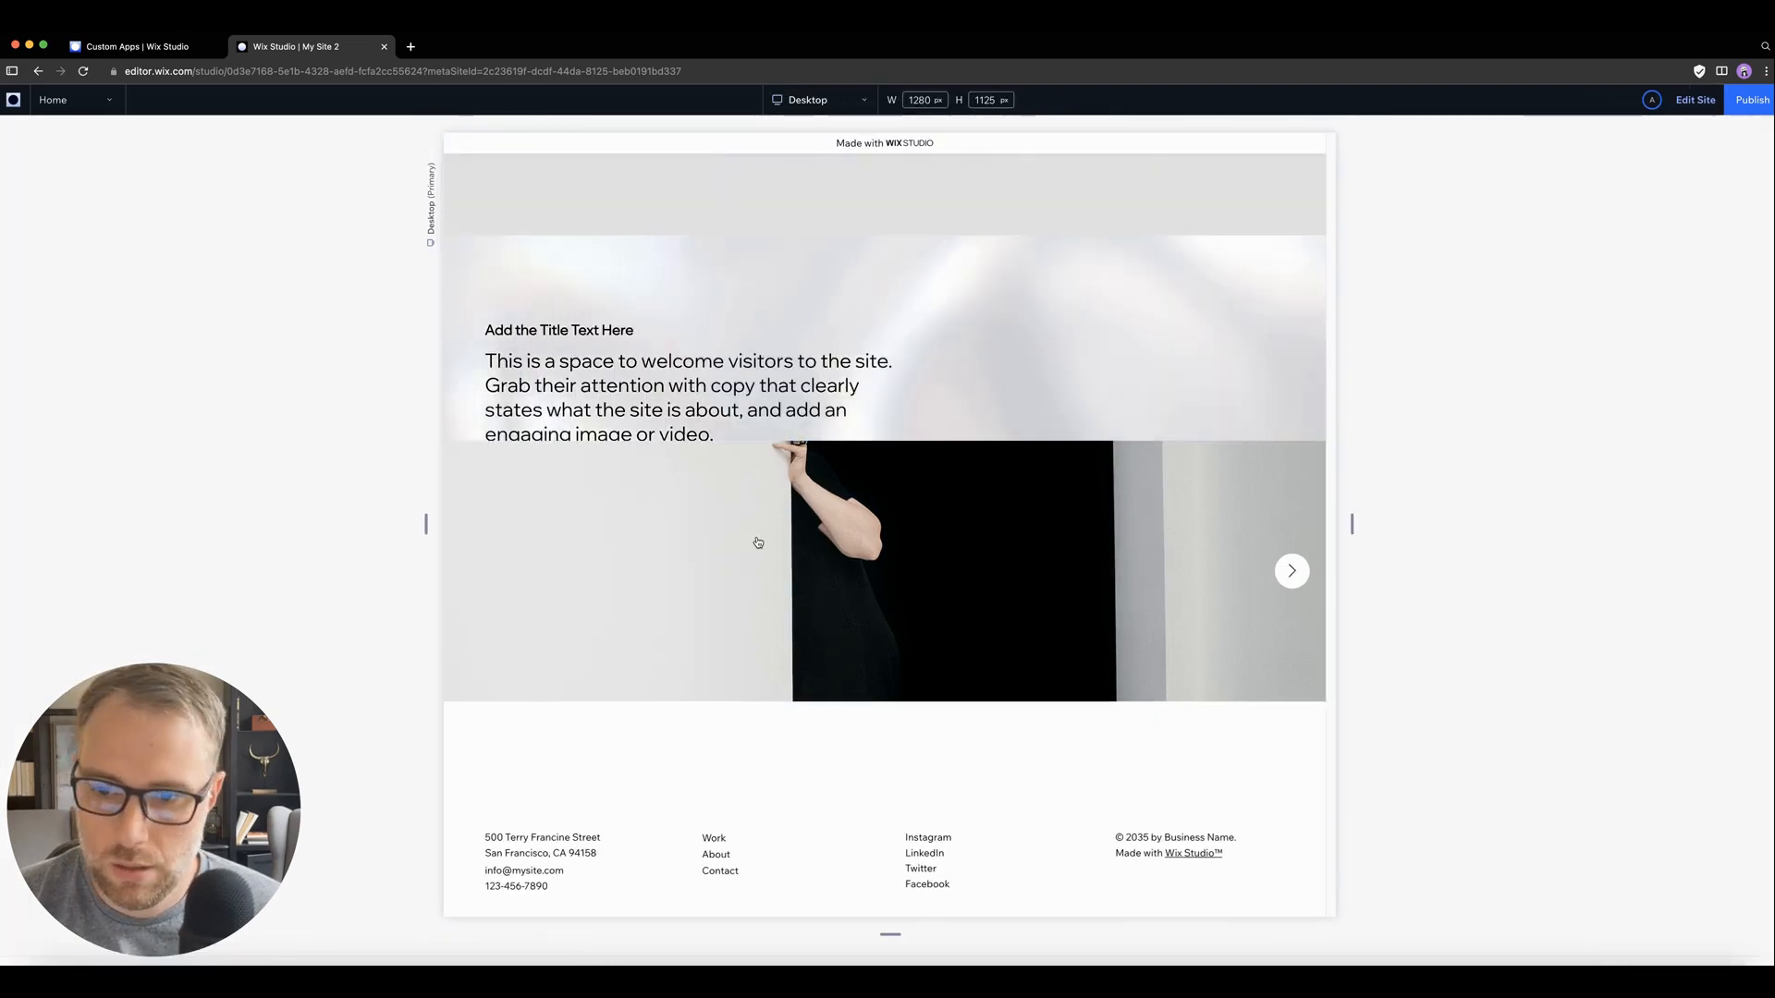
click(566, 513)
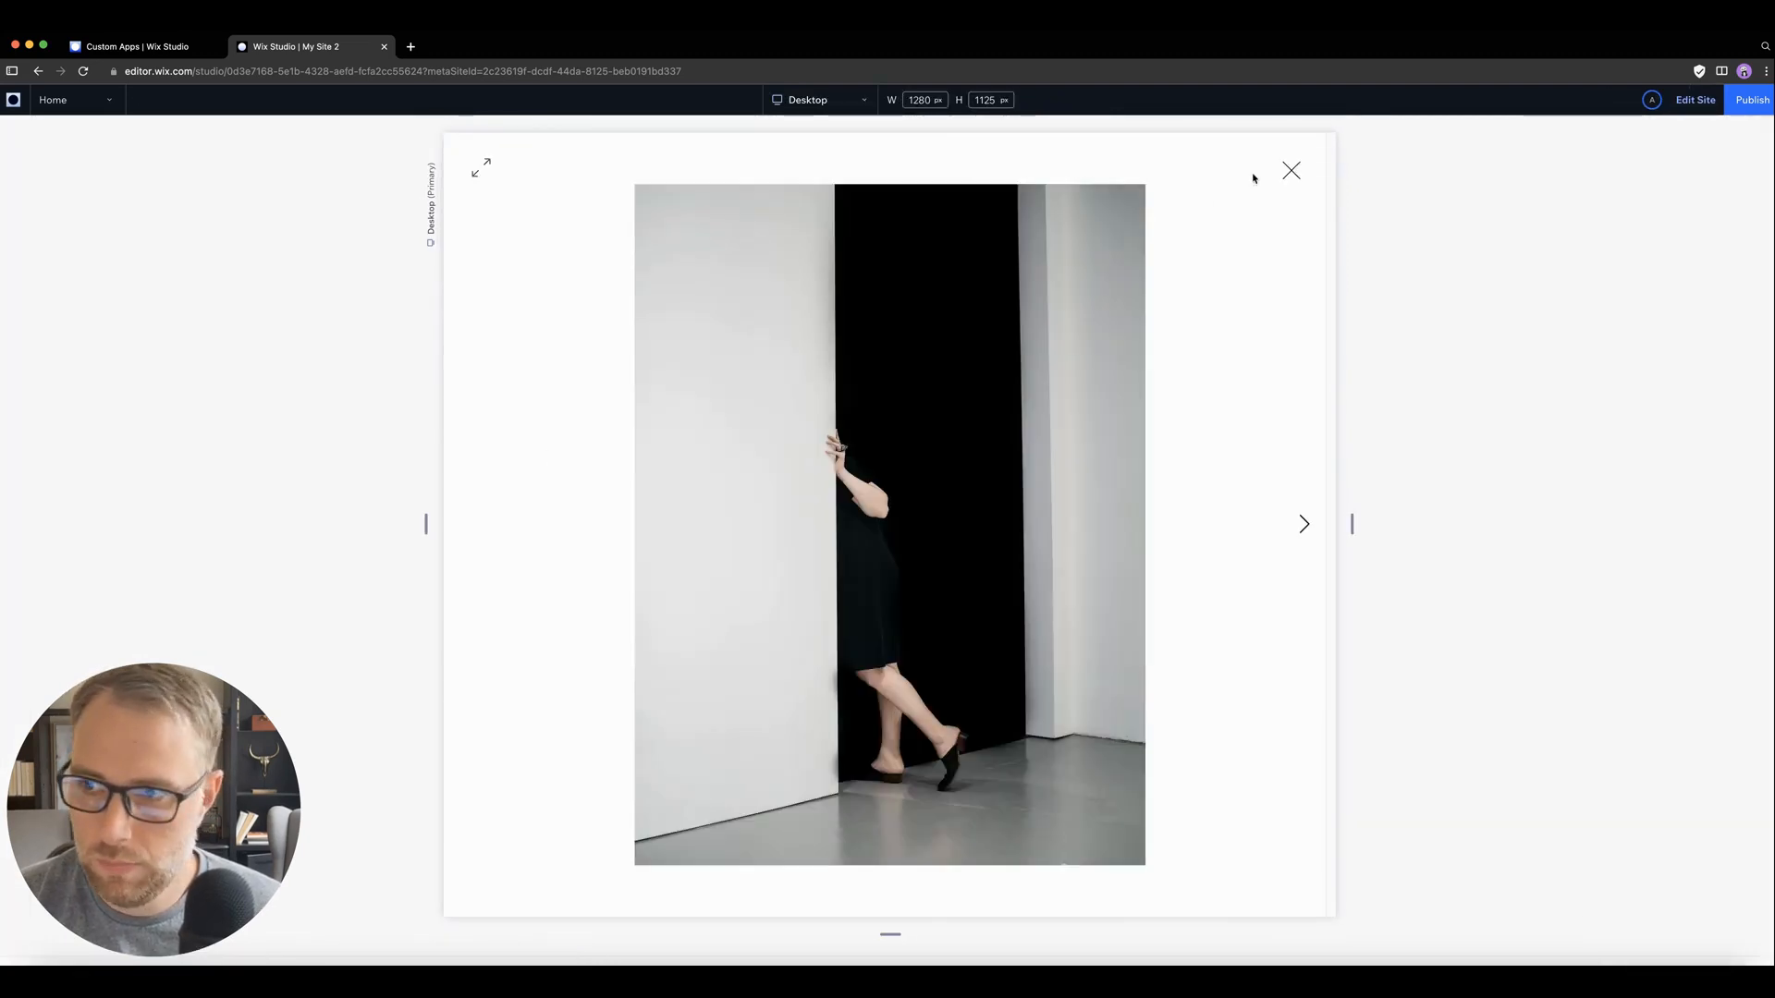
click(1290, 171)
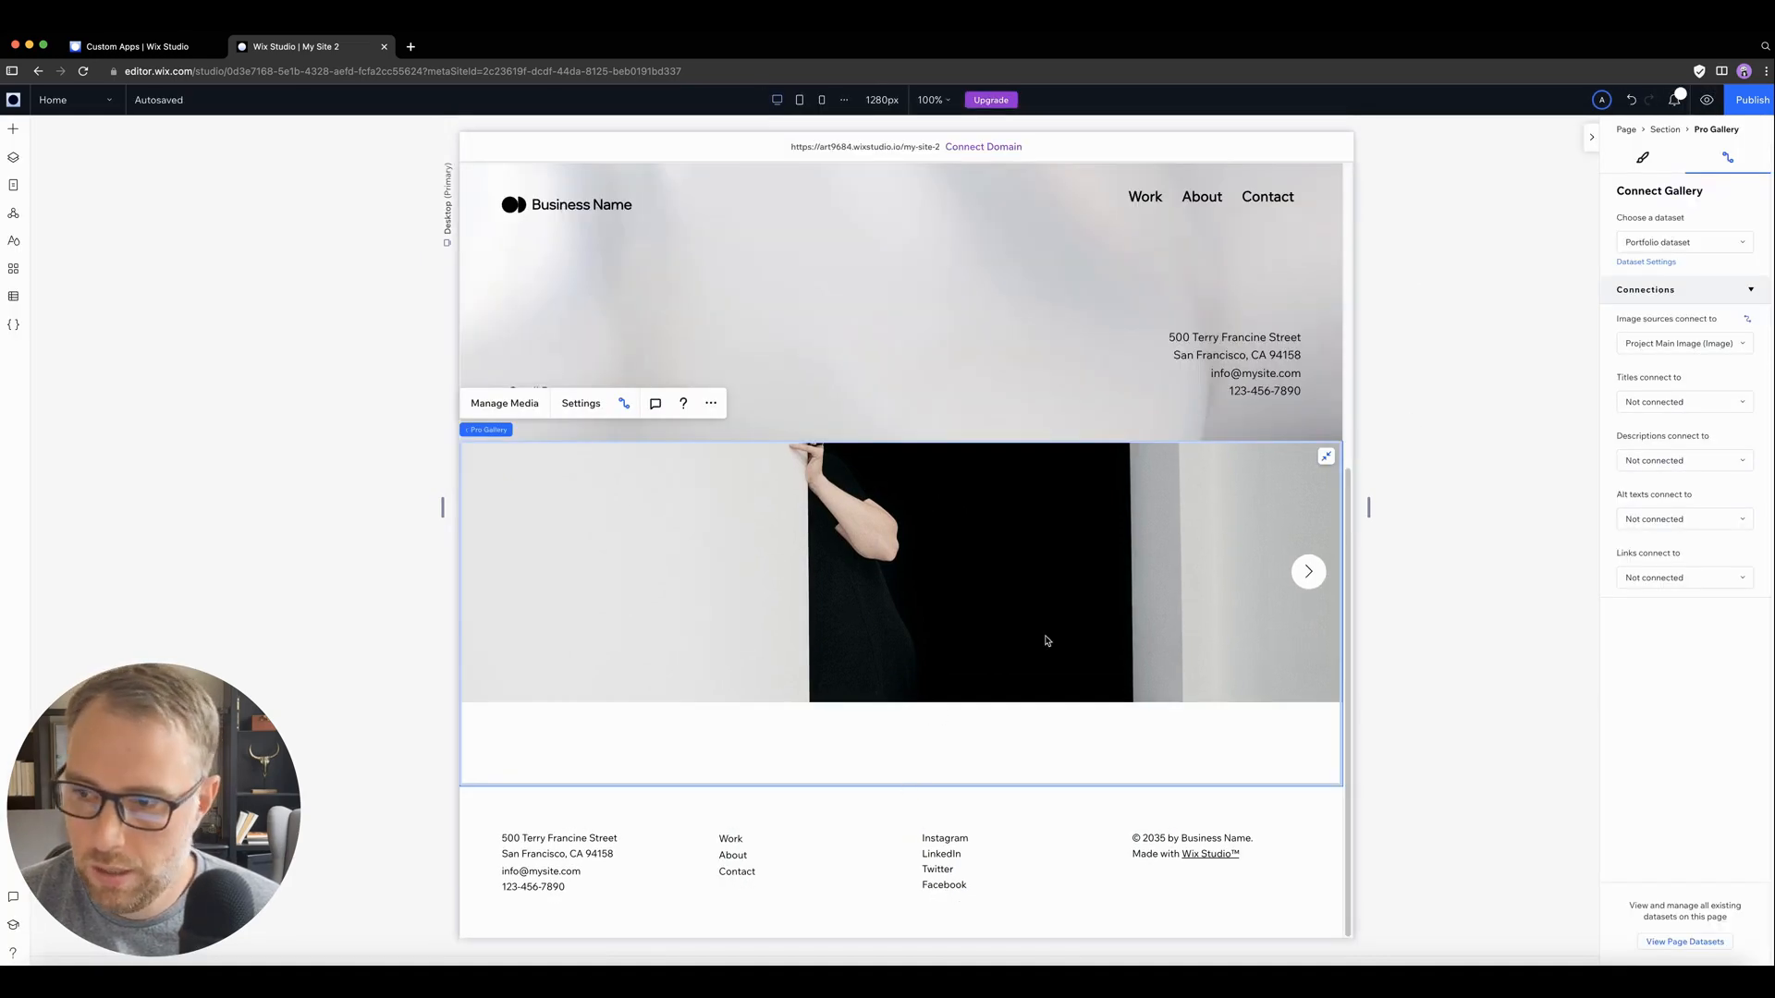
Step: Try Fixed as the stretched gallery's responsive behavior and settle on Relative width
click(1643, 162)
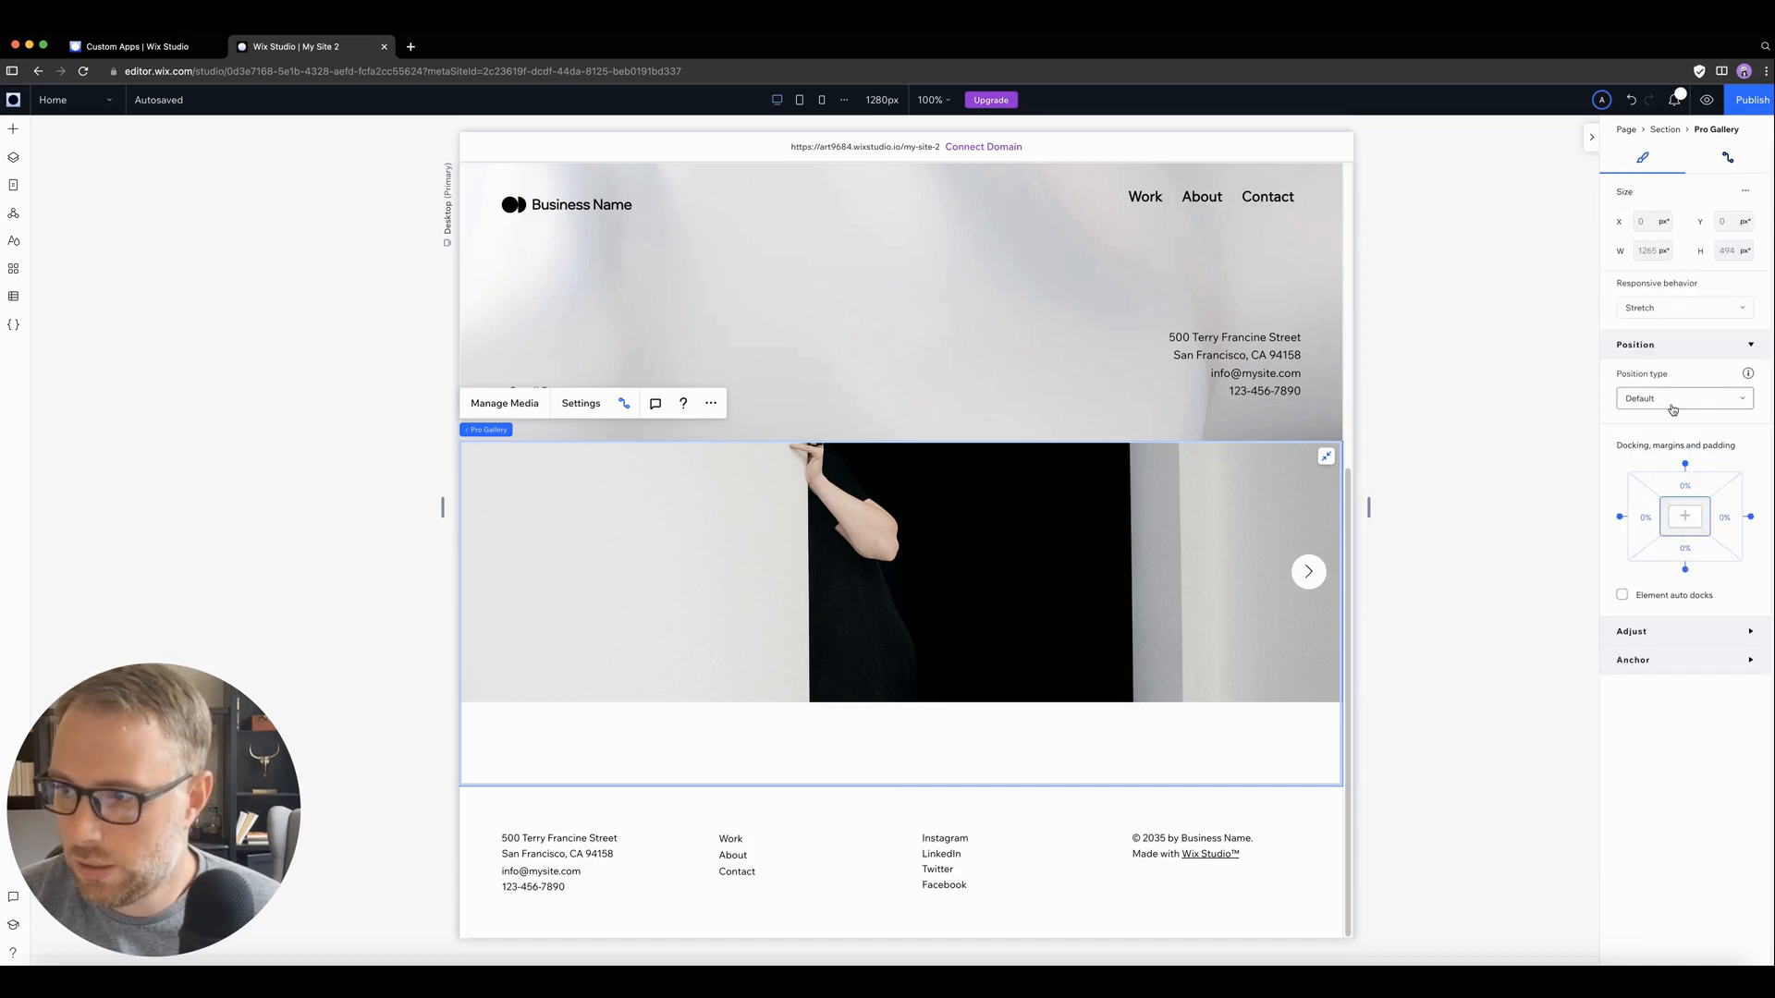
click(1674, 308)
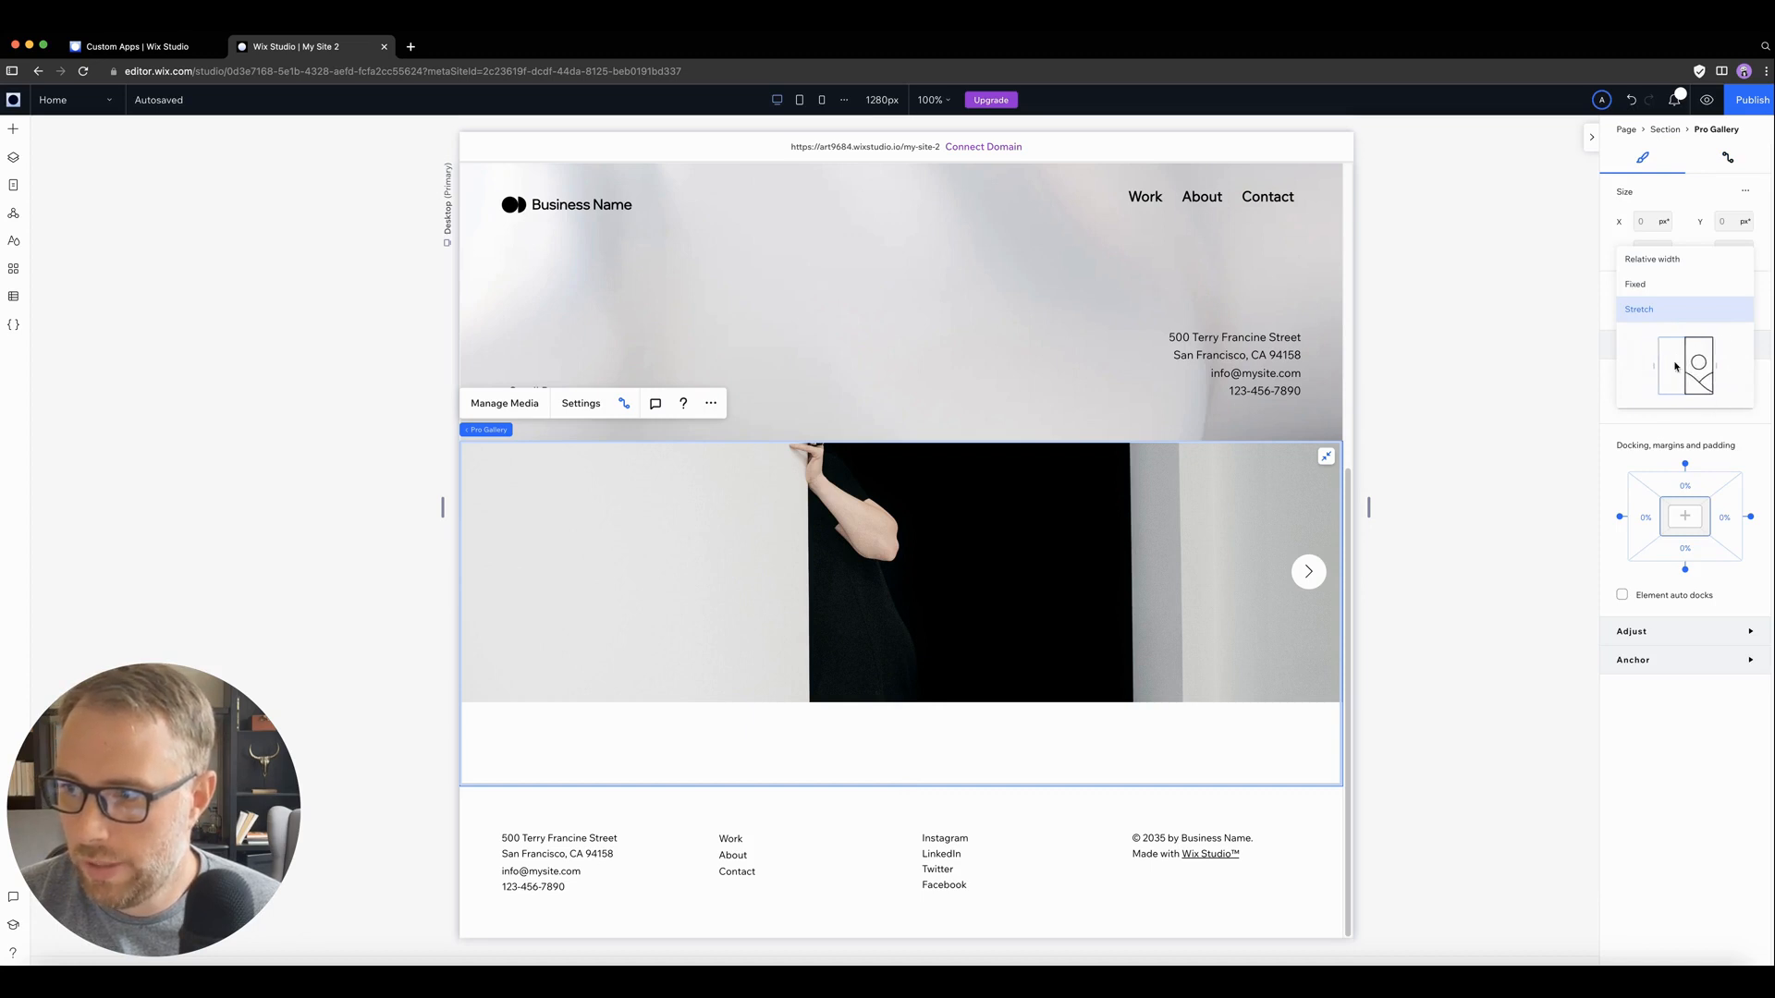
click(1639, 286)
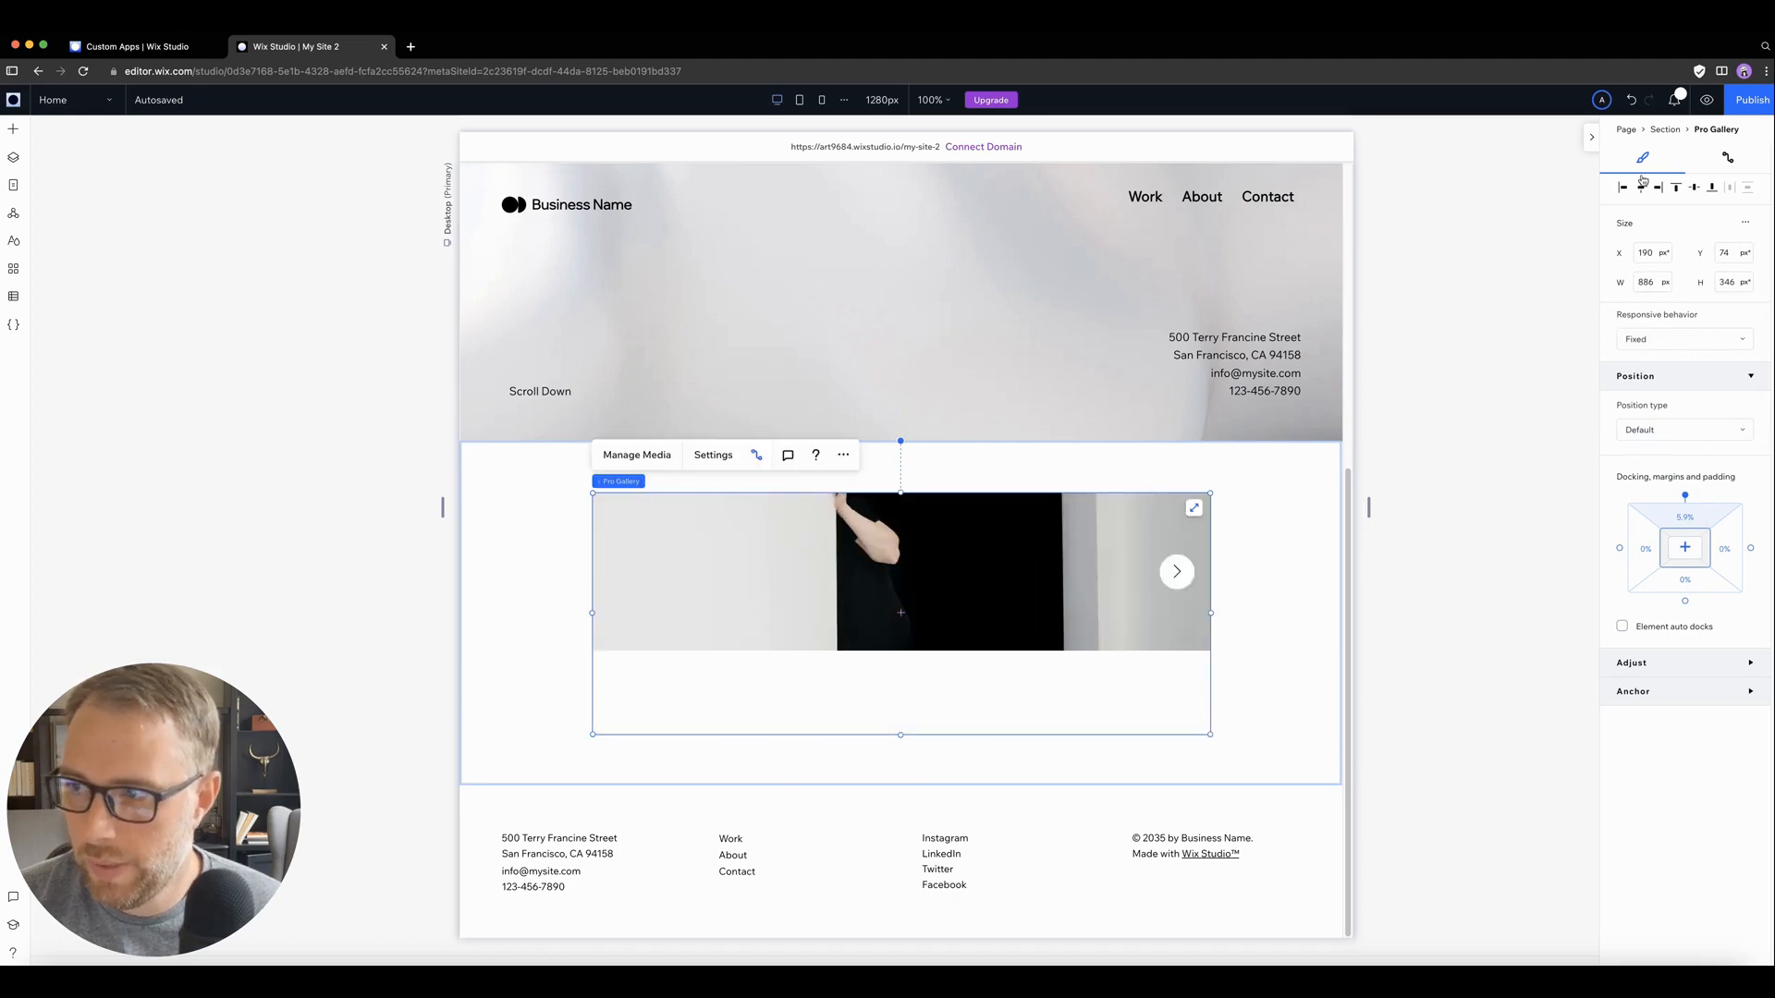
click(1664, 339)
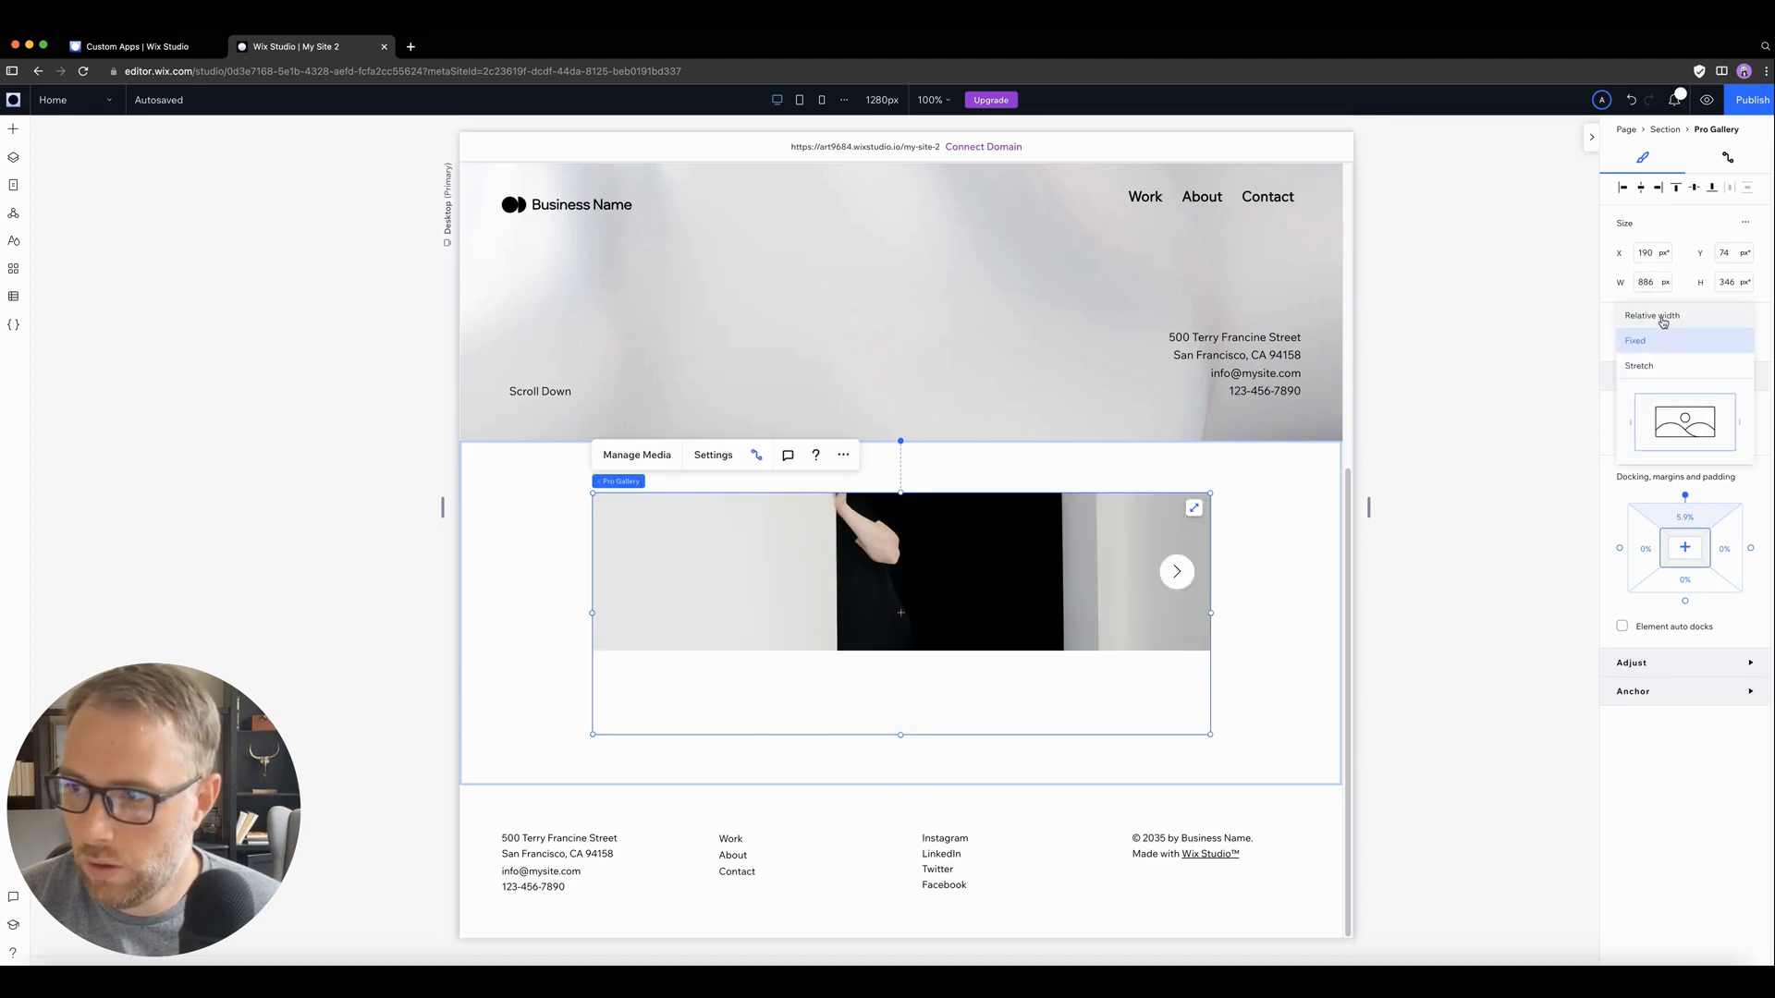
click(1664, 318)
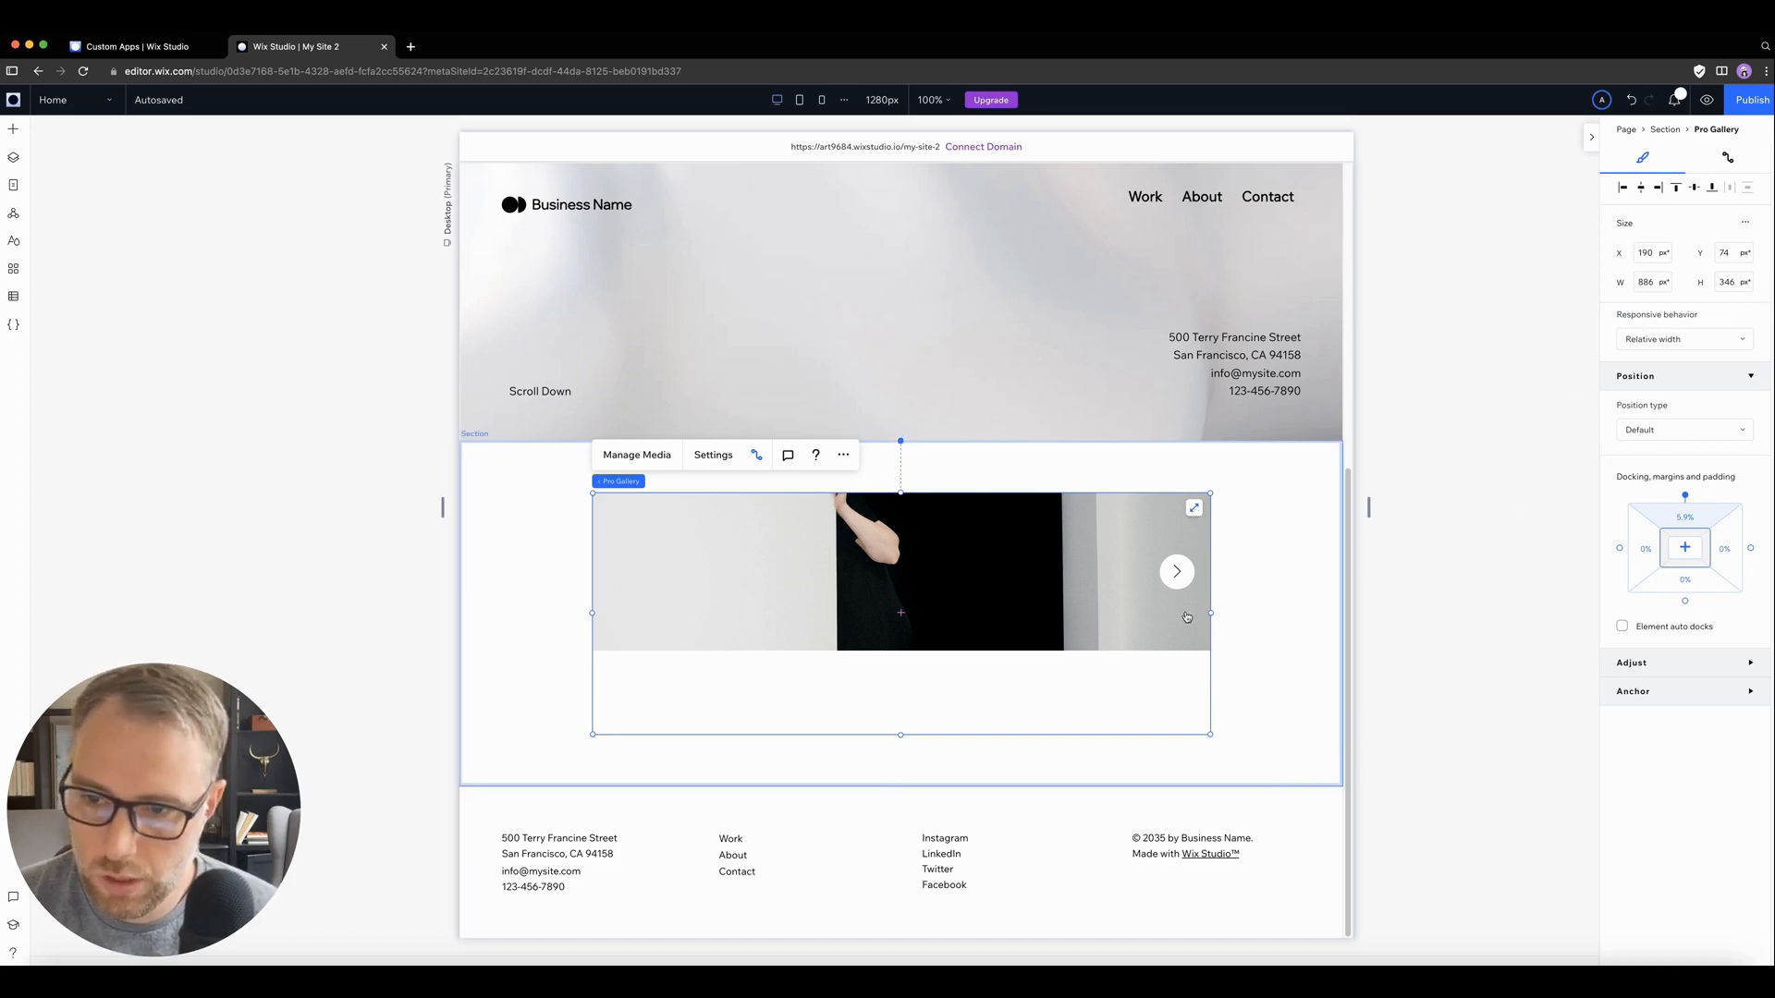
Step: Stretch the home page gallery across its full section again and set its top margin to 25 px
click(1193, 508)
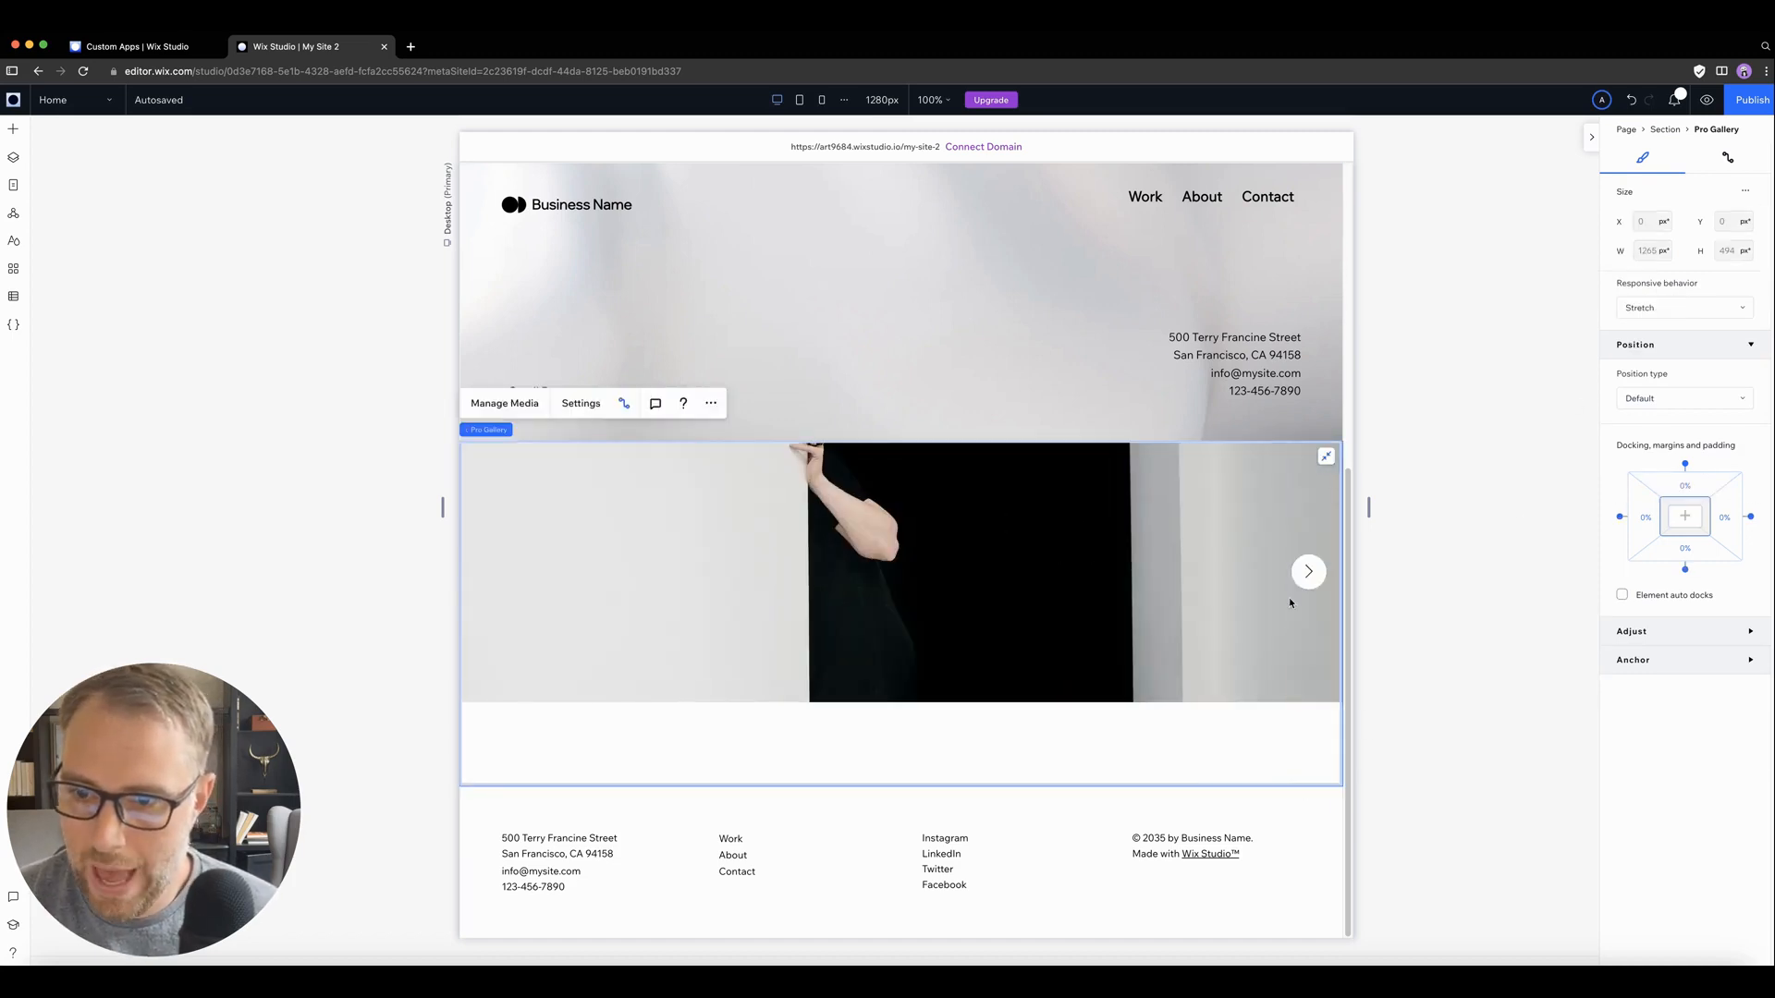
click(1679, 486)
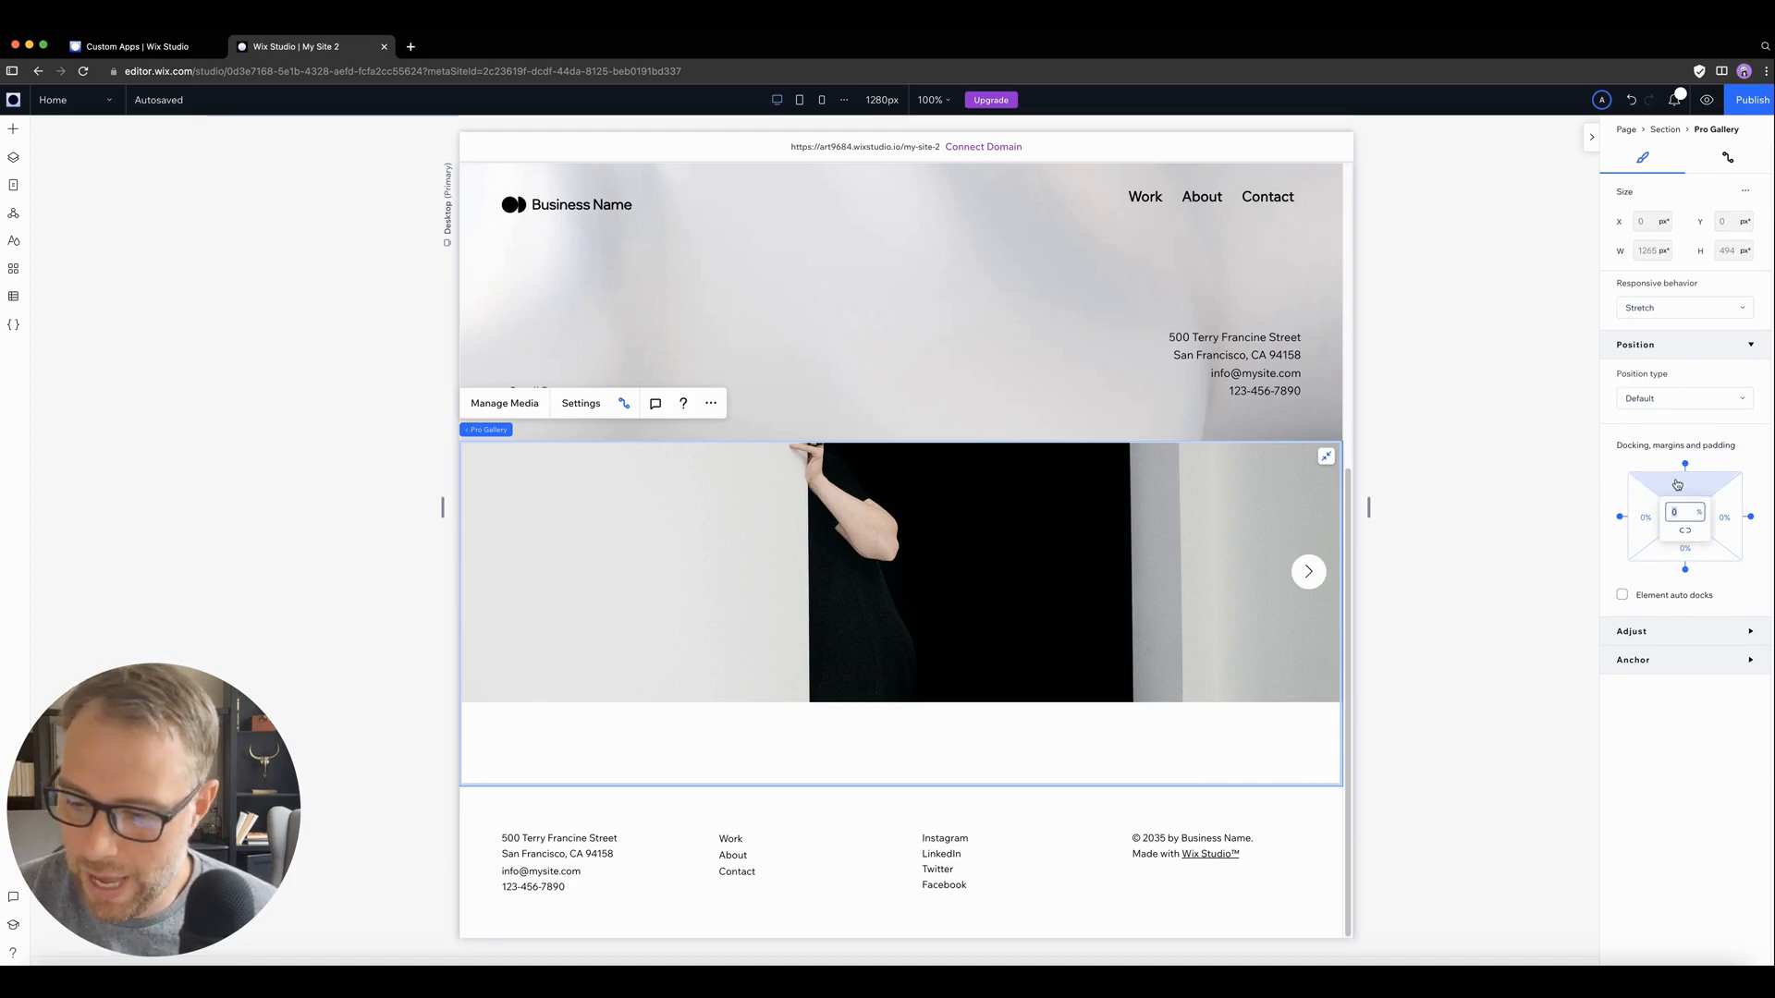
text(25)
key(Return)
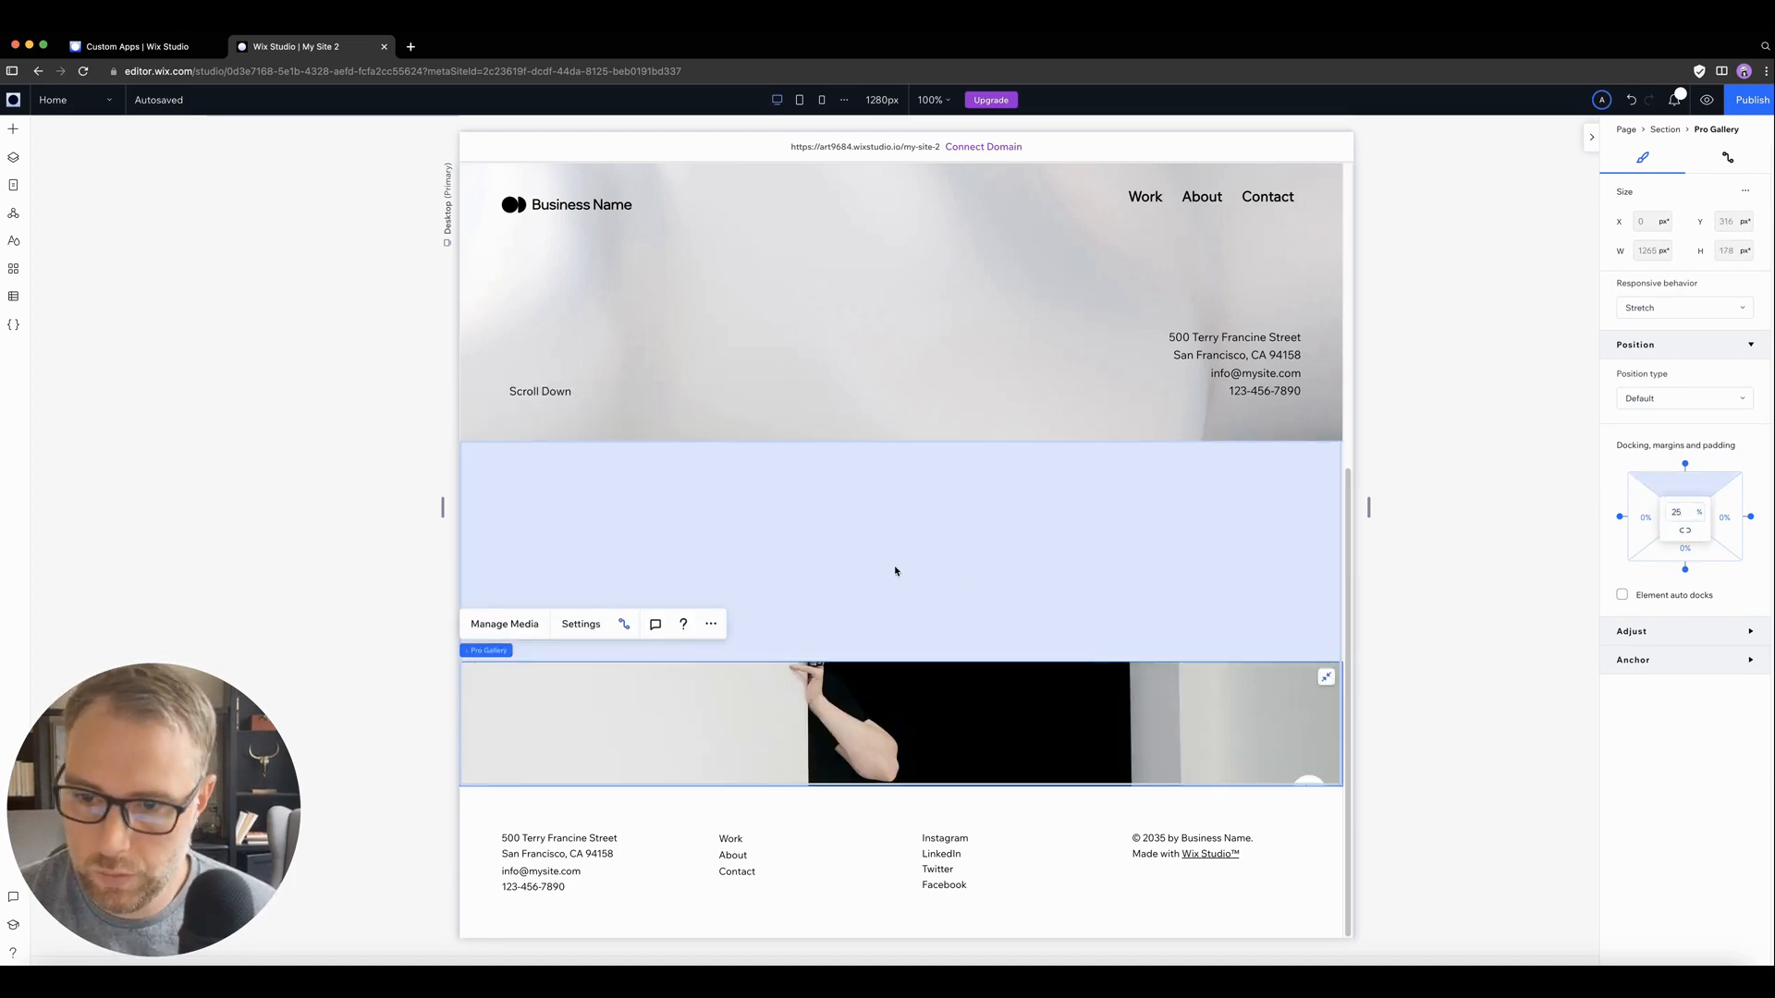
click(1700, 512)
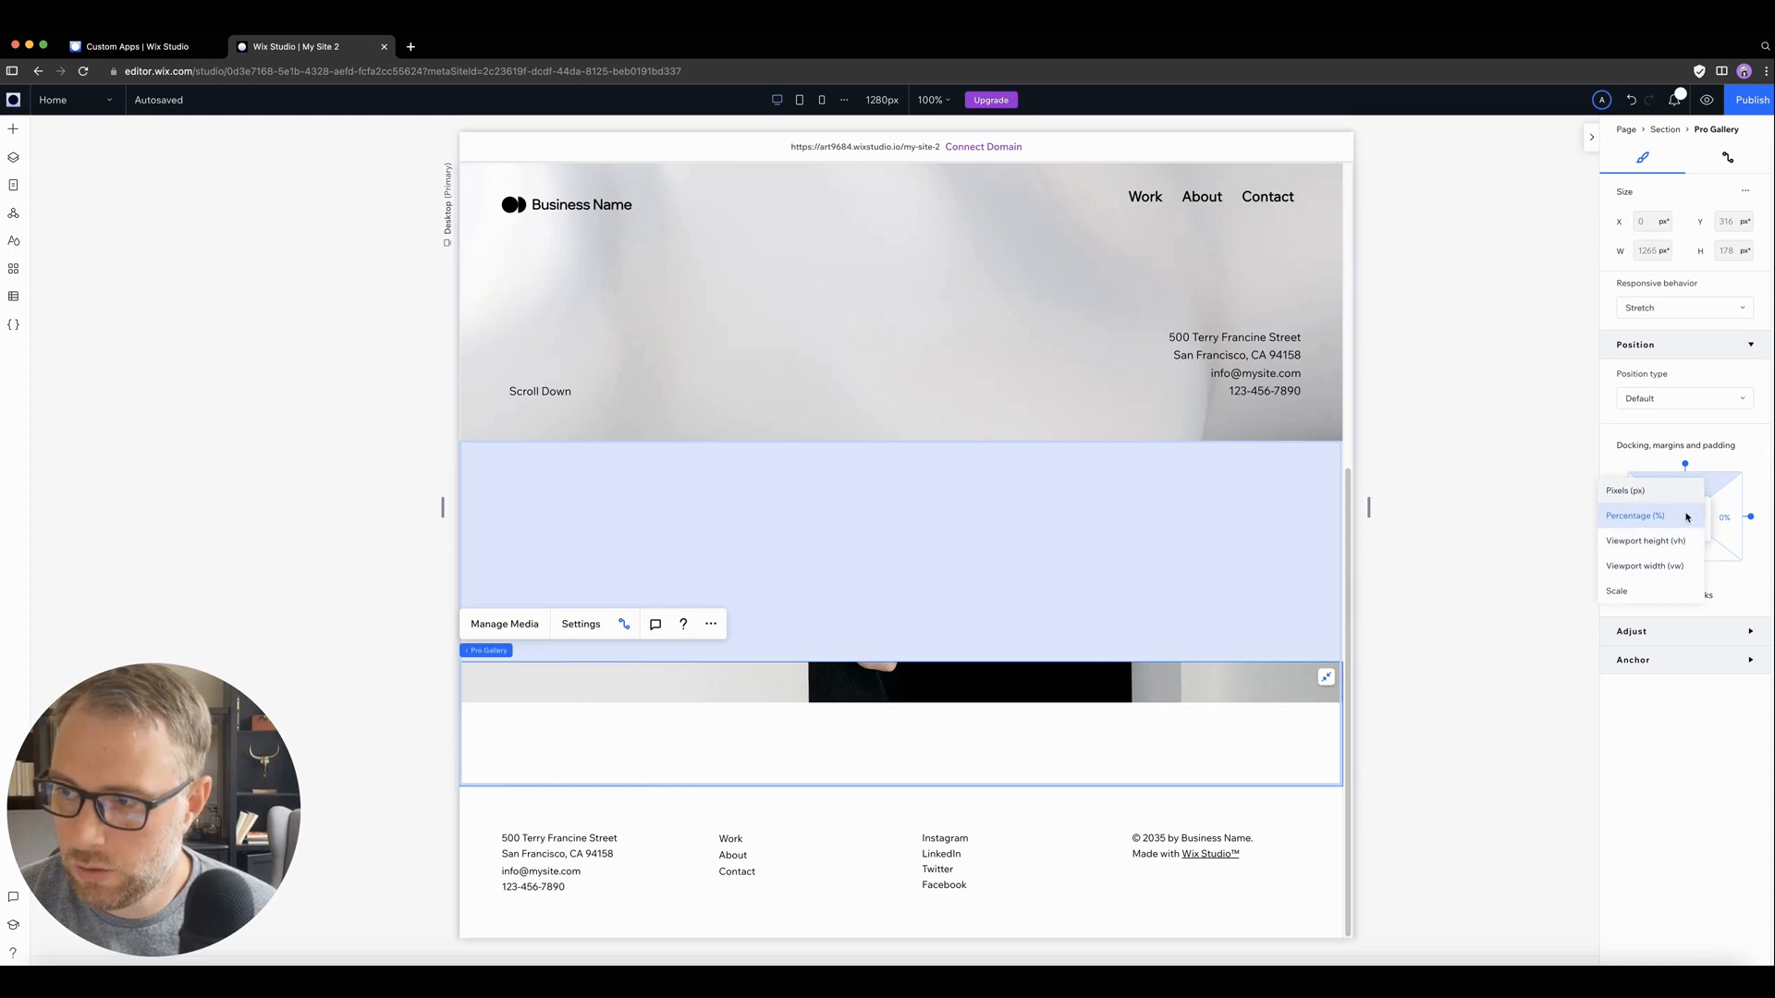
click(1692, 490)
click(1688, 510)
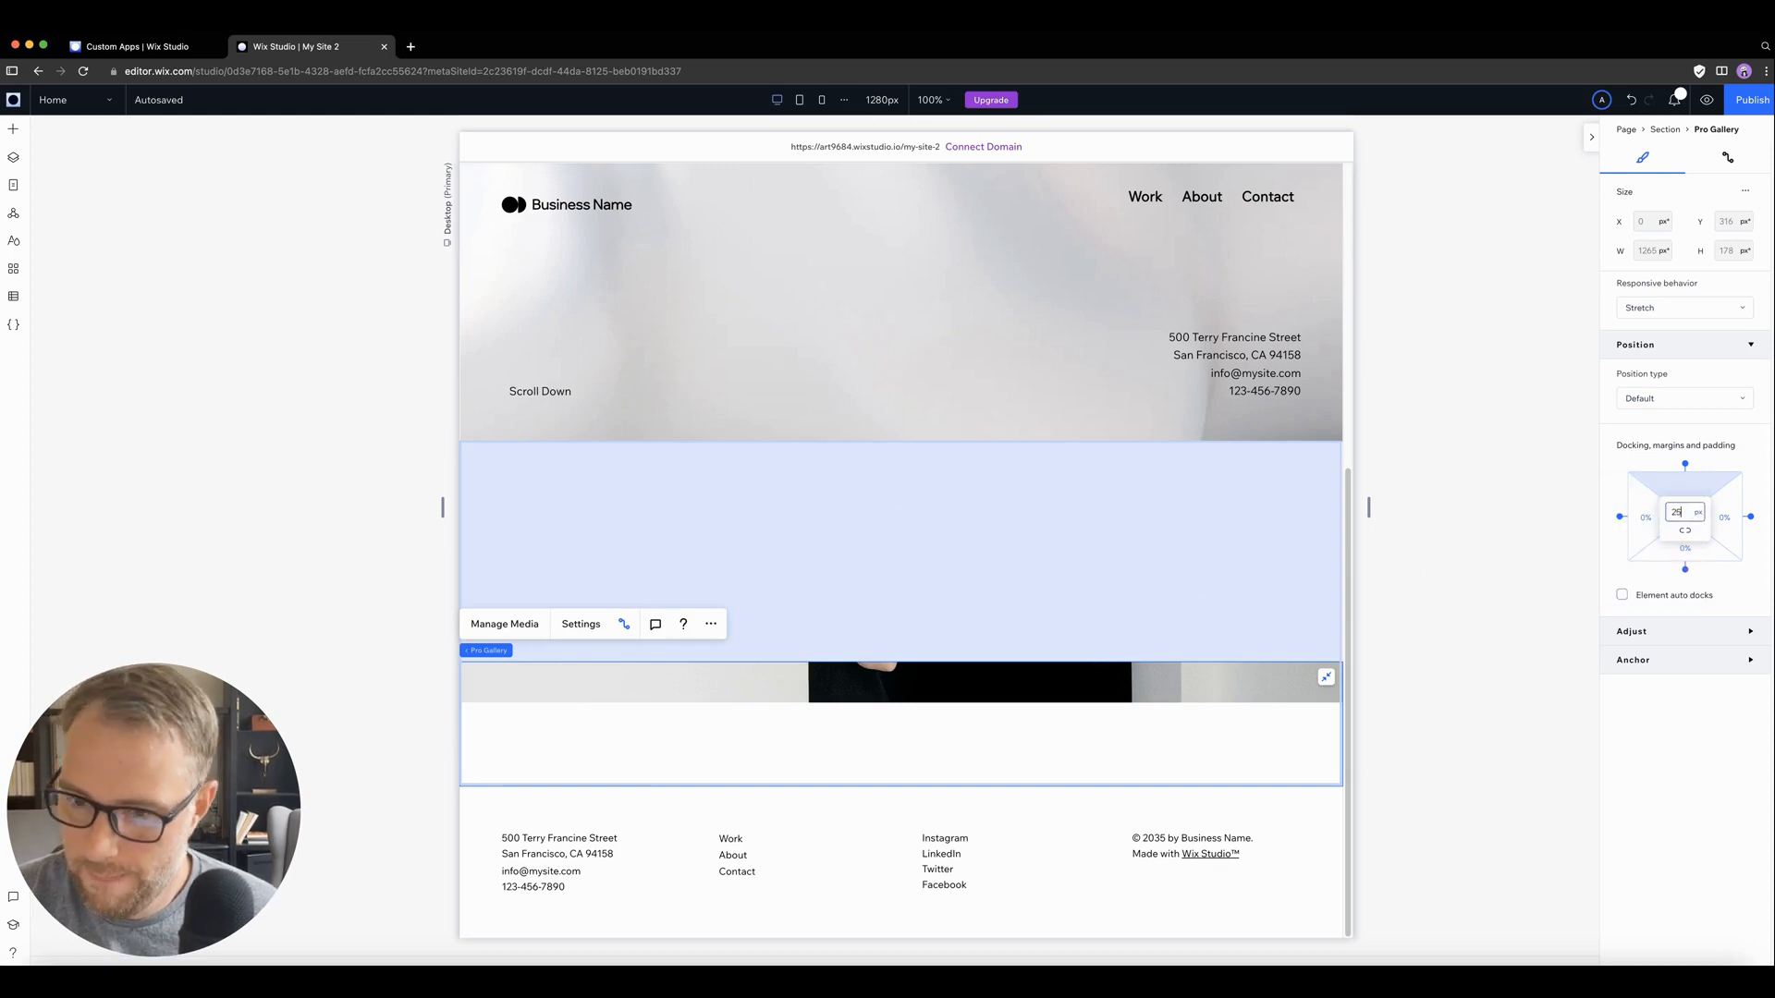
key(Return)
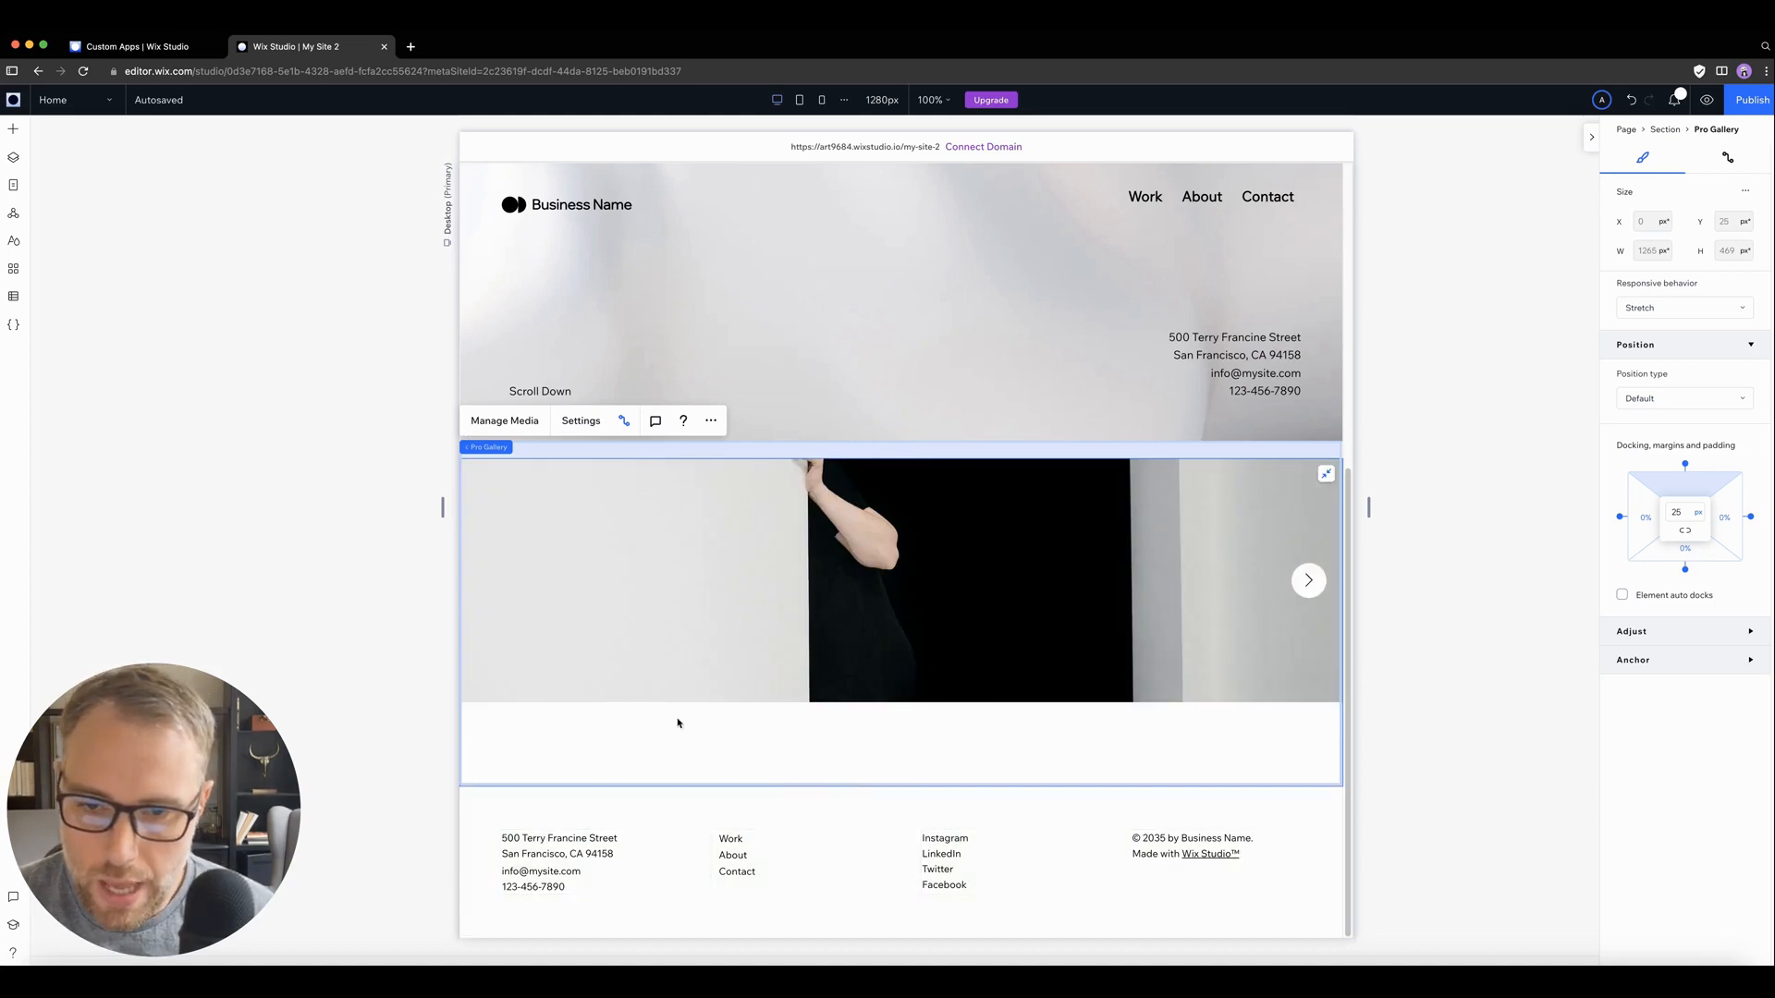
Step: Set the gallery's item click action to Open in Full Screen and close its settings
click(580, 421)
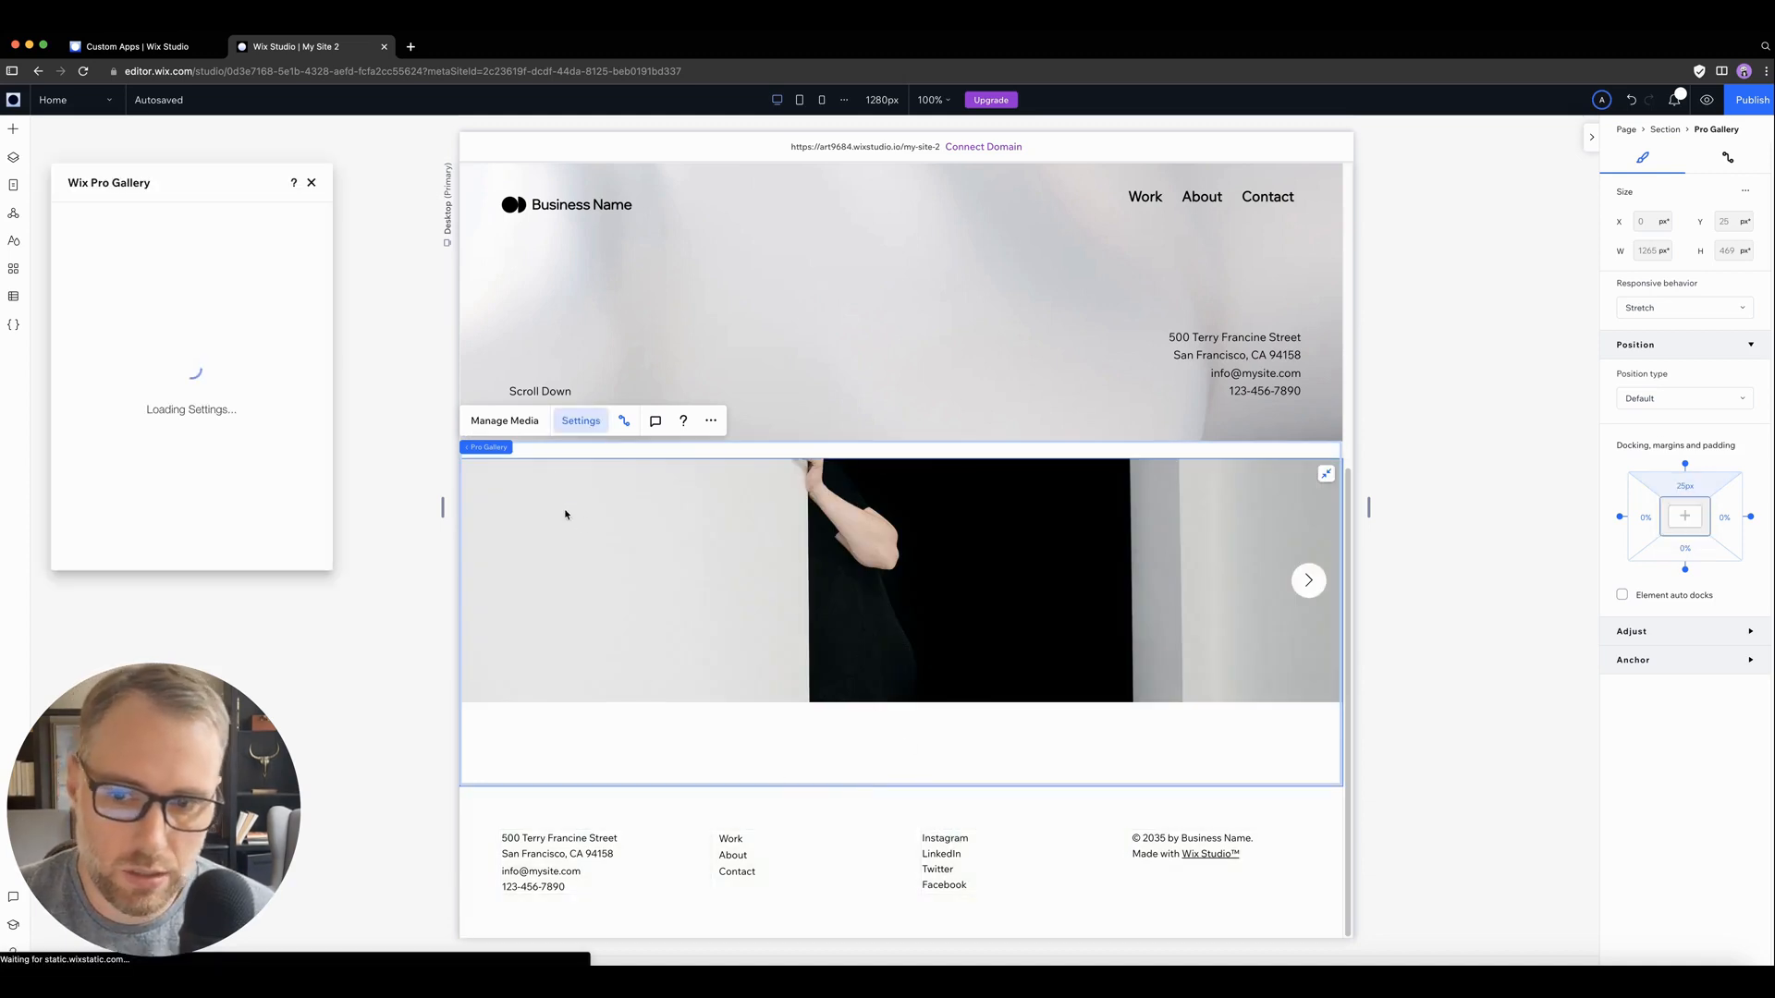
click(85, 273)
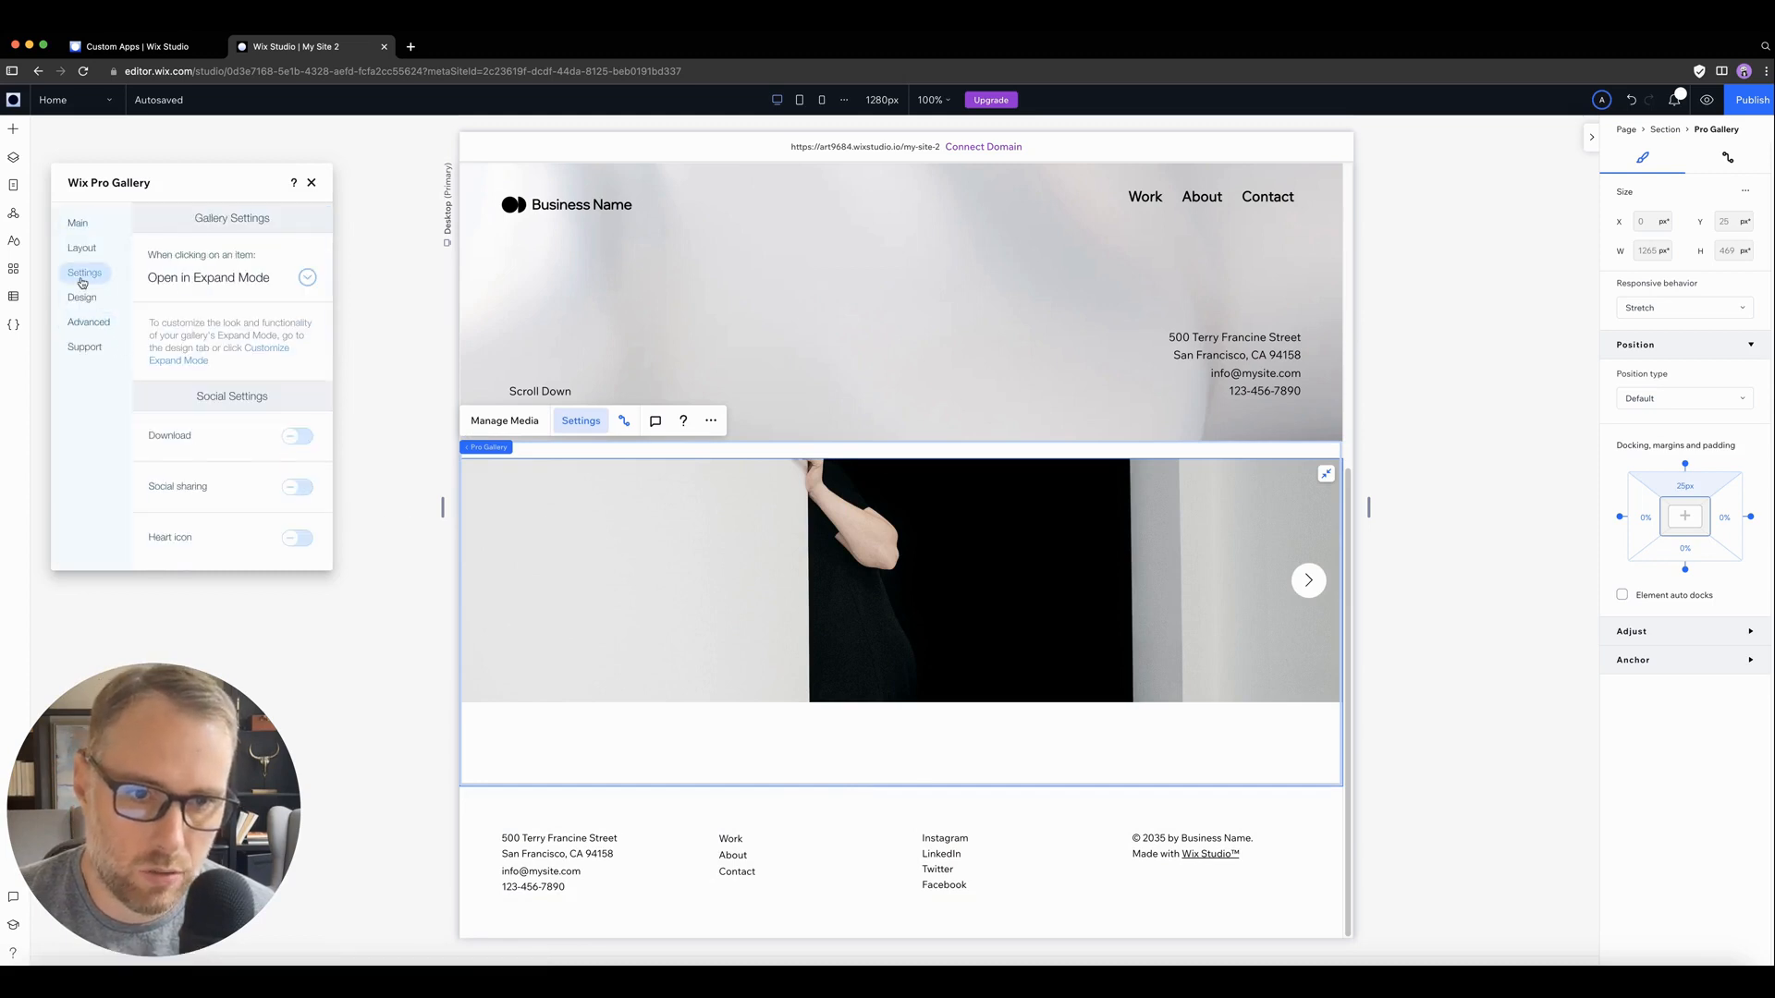
click(263, 279)
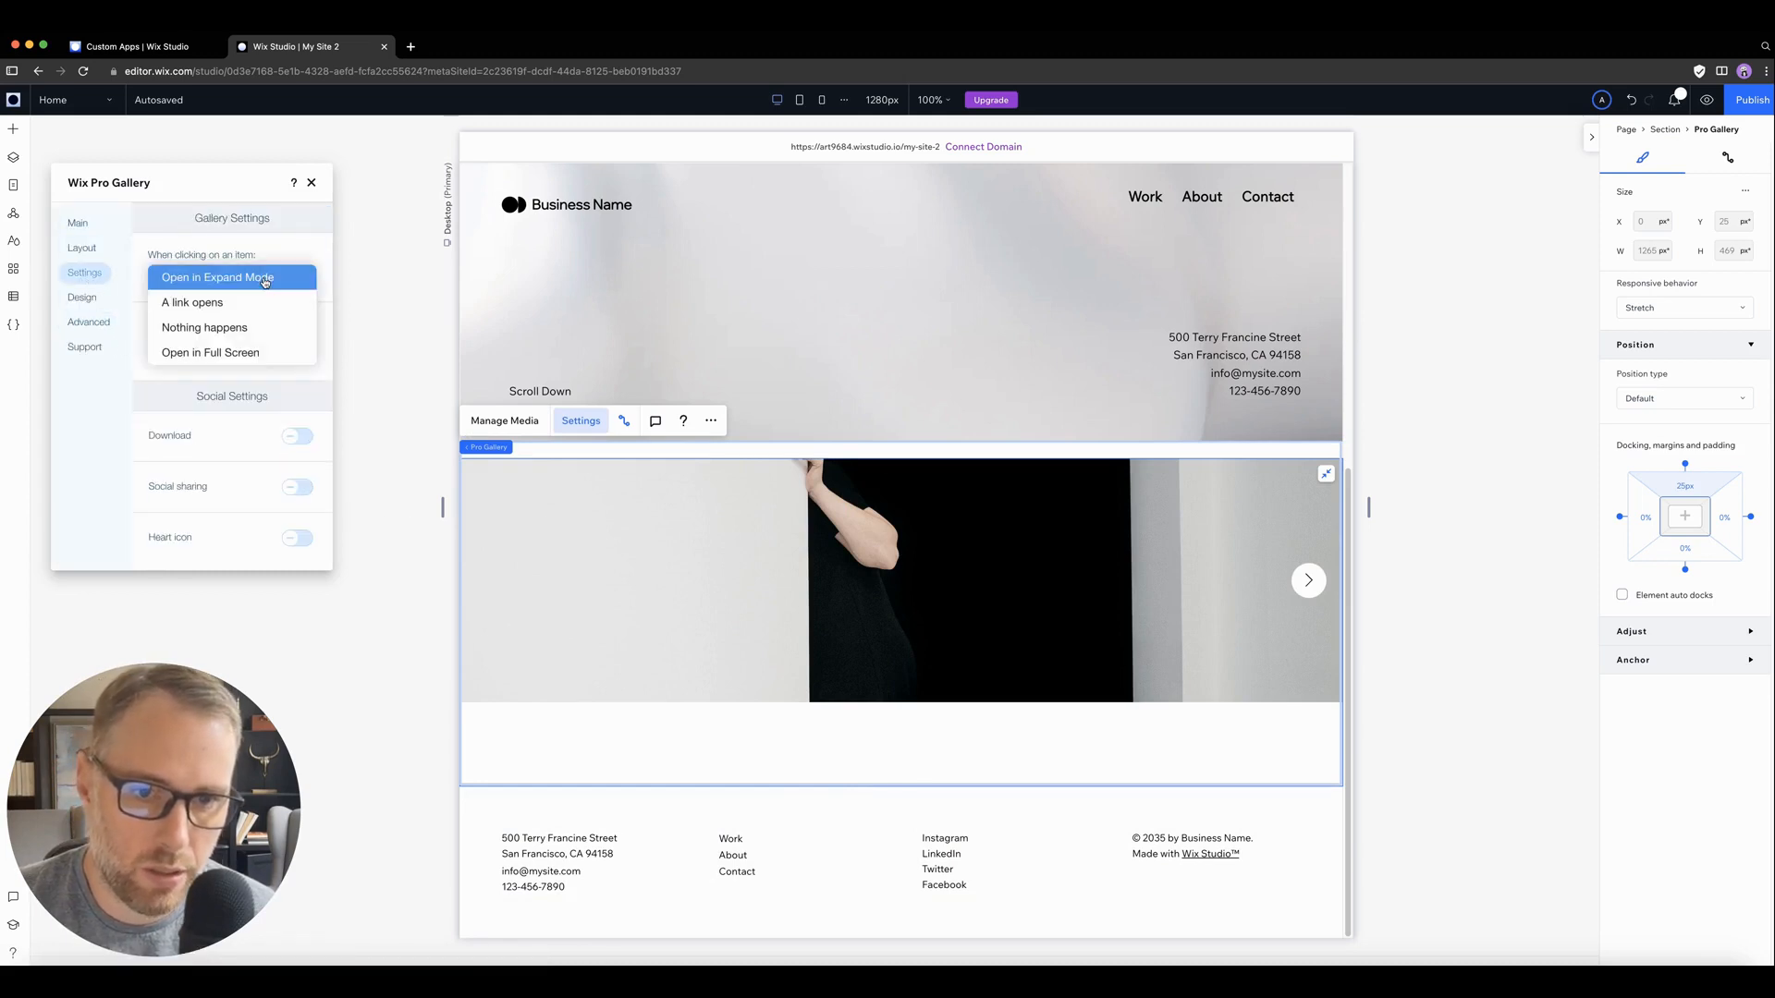
click(222, 353)
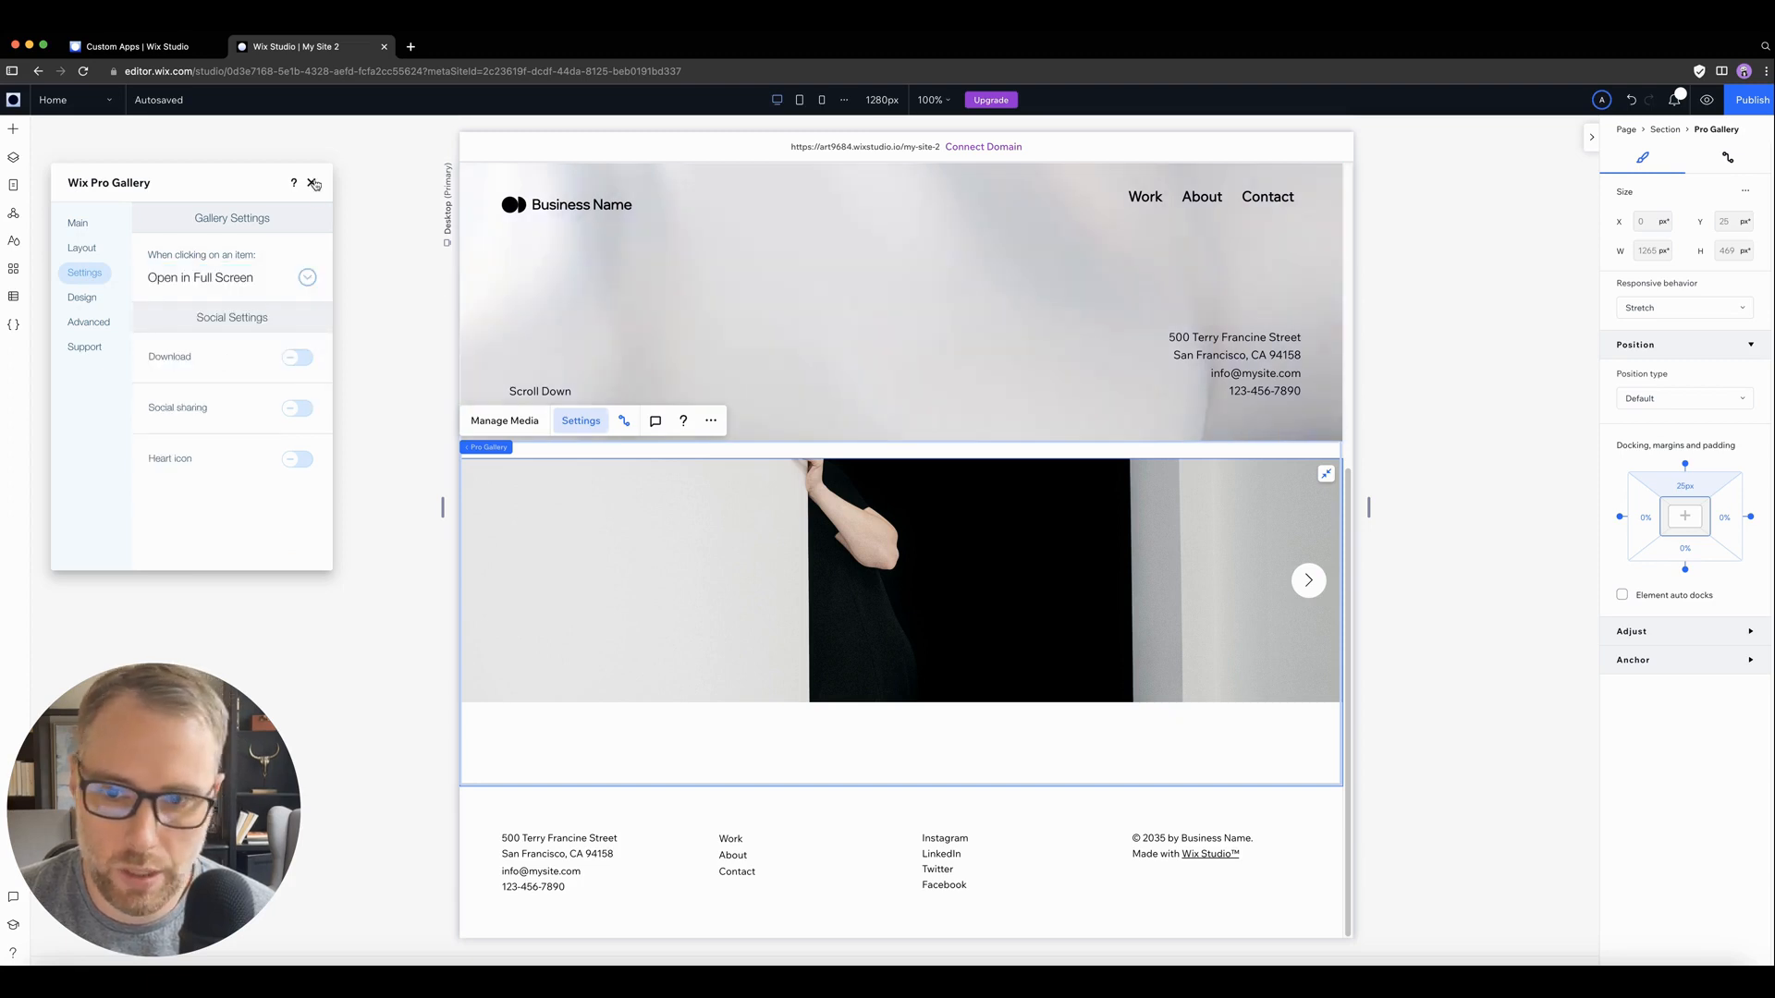
click(517, 516)
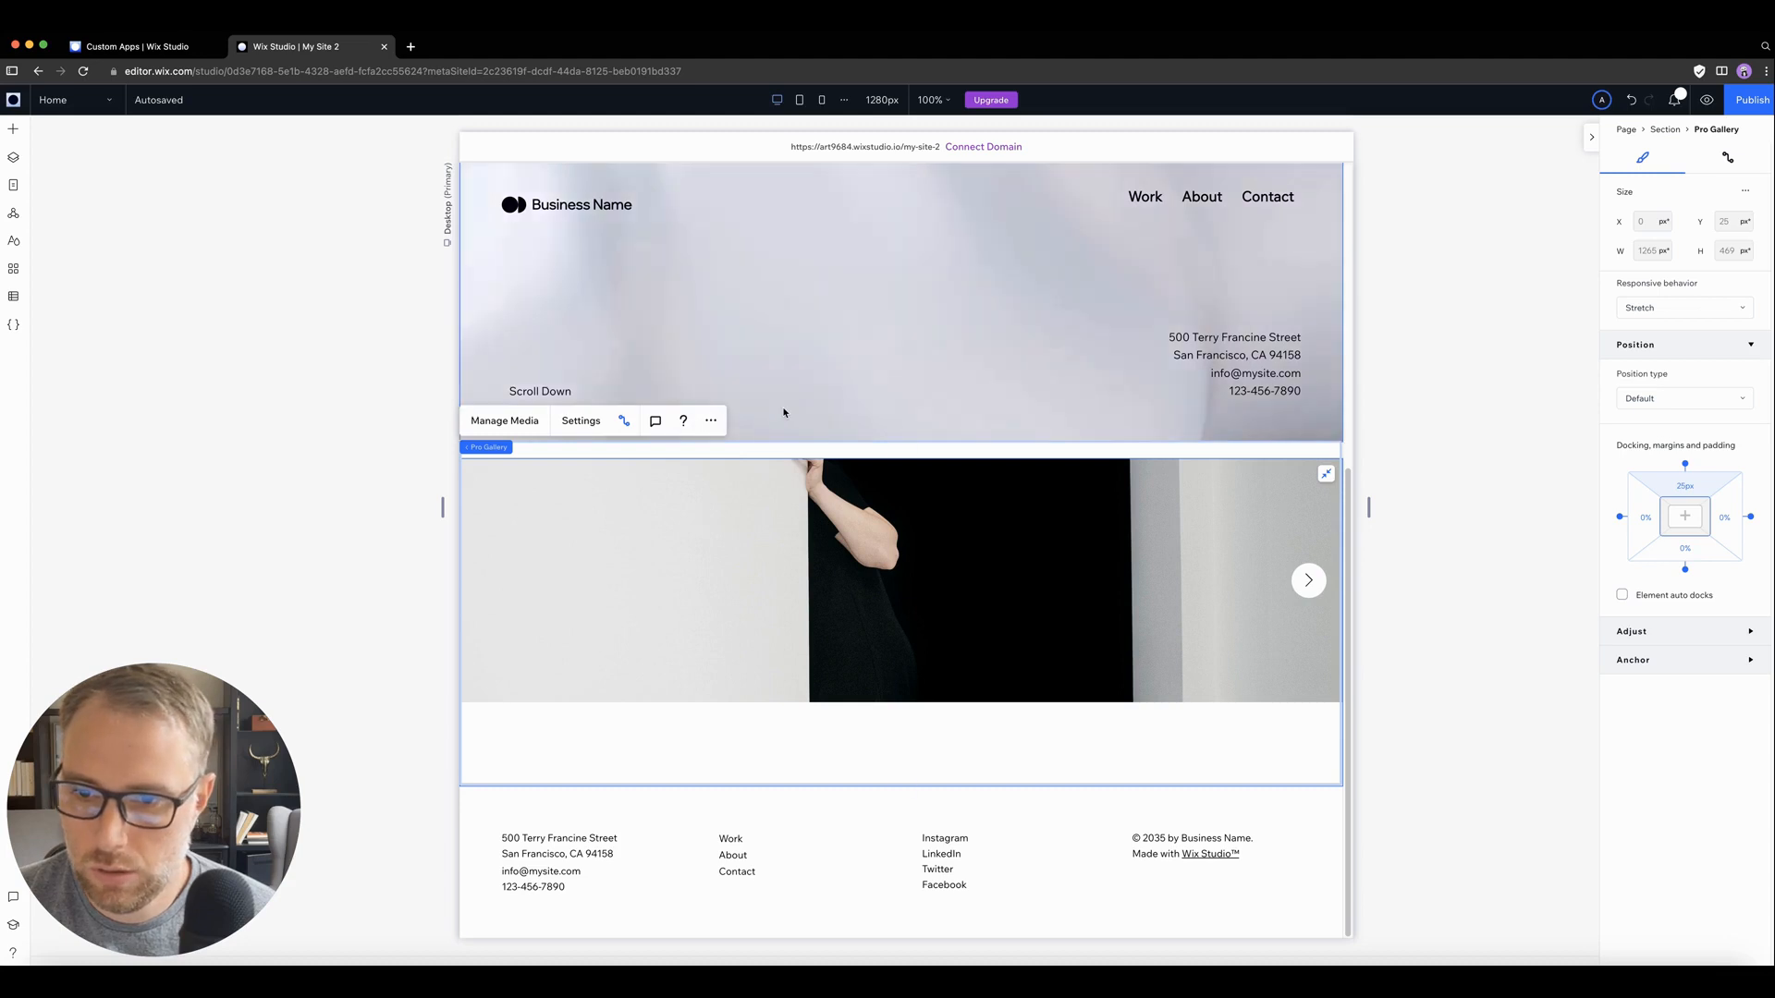
Step: Set the scroll effect of the section above the gallery to None
click(819, 434)
click(983, 370)
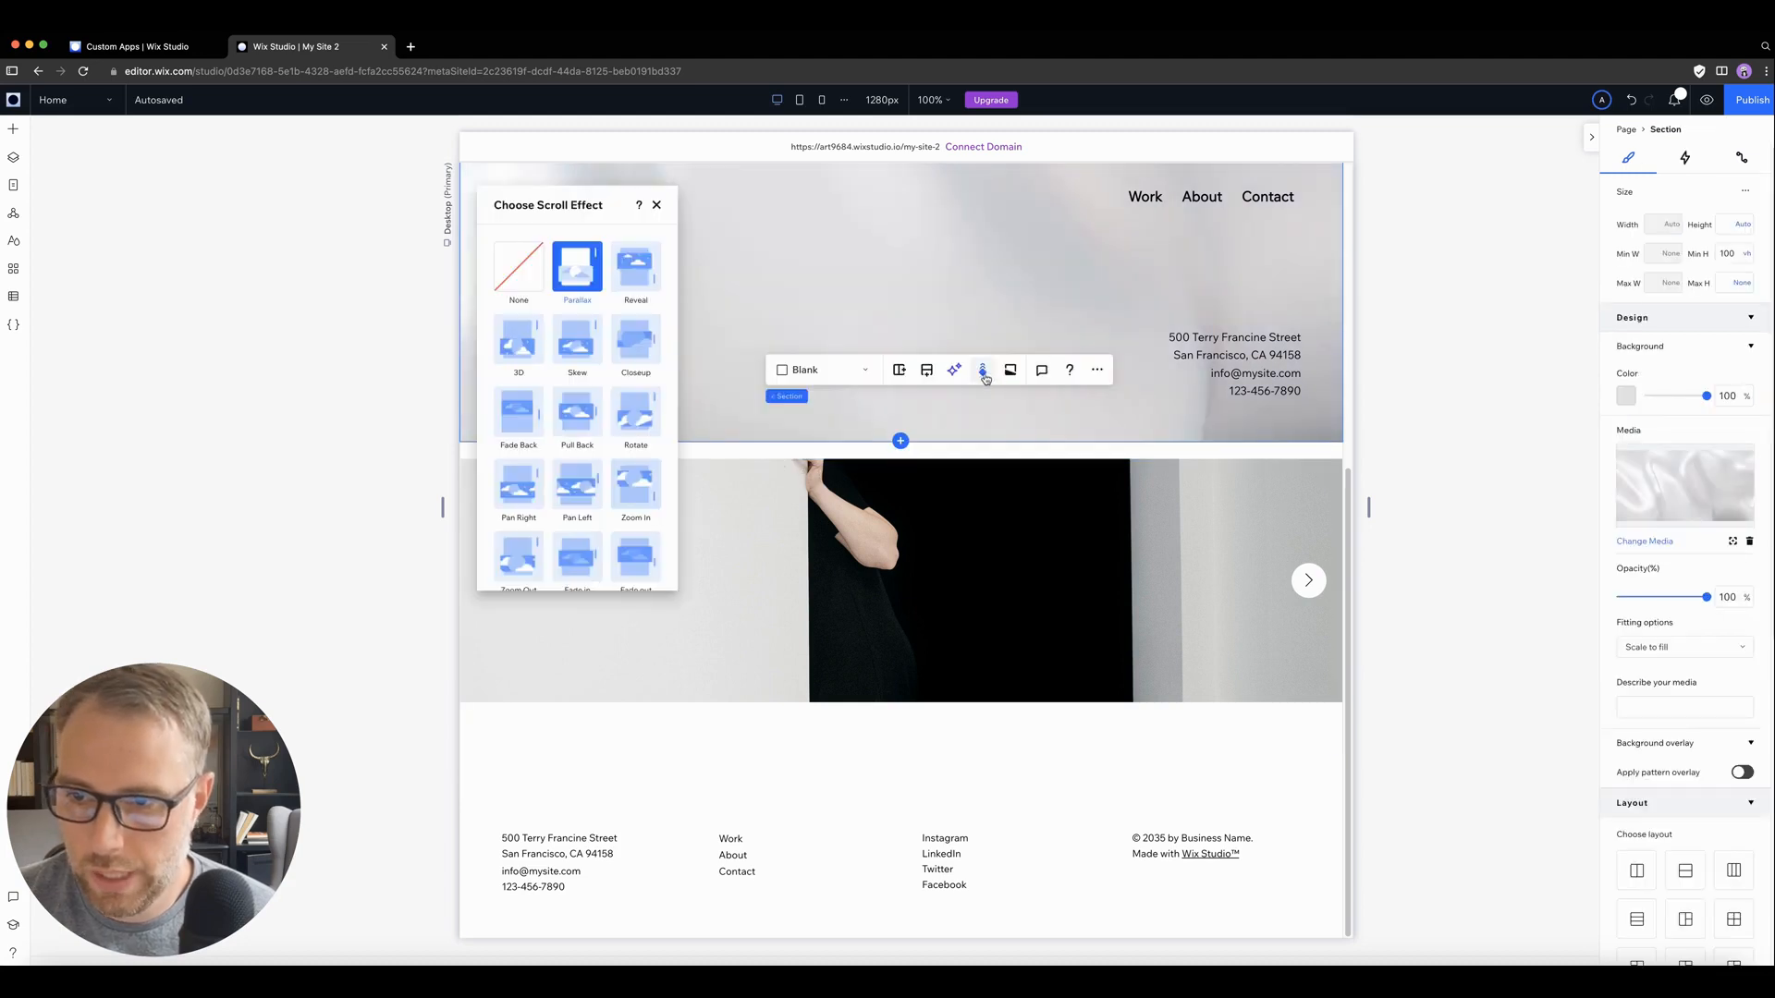
click(518, 266)
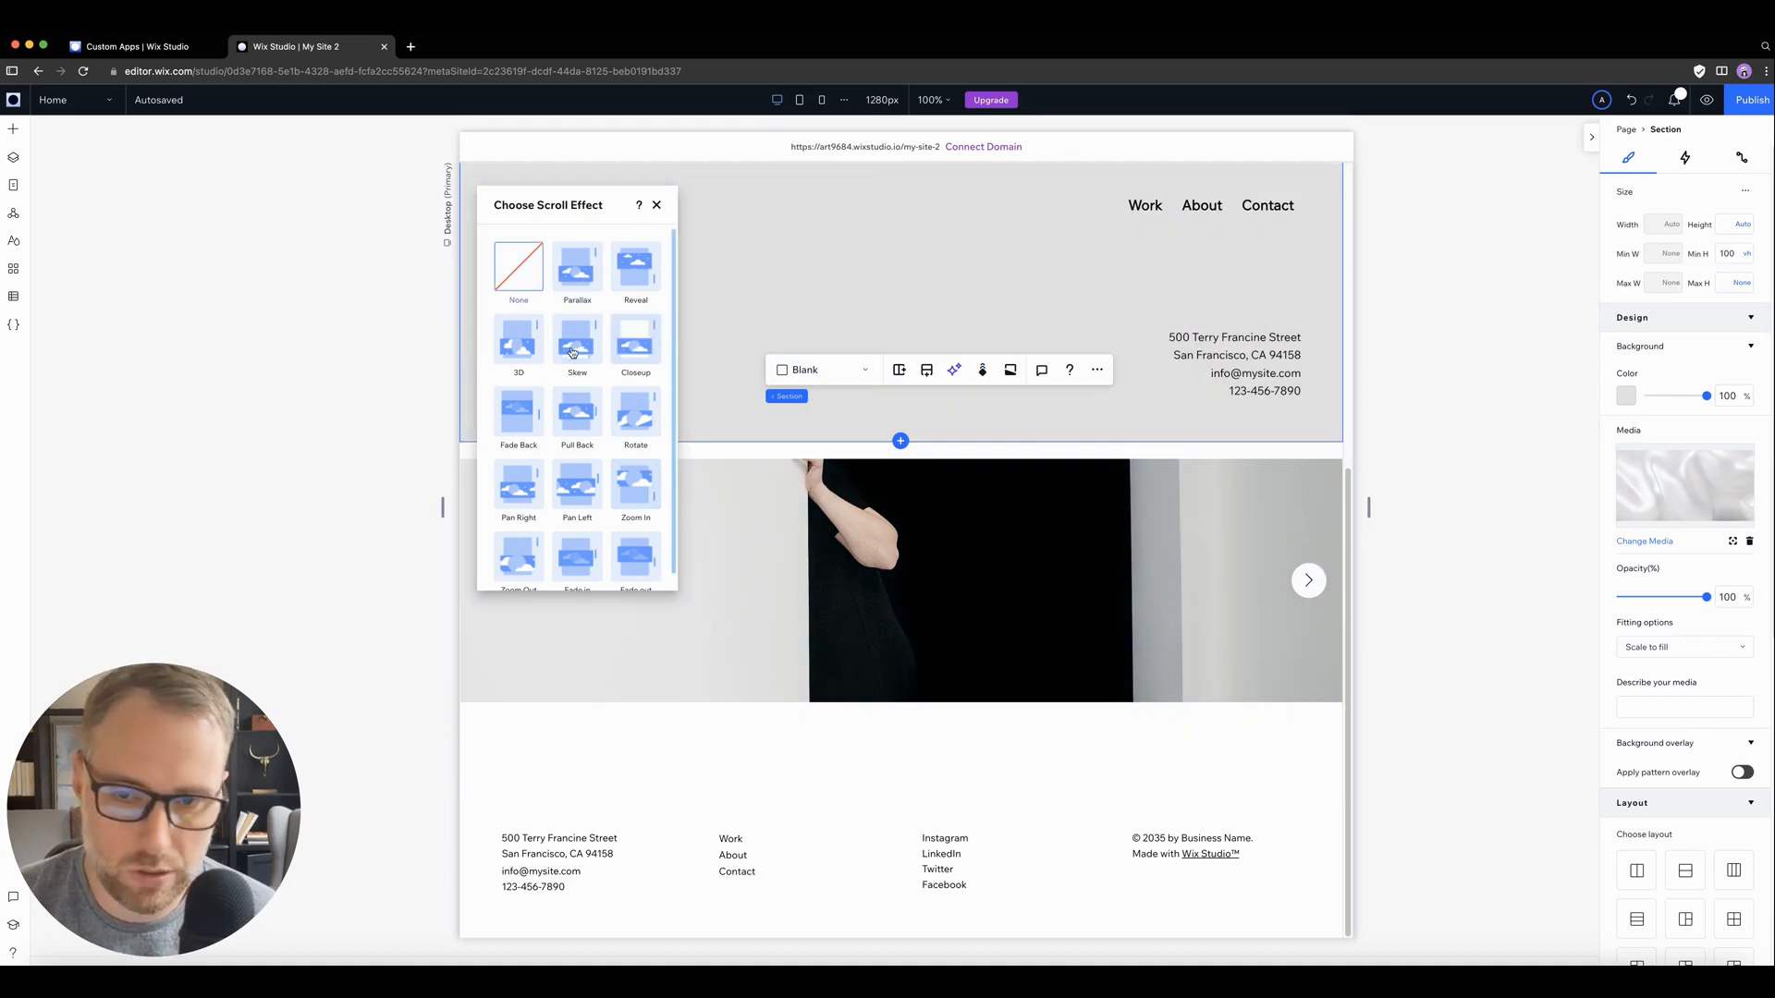
click(352, 385)
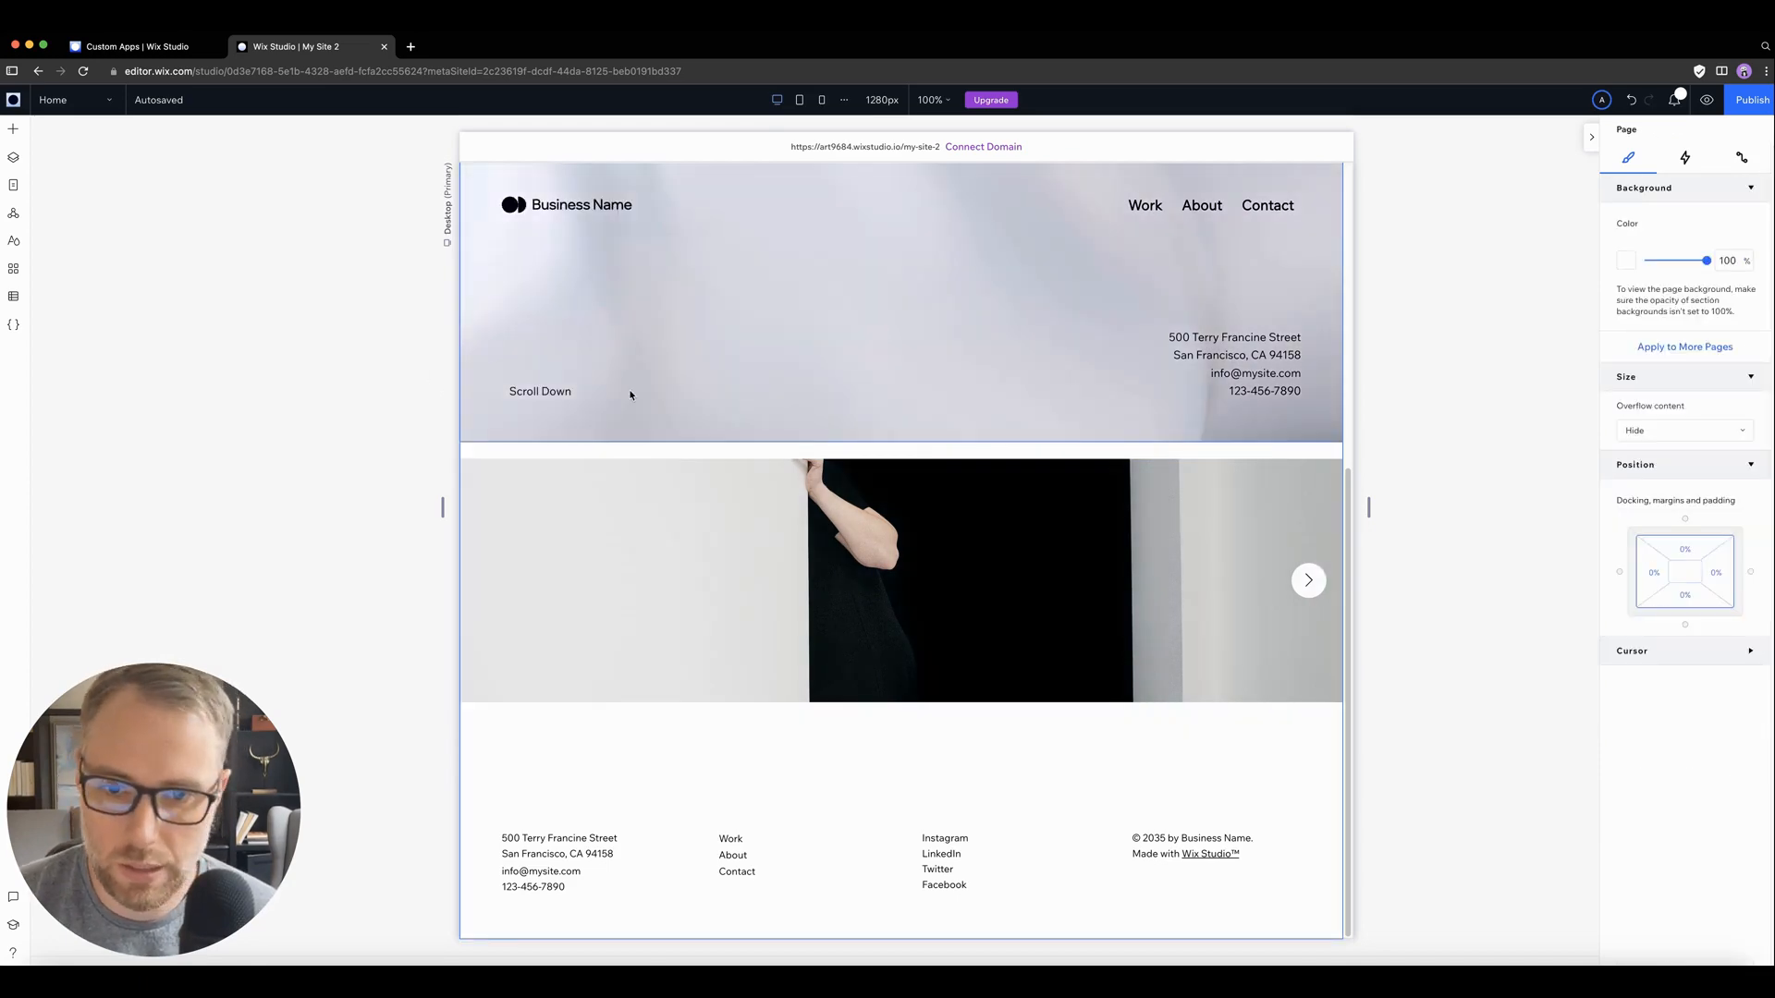
Step: Preview the home page, open the first gallery image in full screen, close it and return to editing
click(1707, 100)
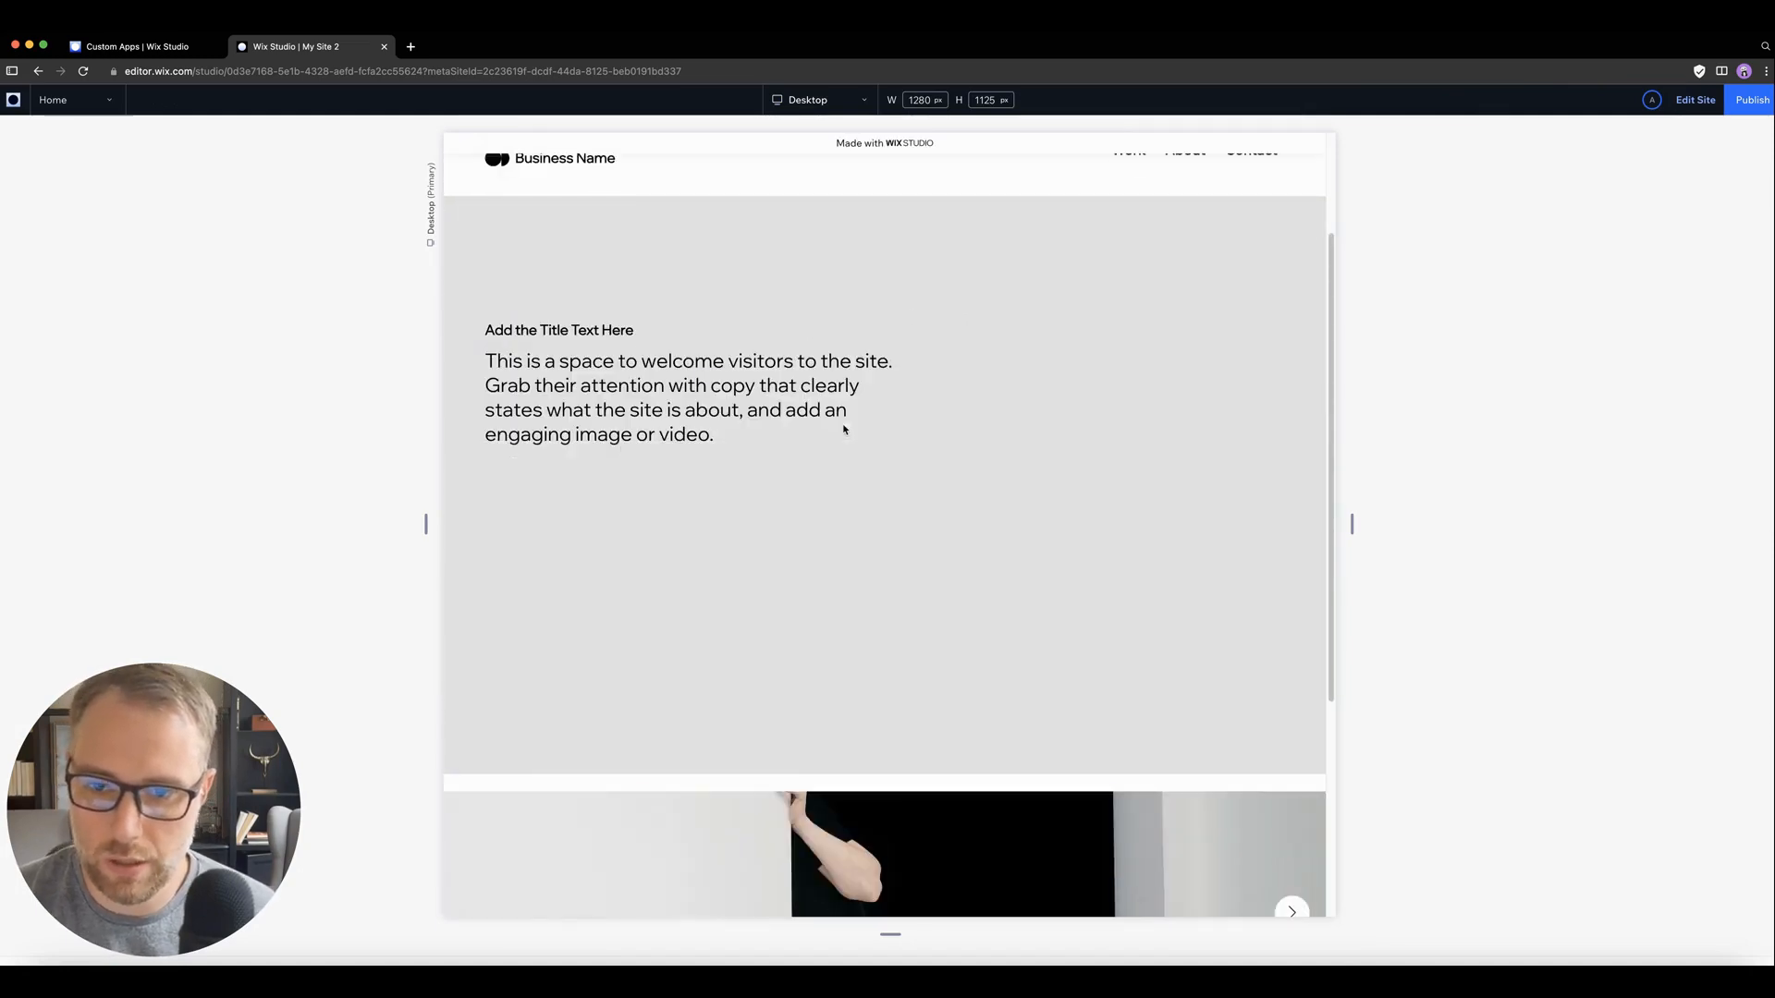
scroll(796, 336, down, 5)
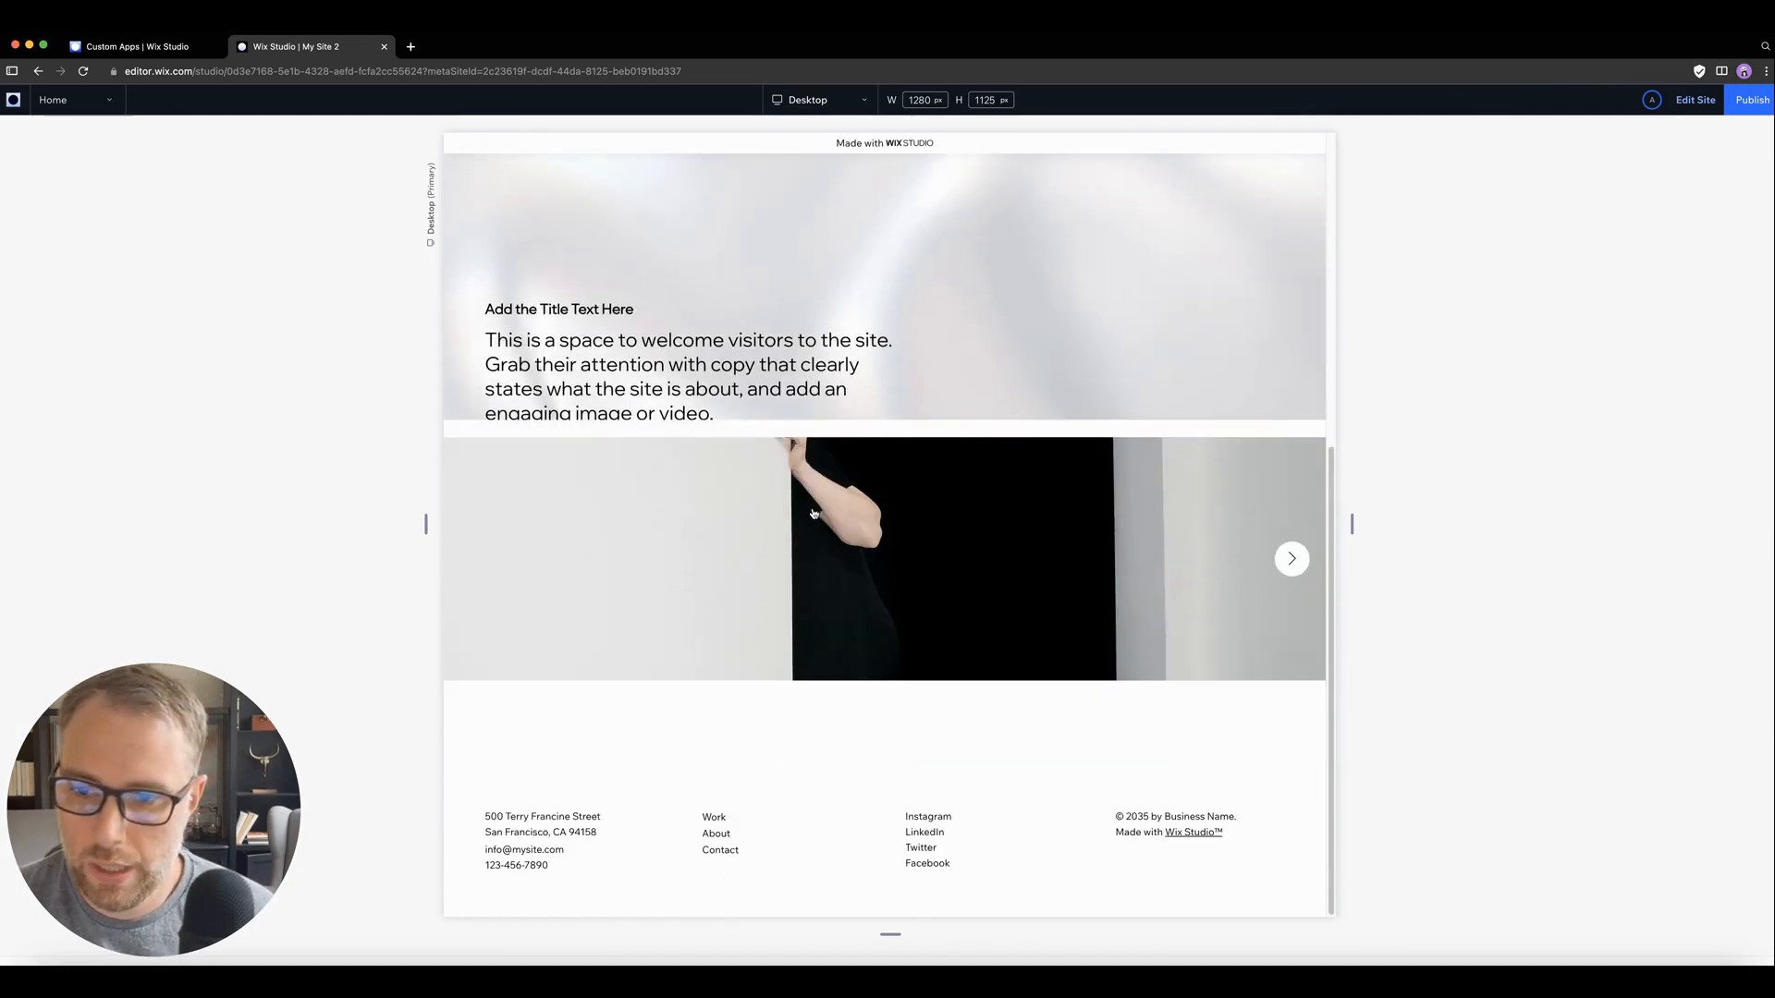
click(814, 533)
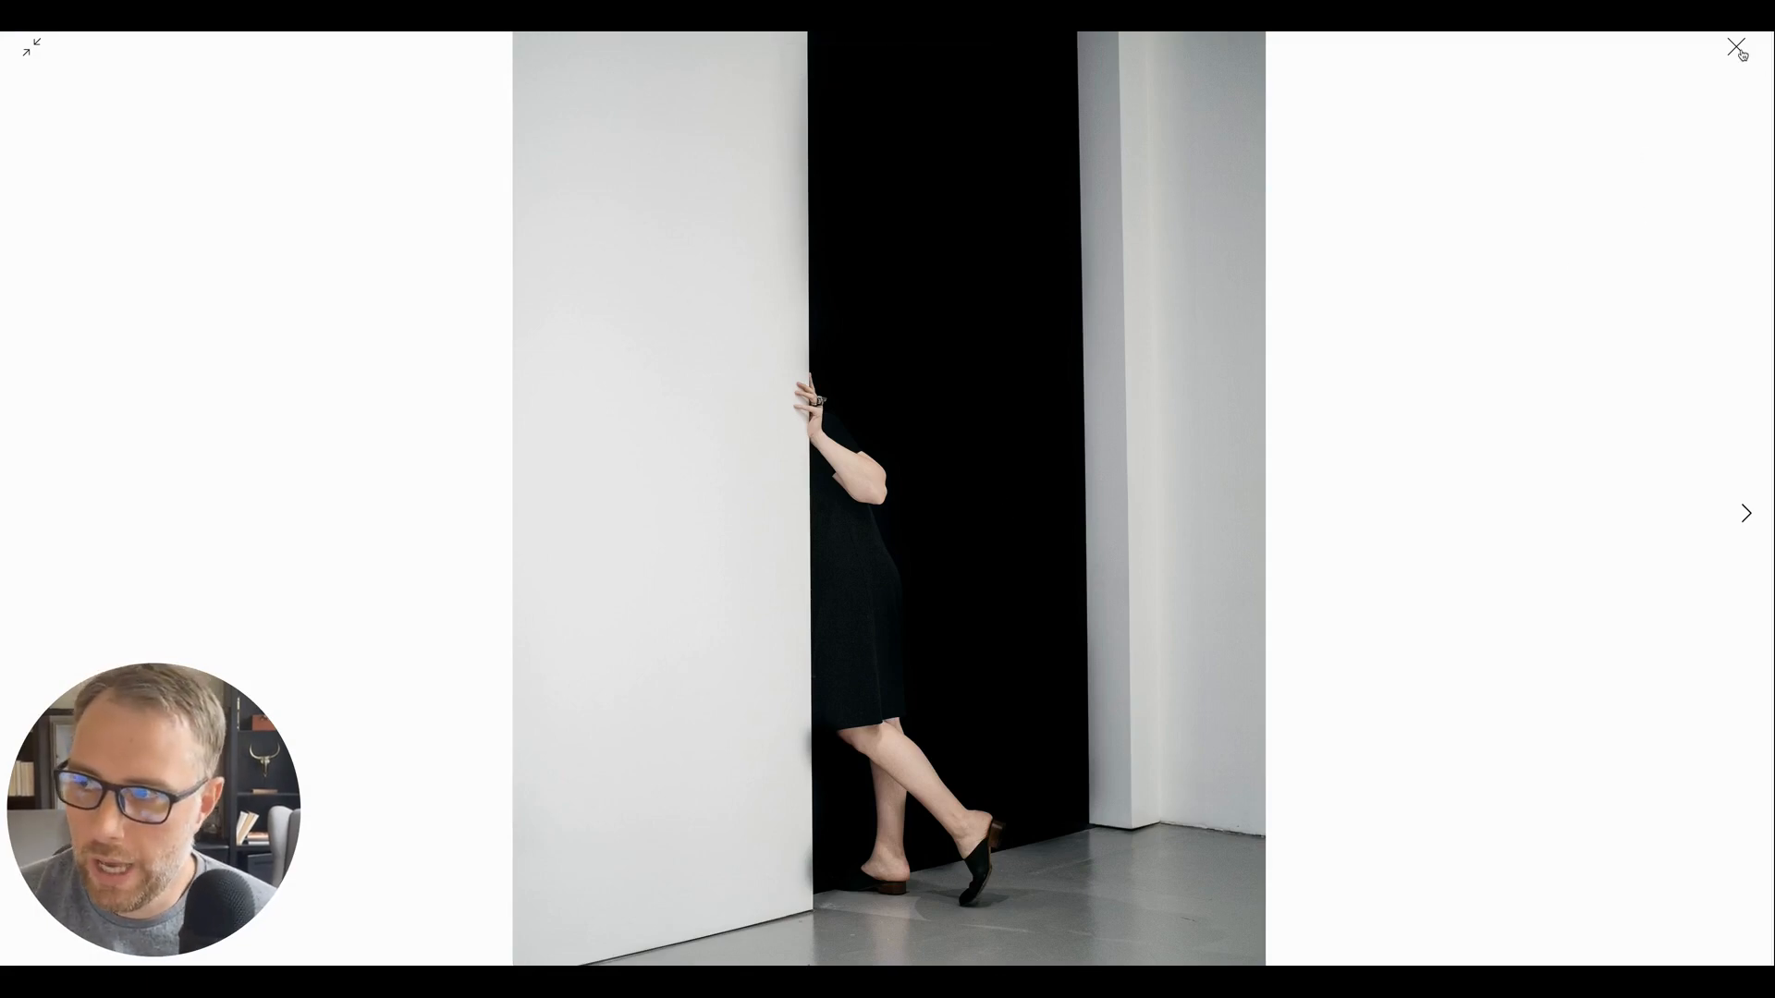
key(Escape)
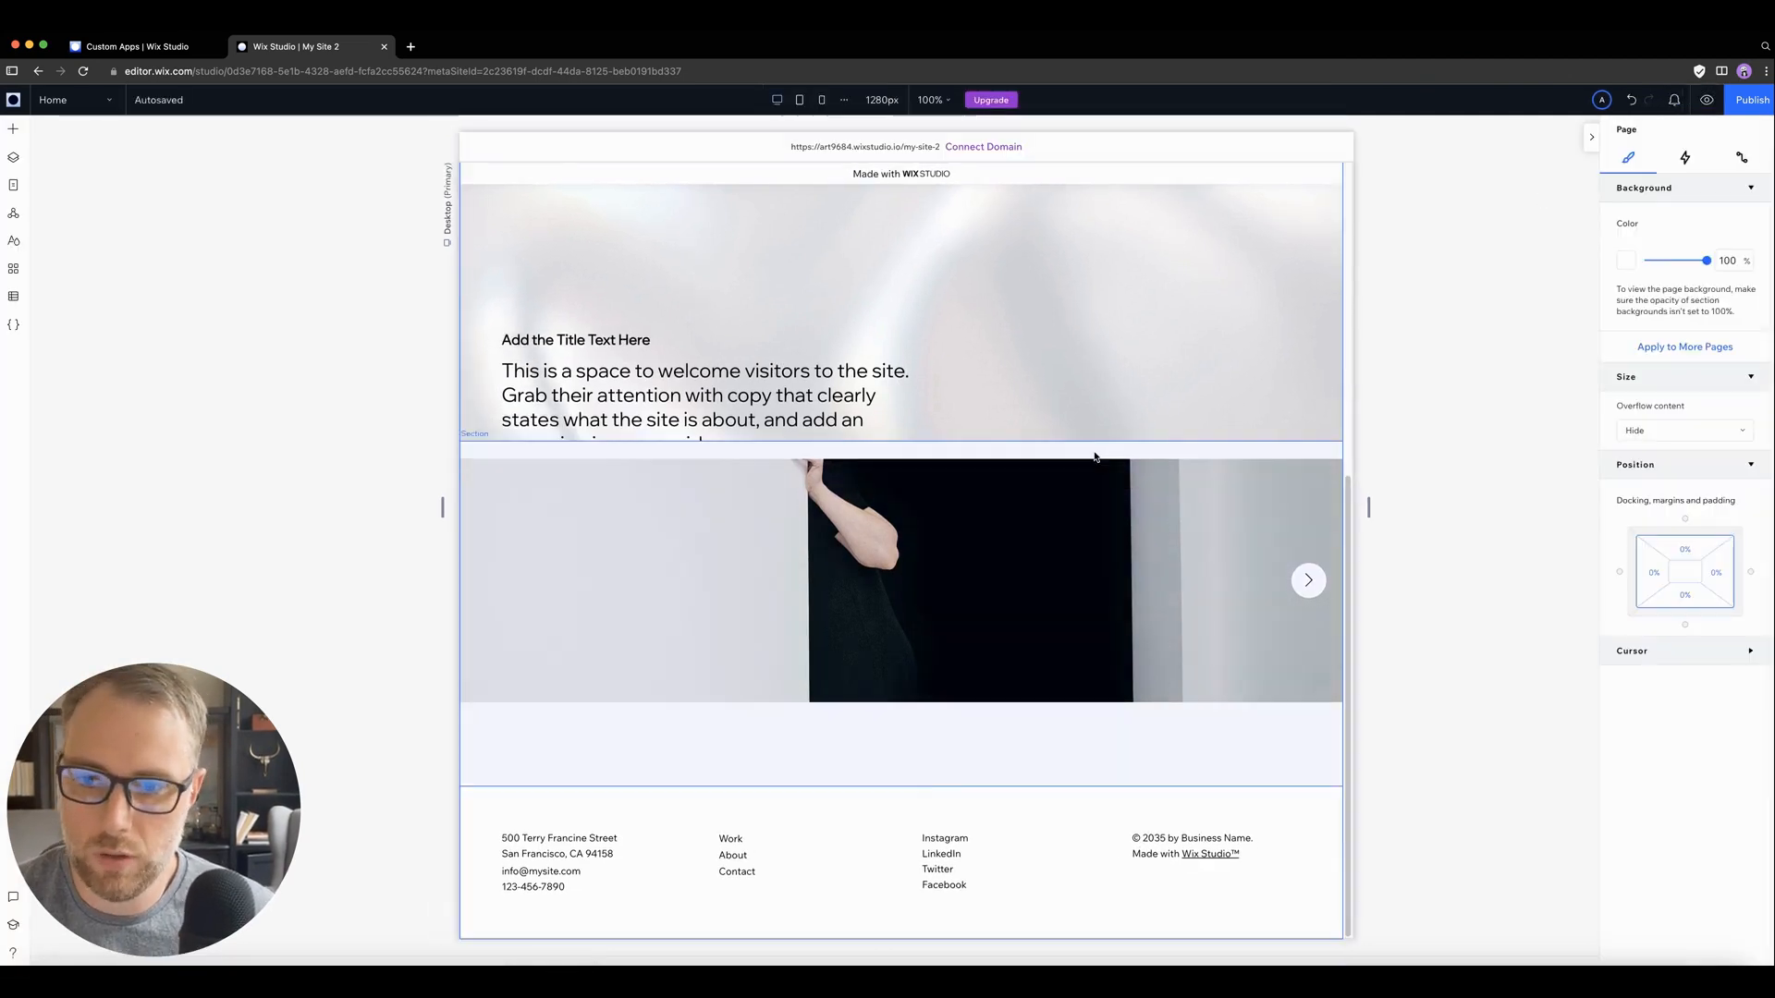
Step: Change the home page gallery's layout to Thumbnails
click(773, 586)
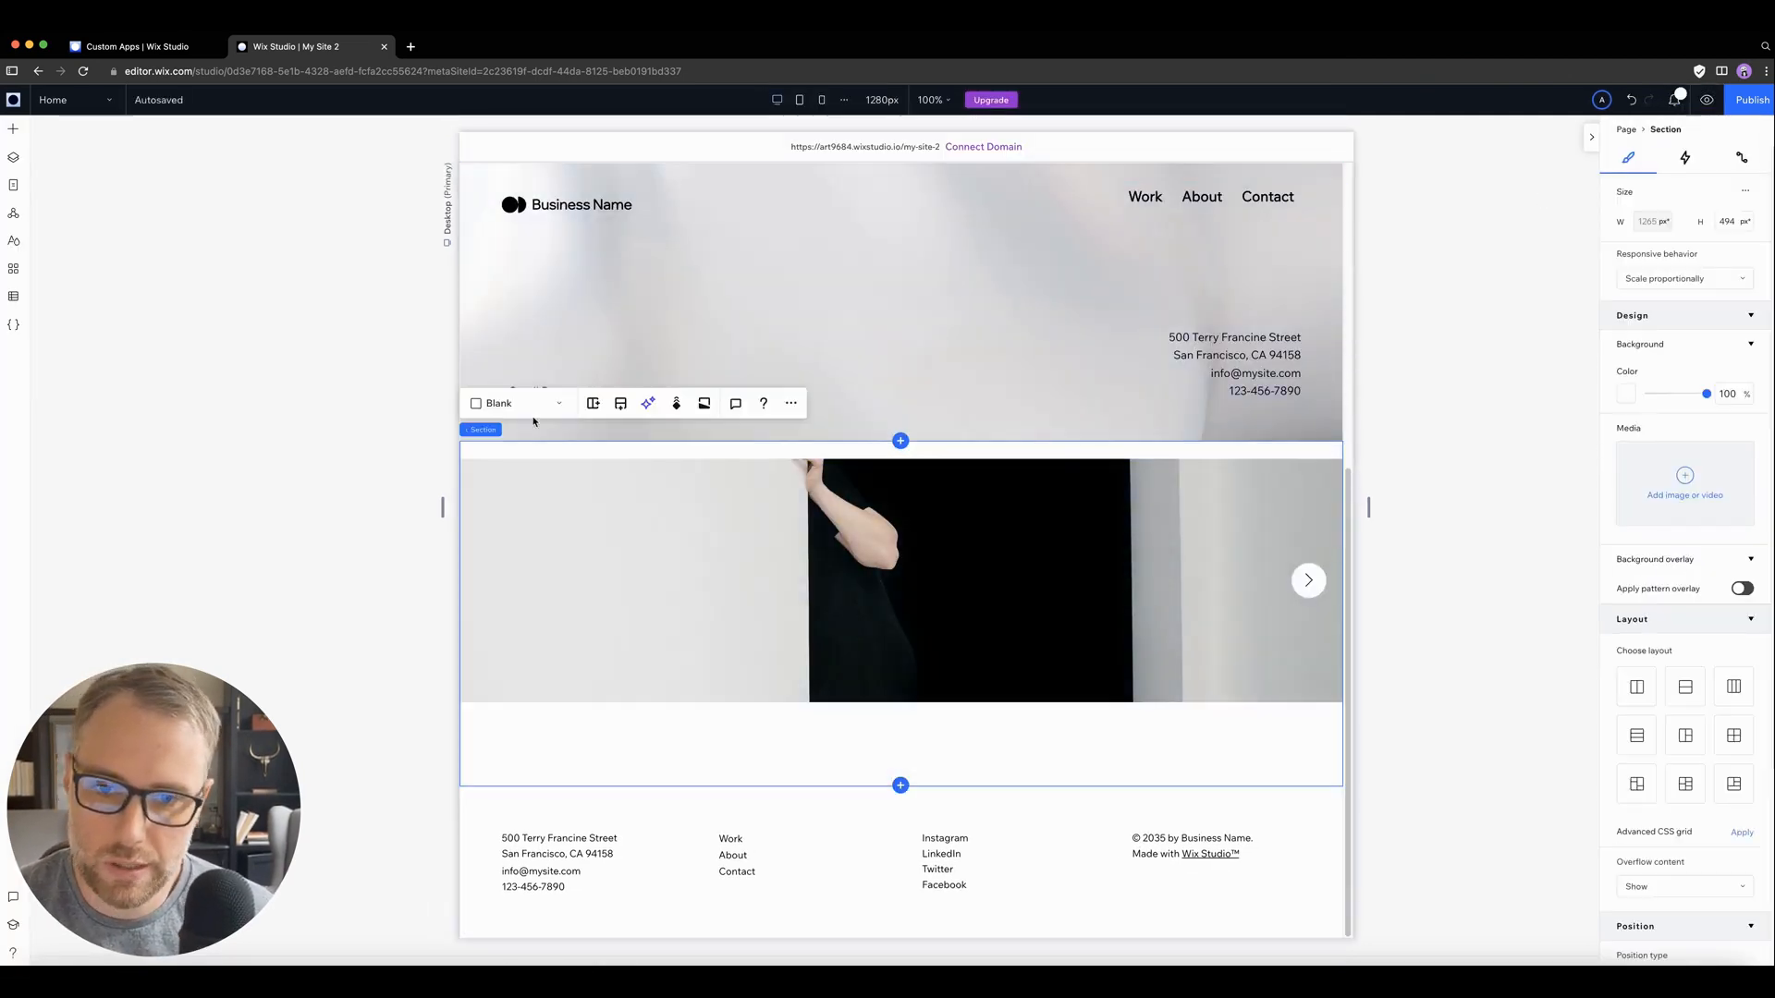
click(559, 477)
click(581, 420)
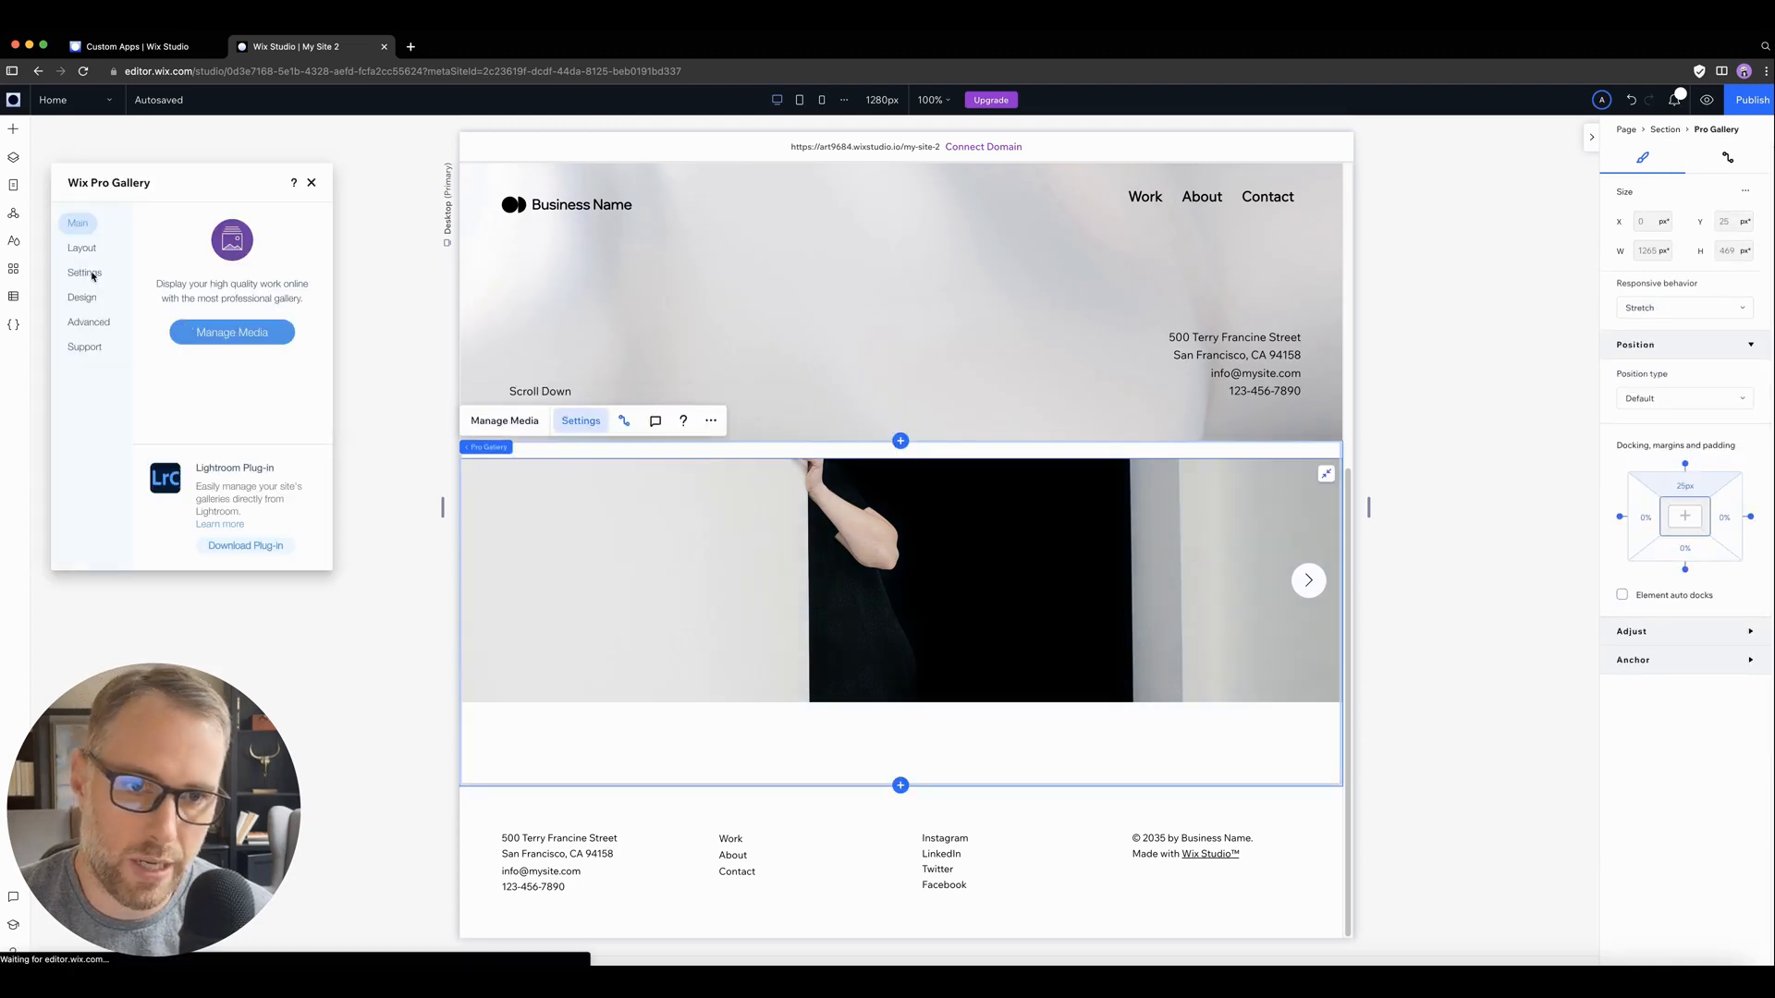
click(82, 249)
click(173, 384)
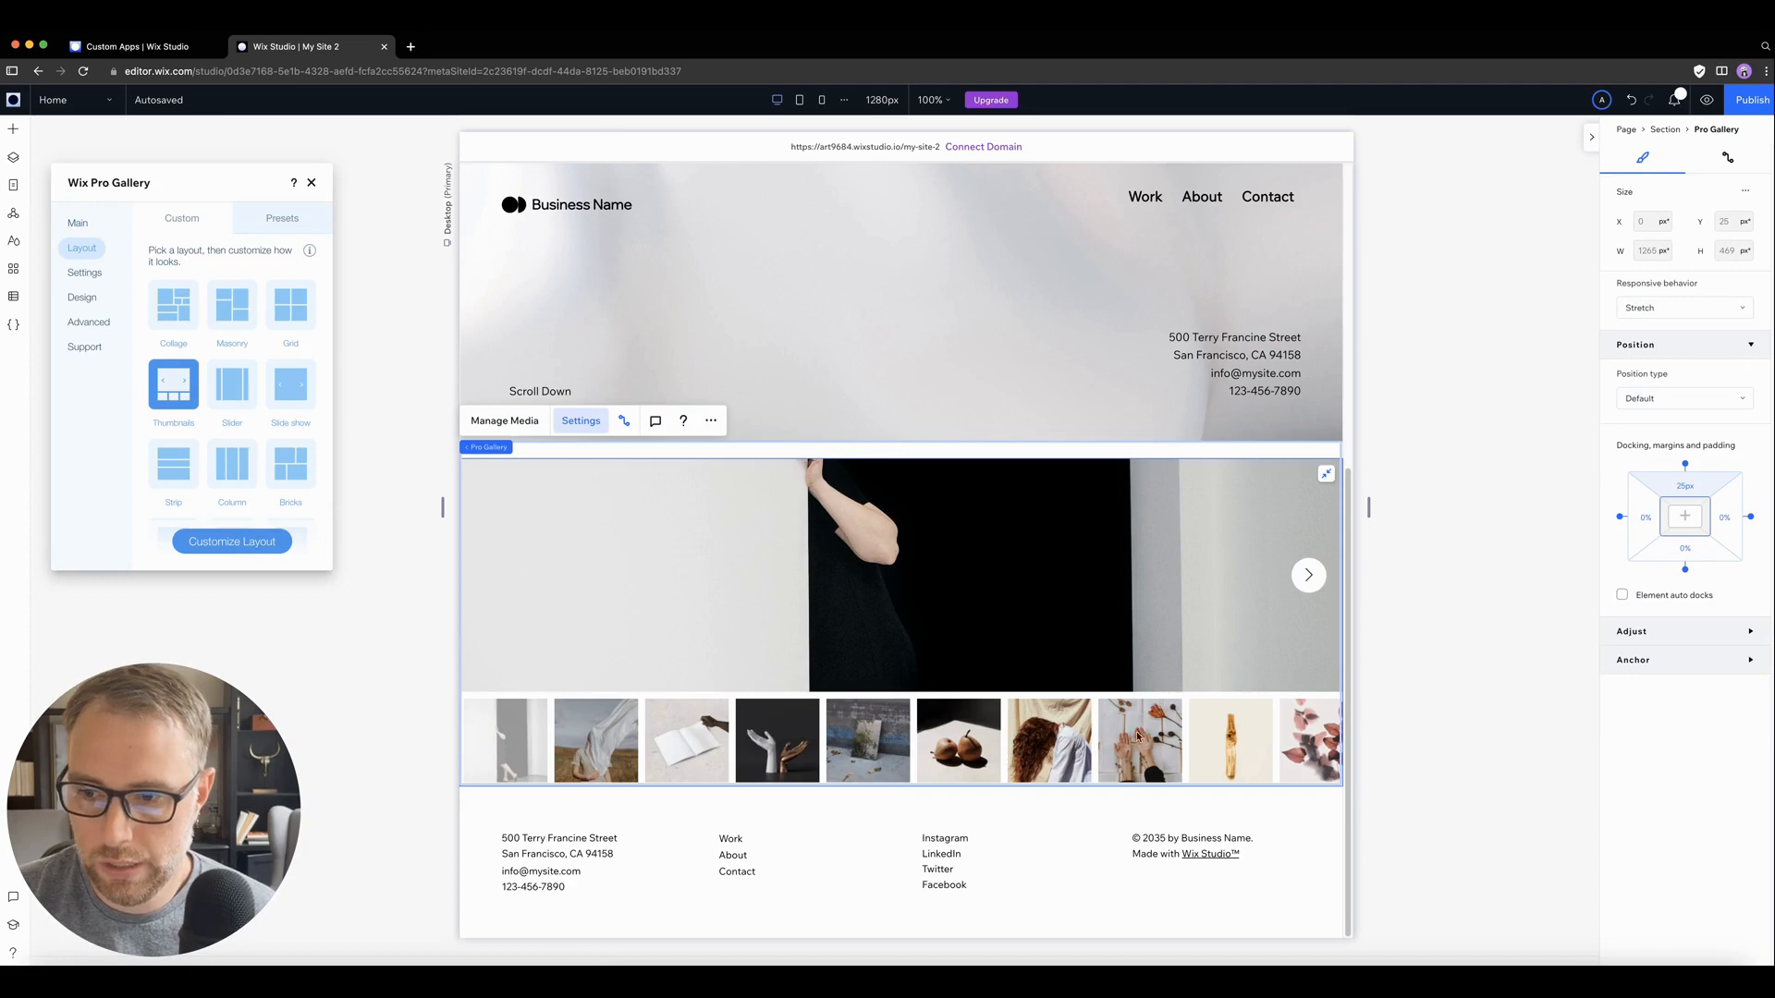
Step: Preview the home page, switch between gallery images using the thumbnails and open the list of preview devices
click(1708, 102)
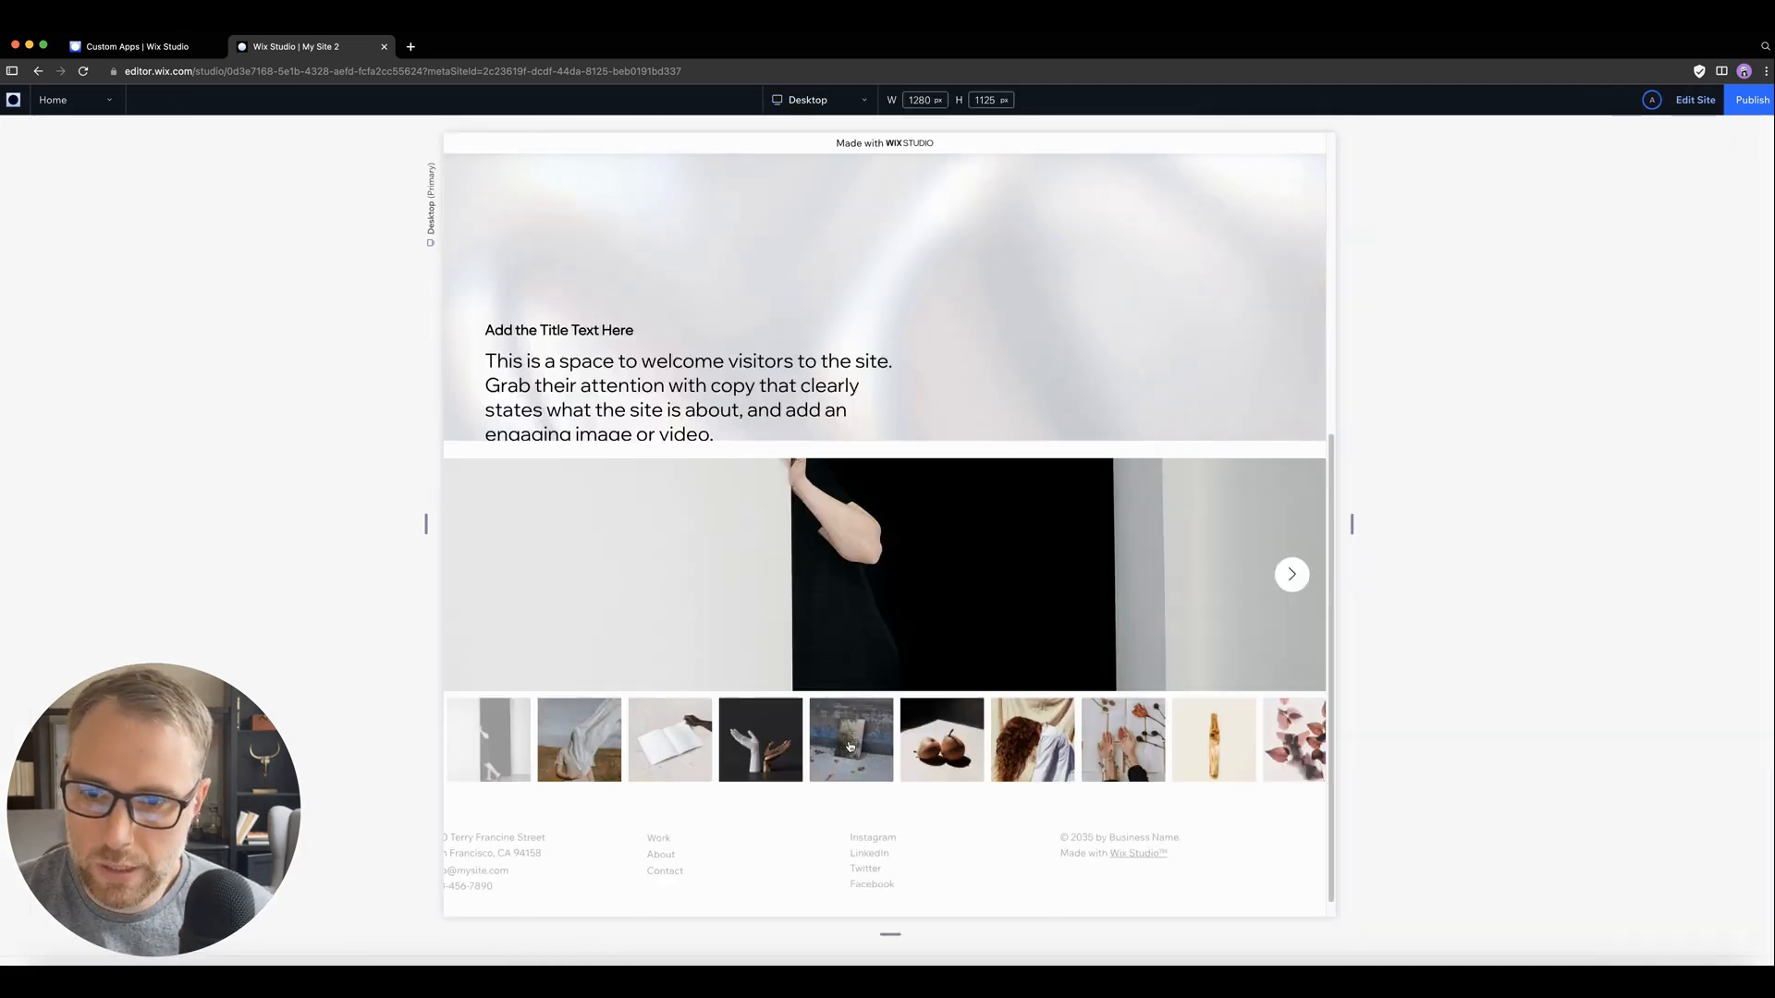
click(946, 750)
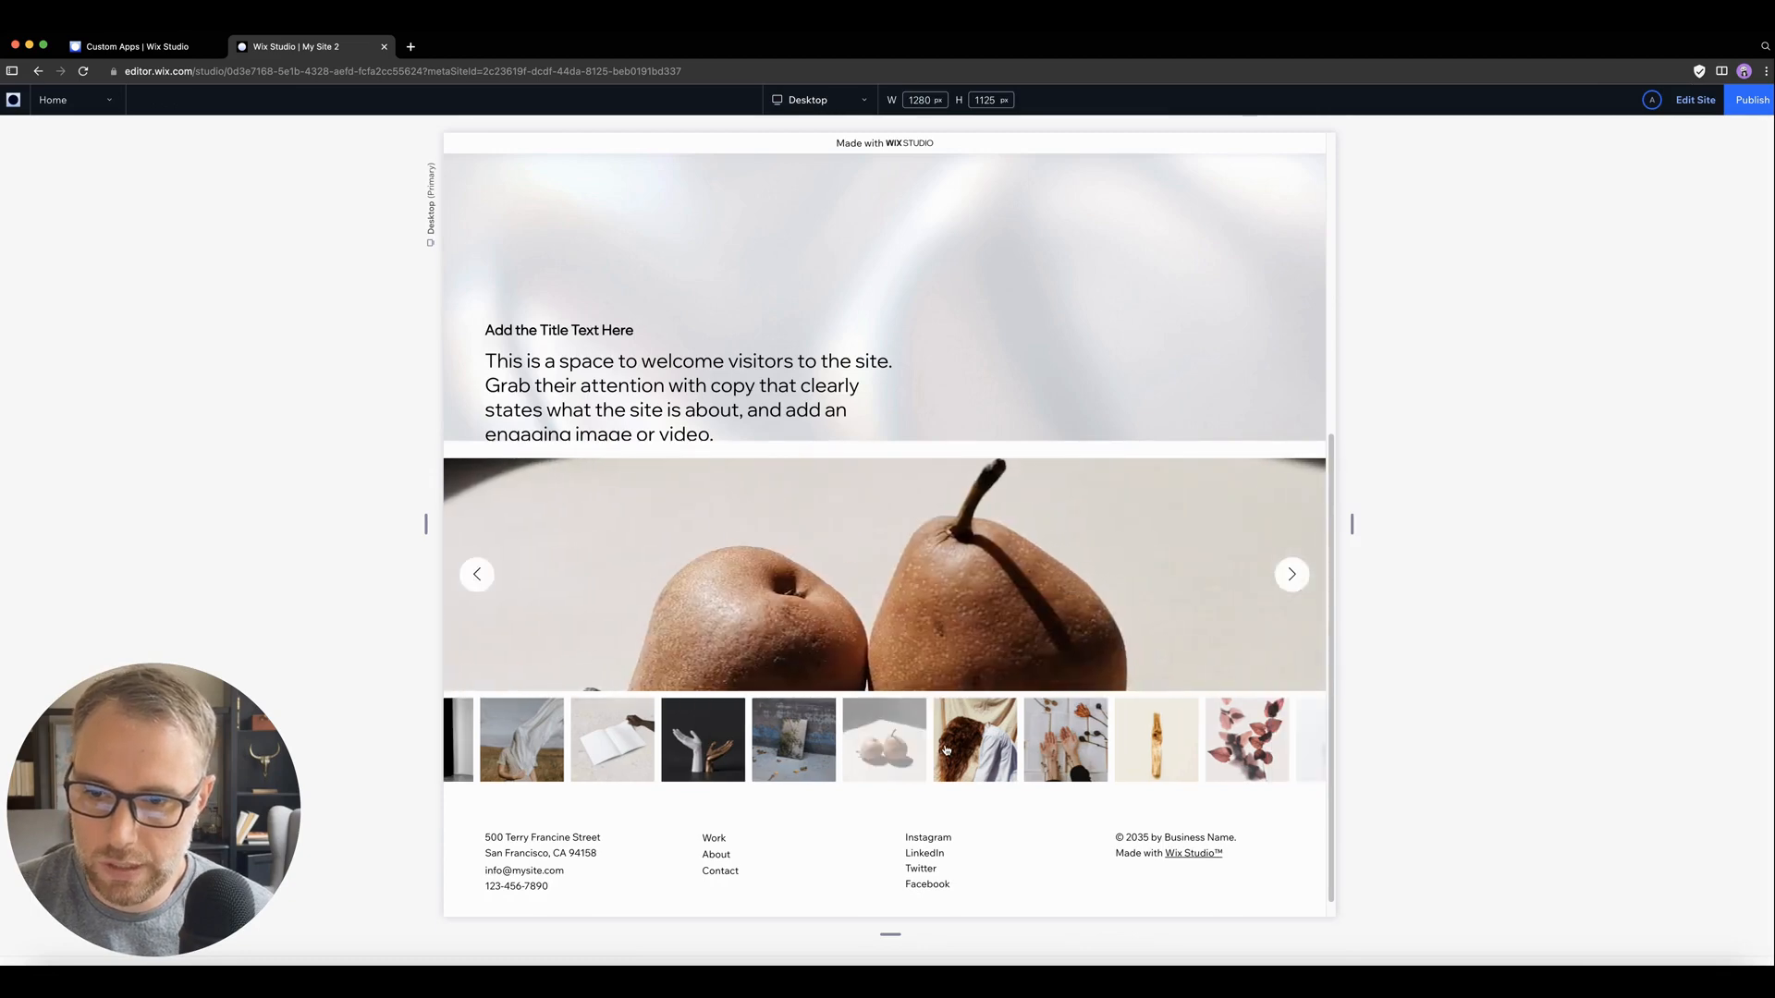
click(1039, 739)
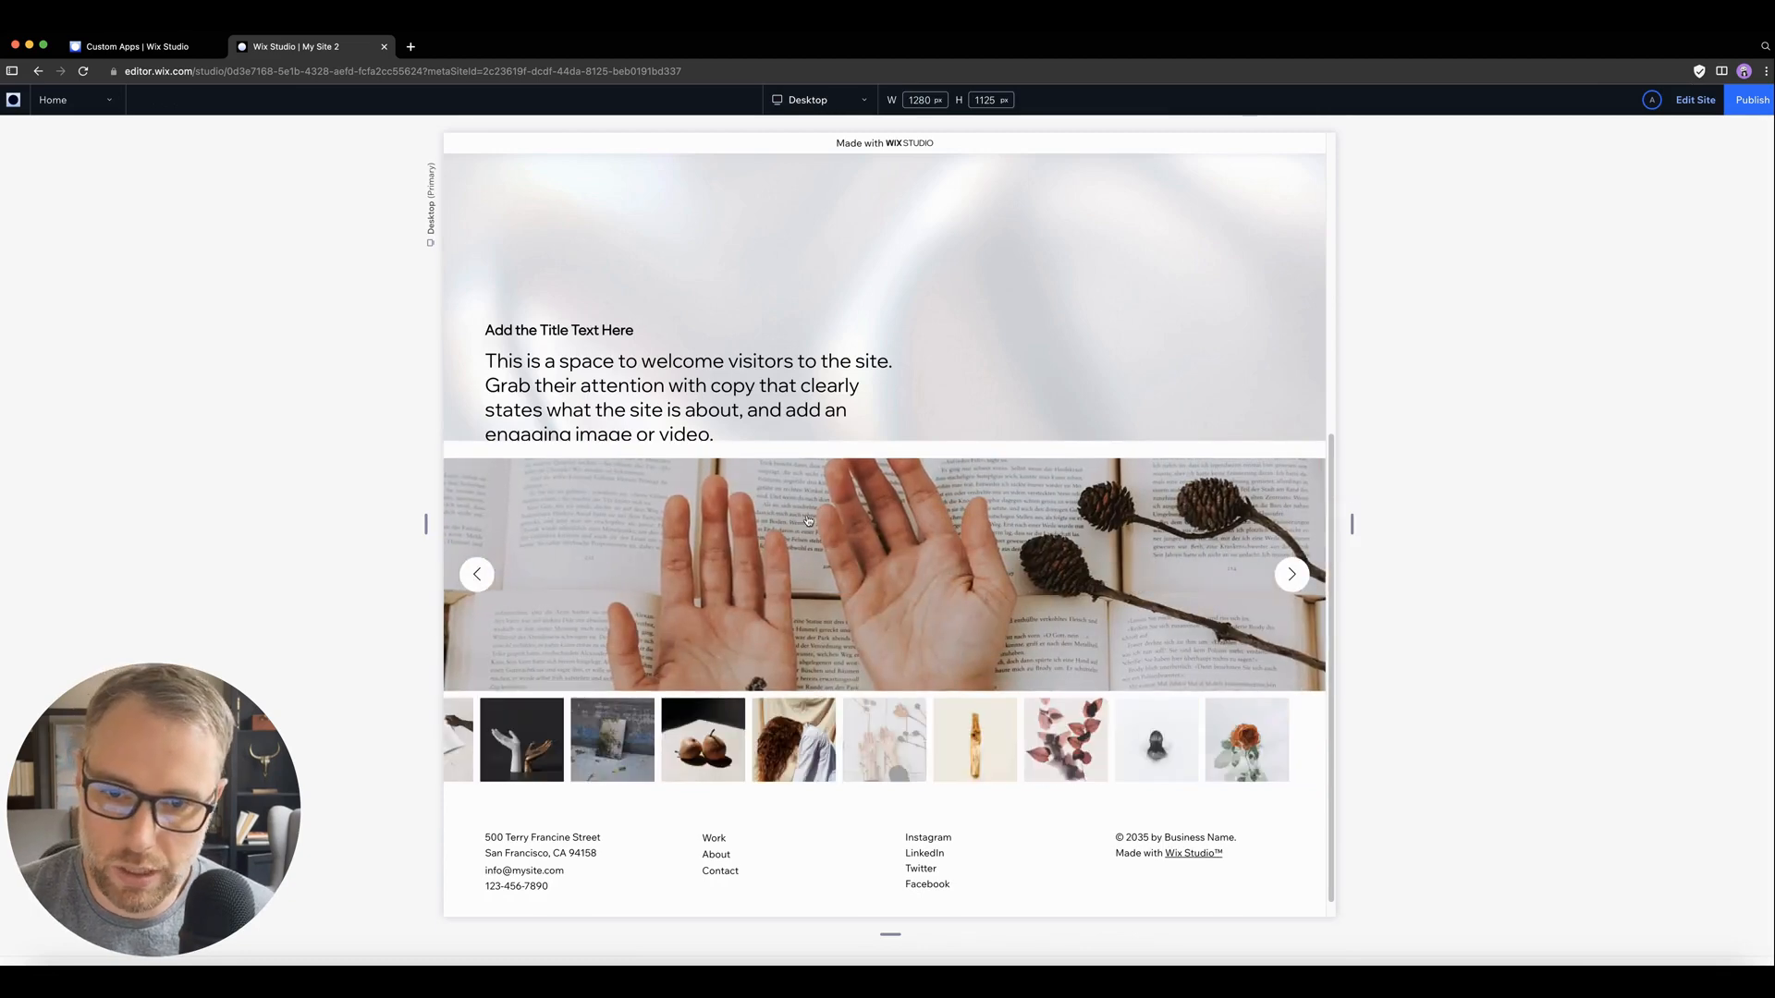
scroll(917, 366, down, 1)
scroll(917, 366, up, 7)
scroll(982, 368, down, 7)
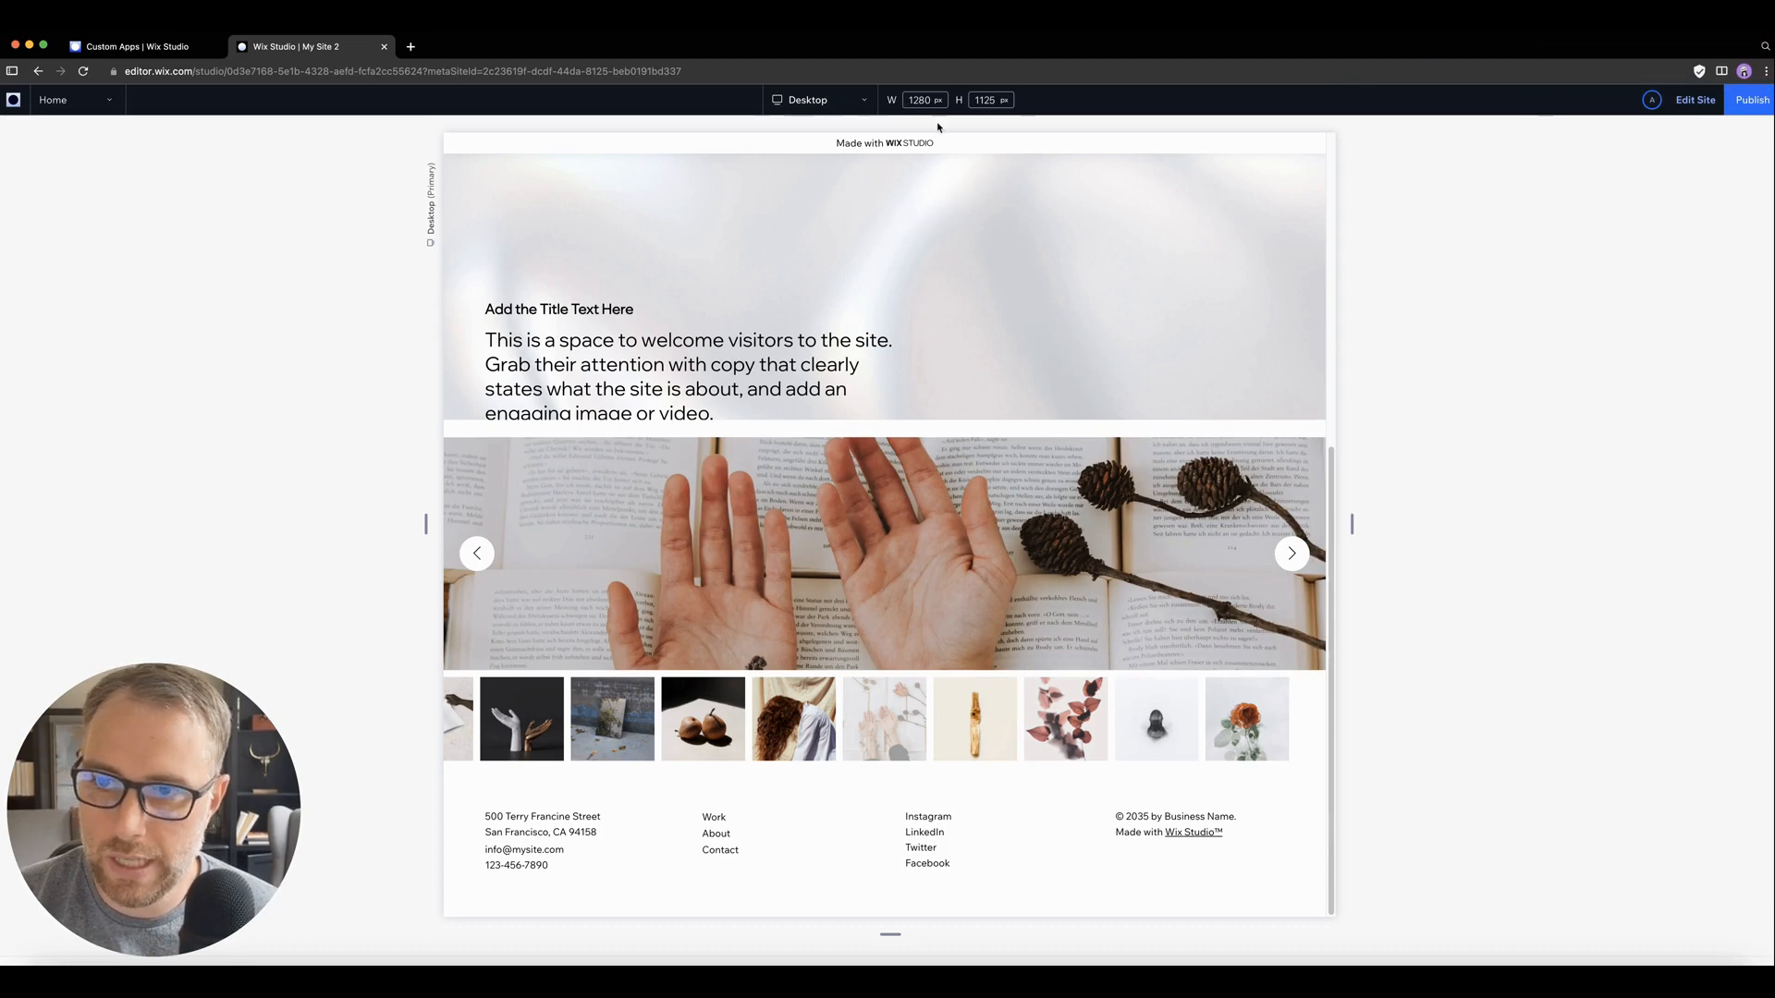
click(849, 101)
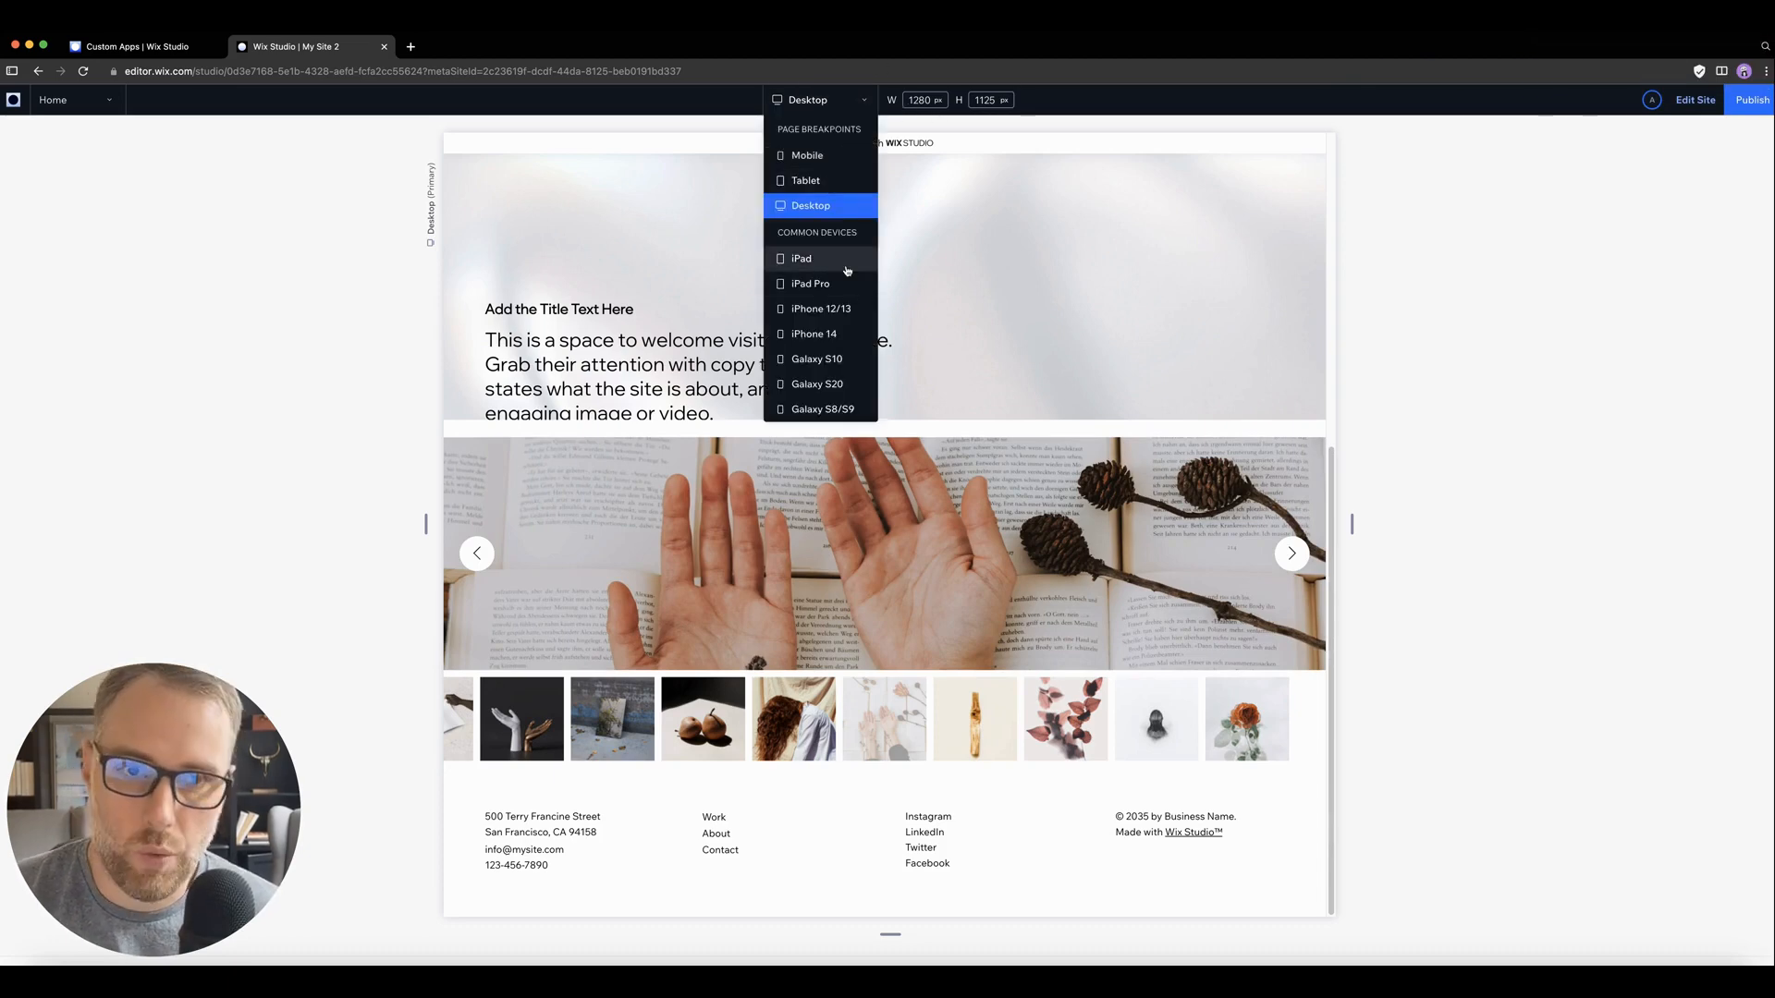